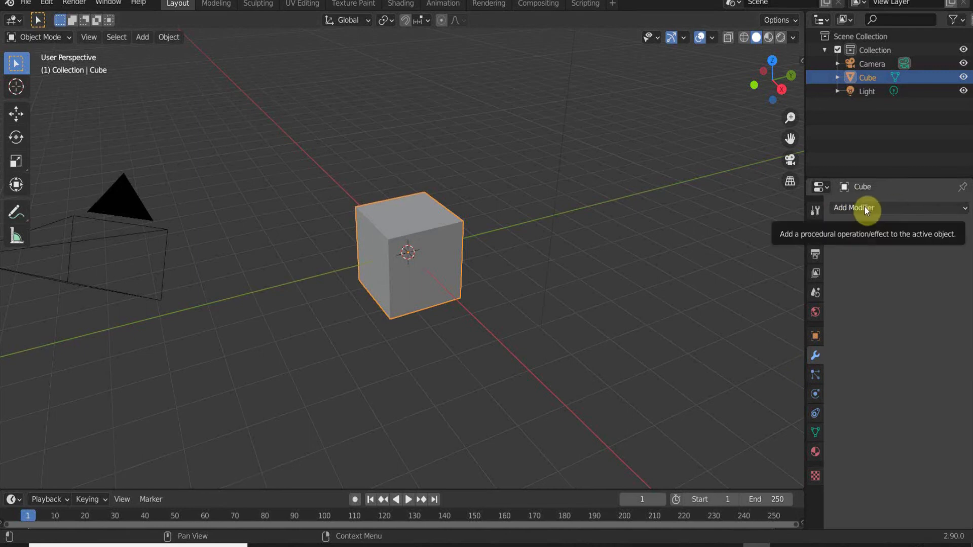
Duplicate the default cube and place the copy beside the original on its positive X side.
{"action": "left_click", "coordinate": [864, 207]}
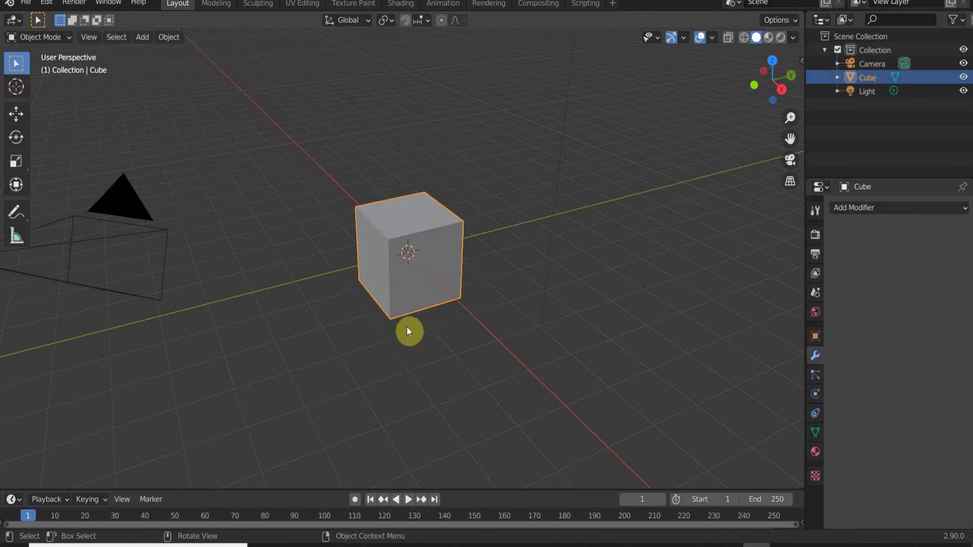
{"action": "middle_click_drag", "start_coordinate": [406, 326], "coordinate": [449, 331]}
{"action": "middle_click_drag", "start_coordinate": [423, 288], "coordinate": [371, 314], "text": "shift"}
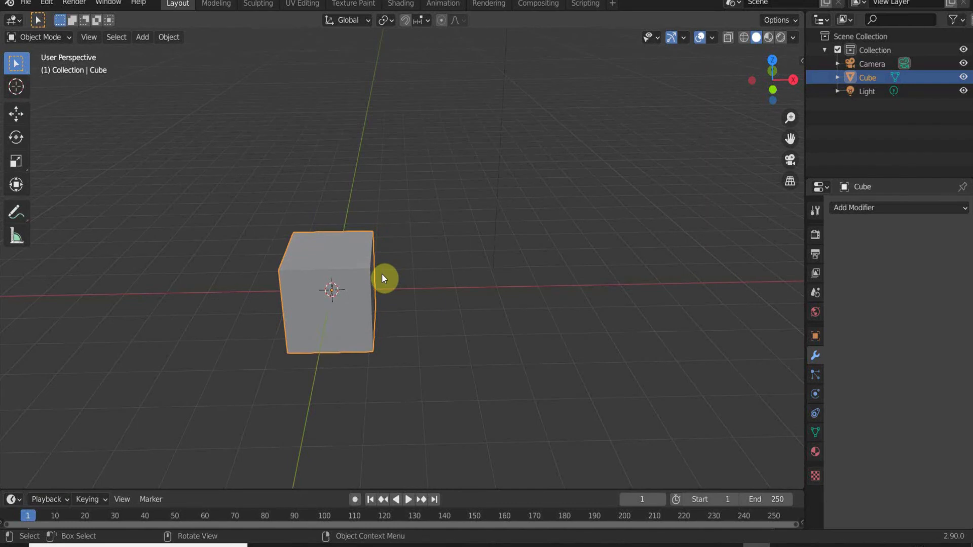
{"action": "key", "text": "shift+d"}
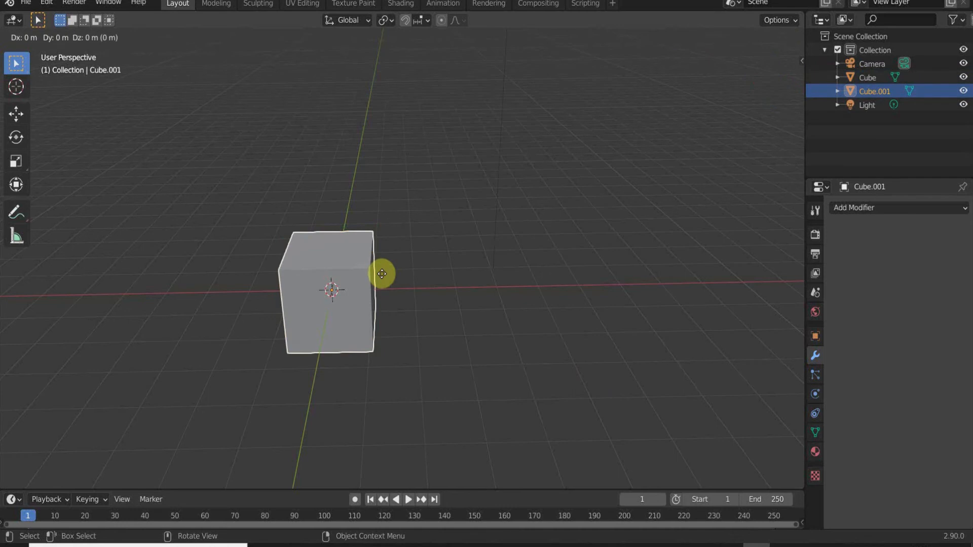
{"action": "left_click", "coordinate": [502, 246]}
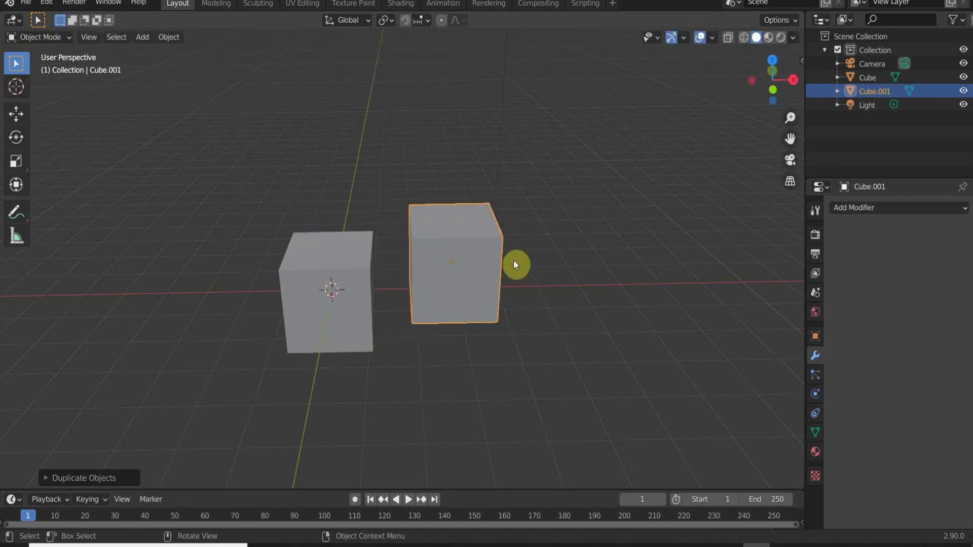
Select the duplicated cube and delete it from the scene.
{"action": "left_click", "coordinate": [321, 273]}
{"action": "left_click", "coordinate": [468, 261]}
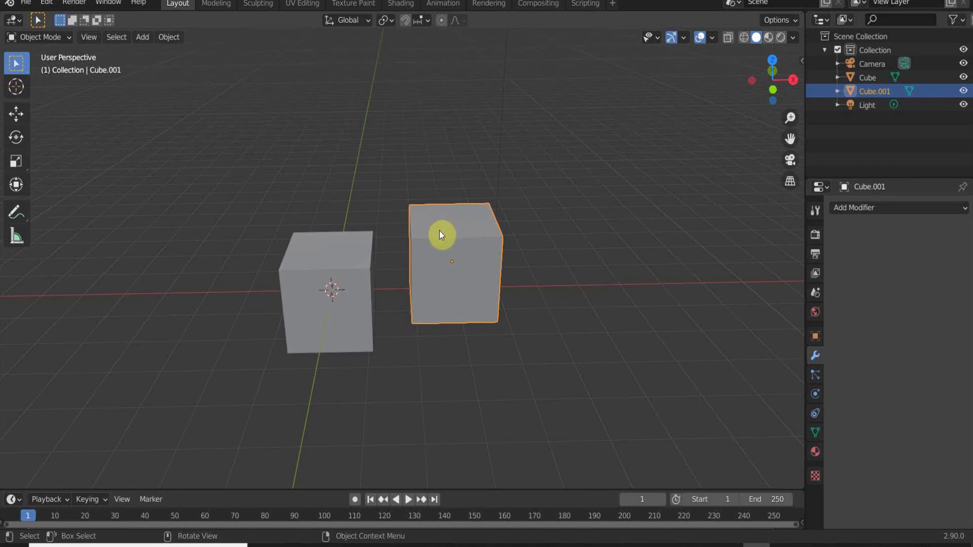
{"action": "key", "text": "x"}
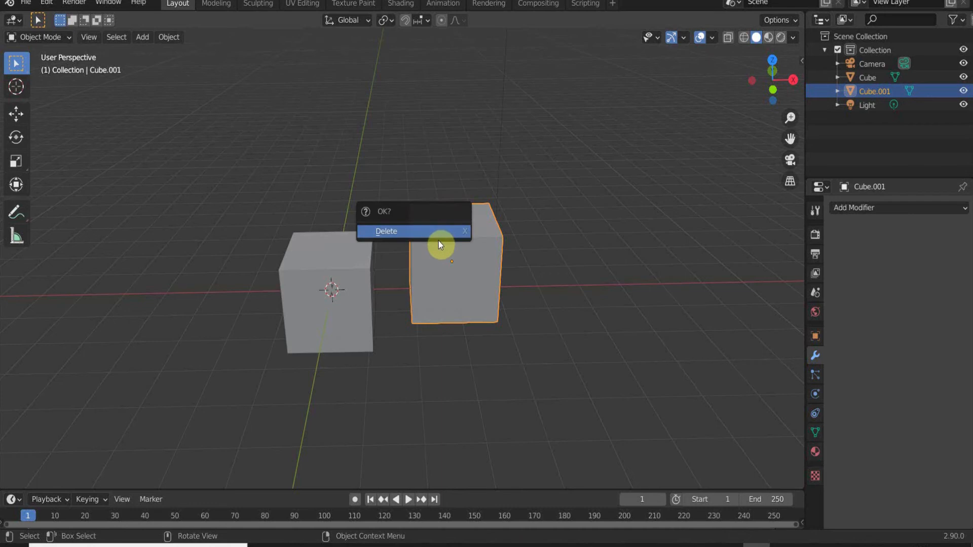
{"action": "left_click", "coordinate": [438, 231]}
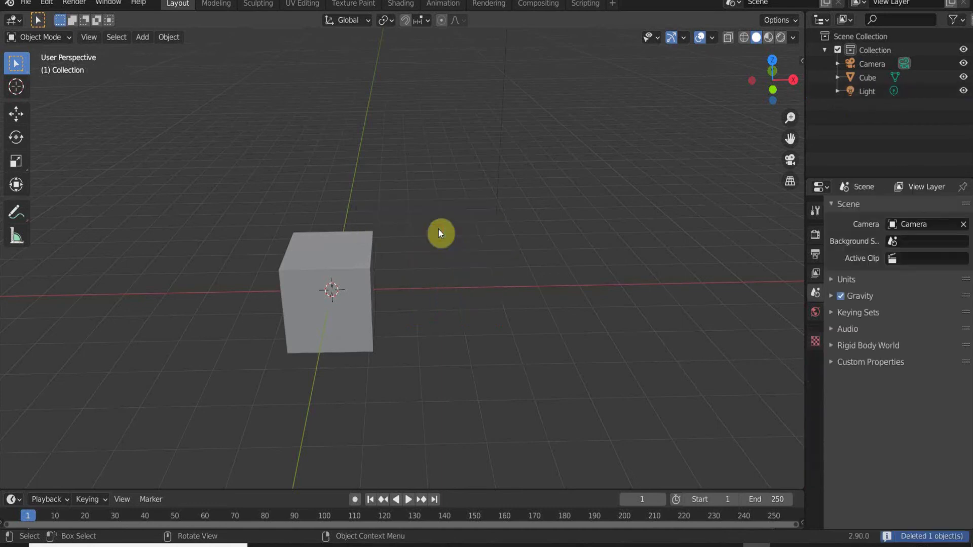
Add an Array modifier to the original cube and set its relative offset Z factor to 0.9.
{"action": "left_click", "coordinate": [357, 261]}
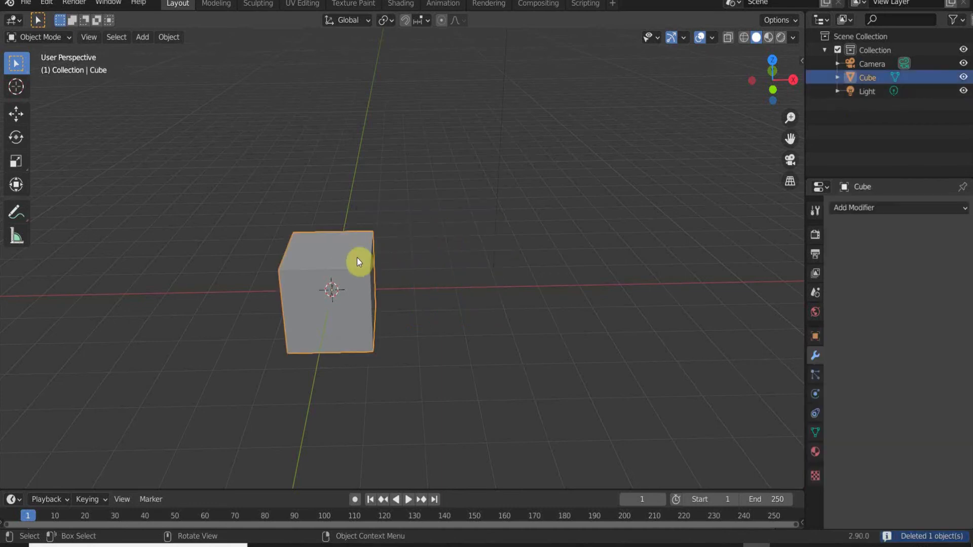
{"action": "left_click", "coordinate": [899, 208]}
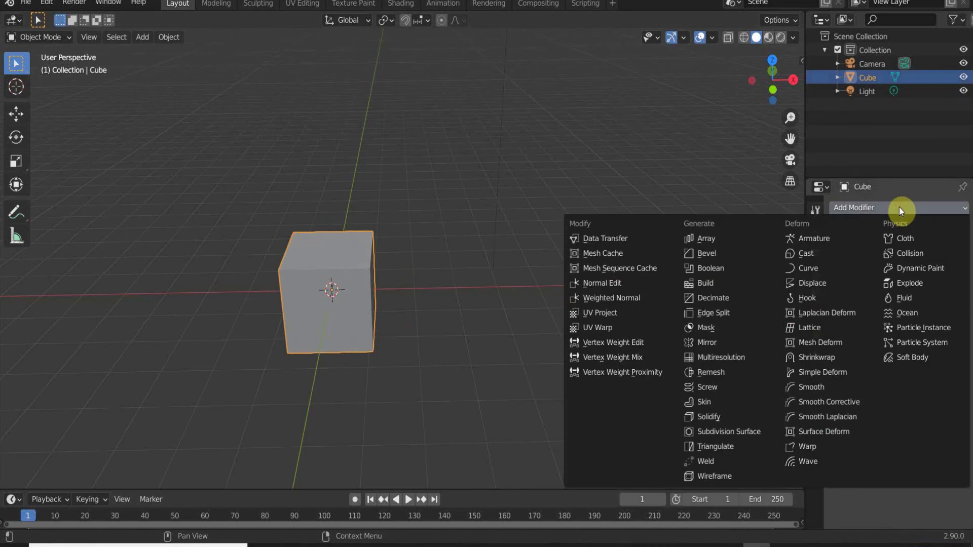
{"action": "left_click", "coordinate": [712, 239]}
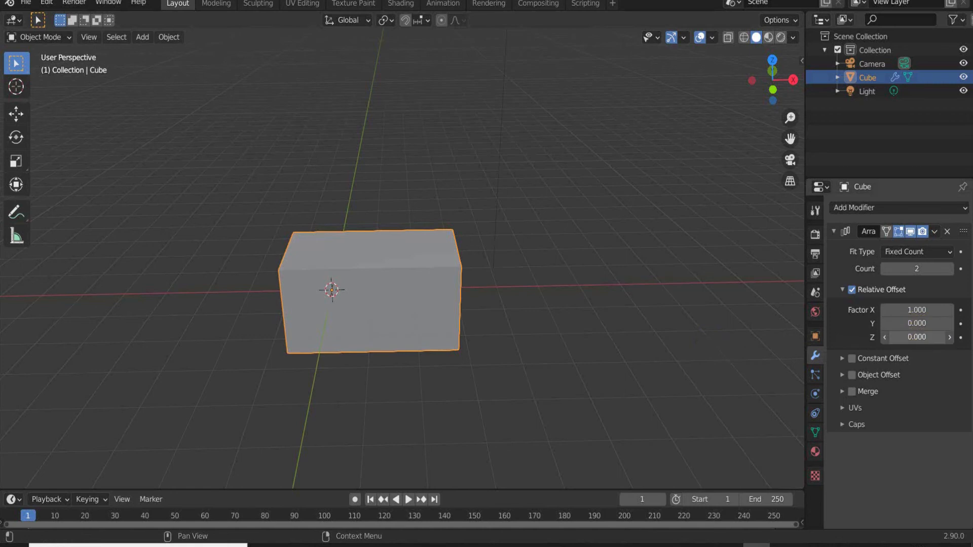
{"action": "left_click_drag", "start_coordinate": [907, 337], "coordinate": [936, 337]}
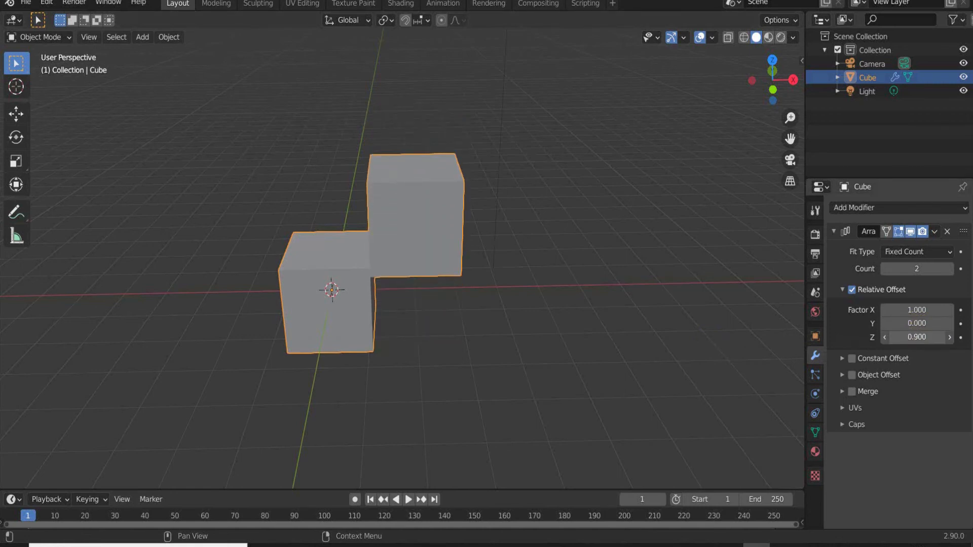
Raise the Array modifier's count to 31 to build a long stepped row of cubes.
{"action": "middle_click_drag", "start_coordinate": [467, 365], "coordinate": [609, 361]}
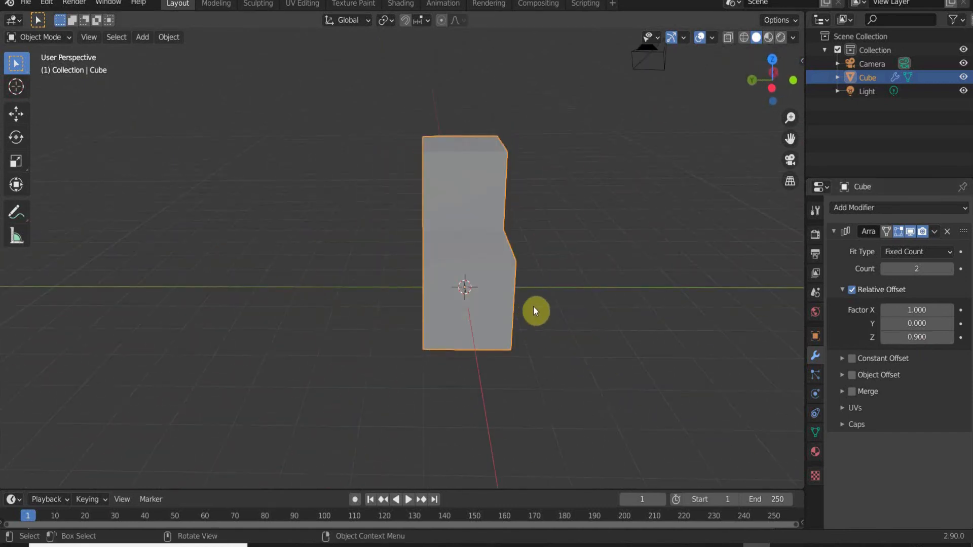
{"action": "middle_click_drag", "start_coordinate": [534, 310], "coordinate": [457, 353]}
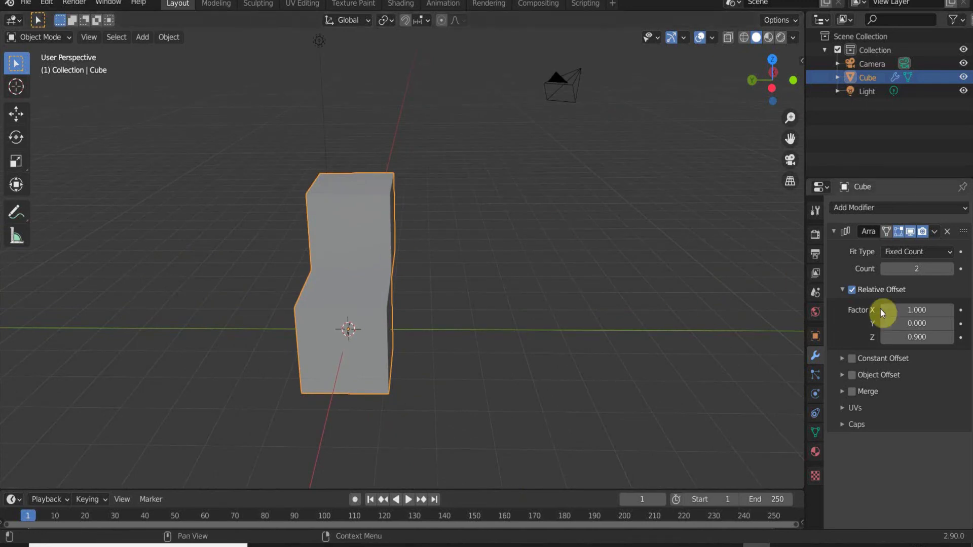
{"action": "middle_click_drag", "start_coordinate": [432, 282], "coordinate": [330, 257]}
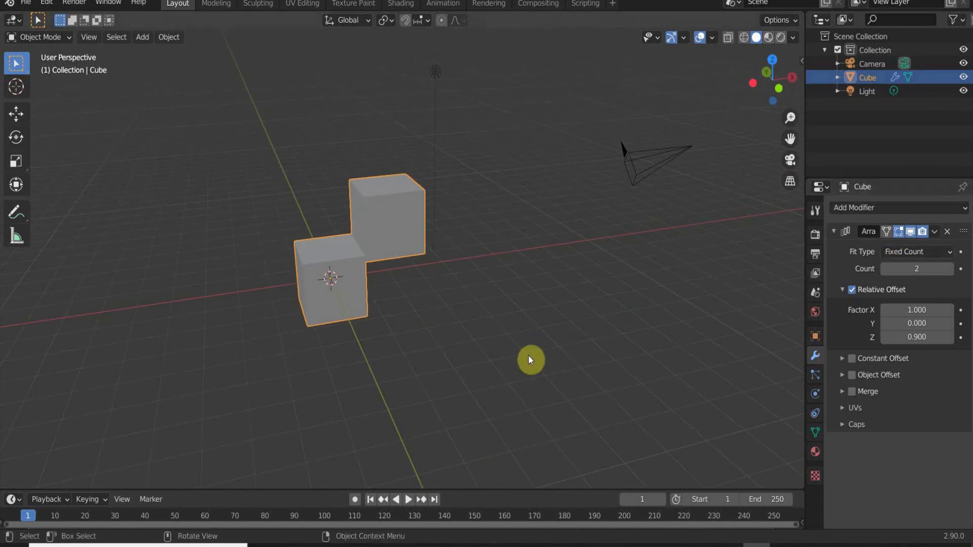
{"action": "middle_click_drag", "start_coordinate": [415, 360], "coordinate": [311, 341], "text": "shift"}
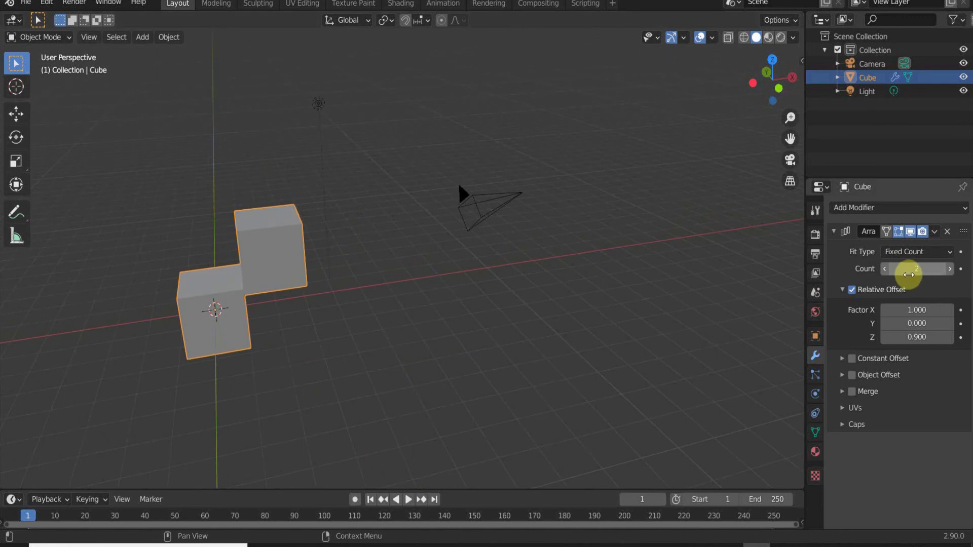
{"action": "left_click_drag", "start_coordinate": [907, 269], "coordinate": [919, 269]}
{"action": "scroll", "coordinate": [471, 257], "scroll_direction": "down", "scroll_amount": 8}
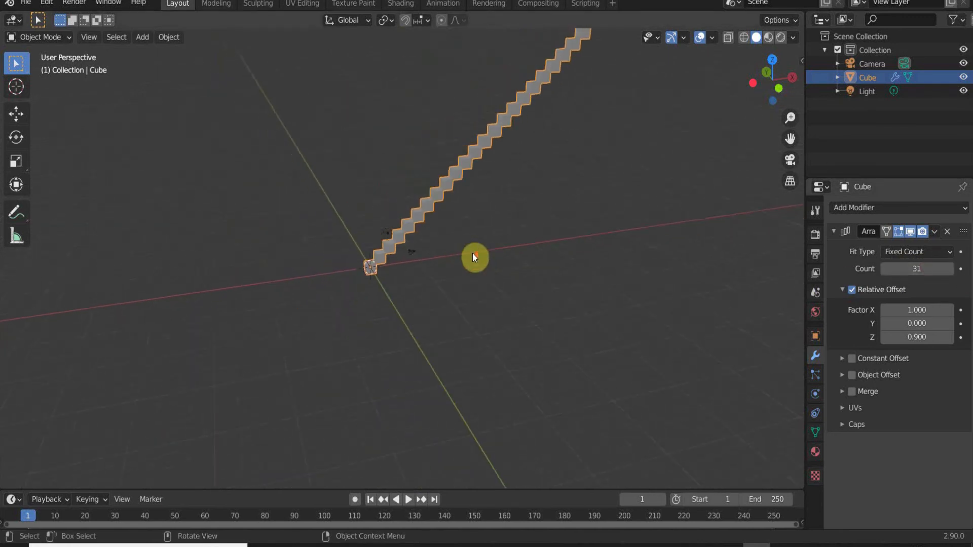
{"action": "scroll", "coordinate": [474, 258], "scroll_direction": "down", "scroll_amount": 2}
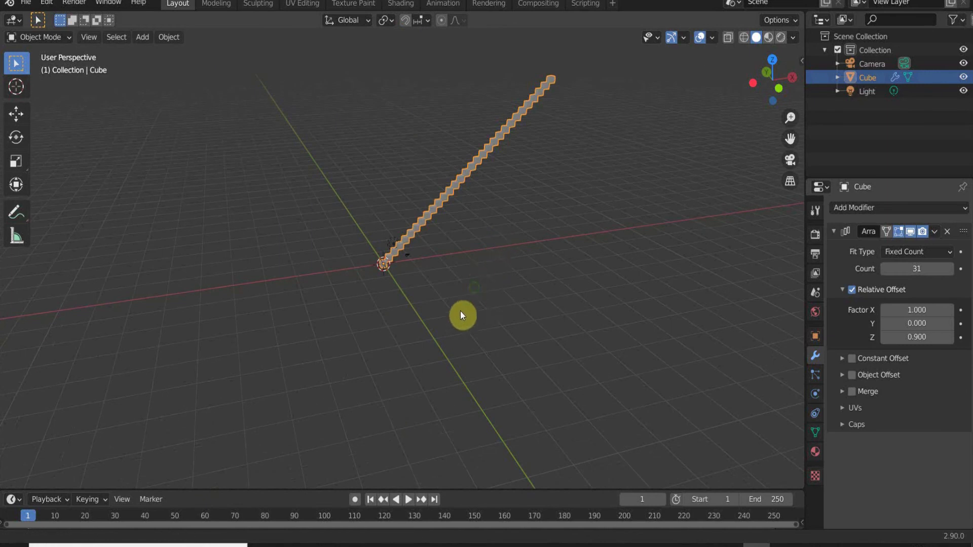
In Edit Mode, select the base cube's negative Y side and move it about 6.3 m outward along the Y axis to widen the steps.
{"action": "middle_click_drag", "start_coordinate": [460, 311], "coordinate": [416, 325]}
{"action": "scroll", "coordinate": [361, 306], "scroll_direction": "up", "scroll_amount": 8}
{"action": "scroll", "coordinate": [455, 284], "scroll_direction": "down", "scroll_amount": 5}
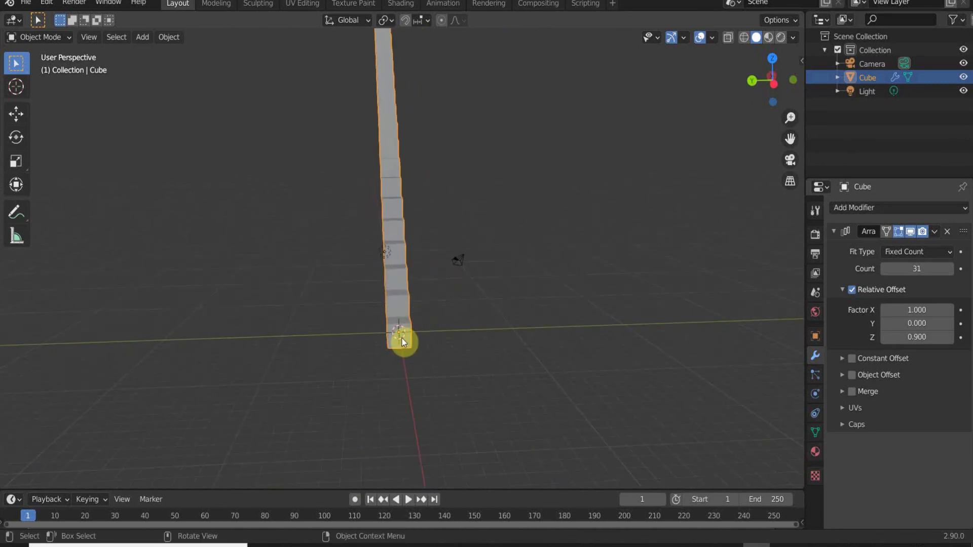
{"action": "scroll", "coordinate": [404, 345], "scroll_direction": "up", "scroll_amount": 5}
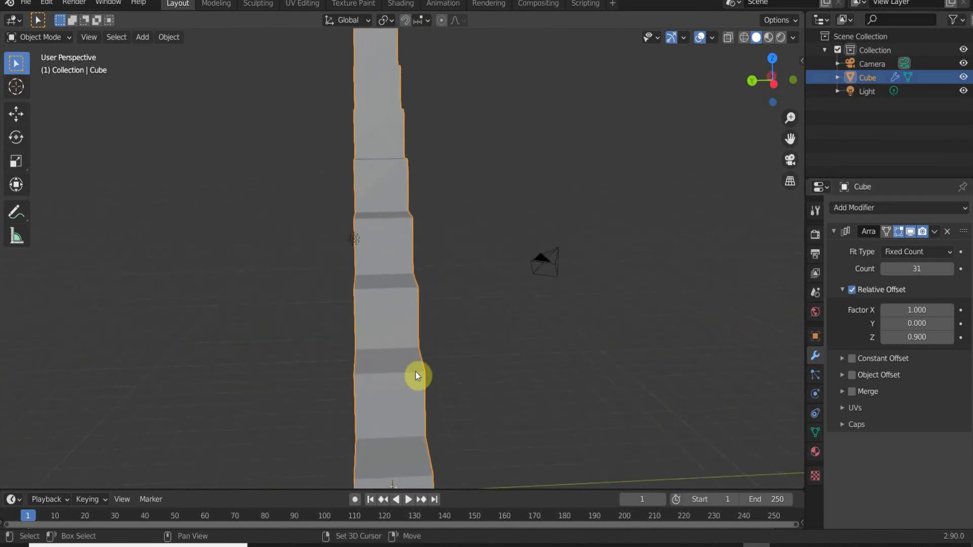
{"action": "middle_click_drag", "start_coordinate": [416, 375], "coordinate": [401, 237], "text": "shift"}
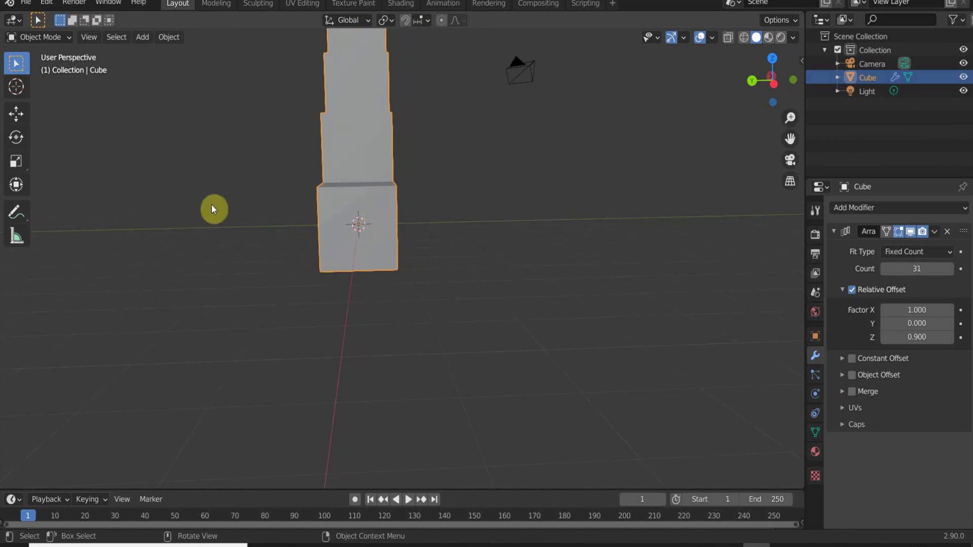
{"action": "key", "text": "Tab"}
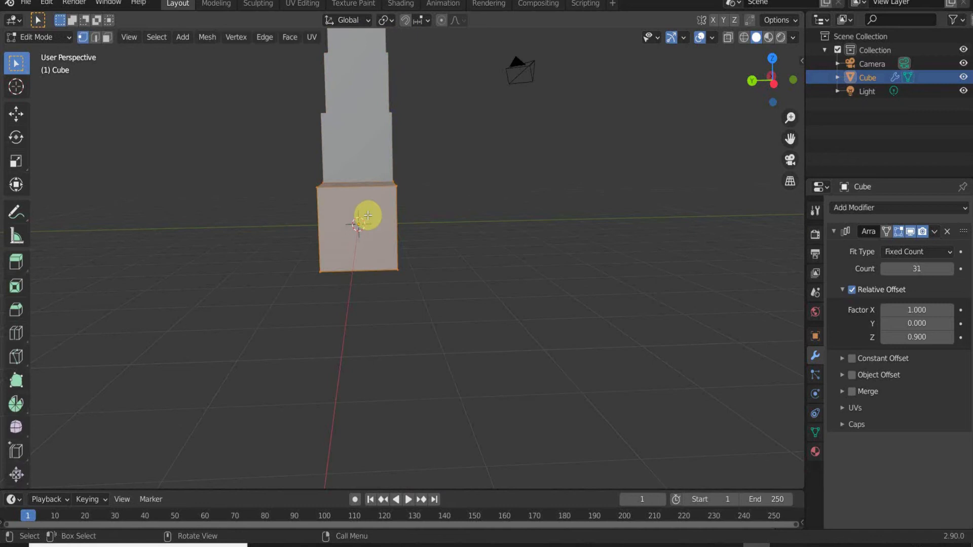
{"action": "middle_click_drag", "start_coordinate": [444, 215], "coordinate": [426, 215]}
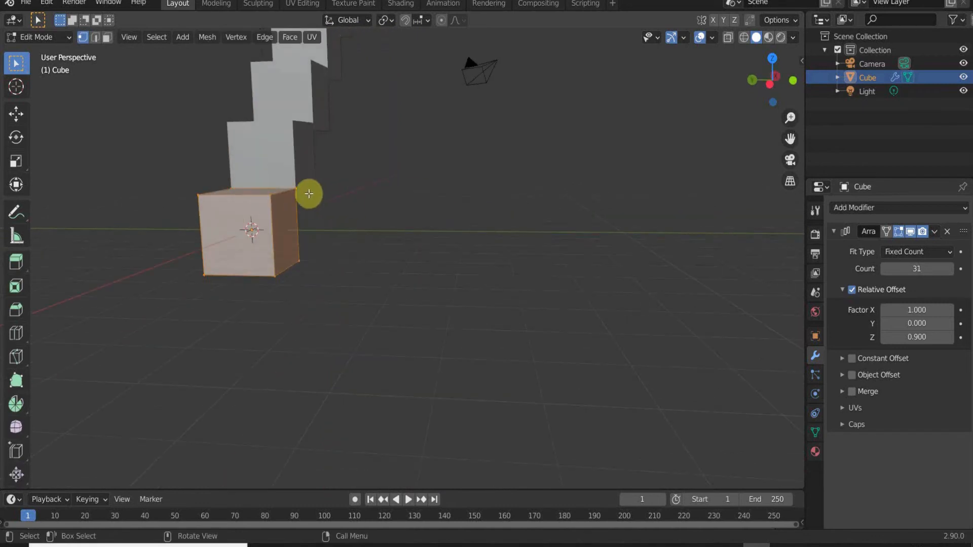
{"action": "left_click_drag", "start_coordinate": [260, 183], "coordinate": [345, 288]}
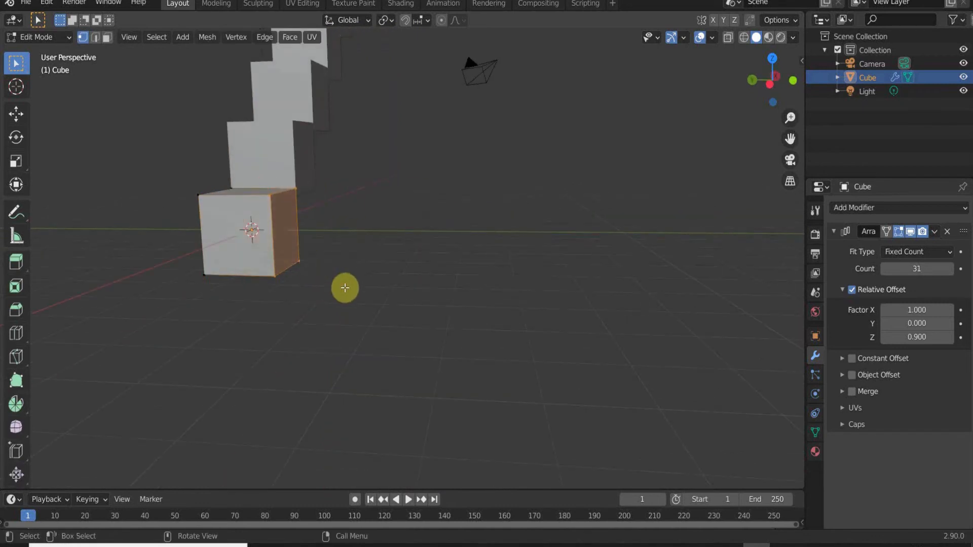
{"action": "key", "text": "g"}
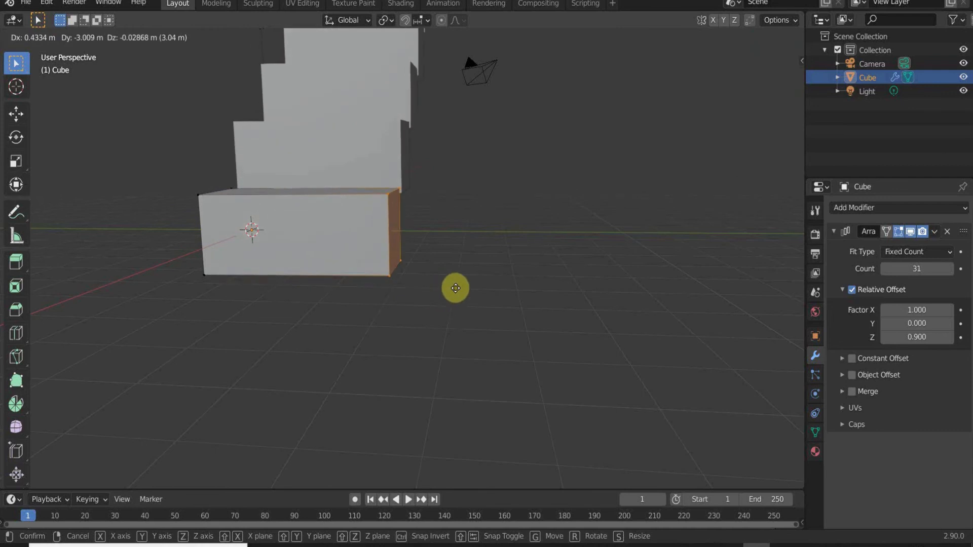
{"action": "key", "text": "x"}
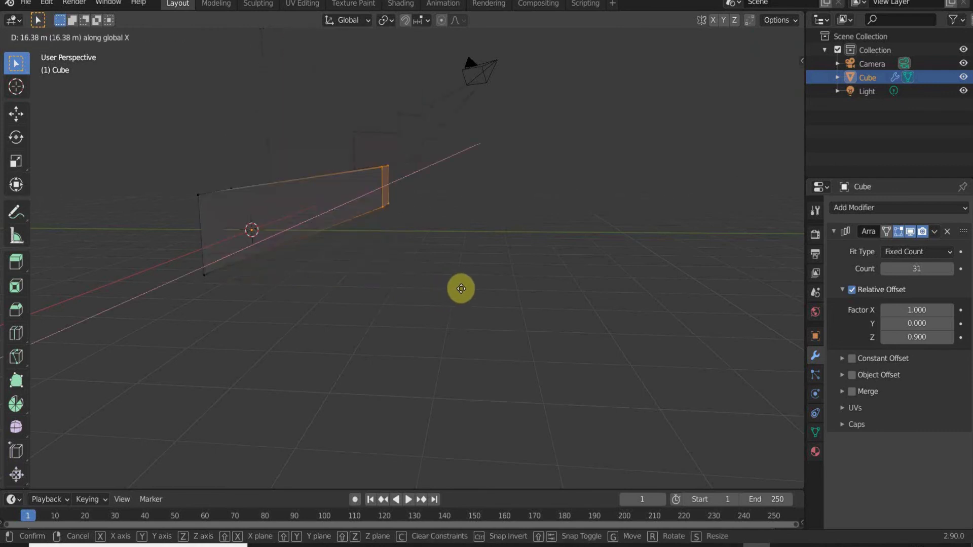
{"action": "key", "text": "y"}
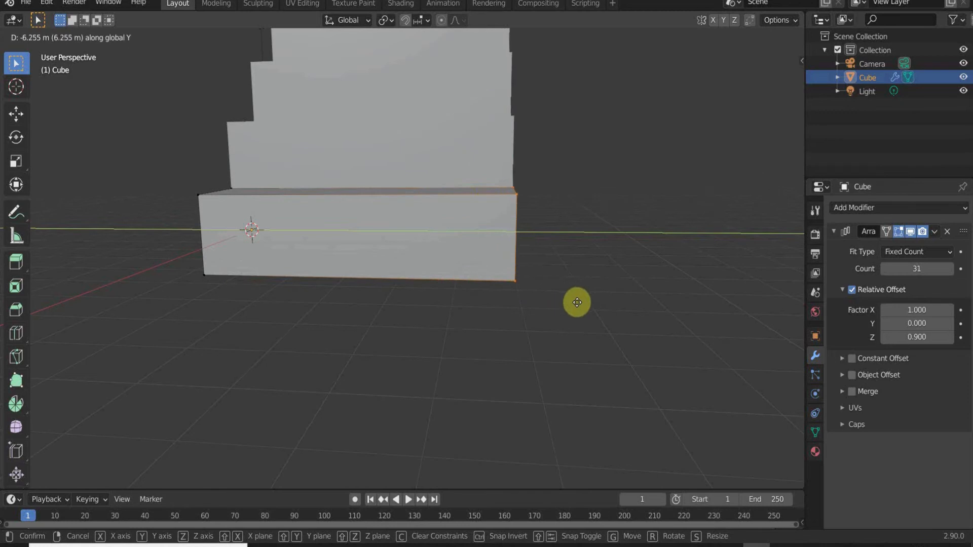
{"action": "left_click", "coordinate": [577, 300]}
Set the Array modifier's relative offset Z factor to 1.3 to leave vertical gaps between the stairs.
{"action": "middle_click_drag", "start_coordinate": [578, 297], "coordinate": [404, 360]}
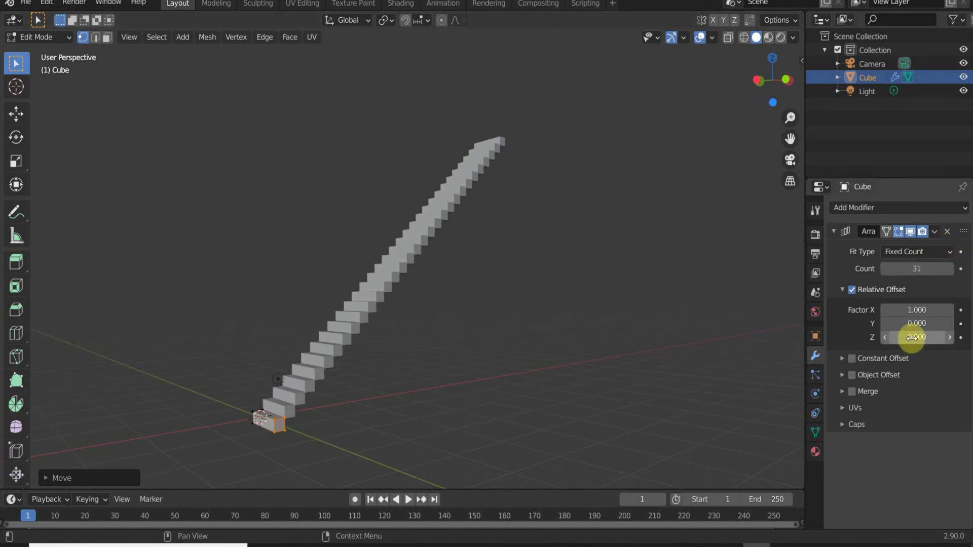
{"action": "left_click_drag", "start_coordinate": [917, 337], "coordinate": [920, 319]}
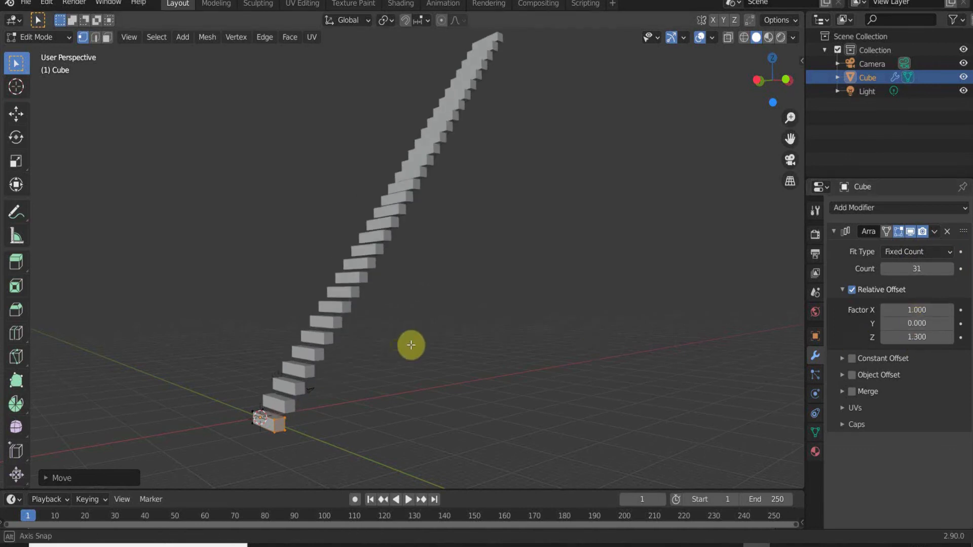
{"action": "middle_click_drag", "start_coordinate": [411, 343], "coordinate": [358, 343]}
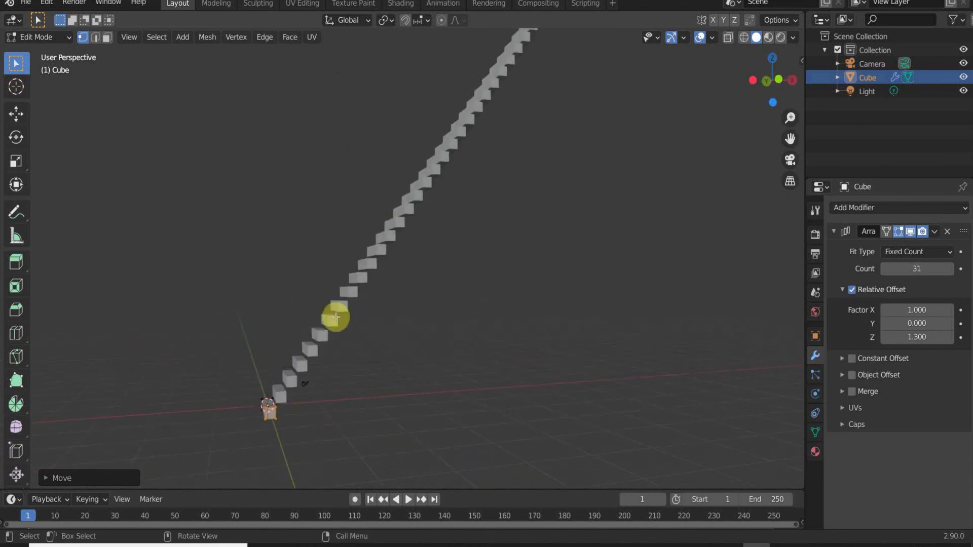
{"action": "middle_click_drag", "start_coordinate": [369, 292], "coordinate": [473, 294]}
{"action": "middle_click_drag", "start_coordinate": [406, 275], "coordinate": [393, 306]}
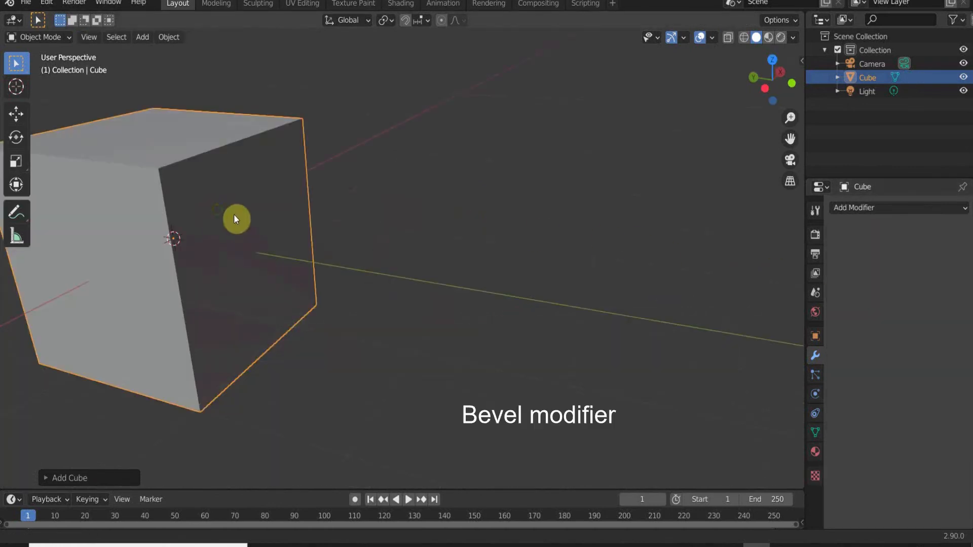
Add a Bevel modifier to the new cube and set its amount to 0.04 m and its segments to 14.
{"action": "middle_click_drag", "start_coordinate": [233, 213], "coordinate": [270, 184], "text": "shift"}
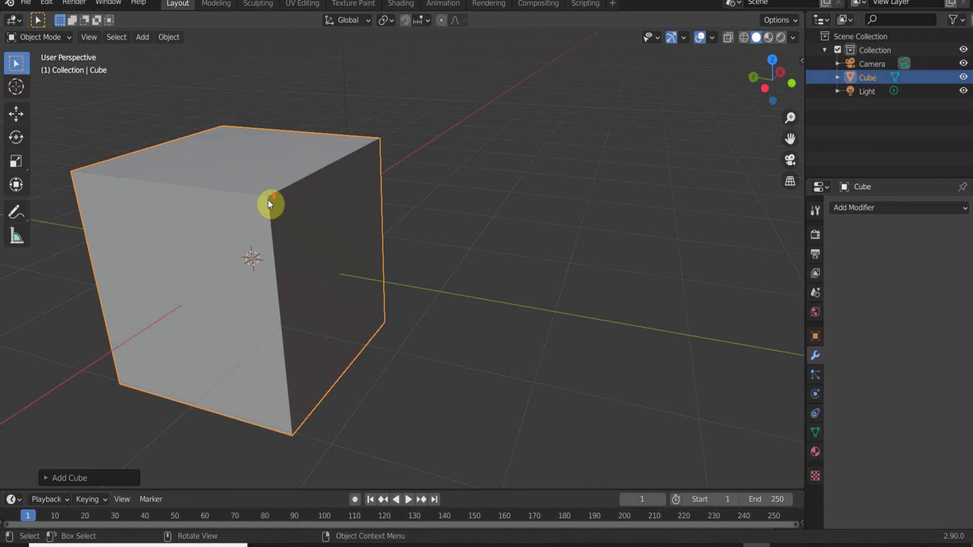
{"action": "scroll", "coordinate": [269, 200], "scroll_direction": "down", "scroll_amount": 4}
{"action": "scroll", "coordinate": [268, 219], "scroll_direction": "up", "scroll_amount": 4}
{"action": "left_click", "coordinate": [856, 207]}
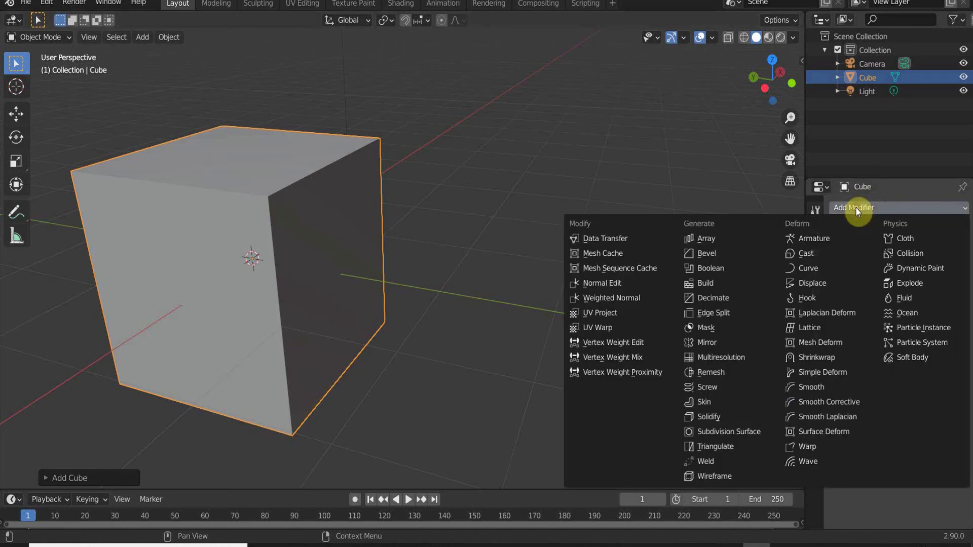
{"action": "left_click", "coordinate": [712, 253]}
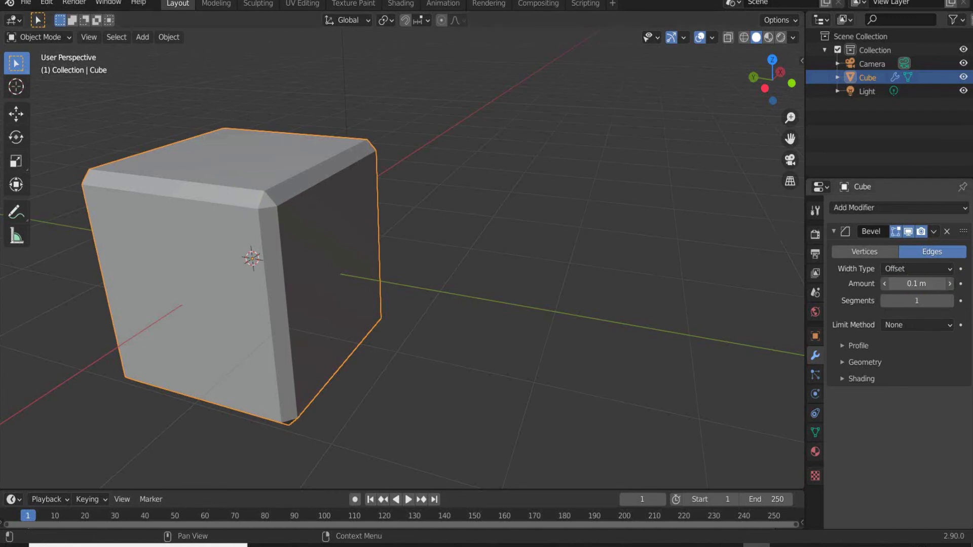
{"action": "scroll", "coordinate": [916, 283], "scroll_direction": "down", "scroll_amount": 6, "text": "ctrl"}
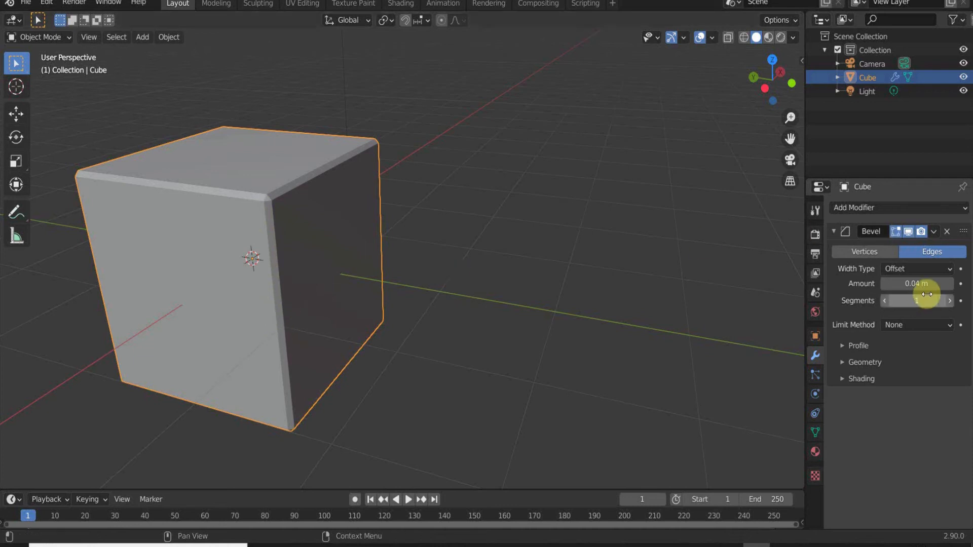
{"action": "left_click_drag", "start_coordinate": [916, 302], "coordinate": [965, 302]}
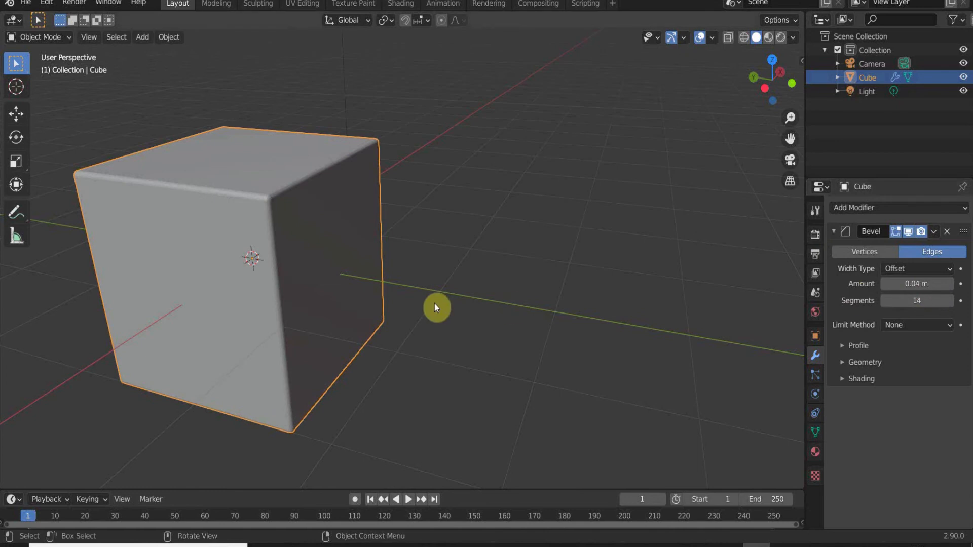
{"action": "middle_click_drag", "start_coordinate": [435, 303], "coordinate": [505, 338]}
{"action": "middle_click_drag", "start_coordinate": [401, 326], "coordinate": [420, 316]}
{"action": "scroll", "coordinate": [420, 315], "scroll_direction": "up", "scroll_amount": 8}
{"action": "scroll", "coordinate": [419, 314], "scroll_direction": "down", "scroll_amount": 8}
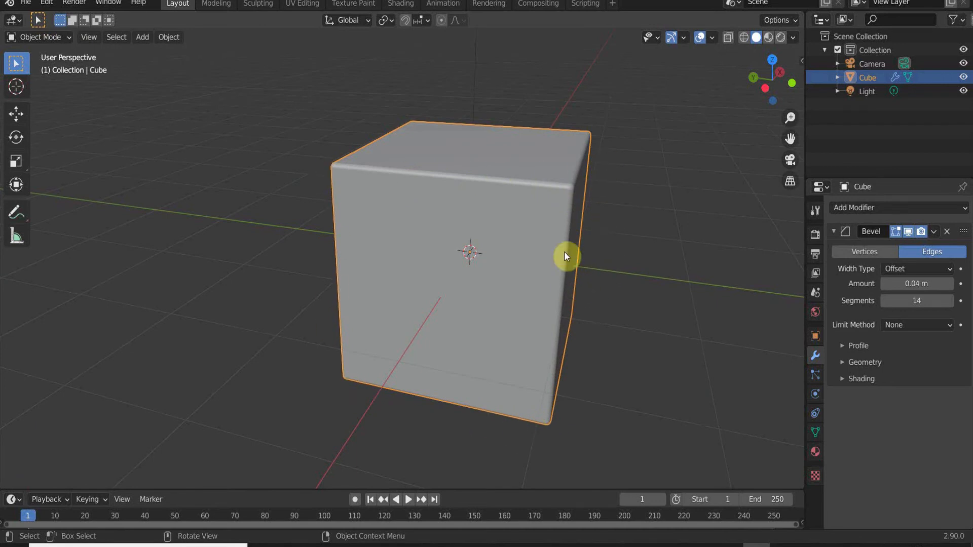
{"action": "scroll", "coordinate": [463, 259], "scroll_direction": "down", "scroll_amount": 6}
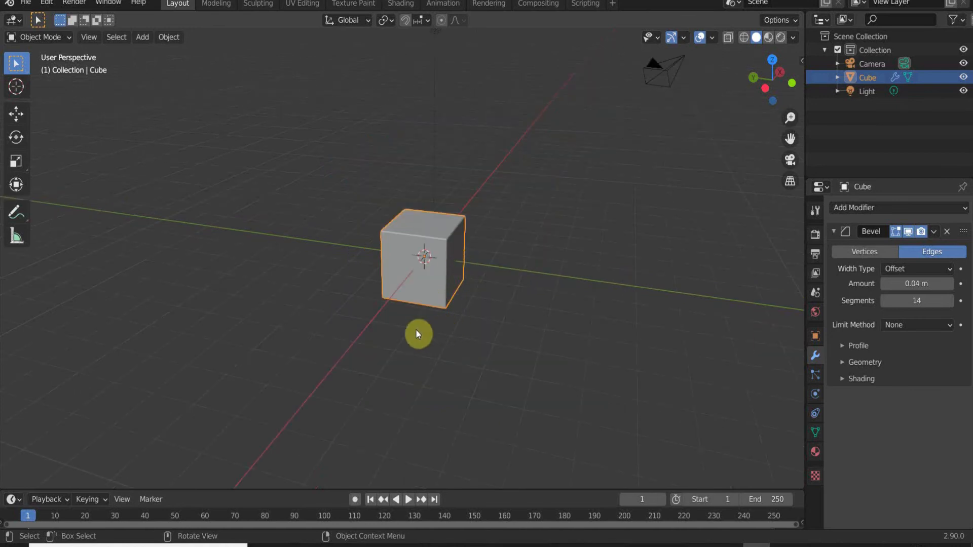
{"action": "scroll", "coordinate": [414, 242], "scroll_direction": "up", "scroll_amount": 5}
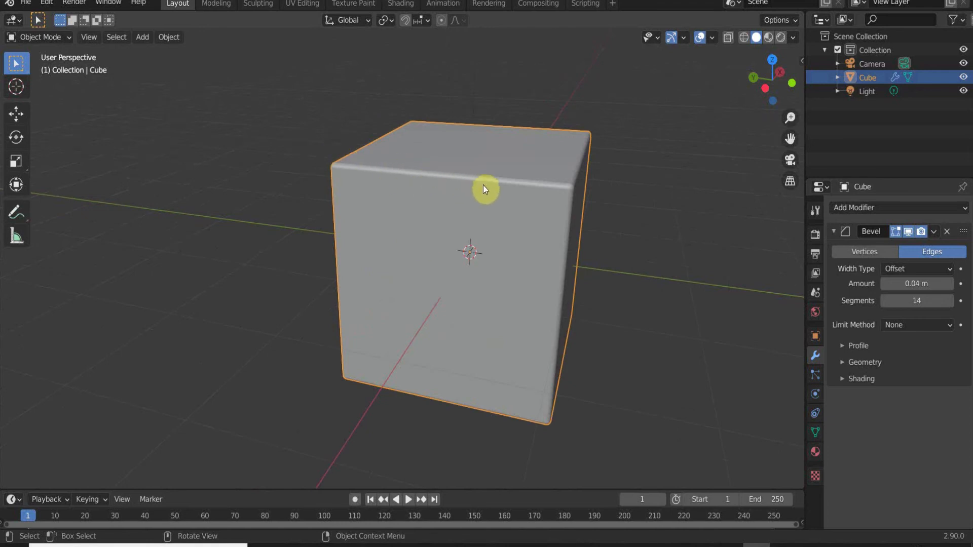
Raise the Bevel modifier's amount to 1.23 m to round the cube into a sphere-like shape.
{"action": "left_click_drag", "start_coordinate": [912, 283], "coordinate": [972, 283]}
{"action": "middle_click_drag", "start_coordinate": [558, 305], "coordinate": [595, 291]}
{"action": "key", "text": "KP_Decimal"}
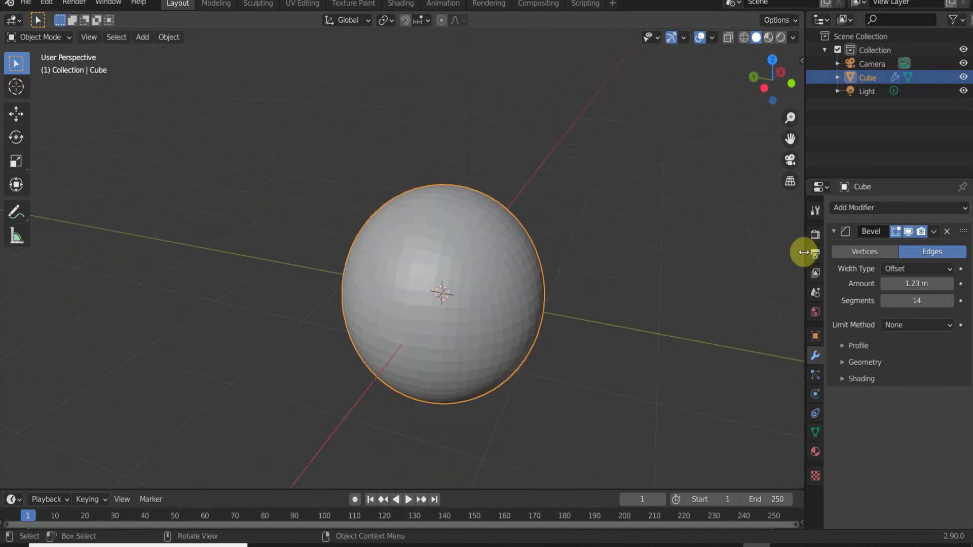
Set the Bevel modifier's amount to 0.35 m and its segments to 32 for smoothly rounded edges.
{"action": "left_click_drag", "start_coordinate": [910, 283], "coordinate": [847, 283]}
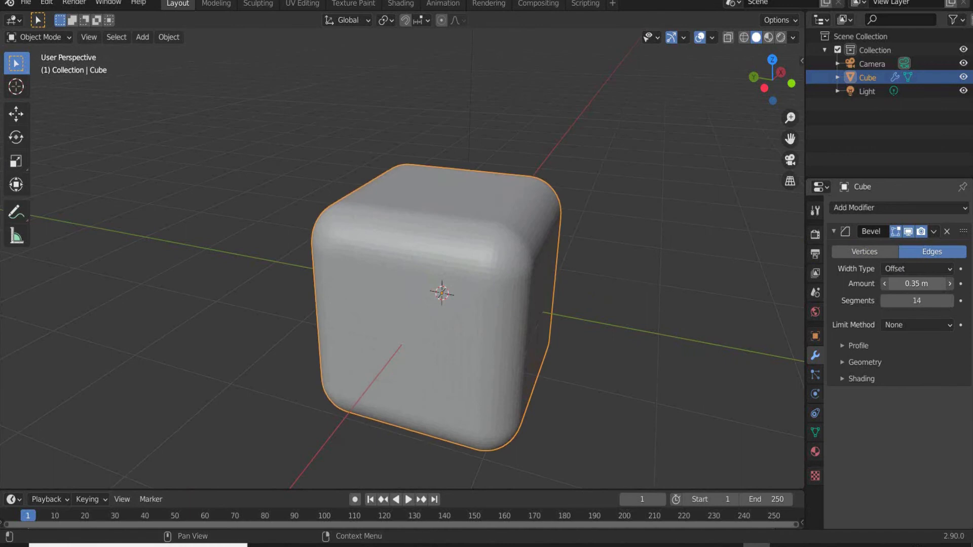
{"action": "left_click_drag", "start_coordinate": [913, 300], "coordinate": [914, 299]}
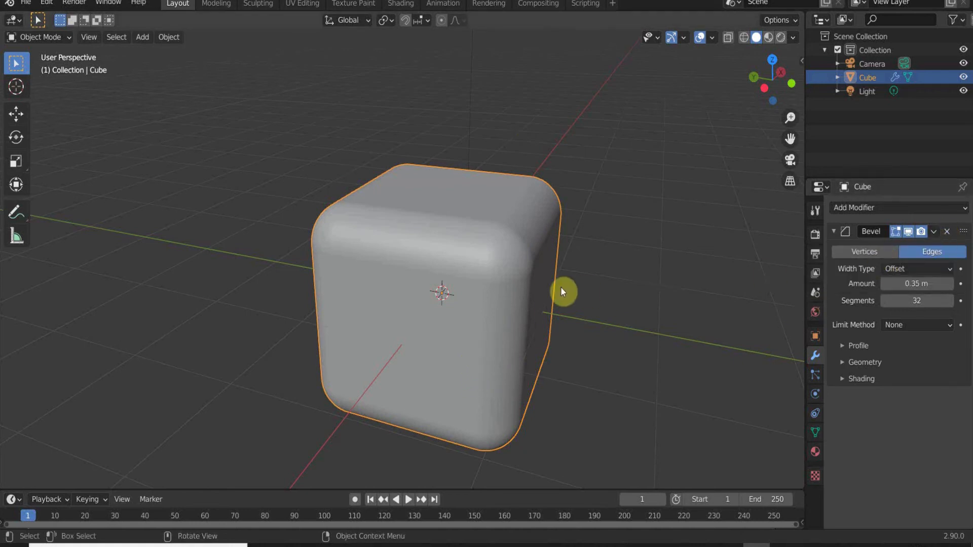
{"action": "scroll", "coordinate": [565, 286], "scroll_direction": "down", "scroll_amount": 4}
{"action": "scroll", "coordinate": [565, 285], "scroll_direction": "up", "scroll_amount": 4}
Apply the Bevel modifier to the cube so the rounding becomes real mesh geometry.
{"action": "left_click", "coordinate": [931, 233]}
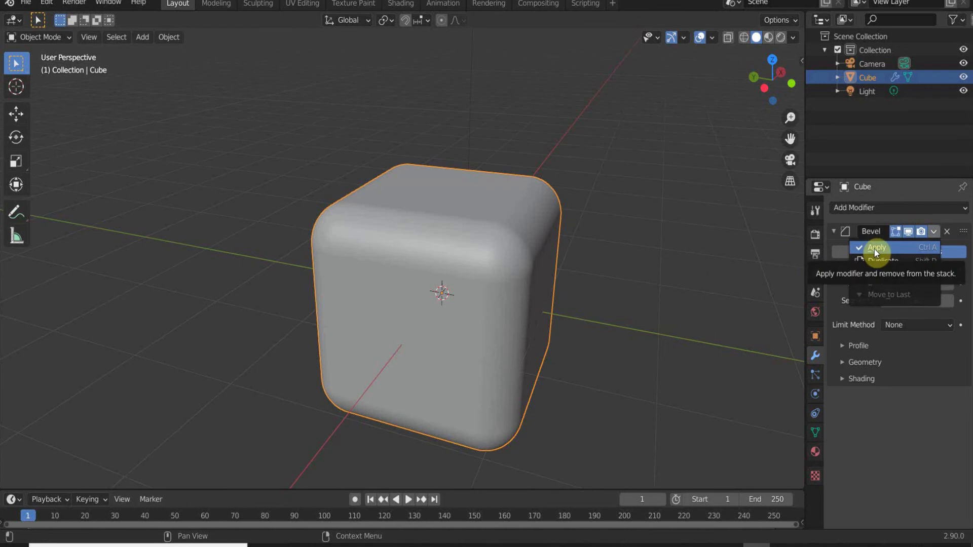
{"action": "left_click", "coordinate": [928, 233]}
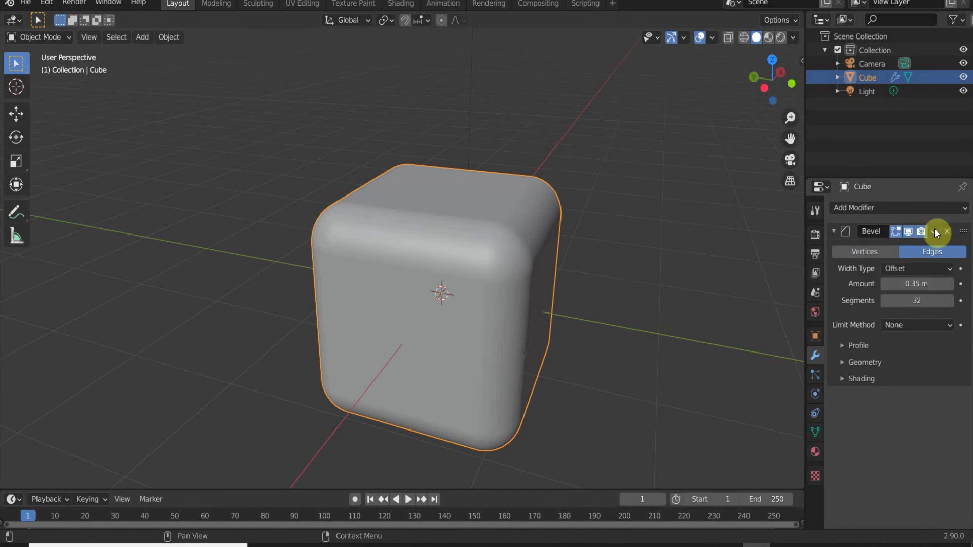
{"action": "left_click", "coordinate": [934, 232]}
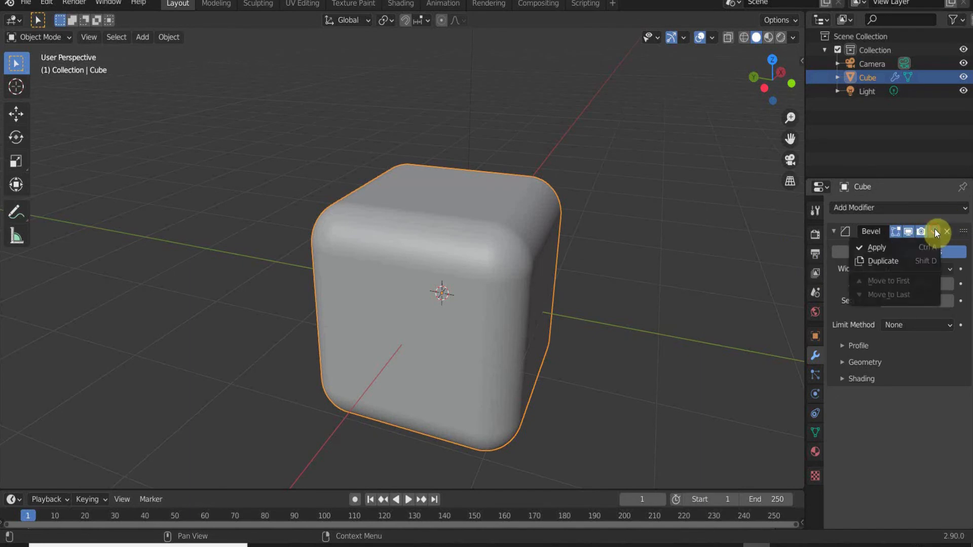
{"action": "left_click", "coordinate": [867, 245]}
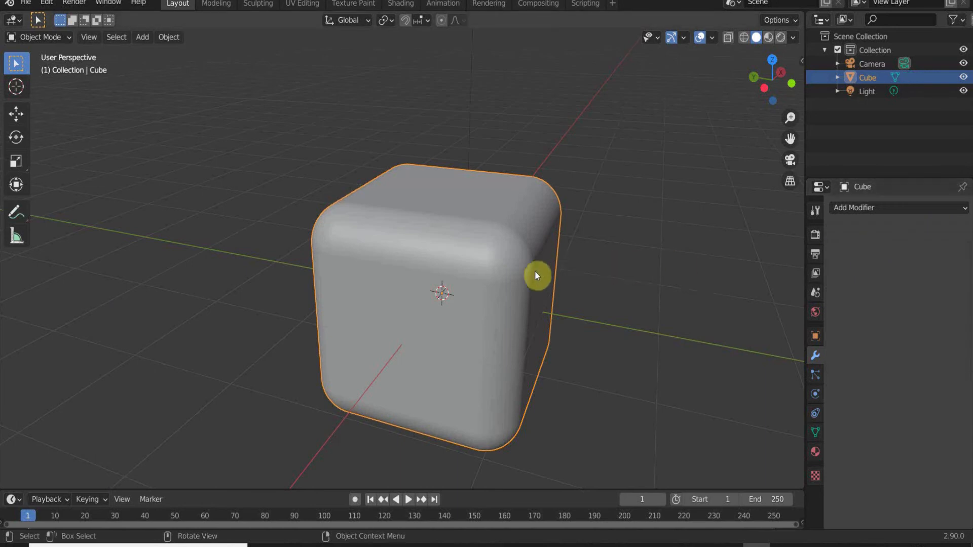
Examine the applied bevel's mesh in Edit Mode, box-selecting the vertices of one rounded upper corner, and return to Object Mode.
{"action": "key", "text": "Tab"}
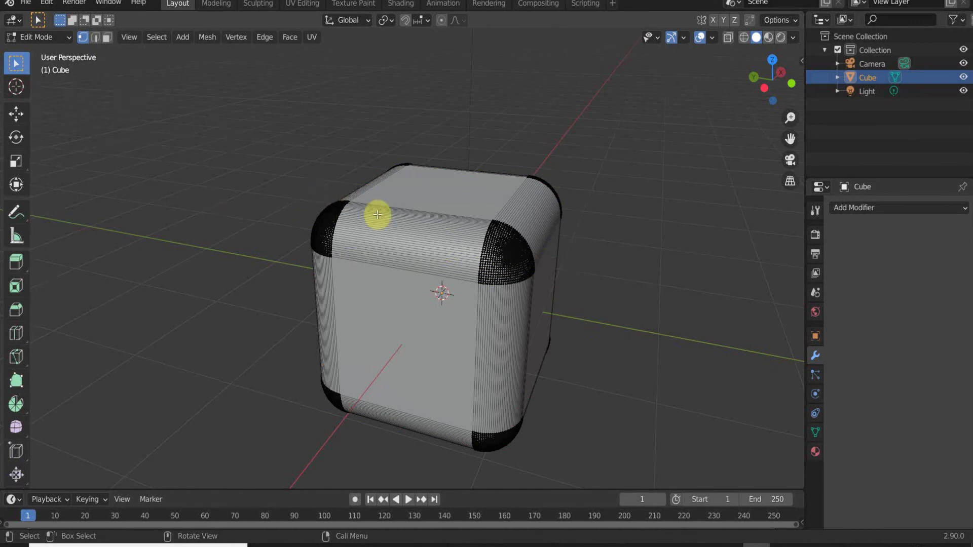
{"action": "left_click_drag", "start_coordinate": [395, 202], "coordinate": [583, 321]}
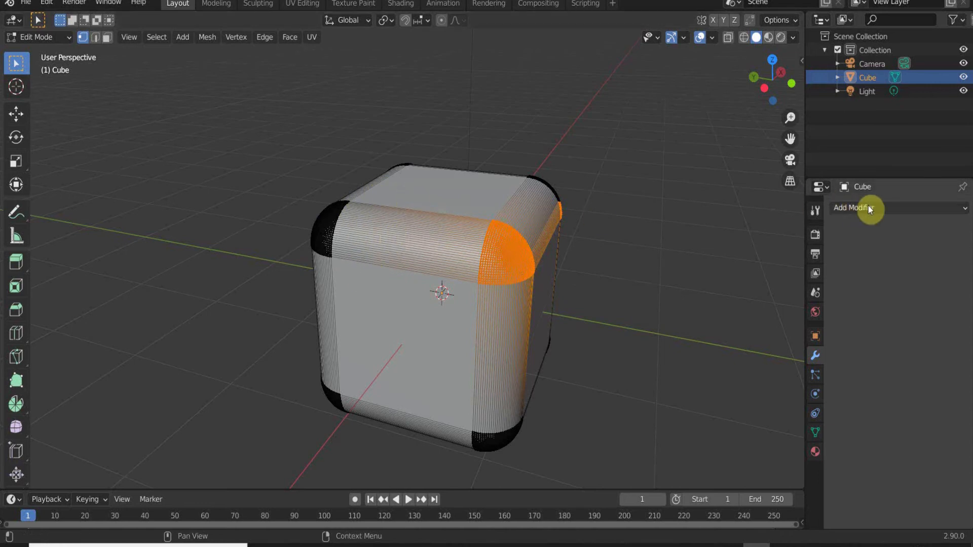
{"action": "left_click", "coordinate": [889, 208]}
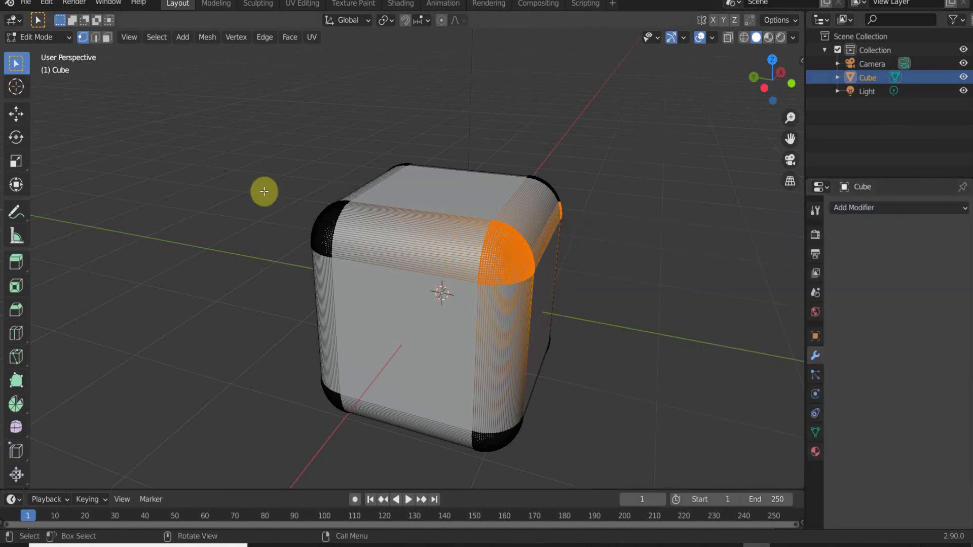
{"action": "key", "text": "Tab"}
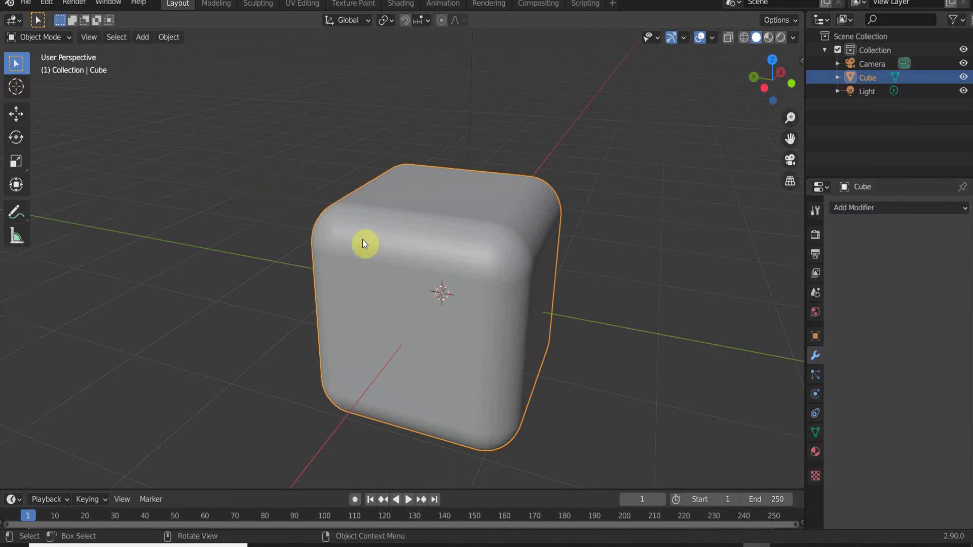
Delete the rounded cube and add a new mesh cube in its place.
{"action": "key", "text": "x"}
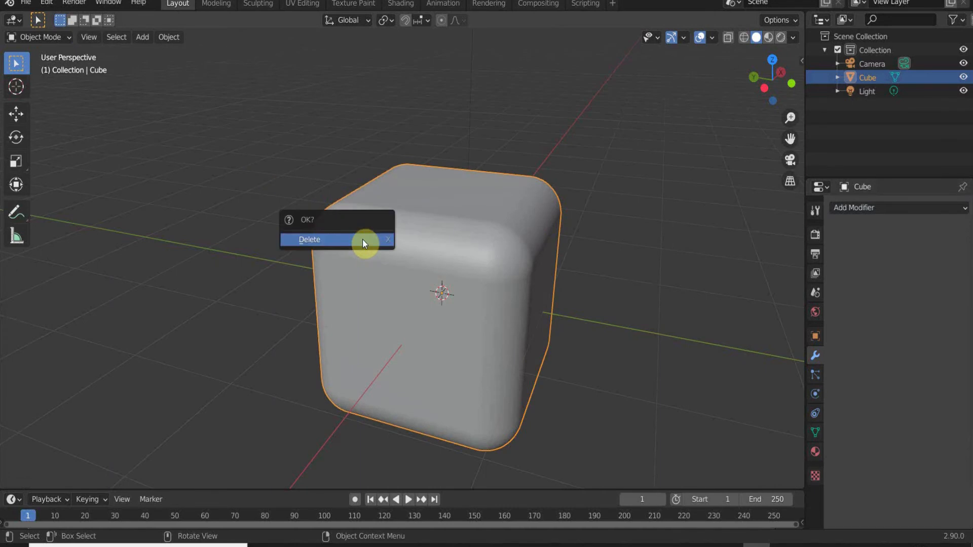
{"action": "left_click", "coordinate": [363, 239]}
{"action": "key", "text": "shift+a"}
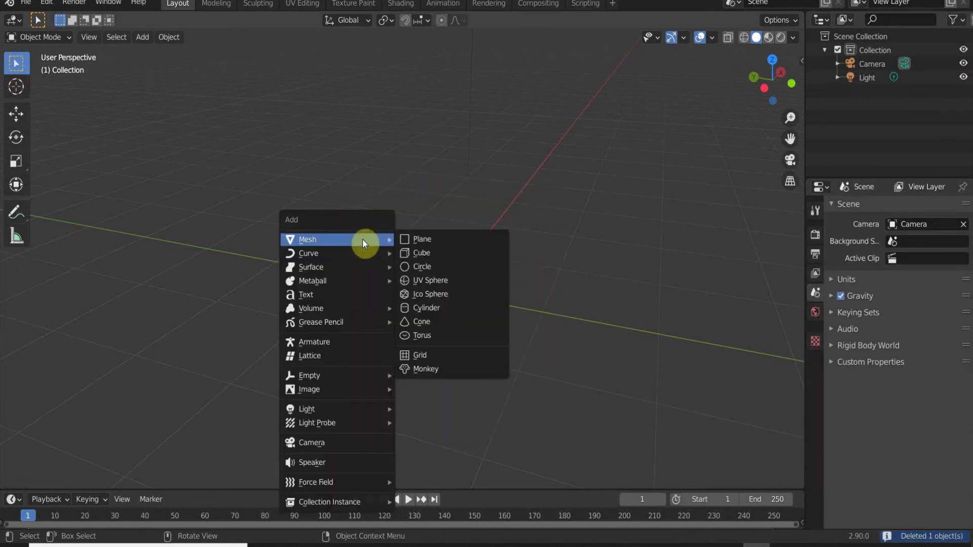
{"action": "left_click", "coordinate": [423, 253]}
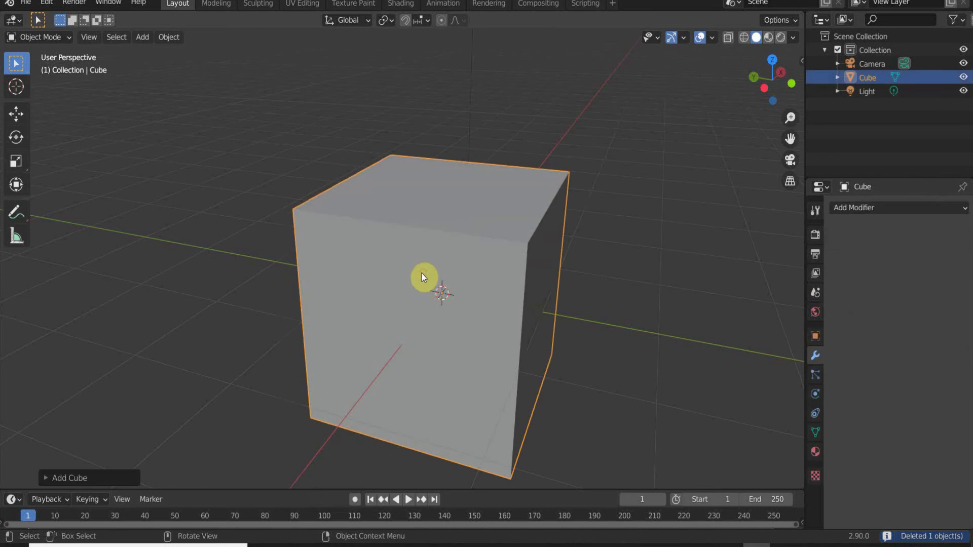
{"action": "middle_click_drag", "start_coordinate": [421, 273], "coordinate": [323, 242]}
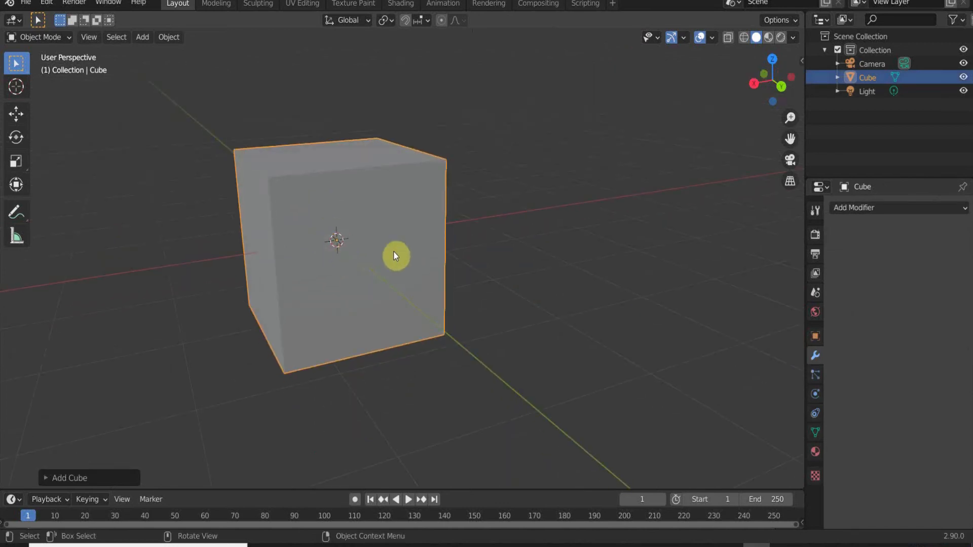
{"action": "left_click", "coordinate": [881, 207]}
{"action": "middle_click_drag", "start_coordinate": [352, 294], "coordinate": [329, 235]}
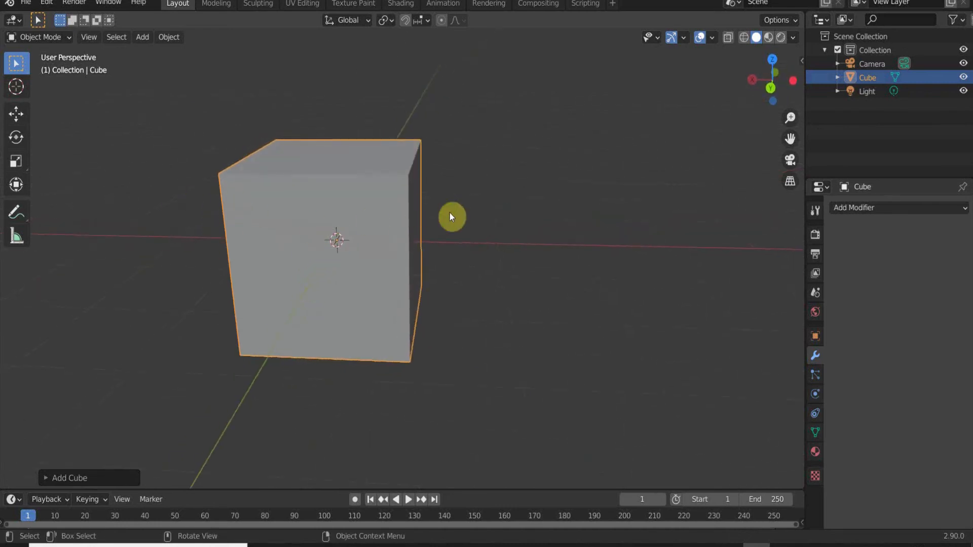
{"action": "middle_click_drag", "start_coordinate": [441, 226], "coordinate": [343, 228]}
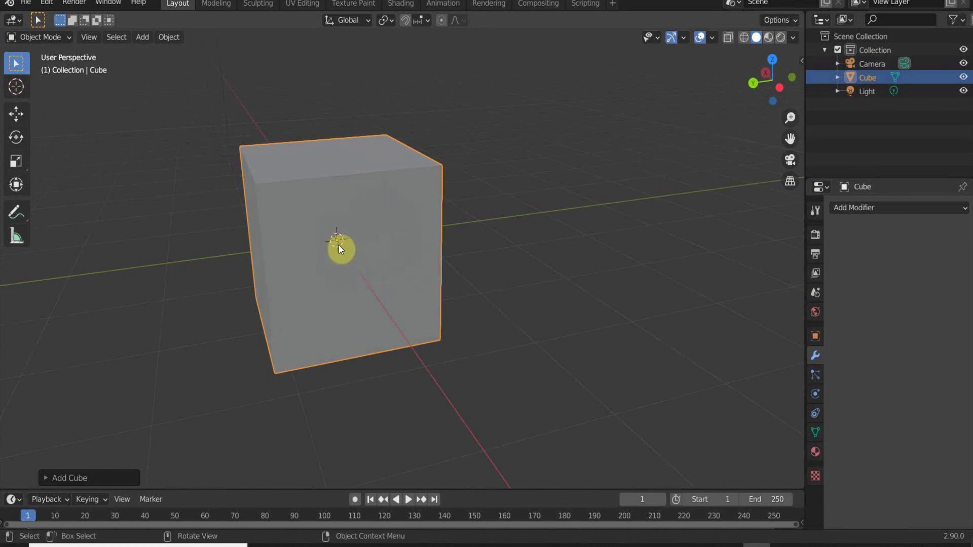
{"action": "middle_click_drag", "start_coordinate": [339, 247], "coordinate": [282, 273]}
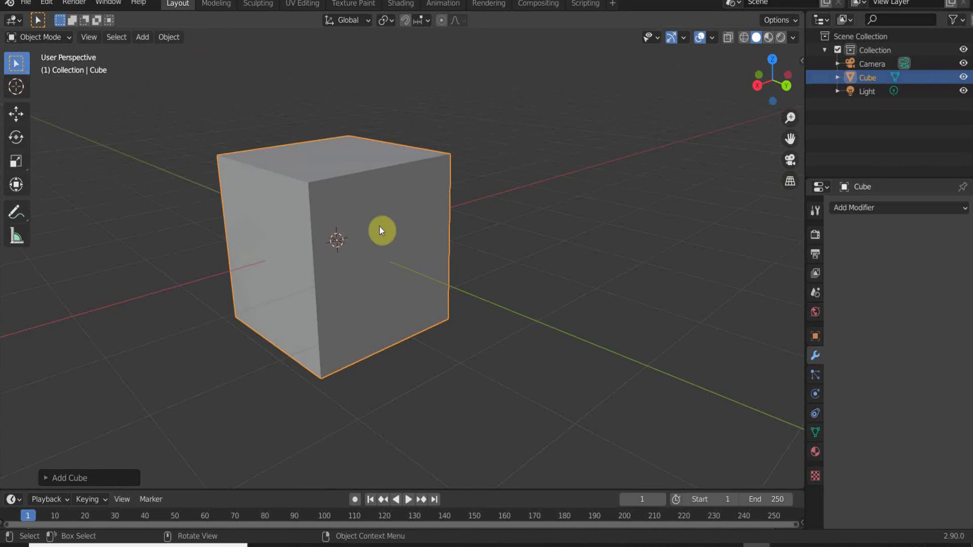
{"action": "left_click", "coordinate": [871, 208]}
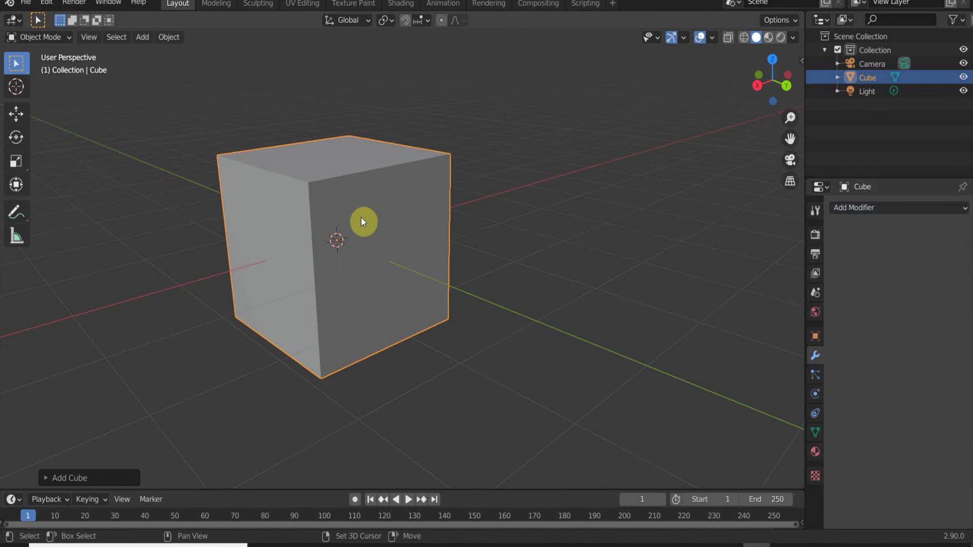
Add a mesh cylinder at the cube's centre and scale it down uniformly to about half size so it fits inside.
{"action": "key", "text": "shift+a"}
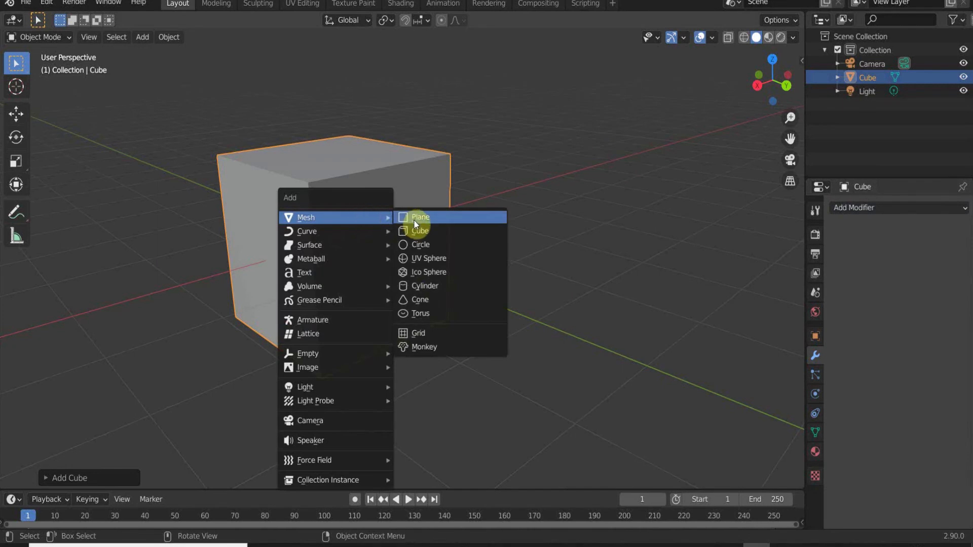
{"action": "left_click", "coordinate": [426, 286]}
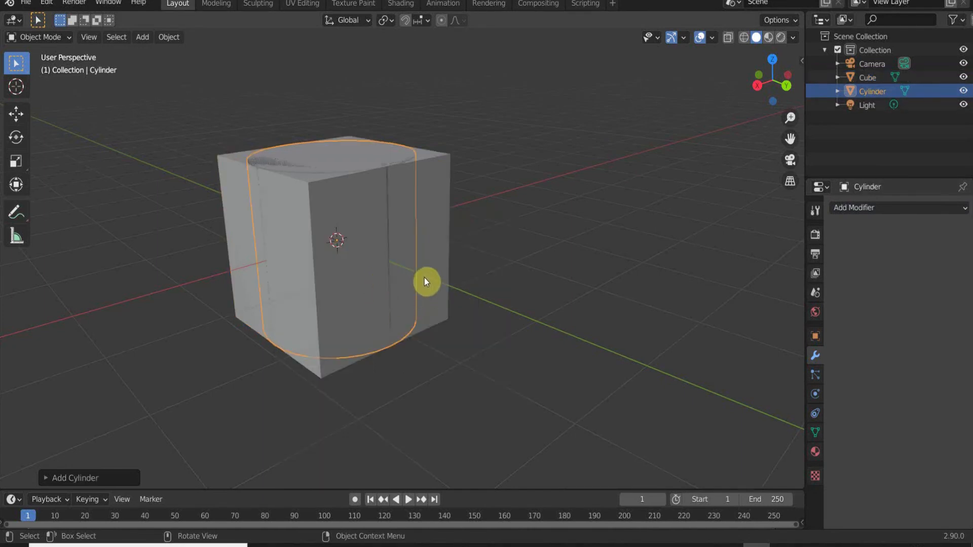
{"action": "key", "text": "s"}
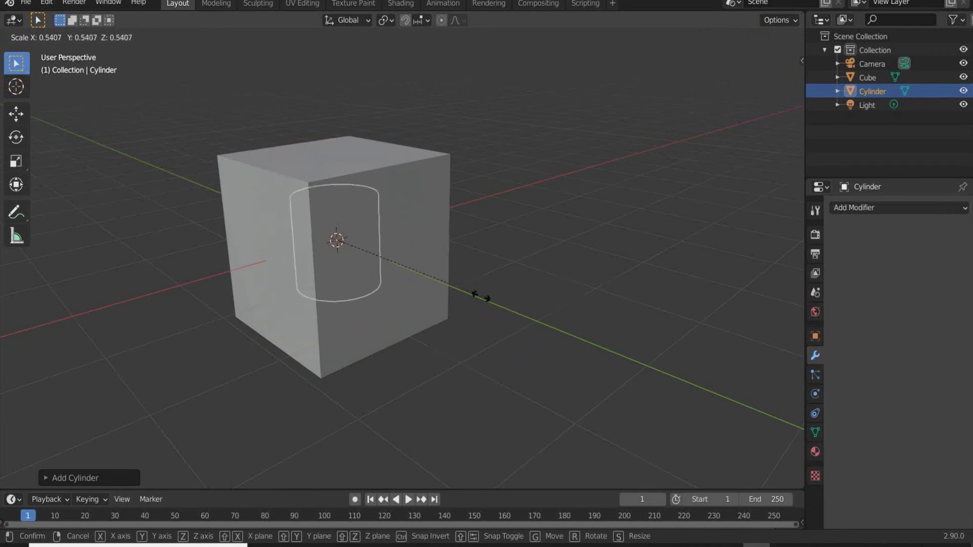
{"action": "left_click", "coordinate": [454, 285]}
Scale the cylinder up along the Z axis until it extends well beyond the cube's top and bottom faces.
{"action": "key", "text": "s"}
{"action": "key", "text": "z"}
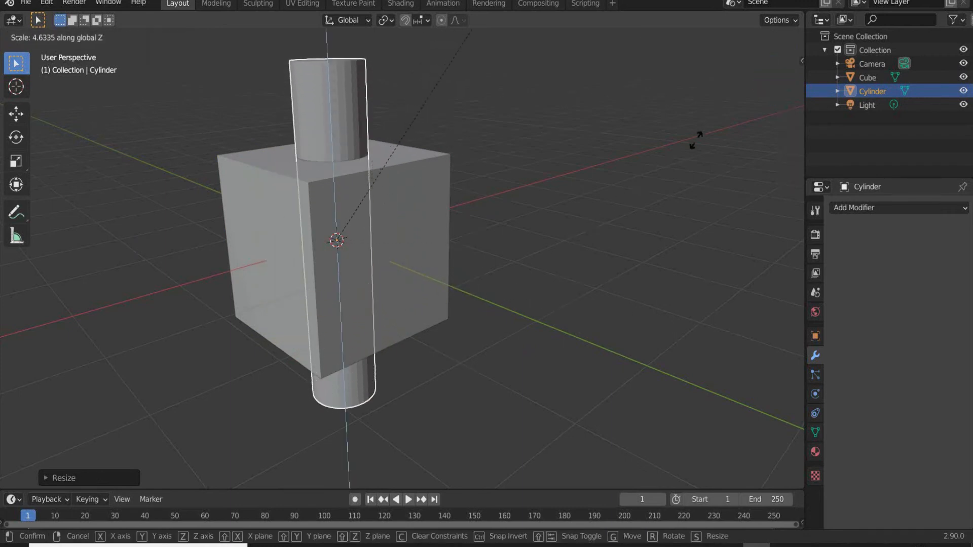
{"action": "left_click", "coordinate": [17, 76]}
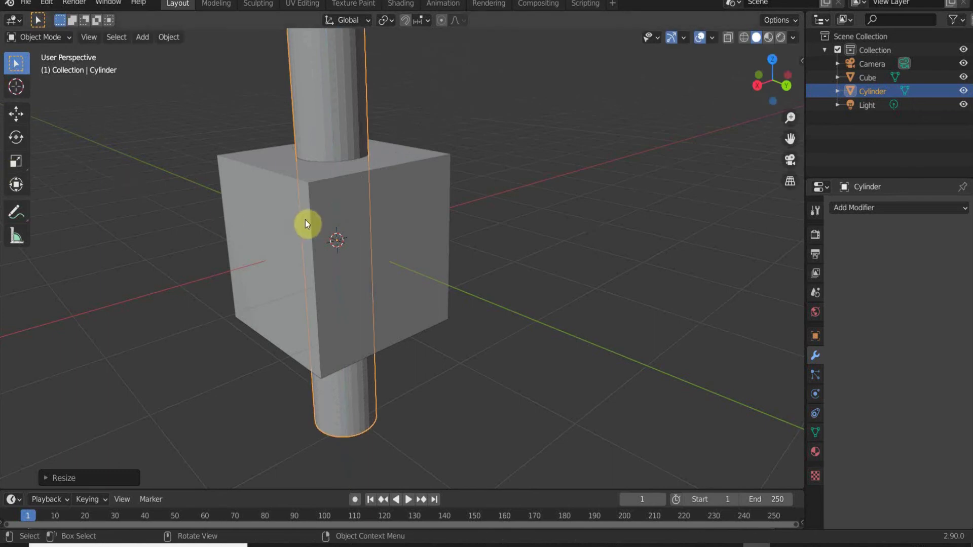
Rotate the long cylinder 90° about the X axis so it runs horizontally through the cube.
{"action": "scroll", "coordinate": [306, 220], "scroll_direction": "down", "scroll_amount": 5}
{"action": "middle_click_drag", "start_coordinate": [306, 222], "coordinate": [411, 259]}
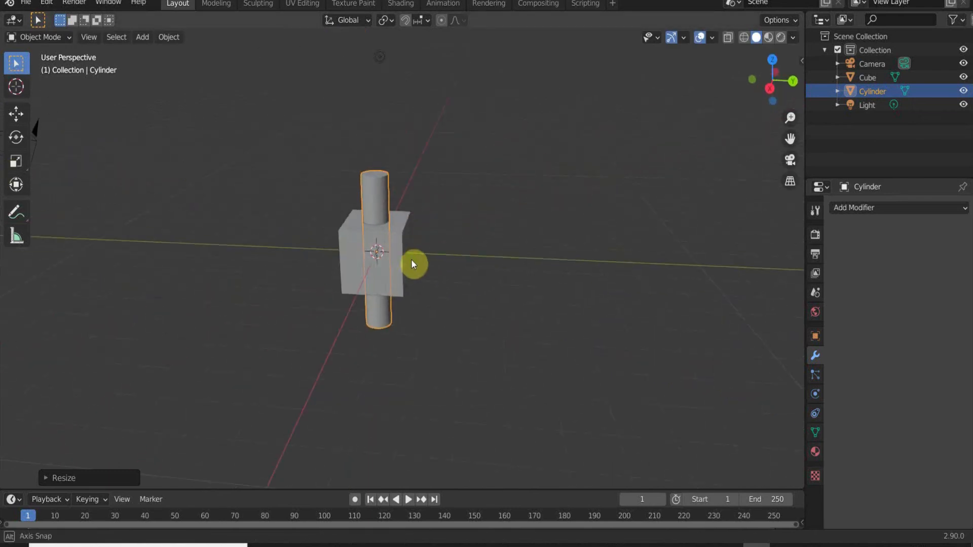
{"action": "key", "text": "s"}
{"action": "key", "text": "r"}
{"action": "key", "text": "x"}
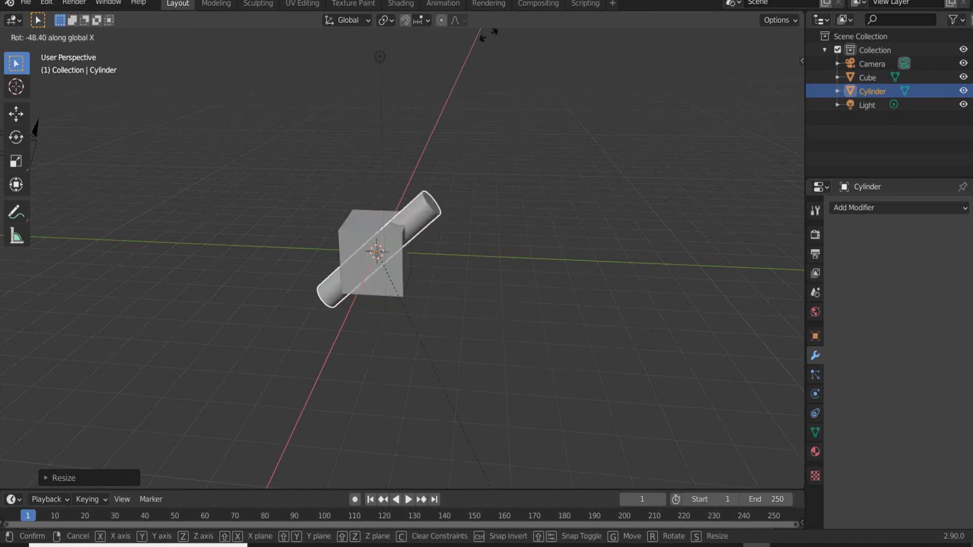
{"action": "type", "text": "9"}
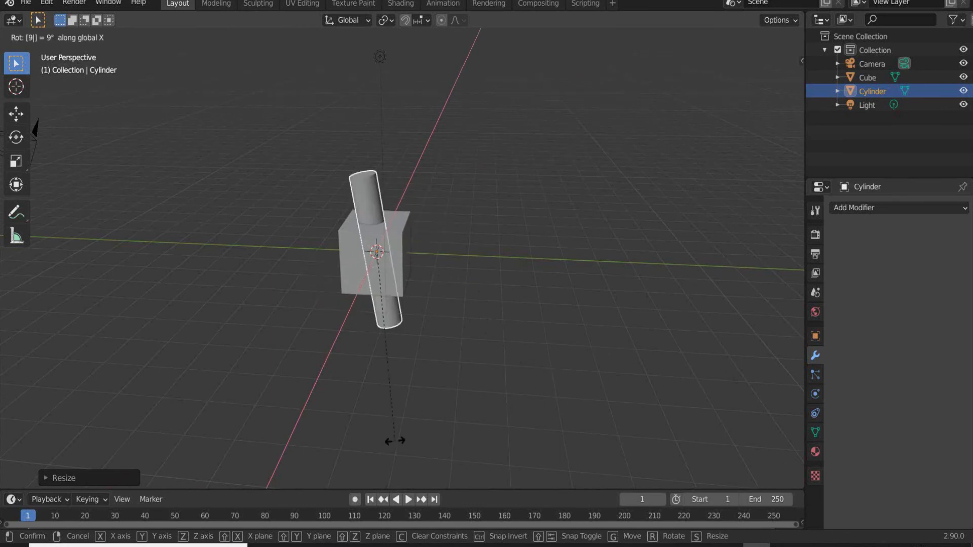
{"action": "type", "text": "0"}
{"action": "left_click", "coordinate": [397, 446]}
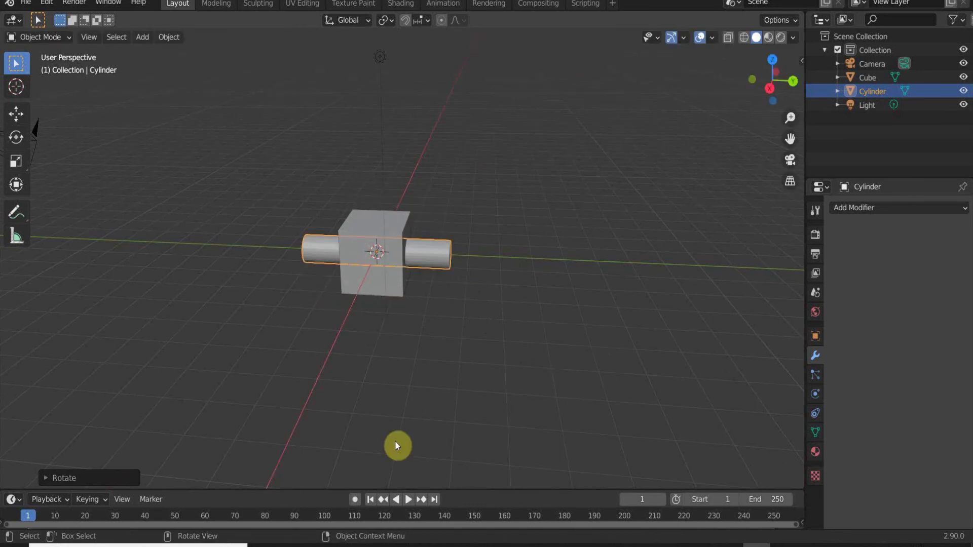
{"action": "scroll", "coordinate": [457, 345], "scroll_direction": "up", "scroll_amount": 8}
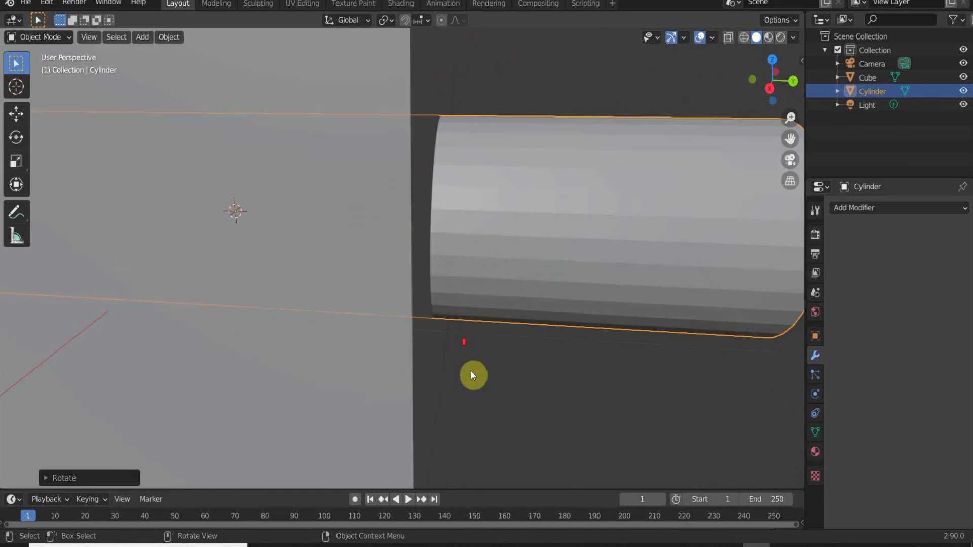
{"action": "scroll", "coordinate": [470, 374], "scroll_direction": "down", "scroll_amount": 10}
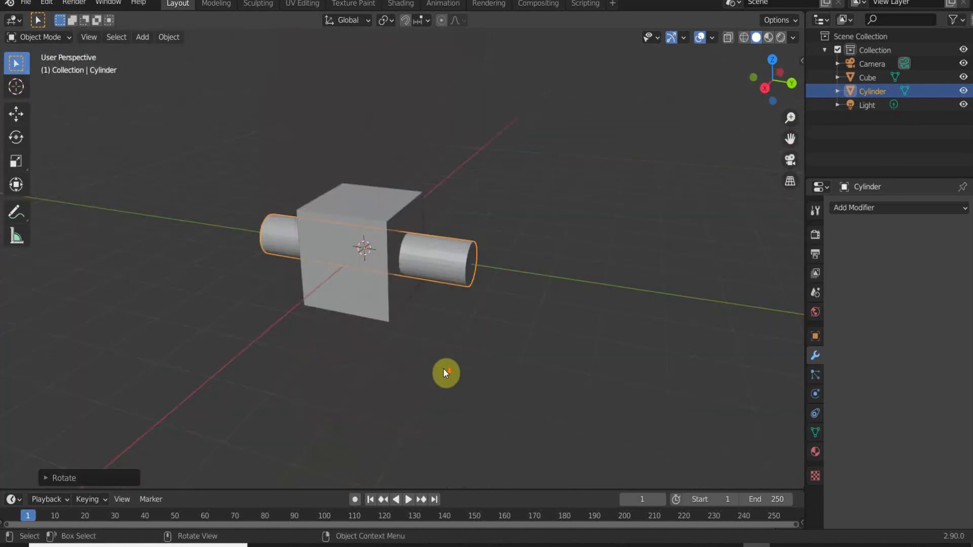
{"action": "middle_click_drag", "start_coordinate": [445, 373], "coordinate": [373, 371]}
{"action": "scroll", "coordinate": [368, 256], "scroll_direction": "up", "scroll_amount": 7}
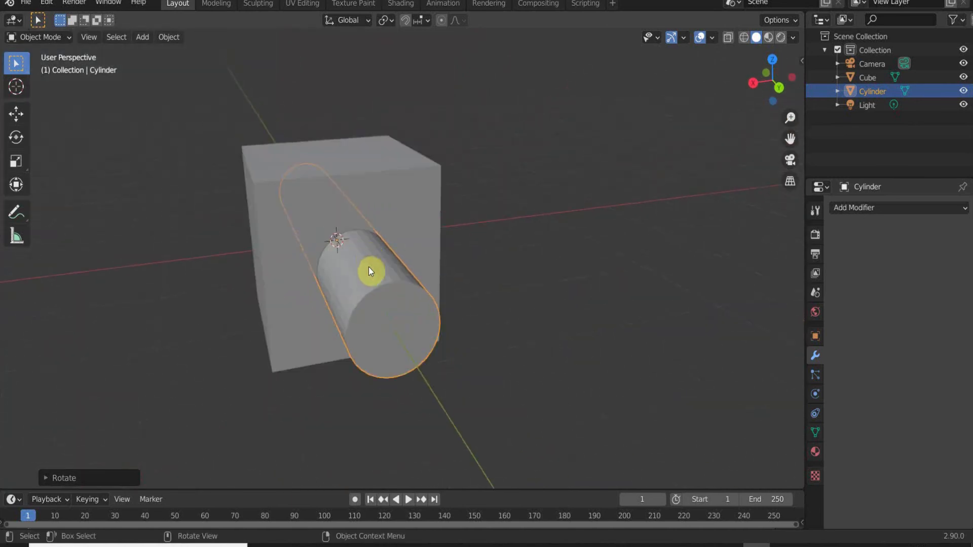
{"action": "middle_click_drag", "start_coordinate": [341, 275], "coordinate": [360, 284]}
{"action": "scroll", "coordinate": [361, 284], "scroll_direction": "up", "scroll_amount": 6}
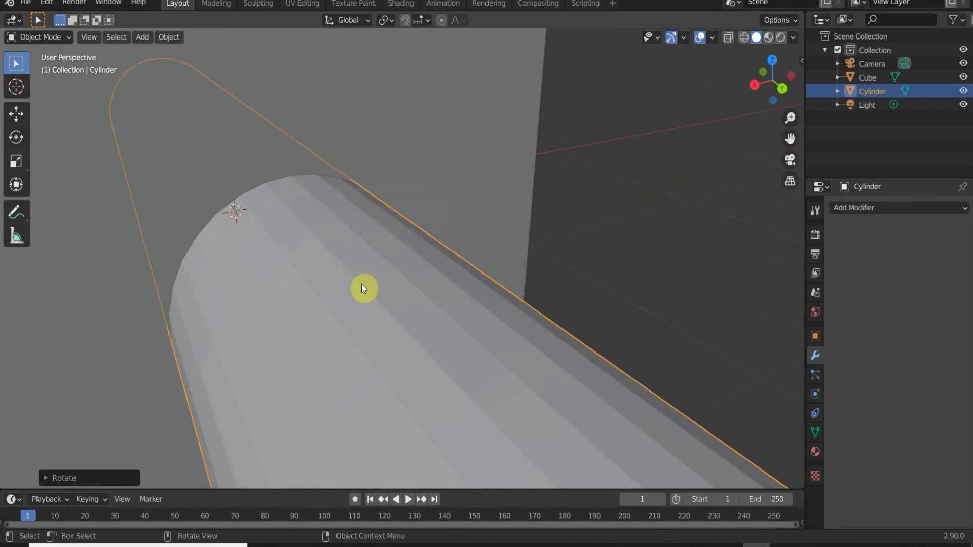
Add a Boolean modifier in Difference mode to the cube and set the horizontal cylinder as its object.
{"action": "scroll", "coordinate": [362, 284], "scroll_direction": "down", "scroll_amount": 6}
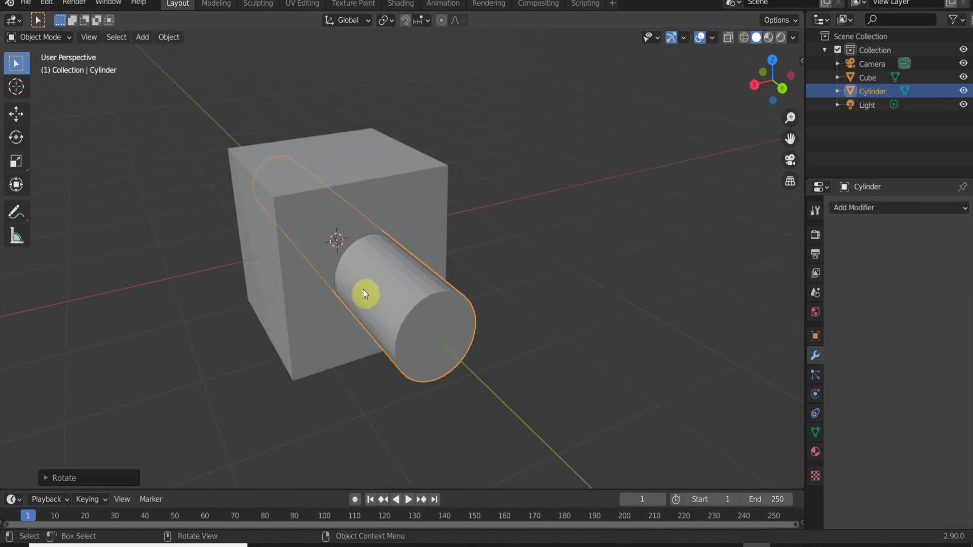
{"action": "middle_click_drag", "start_coordinate": [384, 290], "coordinate": [356, 295]}
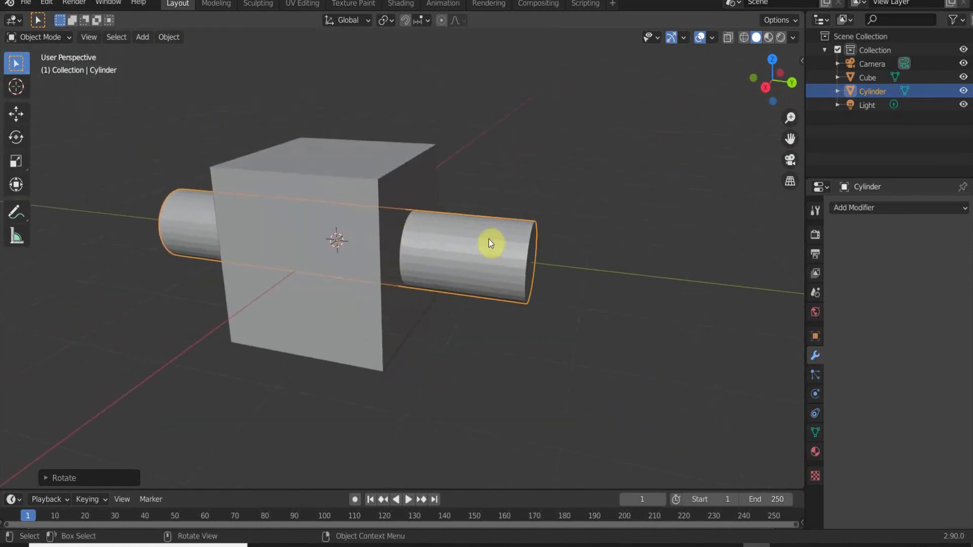
{"action": "middle_click_drag", "start_coordinate": [498, 252], "coordinate": [393, 252]}
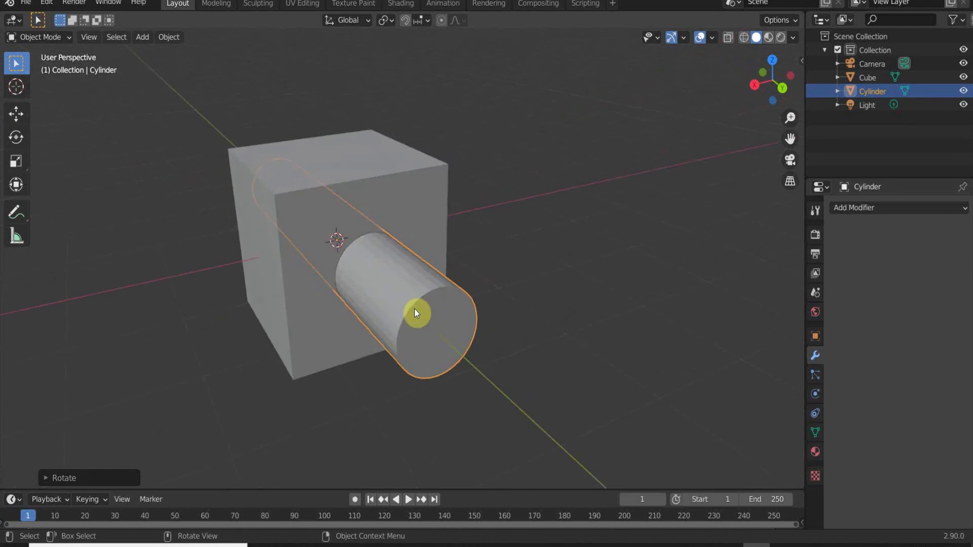
{"action": "middle_click_drag", "start_coordinate": [306, 273], "coordinate": [354, 289]}
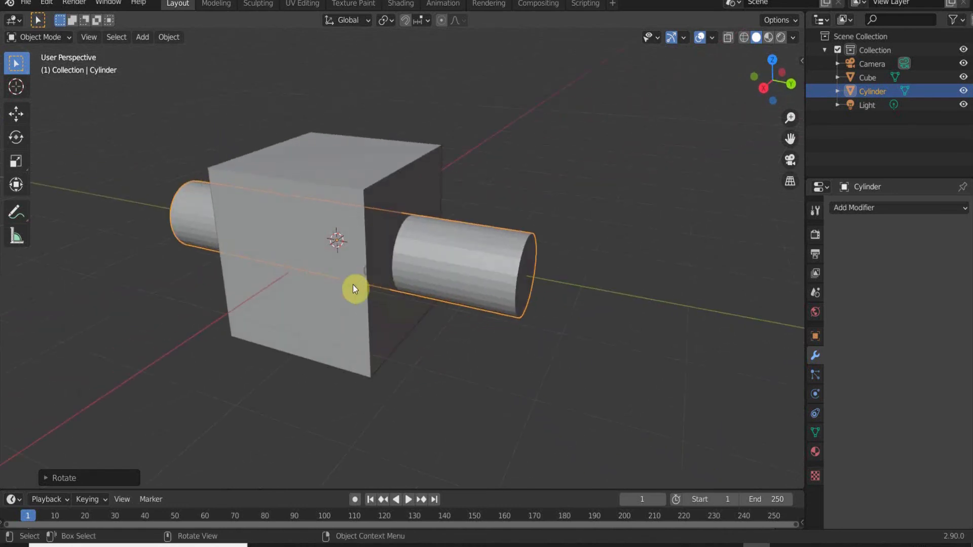
{"action": "left_click", "coordinate": [325, 306]}
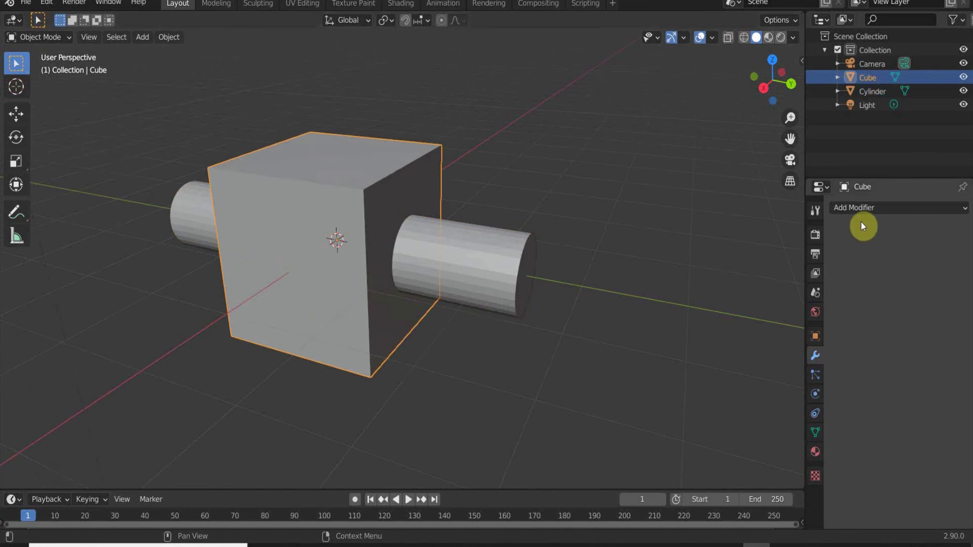
{"action": "left_click", "coordinate": [881, 207]}
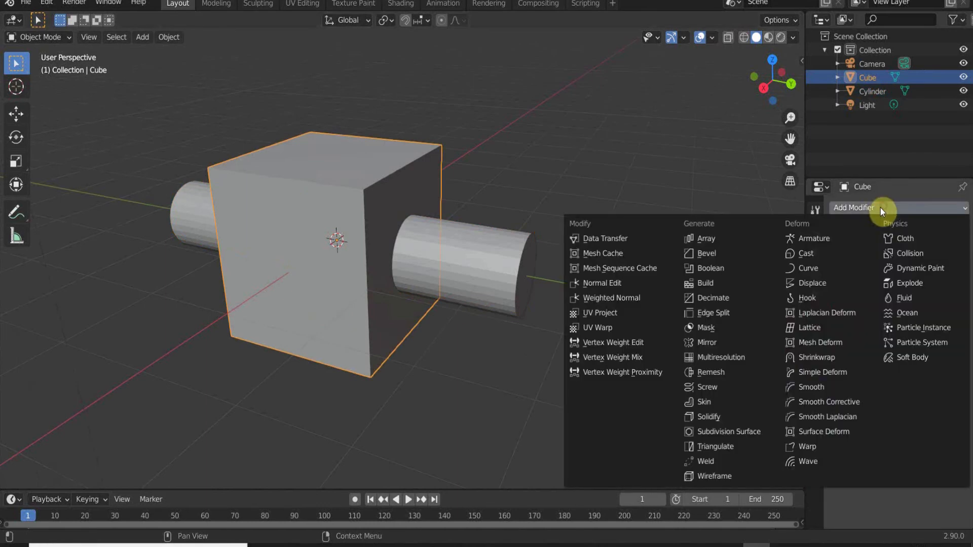
{"action": "left_click", "coordinate": [724, 268]}
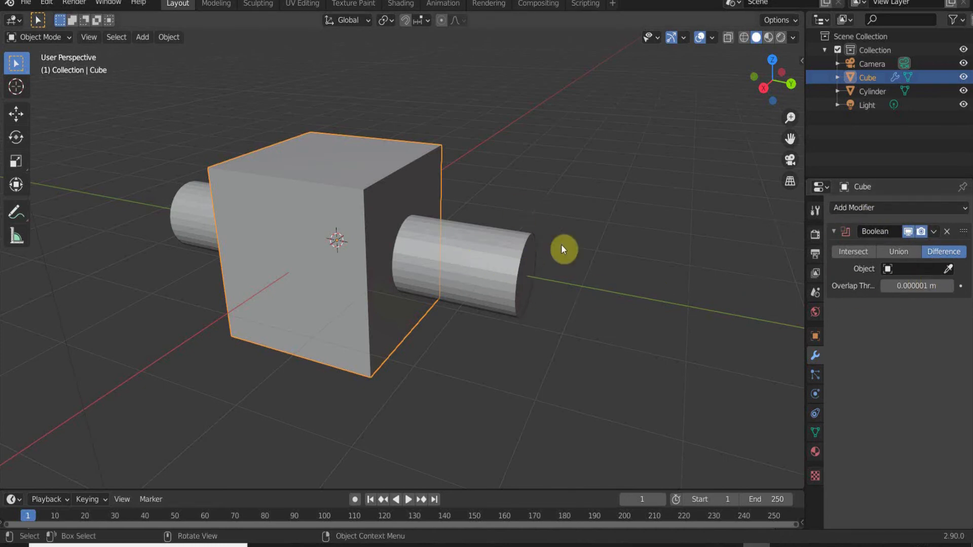
{"action": "left_click", "coordinate": [949, 271]}
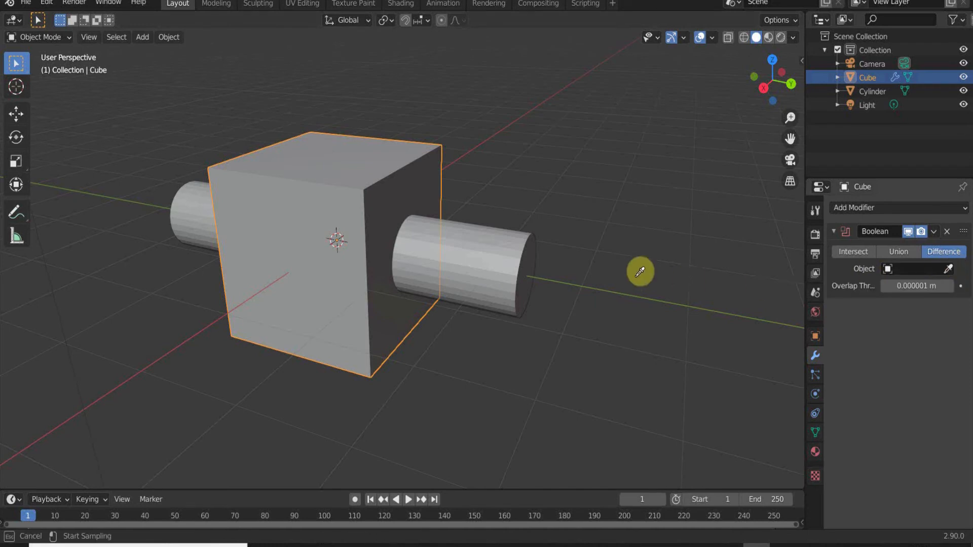
{"action": "left_click", "coordinate": [486, 241]}
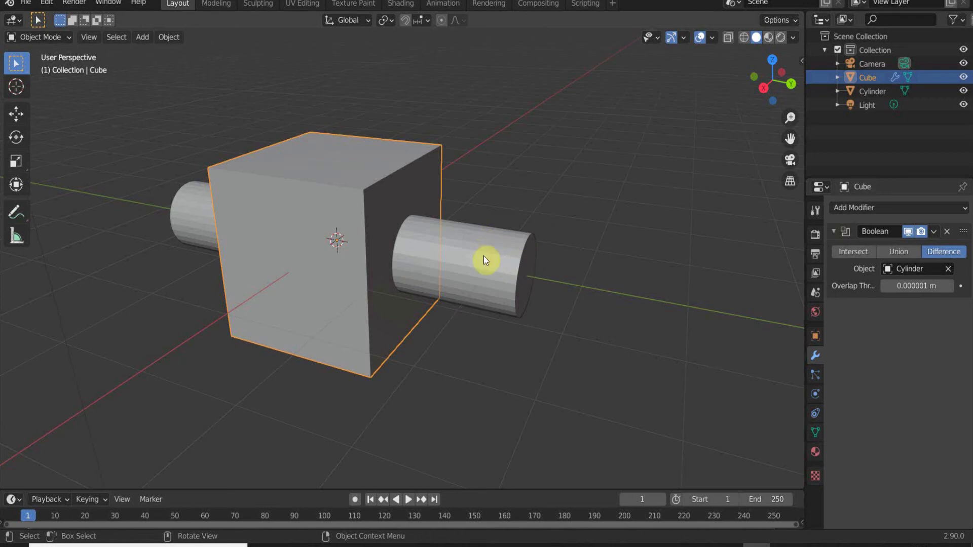
Hide the cylinder and examine the hole cut through the cube from several sides and up close.
{"action": "left_click", "coordinate": [509, 250]}
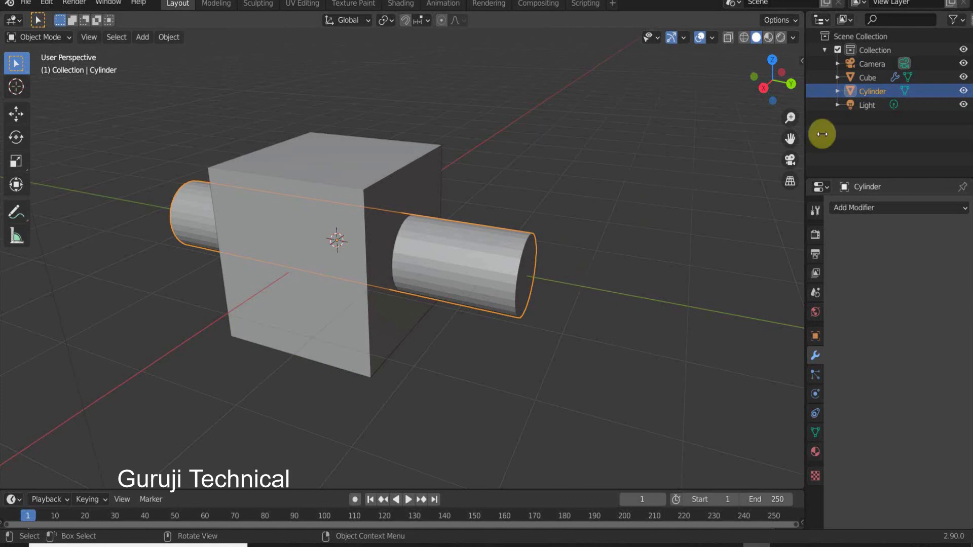
{"action": "left_click", "coordinate": [963, 91]}
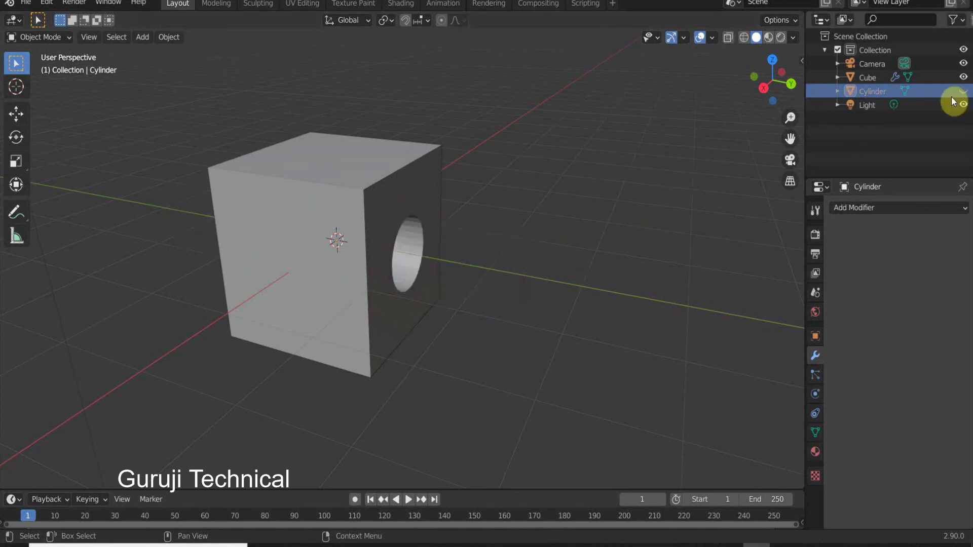
{"action": "middle_click_drag", "start_coordinate": [596, 273], "coordinate": [226, 252]}
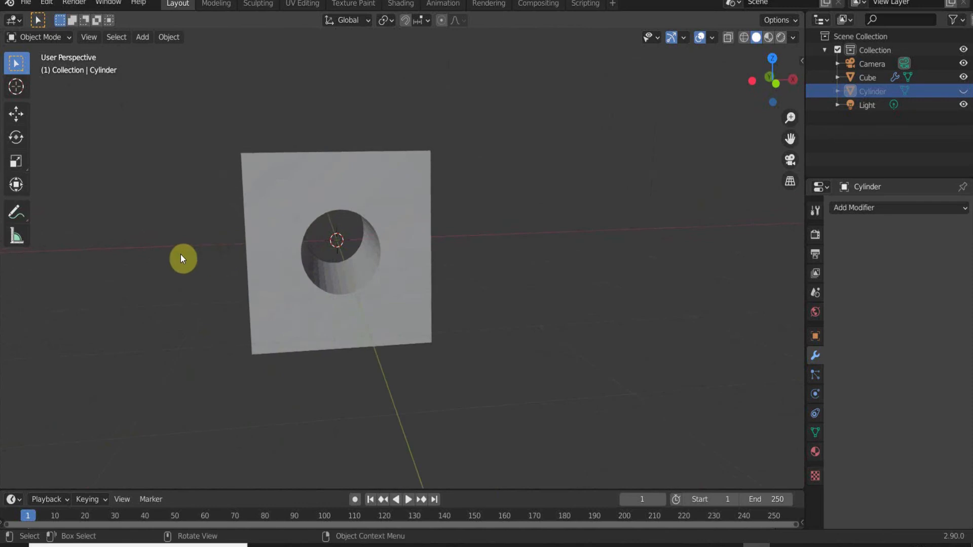
{"action": "middle_click_drag", "start_coordinate": [300, 299], "coordinate": [570, 287]}
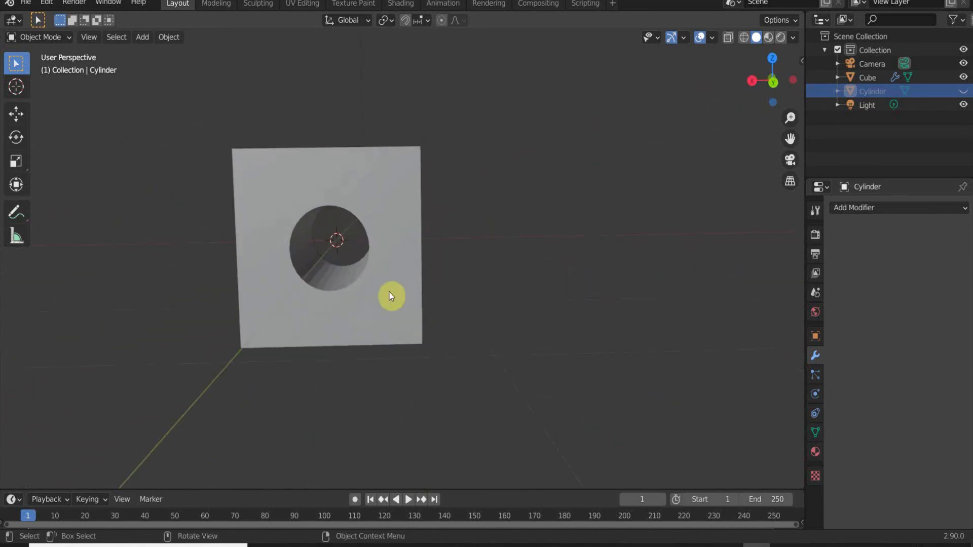
{"action": "middle_click_drag", "start_coordinate": [393, 293], "coordinate": [333, 293]}
{"action": "scroll", "coordinate": [275, 235], "scroll_direction": "up", "scroll_amount": 5}
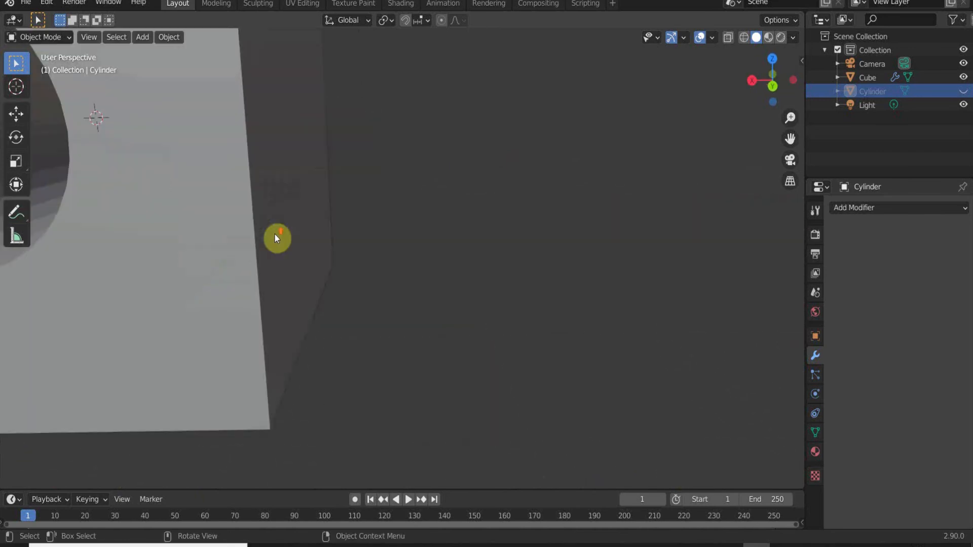
{"action": "middle_click_drag", "start_coordinate": [269, 254], "coordinate": [249, 265], "text": "shift"}
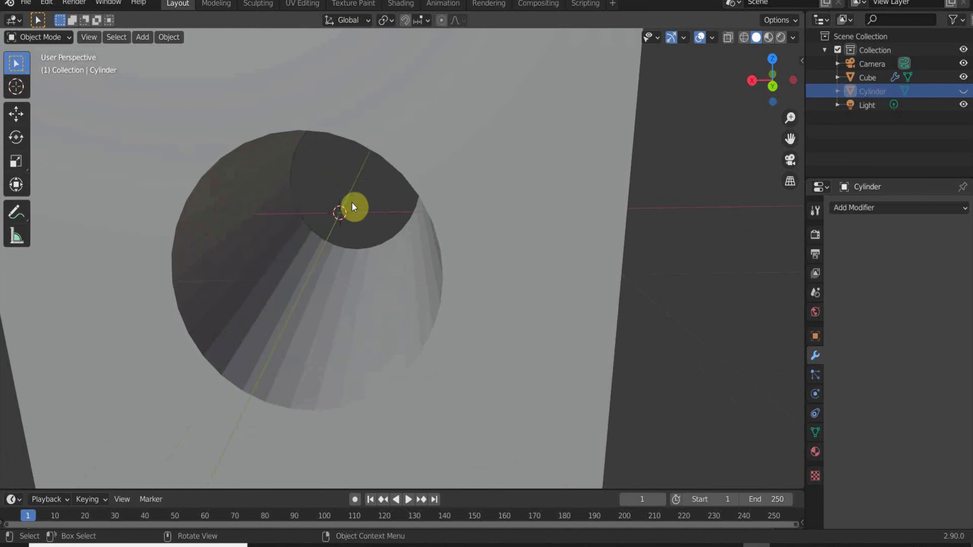
{"action": "scroll", "coordinate": [360, 218], "scroll_direction": "down", "scroll_amount": 5}
Make the cylinder visible again and apply Shade Smooth to it.
{"action": "left_click", "coordinate": [962, 91]}
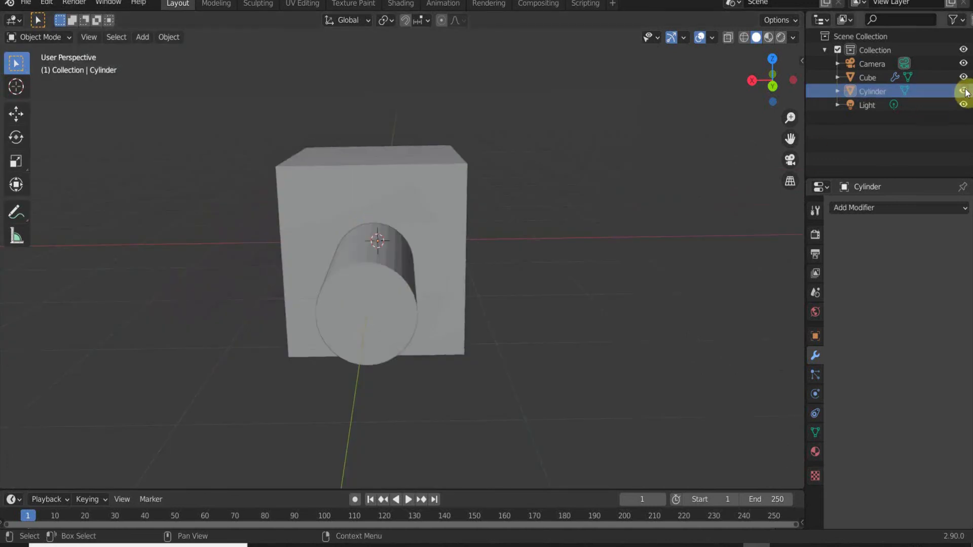
{"action": "middle_click_drag", "start_coordinate": [425, 274], "coordinate": [323, 256]}
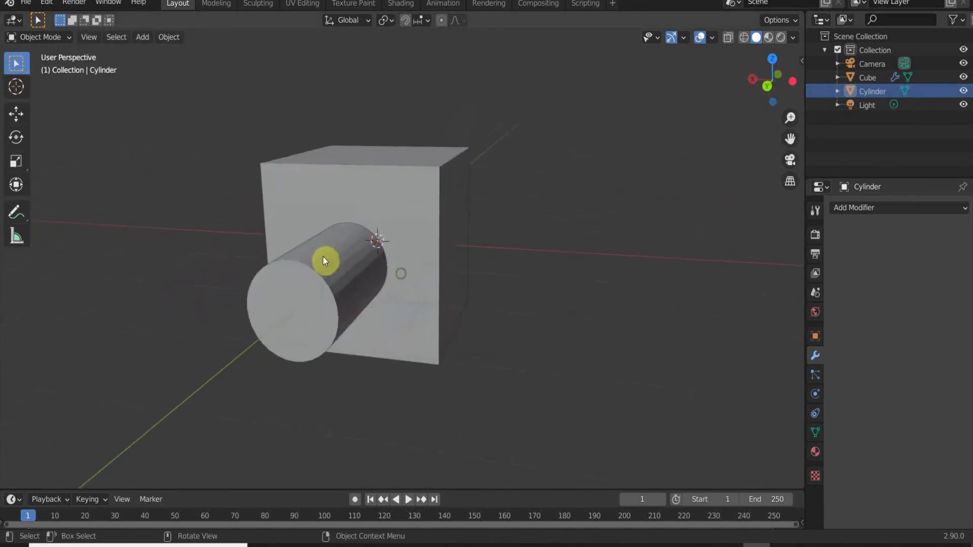
{"action": "left_click", "coordinate": [321, 256]}
{"action": "right_click", "coordinate": [320, 261]}
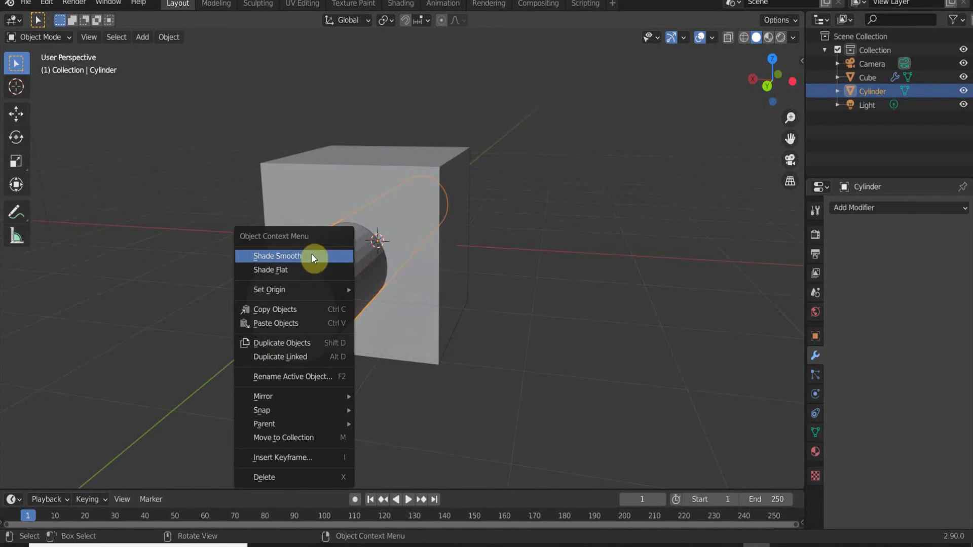
{"action": "left_click", "coordinate": [311, 254]}
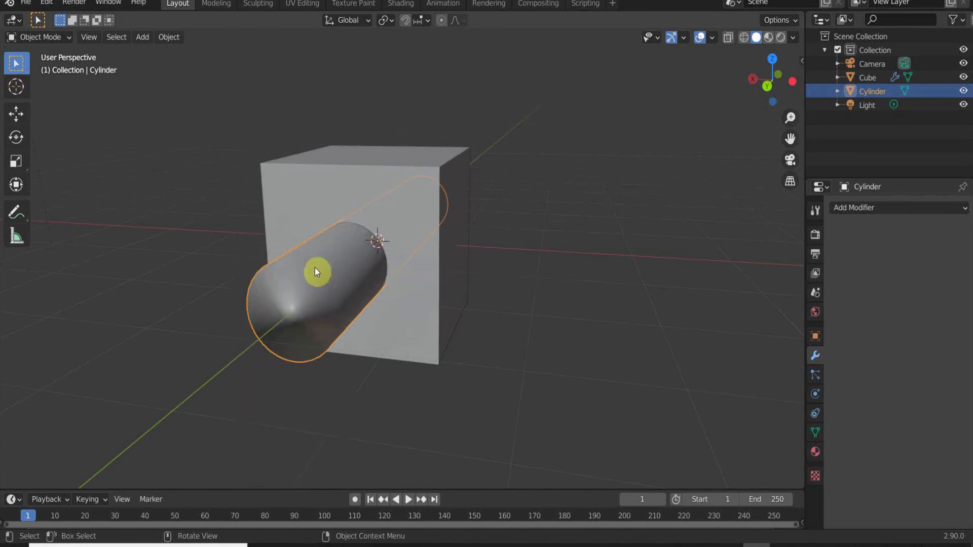
{"action": "middle_click_drag", "start_coordinate": [348, 260], "coordinate": [406, 258]}
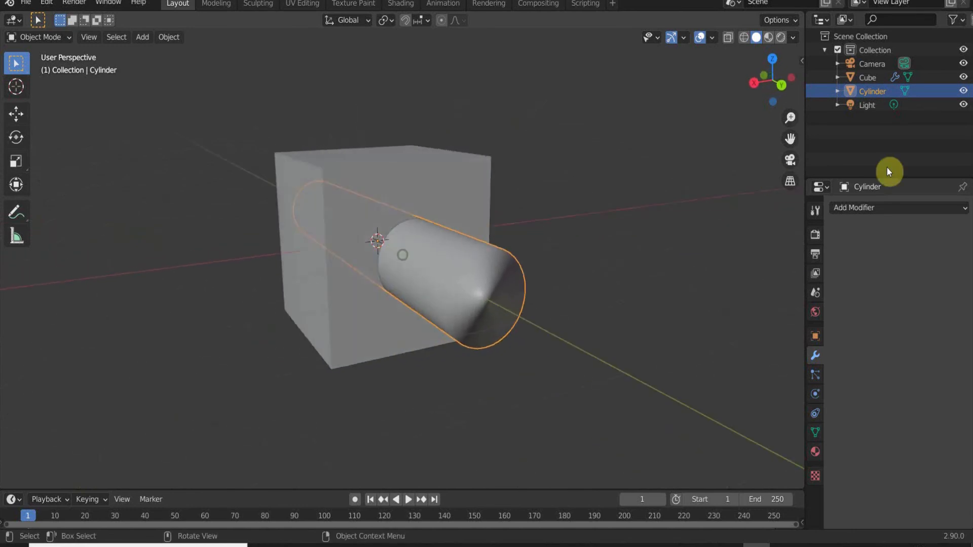
Hide the smooth-shaded cylinder and examine the inner wall of the cube's hole.
{"action": "left_click", "coordinate": [962, 91]}
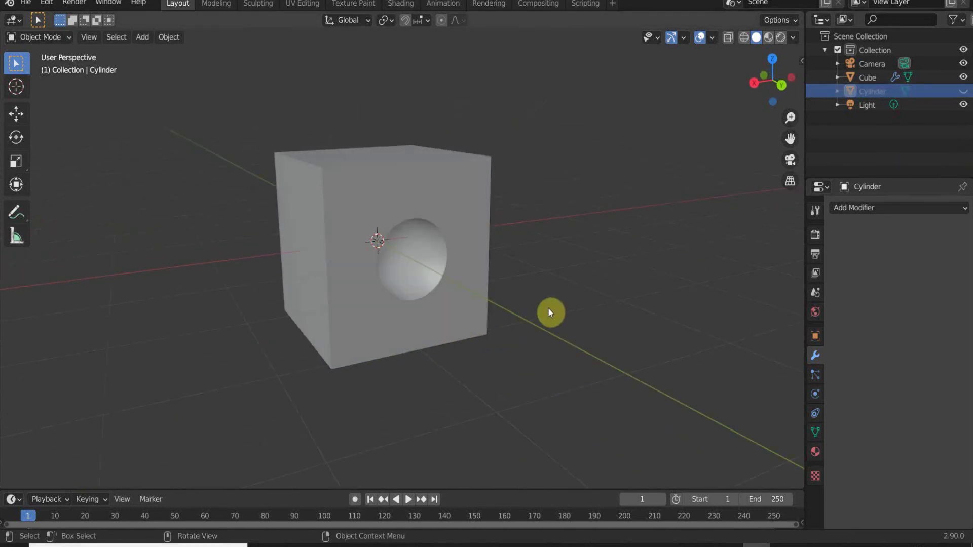
{"action": "middle_click_drag", "start_coordinate": [549, 311], "coordinate": [471, 312]}
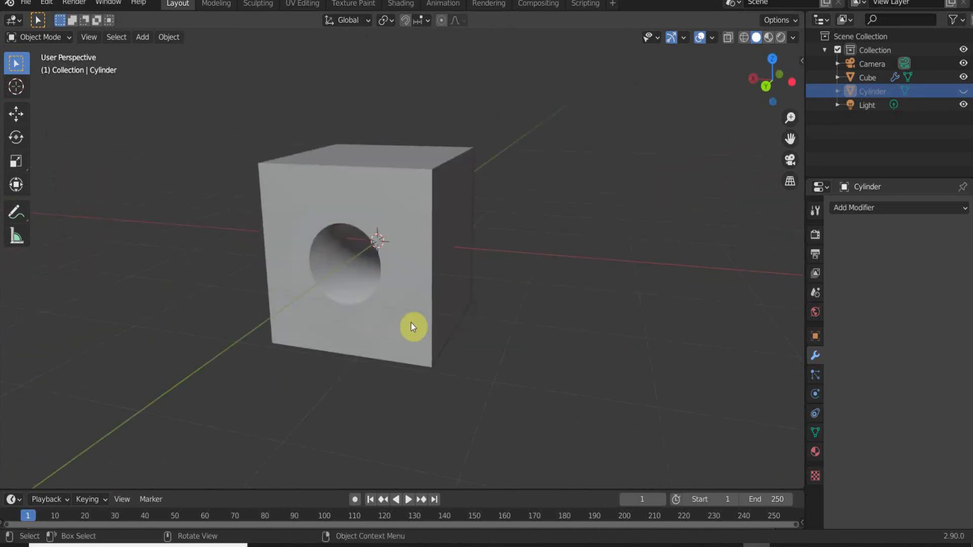
{"action": "middle_click_drag", "start_coordinate": [392, 336], "coordinate": [424, 320]}
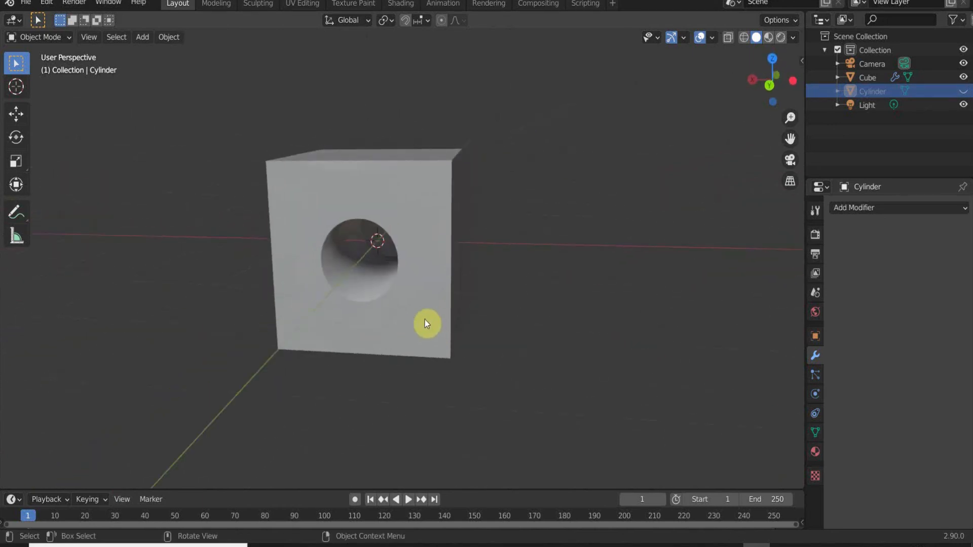
{"action": "left_click", "coordinate": [926, 205]}
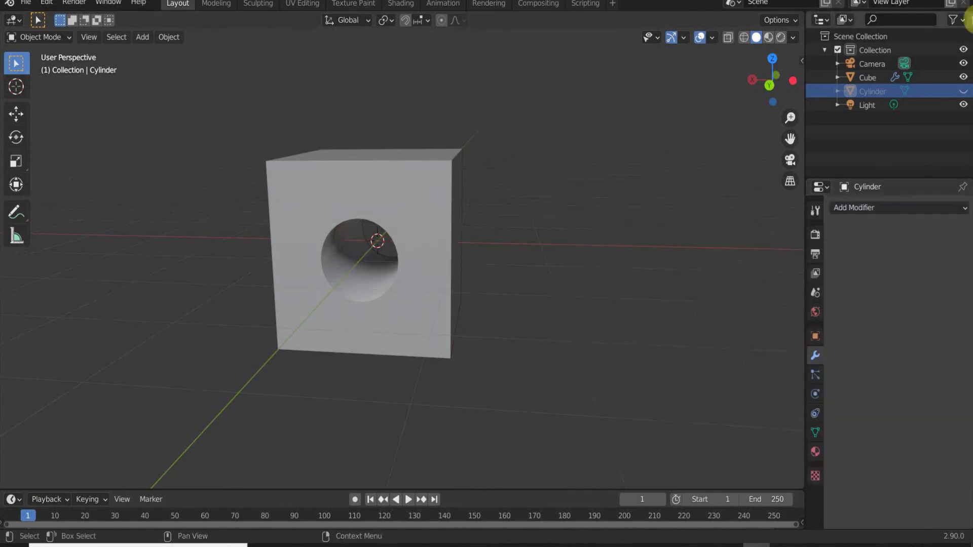
Unhide the cylinder and set its shading back to Shade Flat.
{"action": "left_click", "coordinate": [963, 90]}
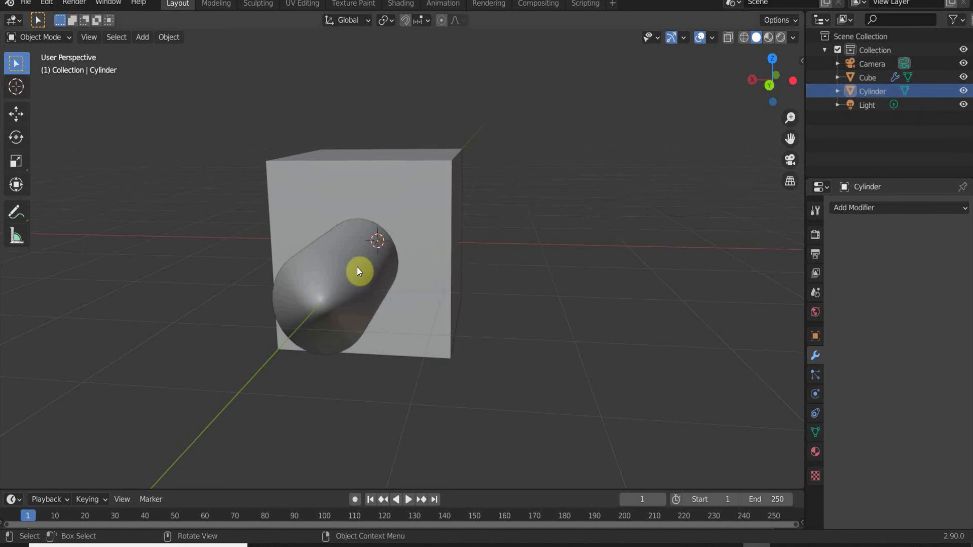
{"action": "right_click", "coordinate": [338, 275]}
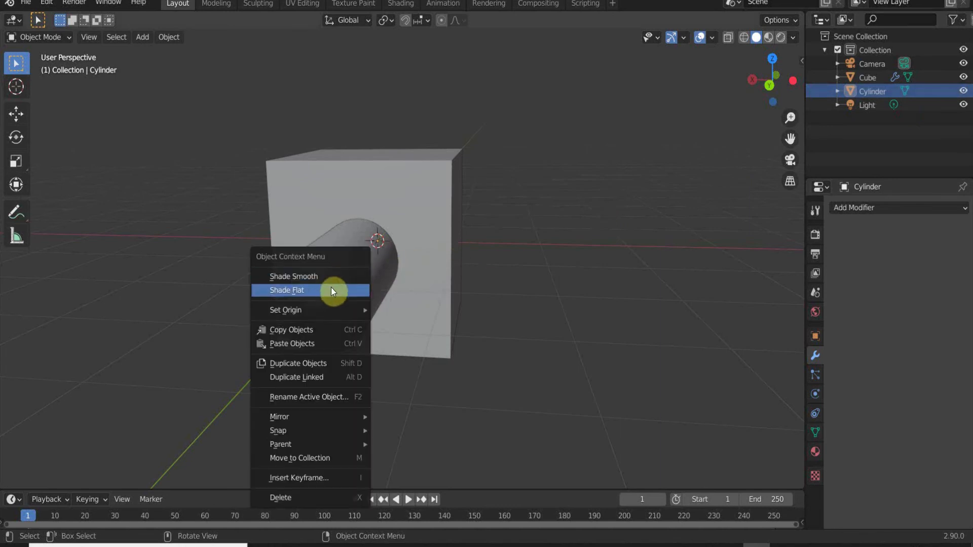
{"action": "left_click", "coordinate": [333, 280]}
{"action": "left_click", "coordinate": [364, 267]}
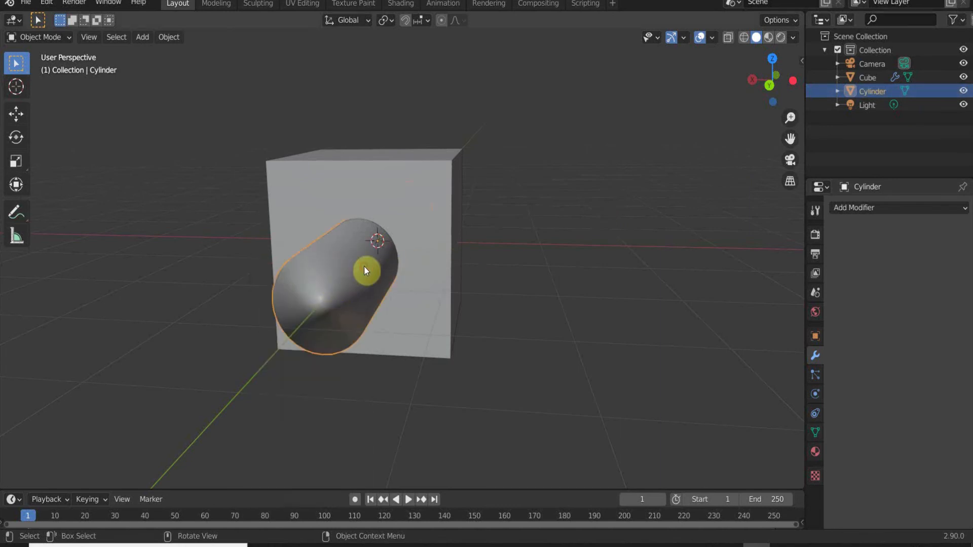
{"action": "right_click", "coordinate": [364, 267]}
{"action": "left_click", "coordinate": [361, 267]}
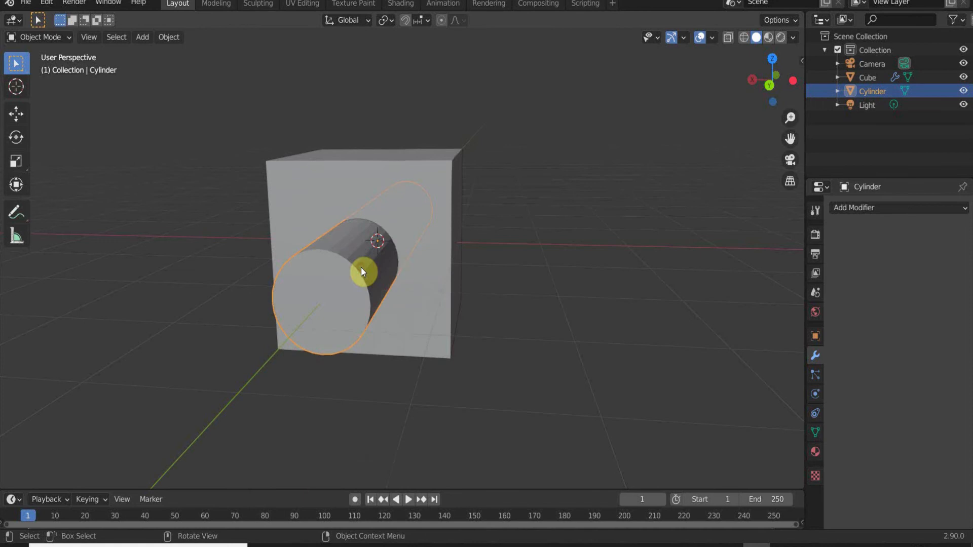
Switch the cube's Boolean modifier to Intersect and hide the cylinder to examine the shared volume.
{"action": "middle_click_drag", "start_coordinate": [400, 265], "coordinate": [544, 256]}
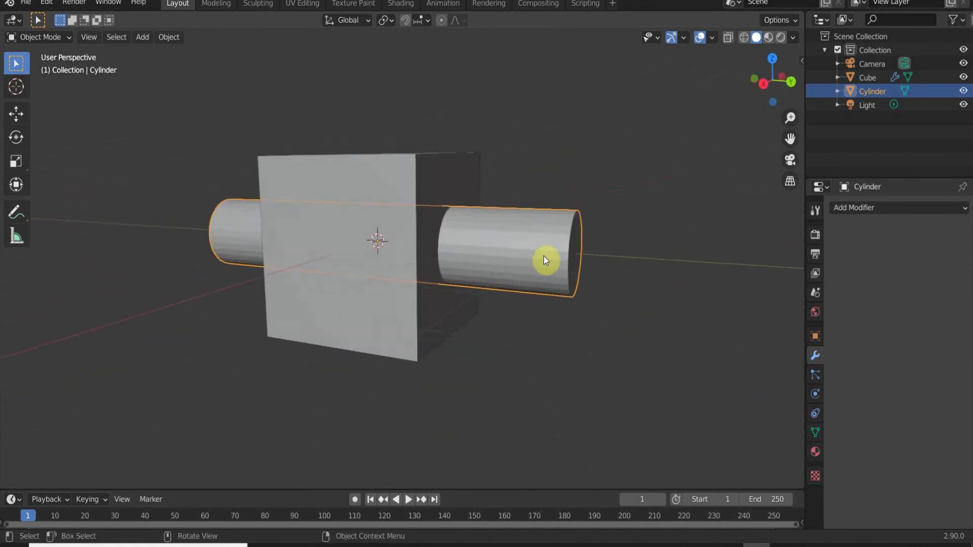
{"action": "left_click", "coordinate": [355, 300]}
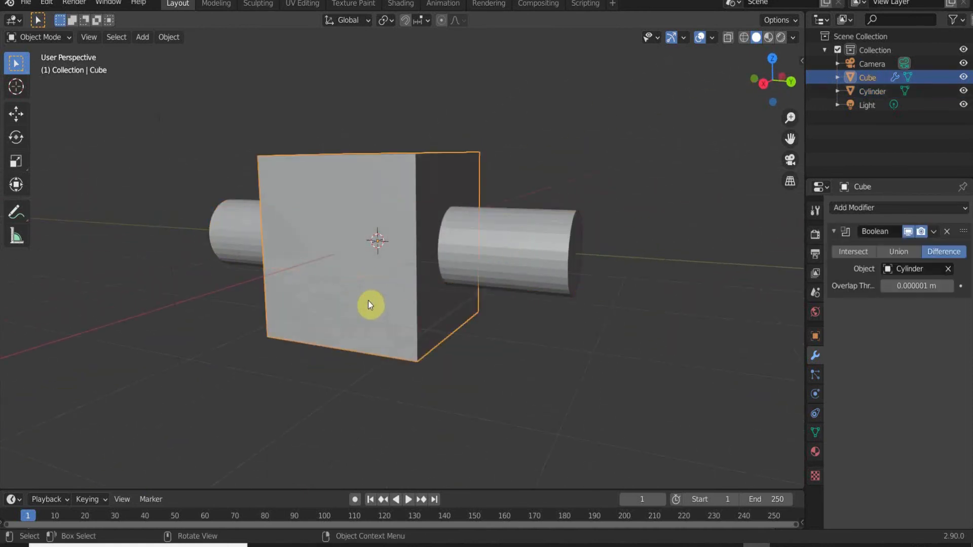
{"action": "left_click", "coordinate": [861, 252]}
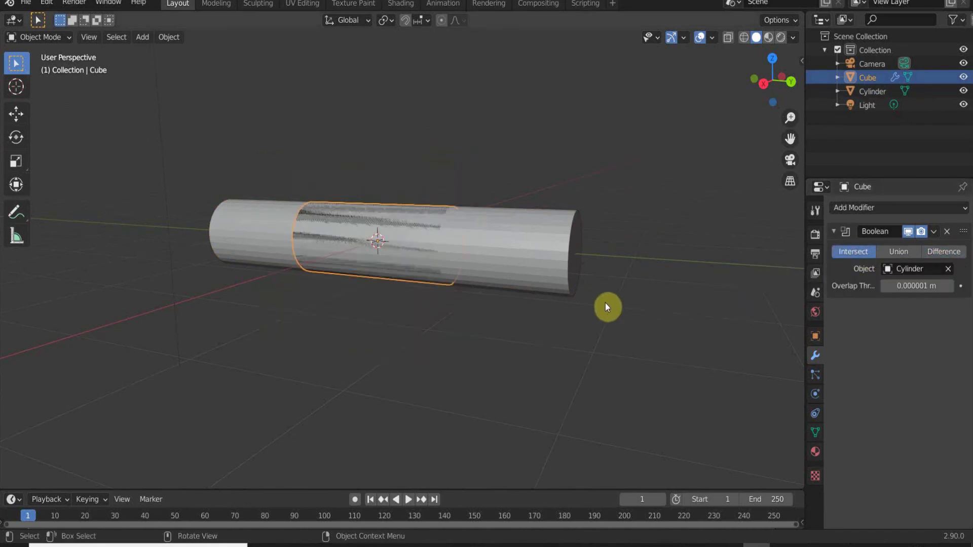
{"action": "middle_click_drag", "start_coordinate": [605, 303], "coordinate": [633, 331]}
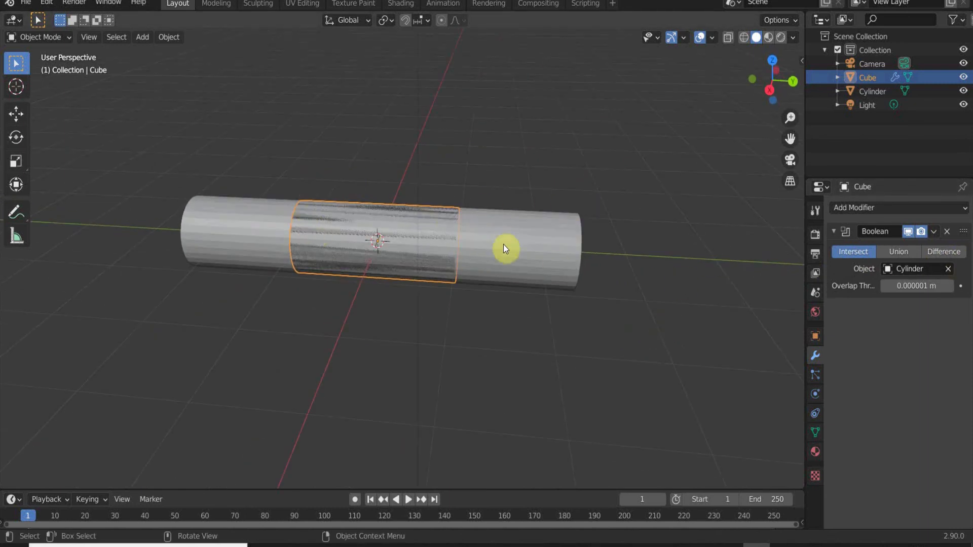
{"action": "middle_click_drag", "start_coordinate": [503, 245], "coordinate": [412, 258]}
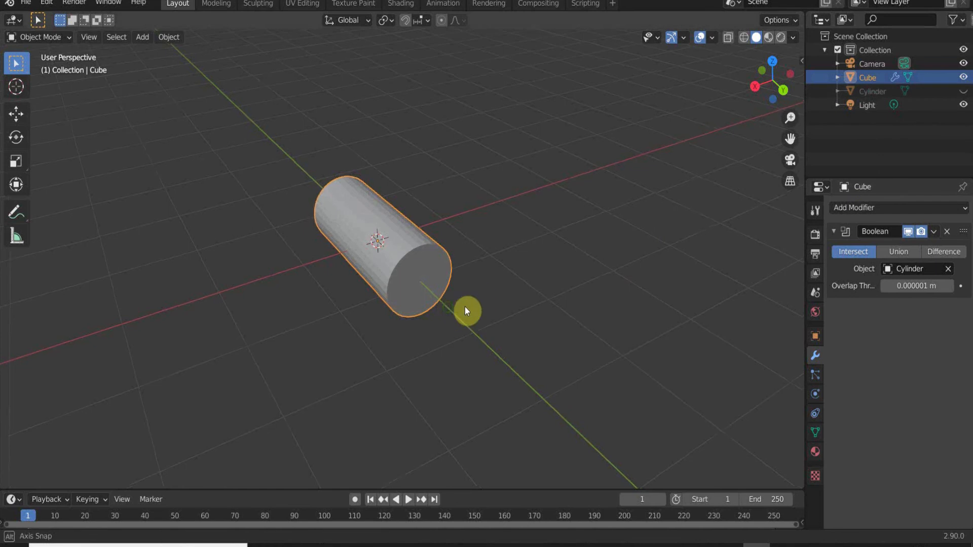
{"action": "middle_click_drag", "start_coordinate": [467, 310], "coordinate": [366, 243]}
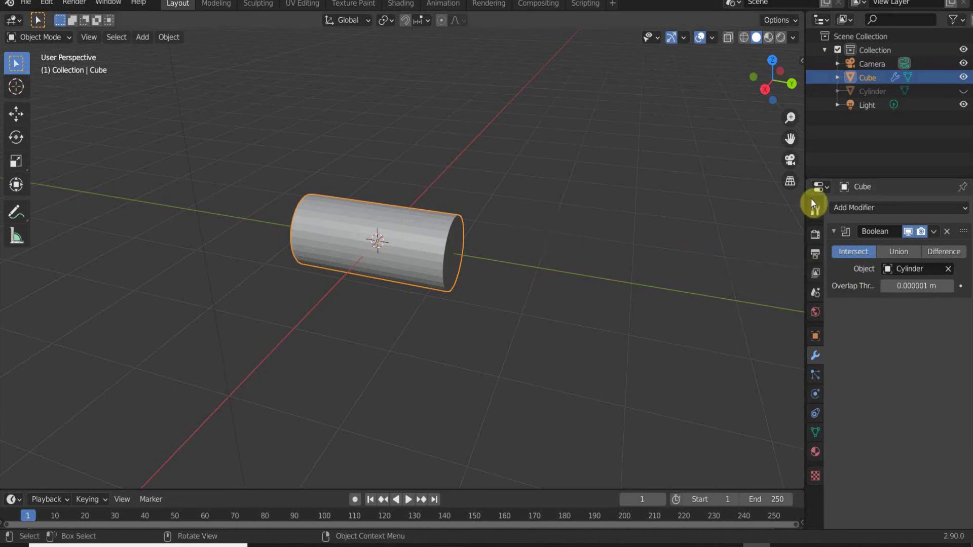
Apply the cube's Intersect Boolean modifier and delete the resulting object.
{"action": "left_click", "coordinate": [933, 232]}
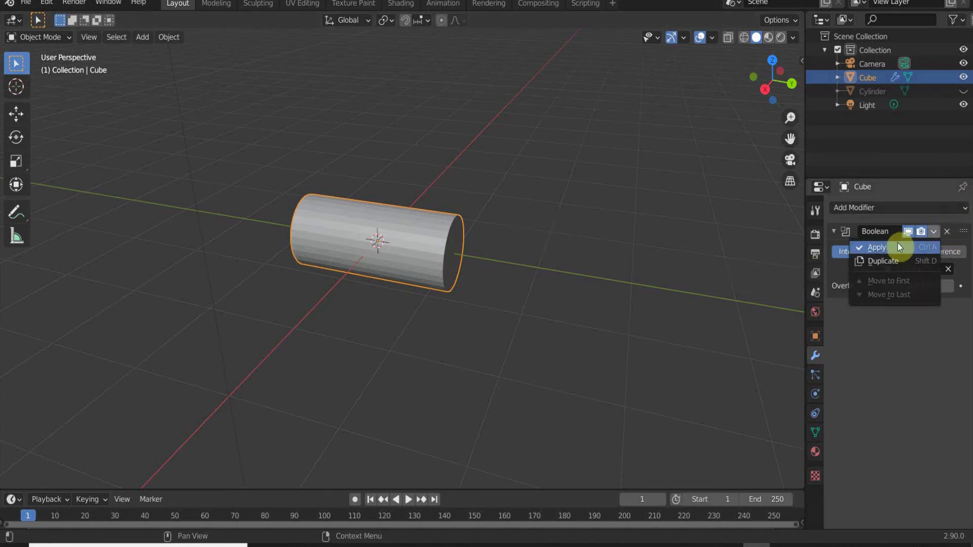
{"action": "left_click", "coordinate": [934, 232]}
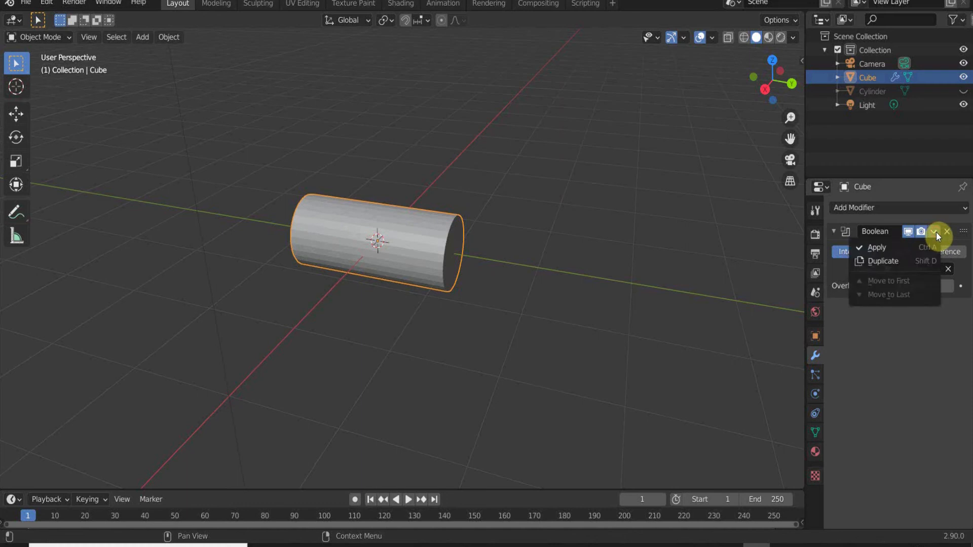
{"action": "left_click", "coordinate": [869, 247]}
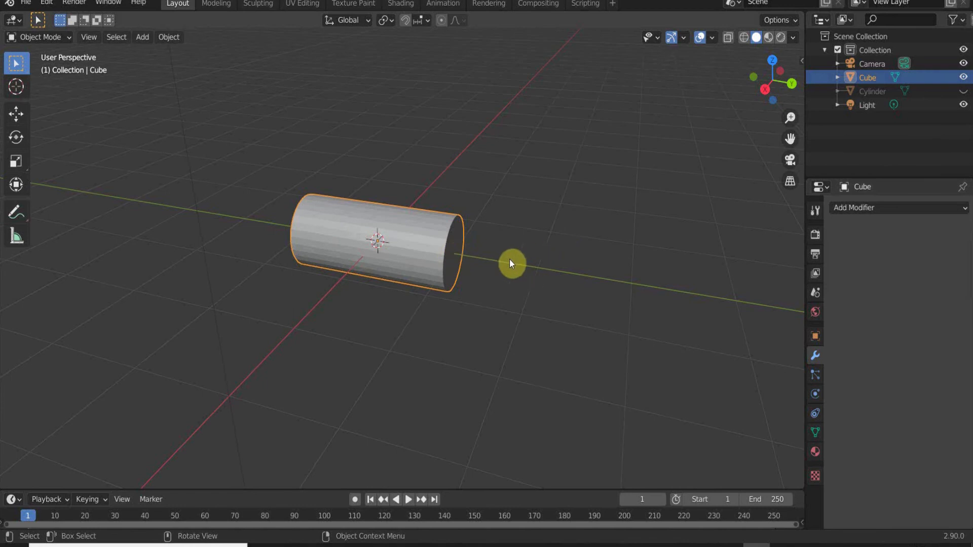
{"action": "key", "text": "x"}
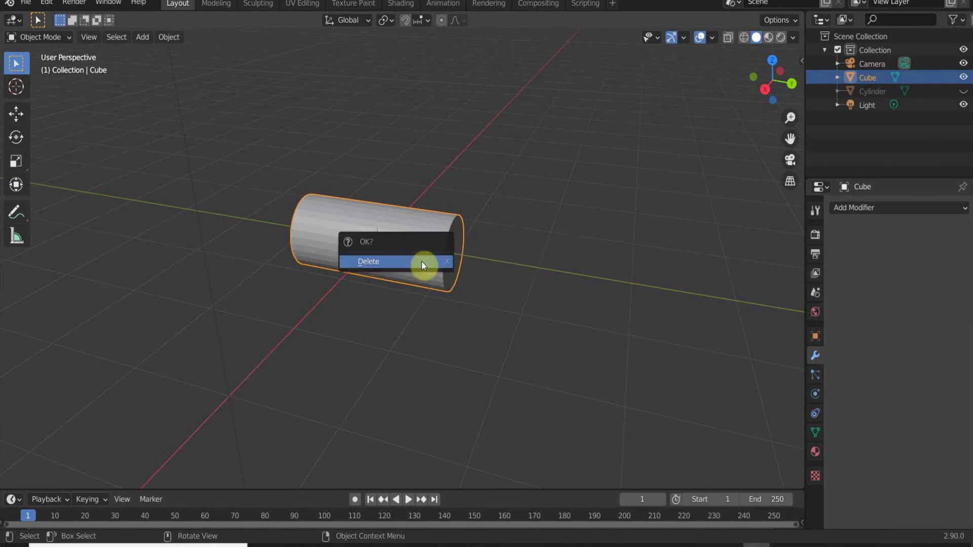
{"action": "left_click", "coordinate": [421, 263]}
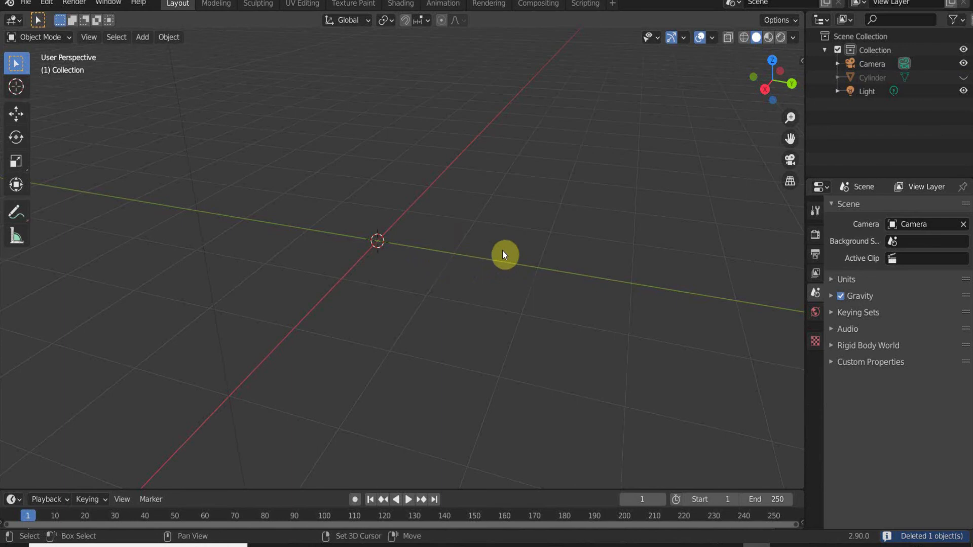
{"action": "key", "text": "shift+a"}
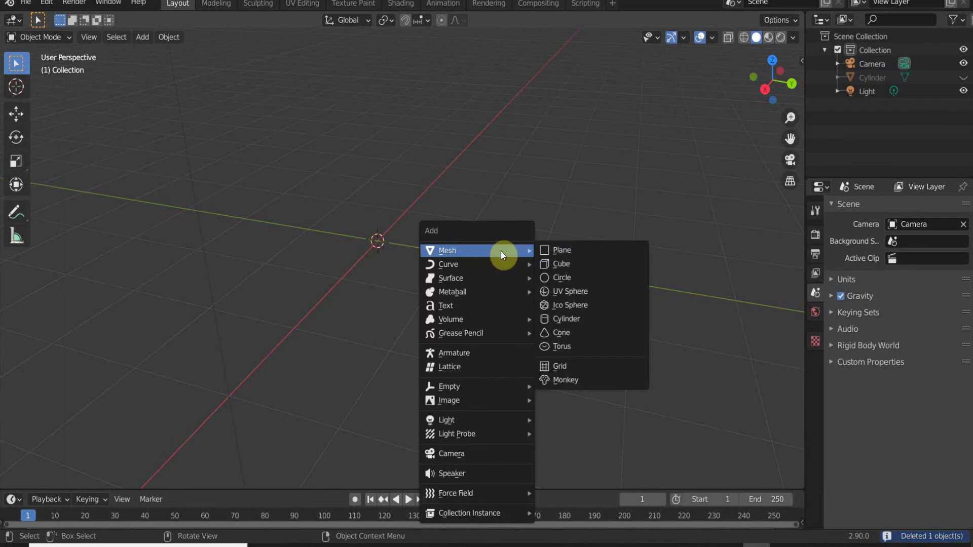
{"action": "left_click", "coordinate": [562, 263]}
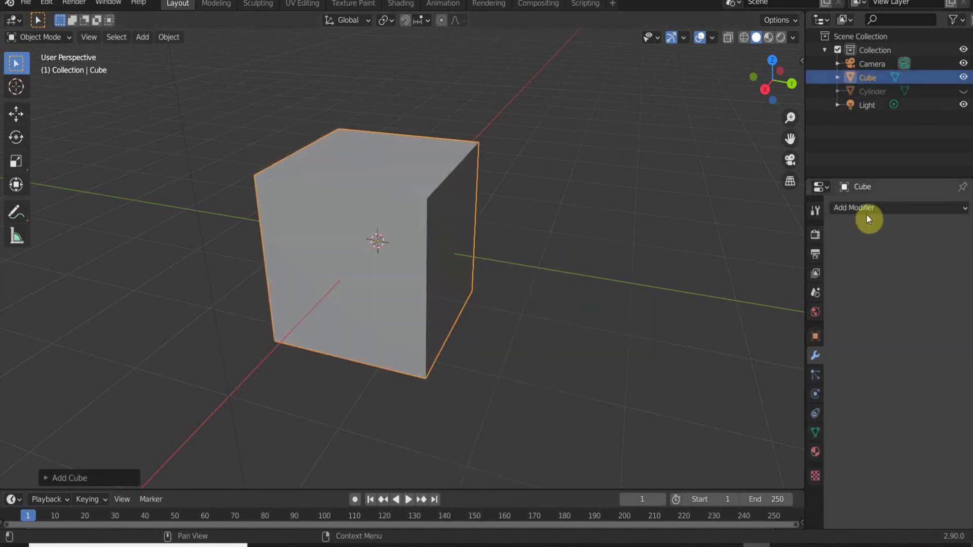
{"action": "left_click", "coordinate": [889, 206]}
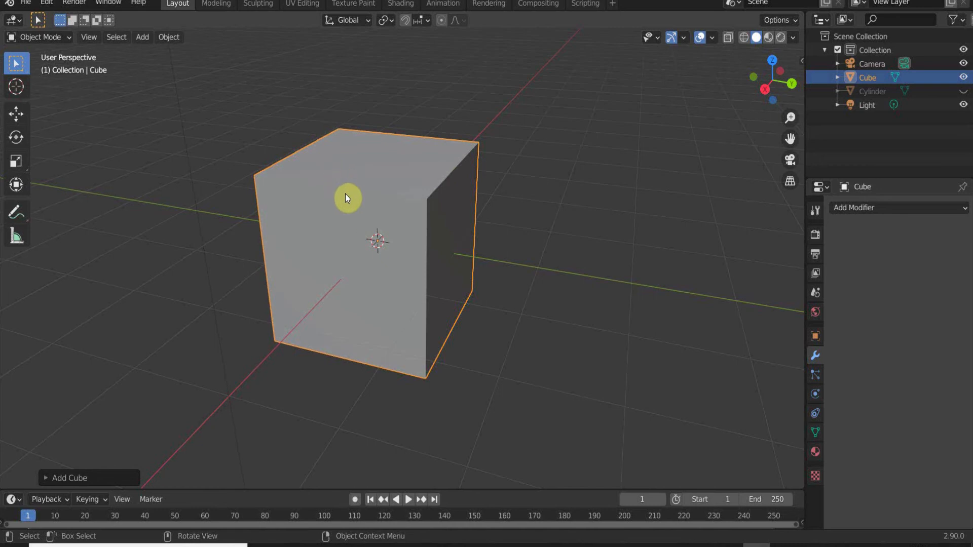
{"action": "scroll", "coordinate": [345, 194], "scroll_direction": "down", "scroll_amount": 3}
{"action": "scroll", "coordinate": [347, 196], "scroll_direction": "up", "scroll_amount": 3}
{"action": "key", "text": "x"}
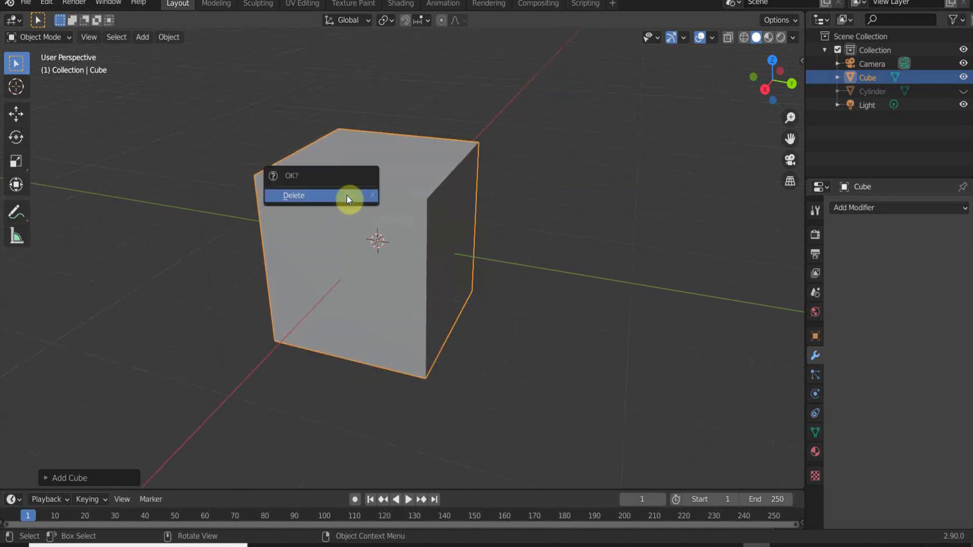
{"action": "left_click", "coordinate": [347, 195]}
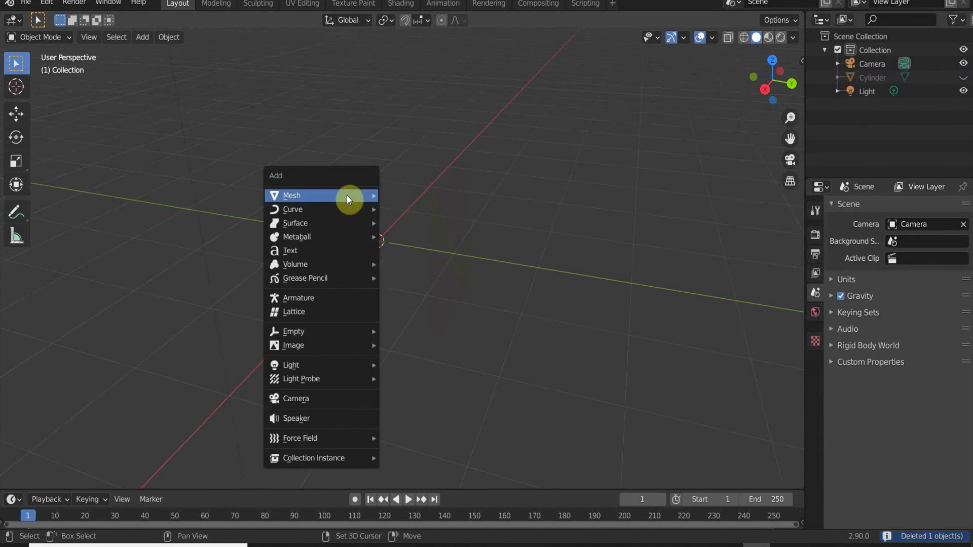
Add a Monkey mesh to the scene and examine its head up close and from several angles.
{"action": "key", "text": "shift+a"}
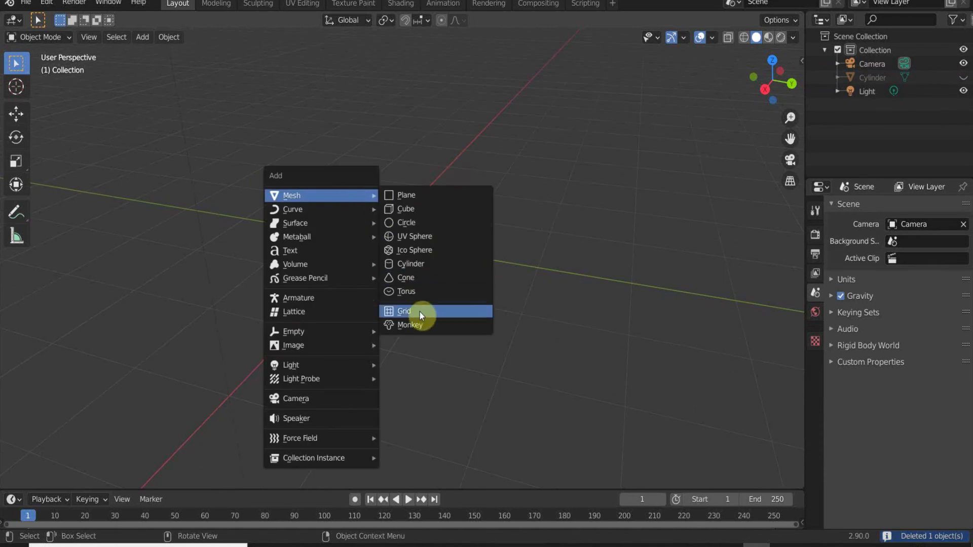
{"action": "left_click", "coordinate": [417, 325]}
{"action": "middle_click_drag", "start_coordinate": [387, 299], "coordinate": [489, 272]}
{"action": "scroll", "coordinate": [381, 252], "scroll_direction": "up", "scroll_amount": 5}
{"action": "scroll", "coordinate": [379, 248], "scroll_direction": "down", "scroll_amount": 6}
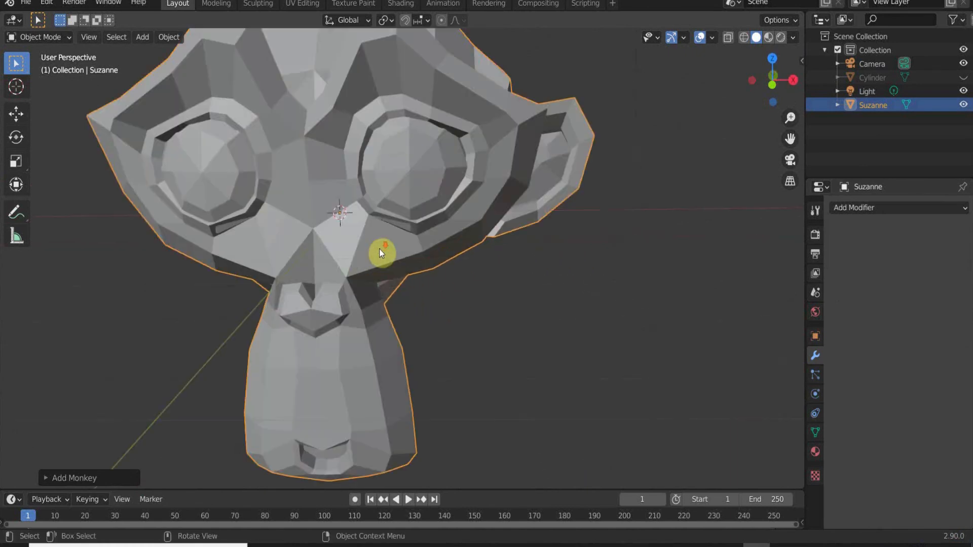
{"action": "middle_click_drag", "start_coordinate": [379, 239], "coordinate": [379, 252]}
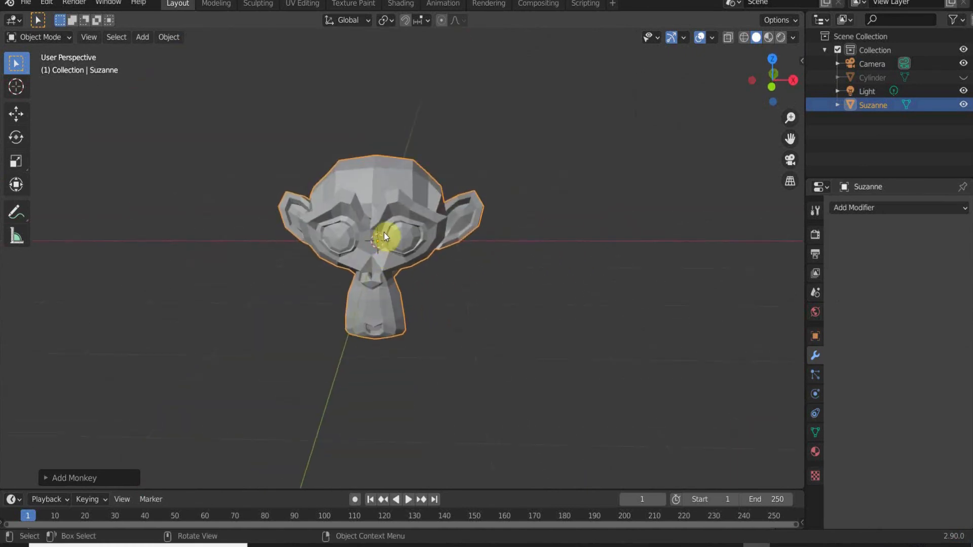
{"action": "scroll", "coordinate": [384, 233], "scroll_direction": "up", "scroll_amount": 4}
{"action": "scroll", "coordinate": [377, 239], "scroll_direction": "down", "scroll_amount": 7}
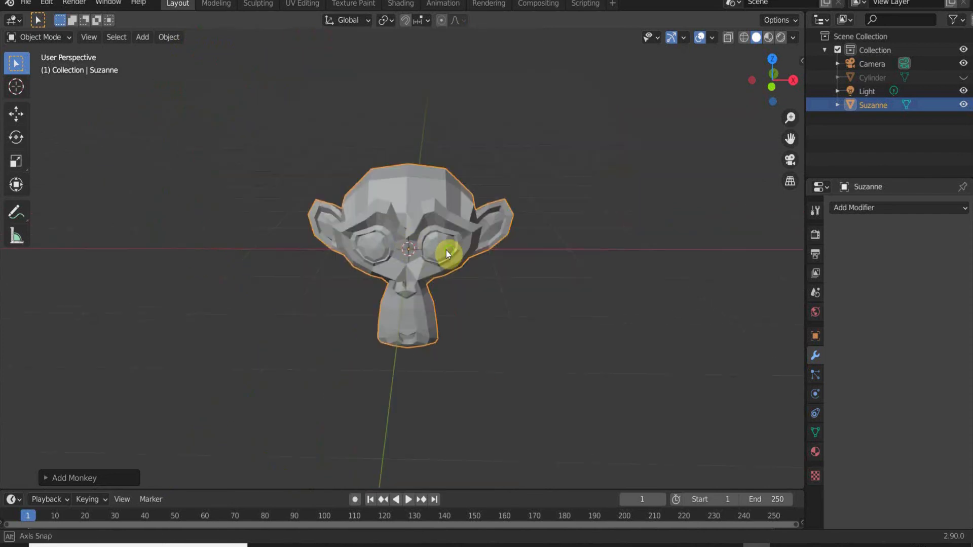
{"action": "middle_click_drag", "start_coordinate": [447, 254], "coordinate": [352, 234]}
{"action": "middle_click_drag", "start_coordinate": [419, 233], "coordinate": [439, 239]}
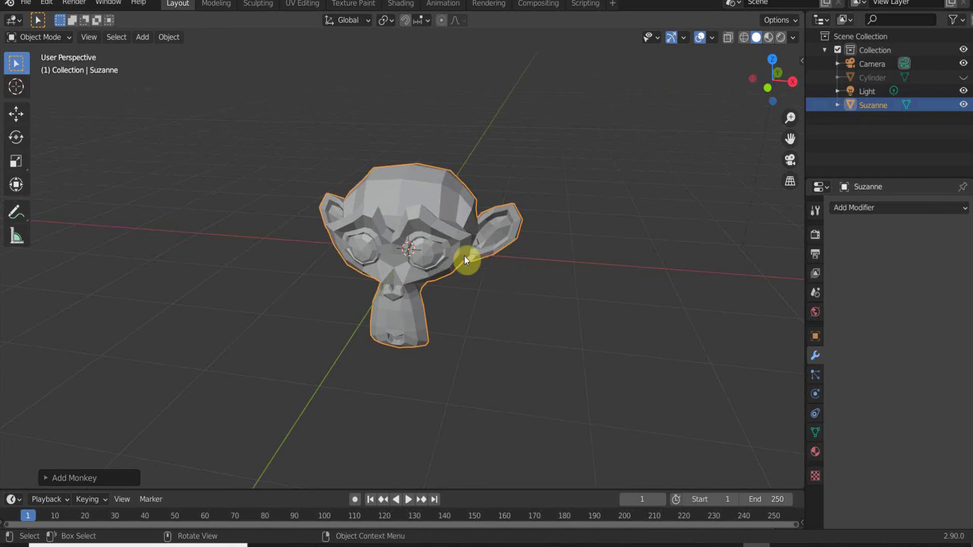
Add a Build modifier to the monkey and play the animation to watch the mesh assemble.
{"action": "left_click", "coordinate": [868, 208]}
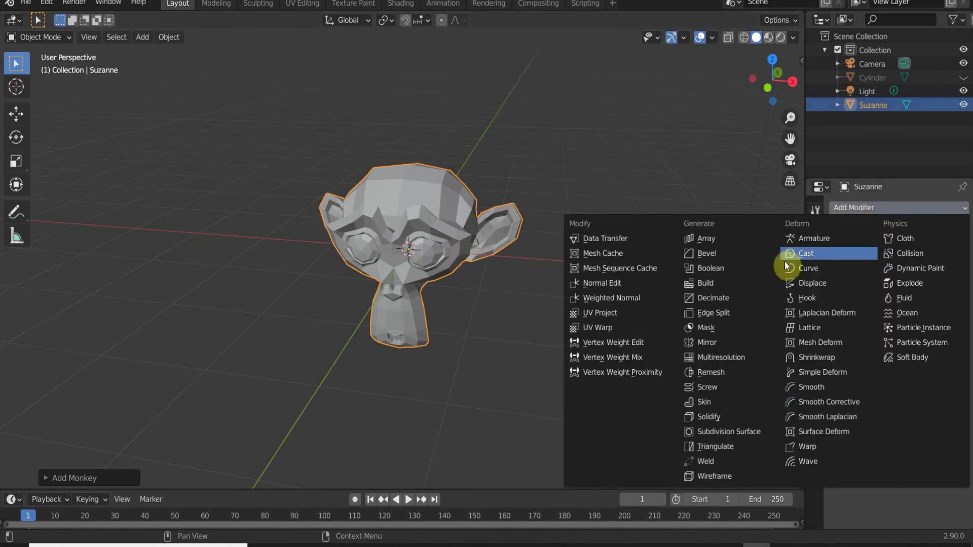
{"action": "left_click", "coordinate": [722, 284]}
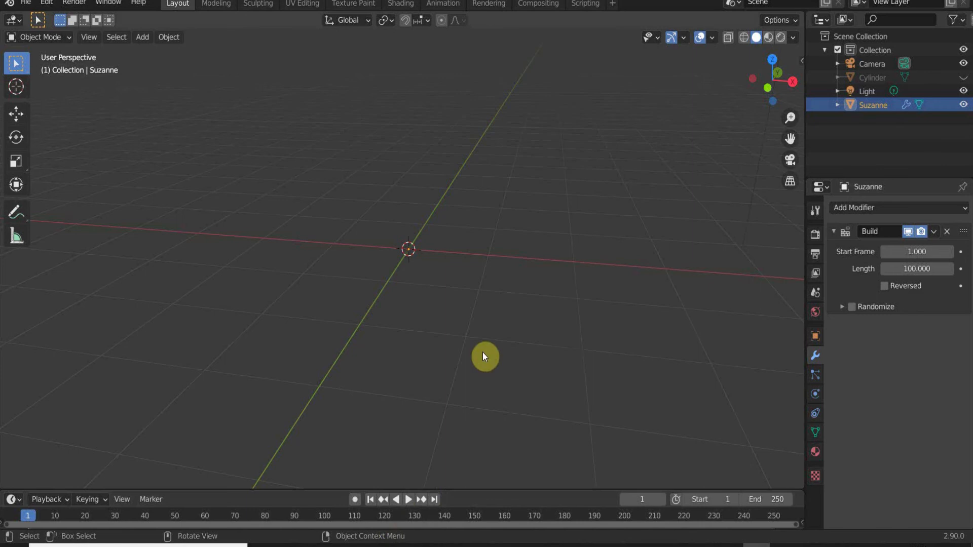
{"action": "key", "text": "space"}
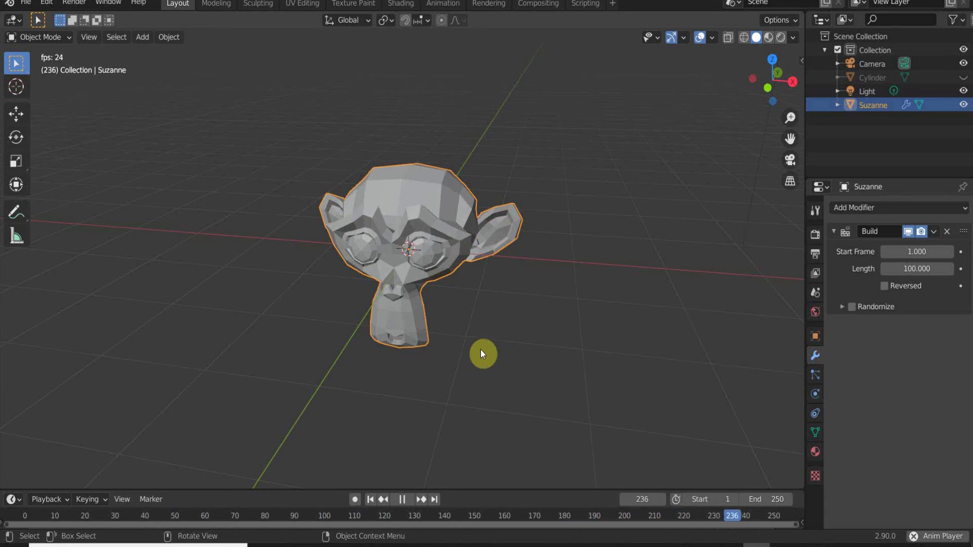
{"action": "key", "text": "space"}
{"action": "key", "text": "space"}
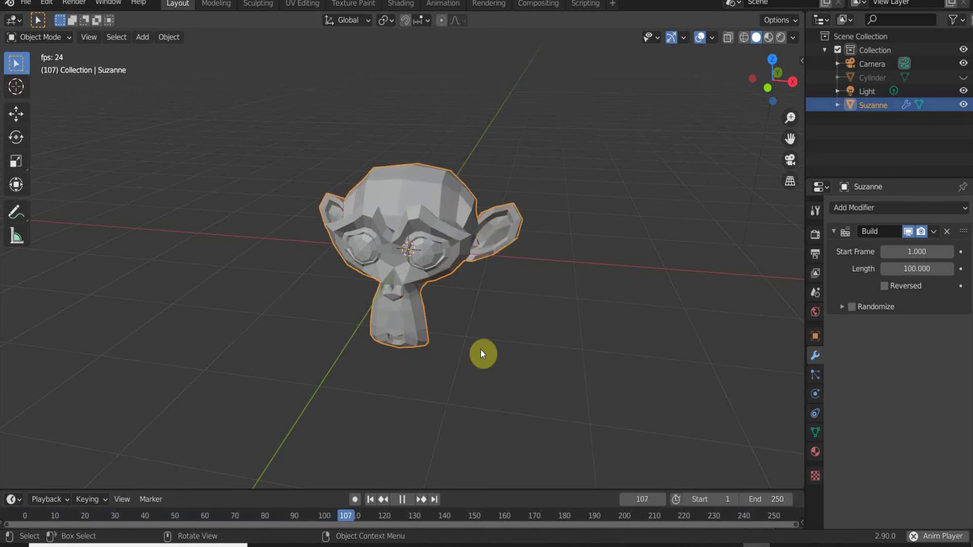
{"action": "key", "text": "space"}
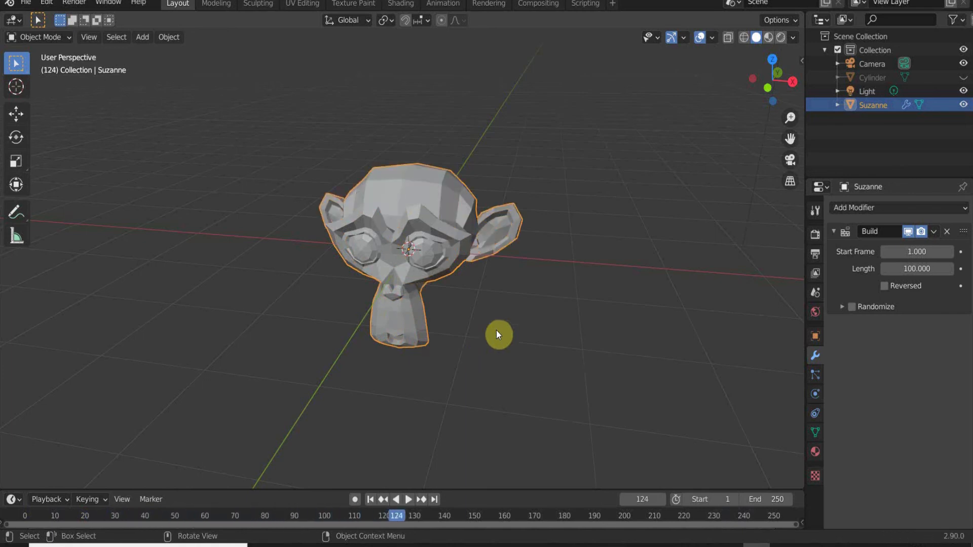
Delete the monkey and add an Ico Sphere mesh in its place.
{"action": "key", "text": "x"}
{"action": "left_click", "coordinate": [457, 192]}
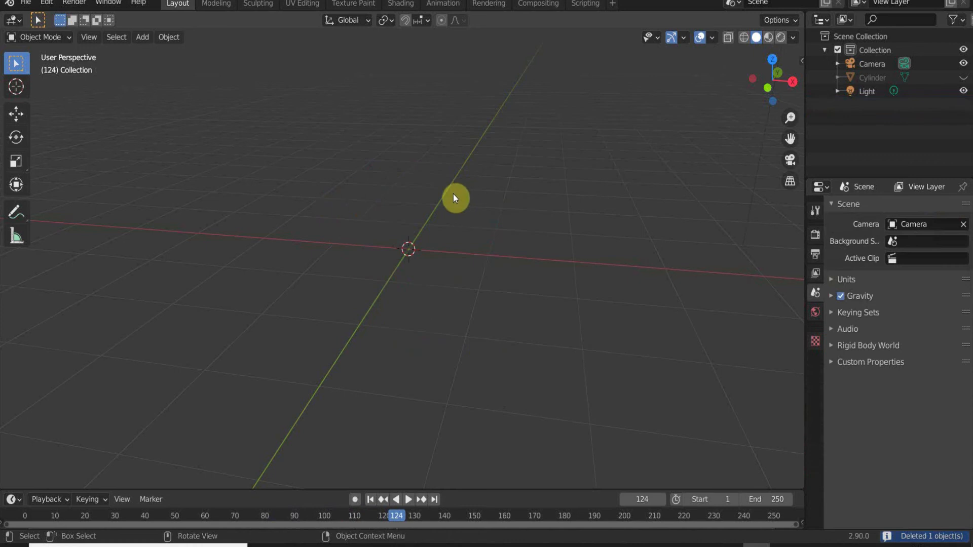
{"action": "key", "text": "shift+a"}
{"action": "mouse_move", "coordinate": [451, 195]}
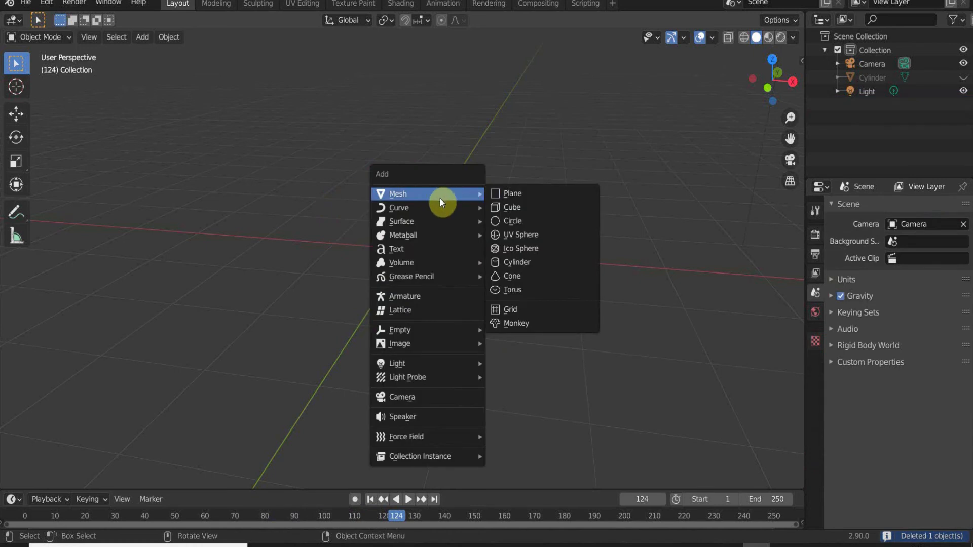
{"action": "left_click", "coordinate": [517, 248]}
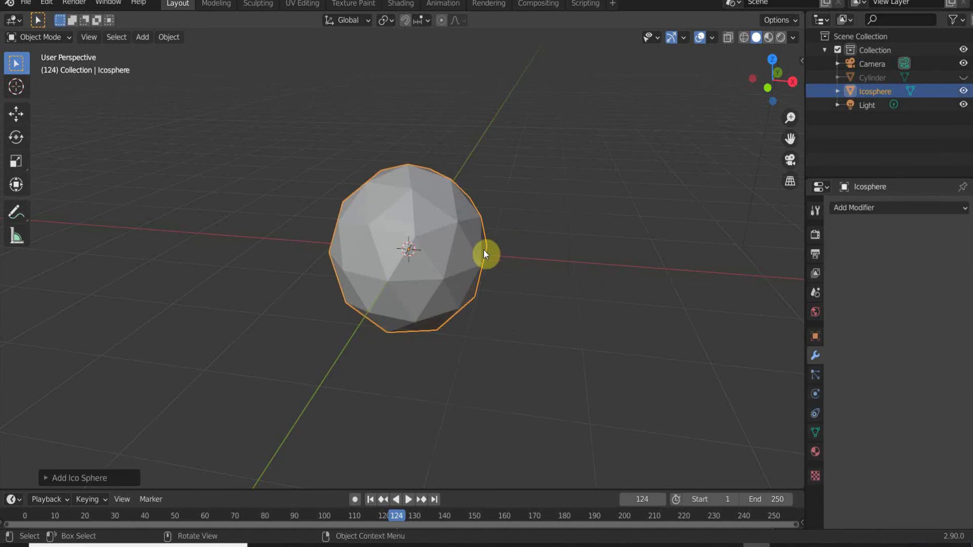
Apply Shade Flat to the icosphere.
{"action": "mouse_move", "coordinate": [433, 202]}
{"action": "middle_mouse_down"}
{"action": "mouse_move", "coordinate": [412, 225]}
{"action": "mouse_move", "coordinate": [372, 218]}
{"action": "mouse_move", "coordinate": [433, 204]}
{"action": "middle_mouse_up"}
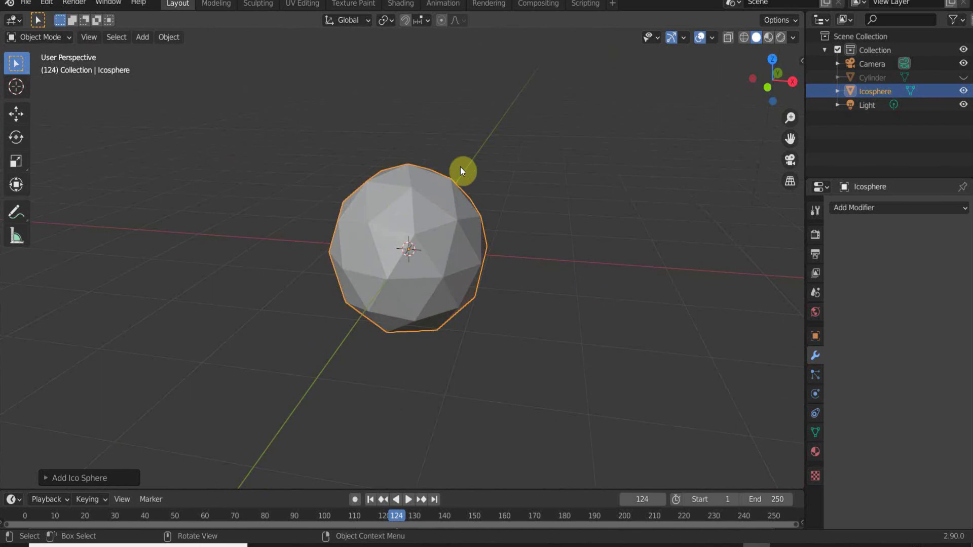
{"action": "right_click", "coordinate": [430, 206]}
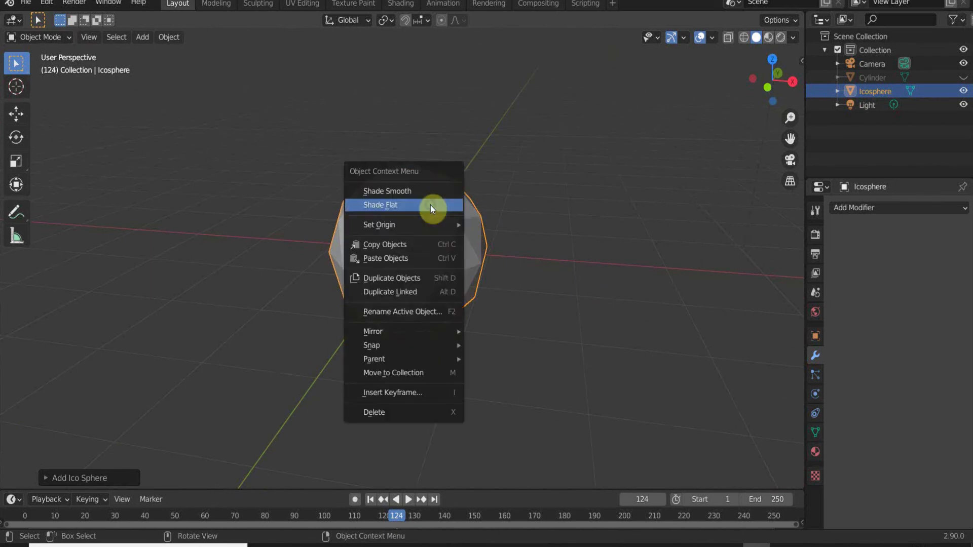
{"action": "left_click", "coordinate": [434, 205]}
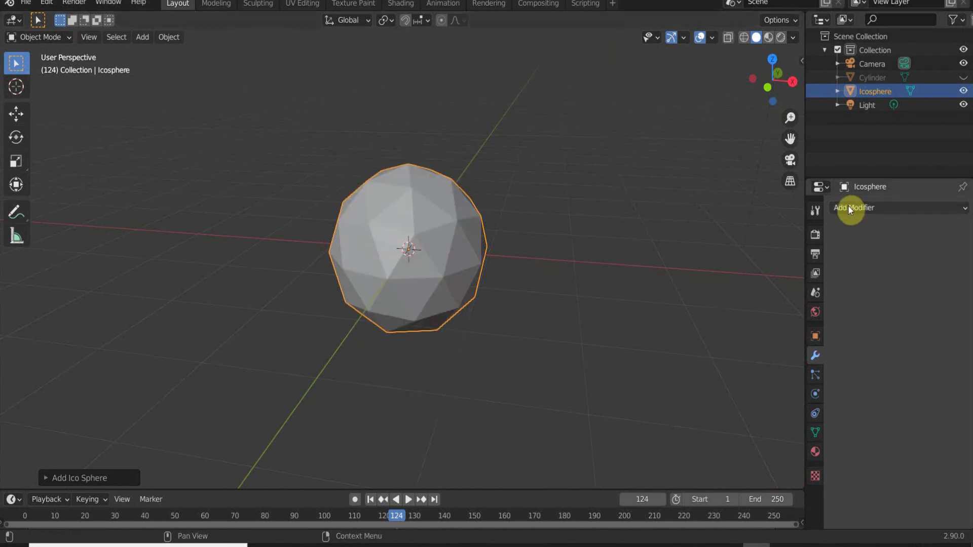
Add a Build modifier to the icosphere and play the animation briefly from the current frame.
{"action": "left_click", "coordinate": [880, 208]}
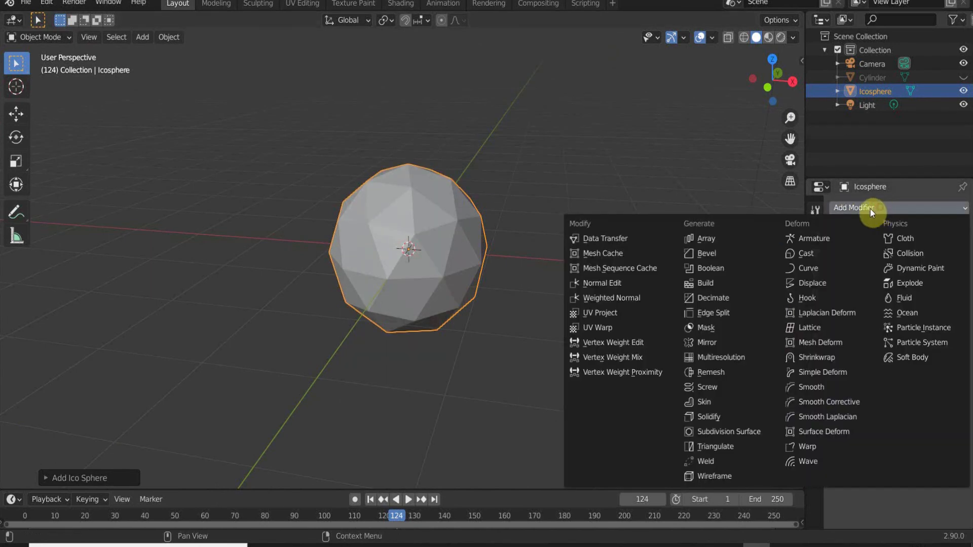
{"action": "left_click", "coordinate": [717, 281]}
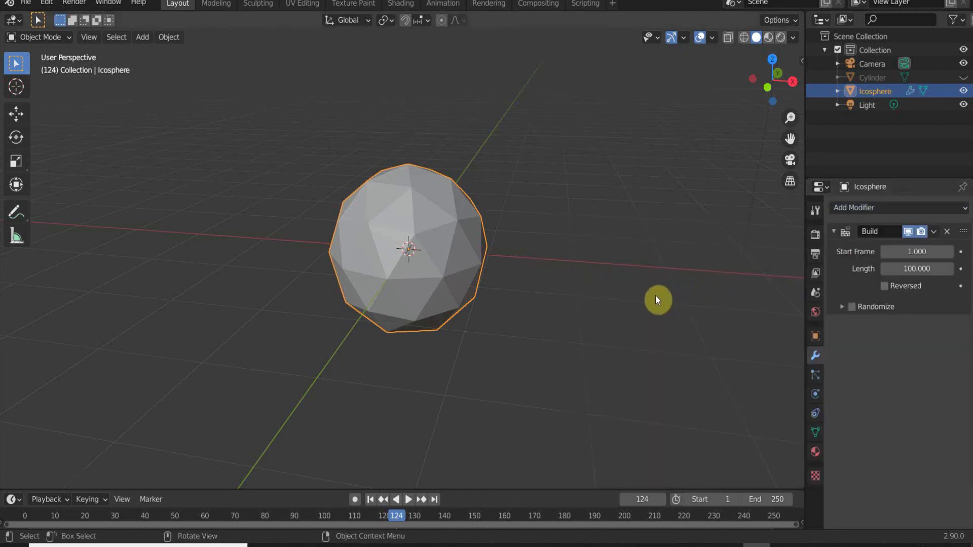
{"action": "key", "text": "space"}
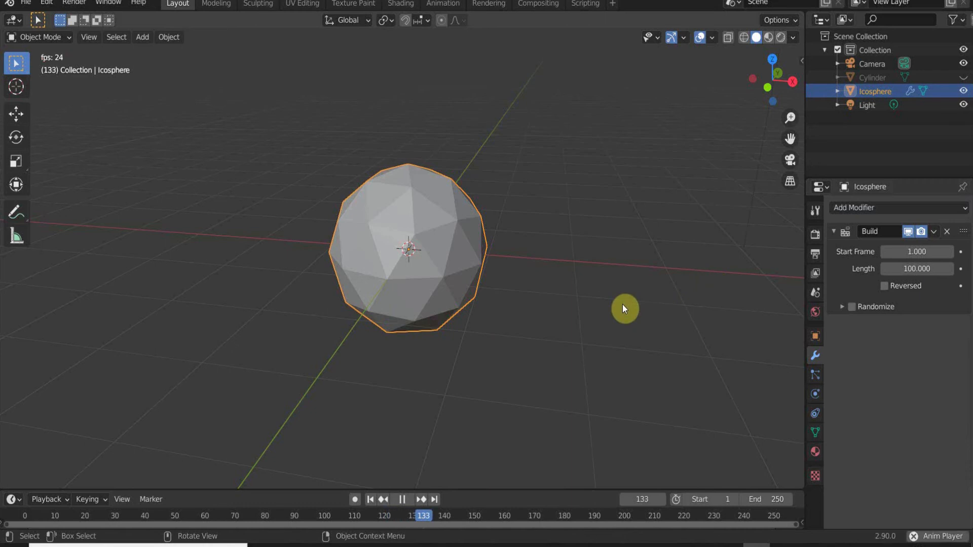
{"action": "key", "text": "space"}
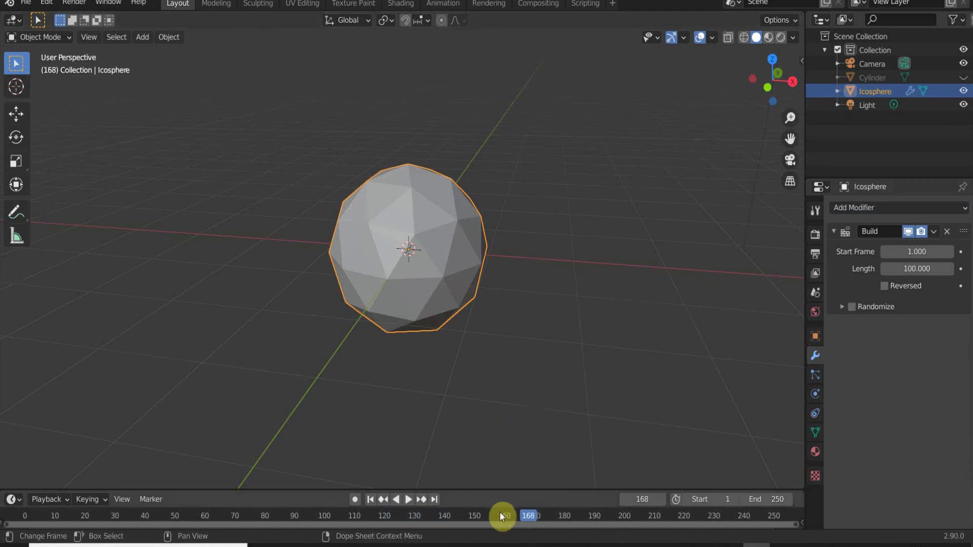
Move the timeline back to frame 0 and play the icosphere's build animation from there.
{"action": "left_click_drag", "start_coordinate": [532, 519], "coordinate": [10, 519]}
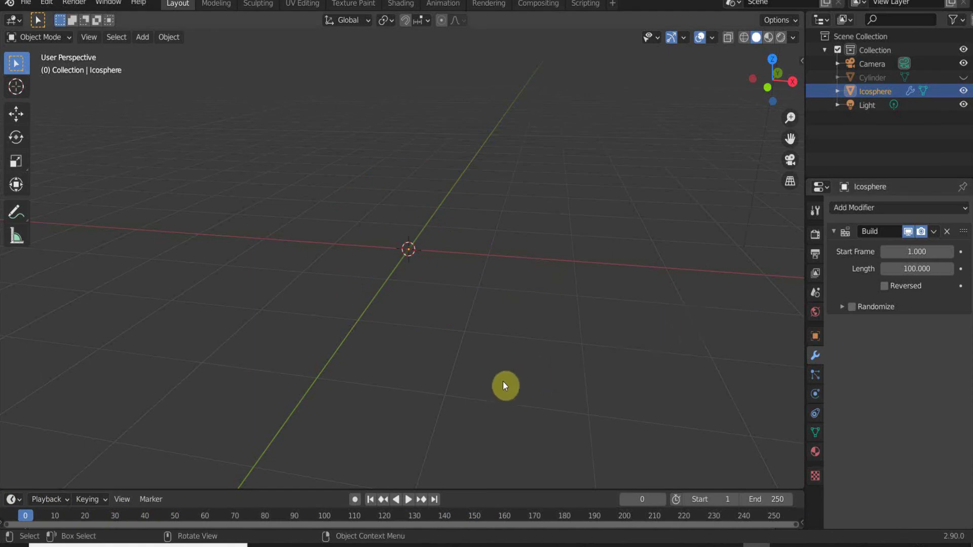
{"action": "left_click", "coordinate": [408, 500]}
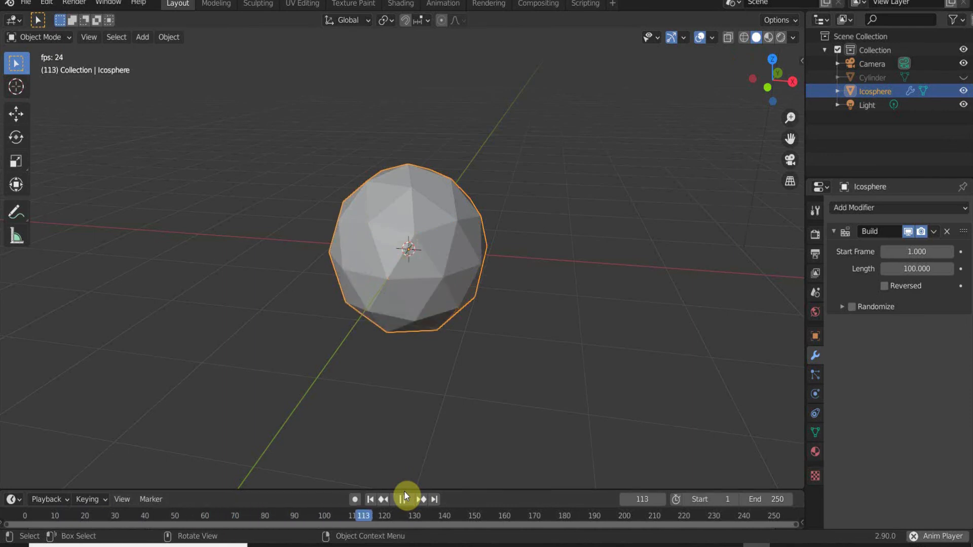
{"action": "left_click", "coordinate": [404, 497]}
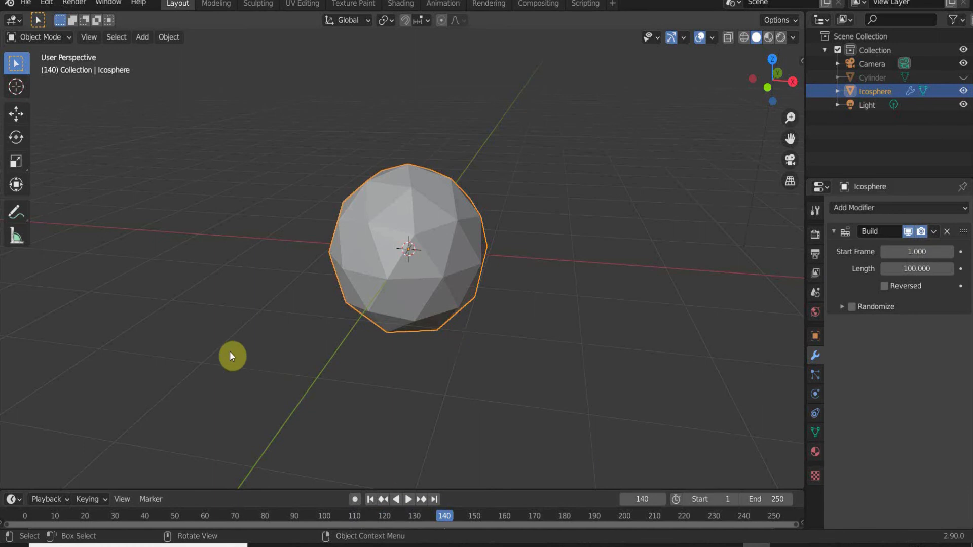
Look at the Build modifier's Randomize options and remove the modifier from the icosphere.
{"action": "middle_click_drag", "start_coordinate": [429, 371], "coordinate": [306, 341]}
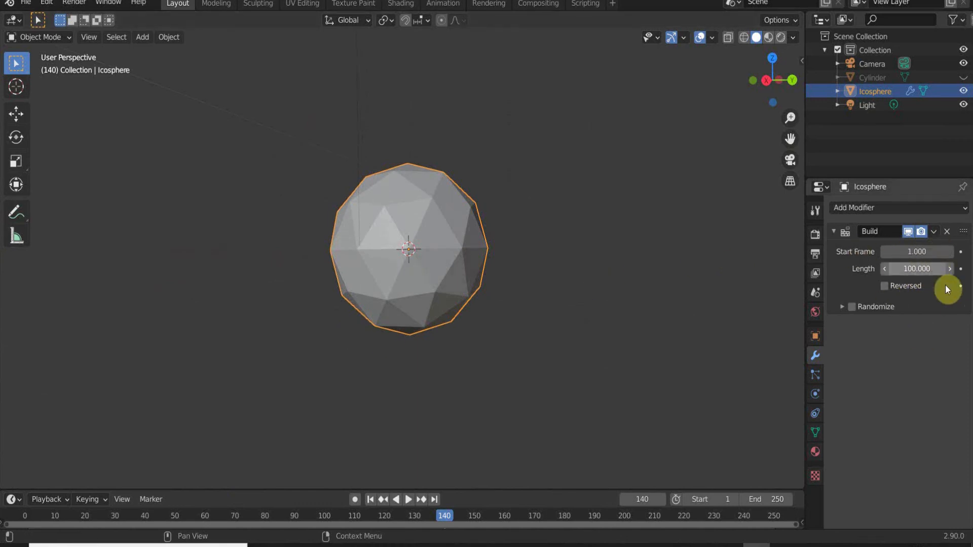
{"action": "left_click", "coordinate": [839, 307]}
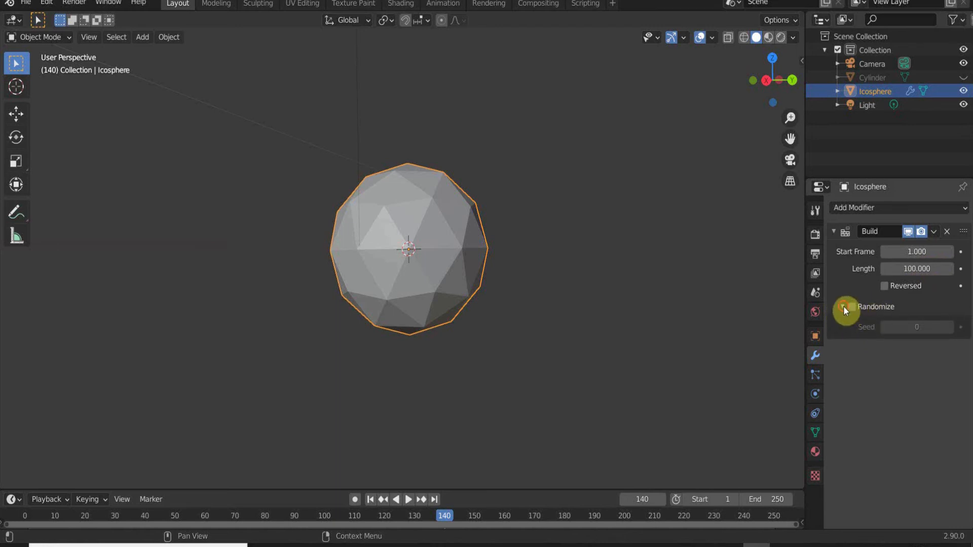
{"action": "left_click", "coordinate": [843, 306]}
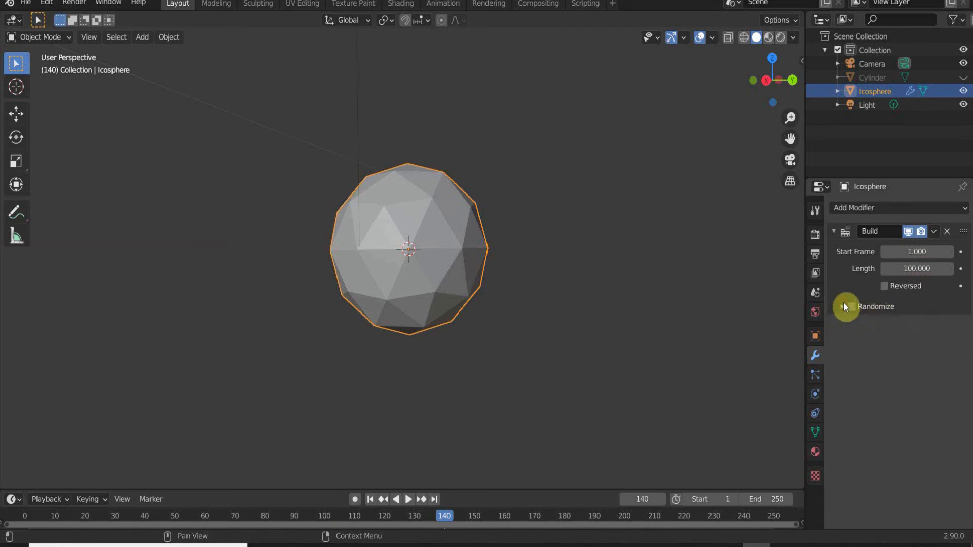
{"action": "left_click", "coordinate": [947, 231]}
{"action": "left_click", "coordinate": [865, 209]}
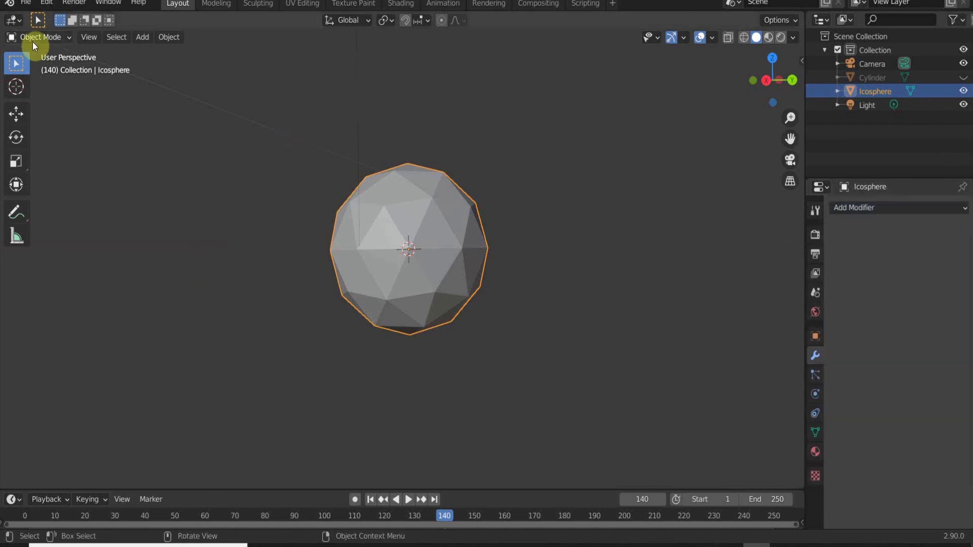
Switch to the Sculpting workspace and enable Dyntopo for the icosphere.
{"action": "left_click", "coordinate": [273, 6]}
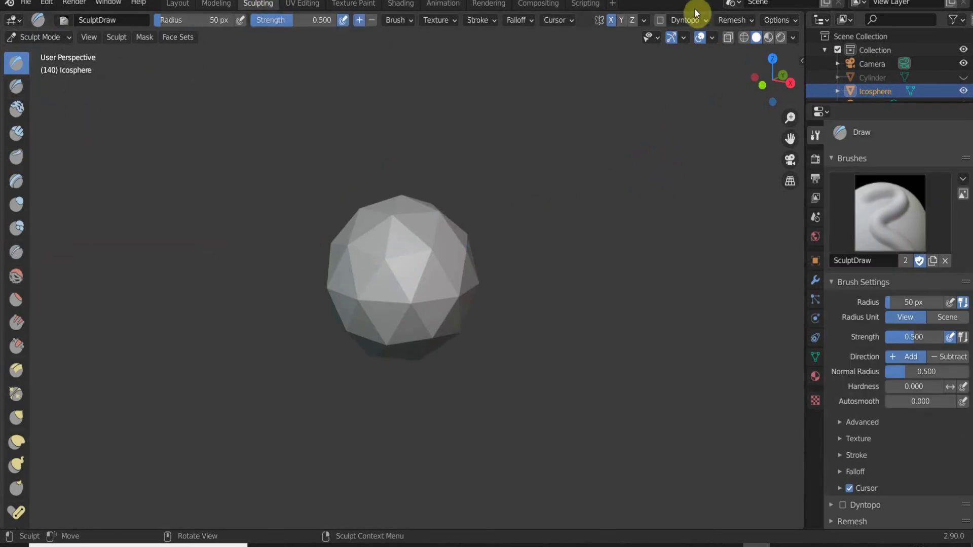
{"action": "left_click", "coordinate": [661, 23]}
{"action": "left_click", "coordinate": [576, 64]}
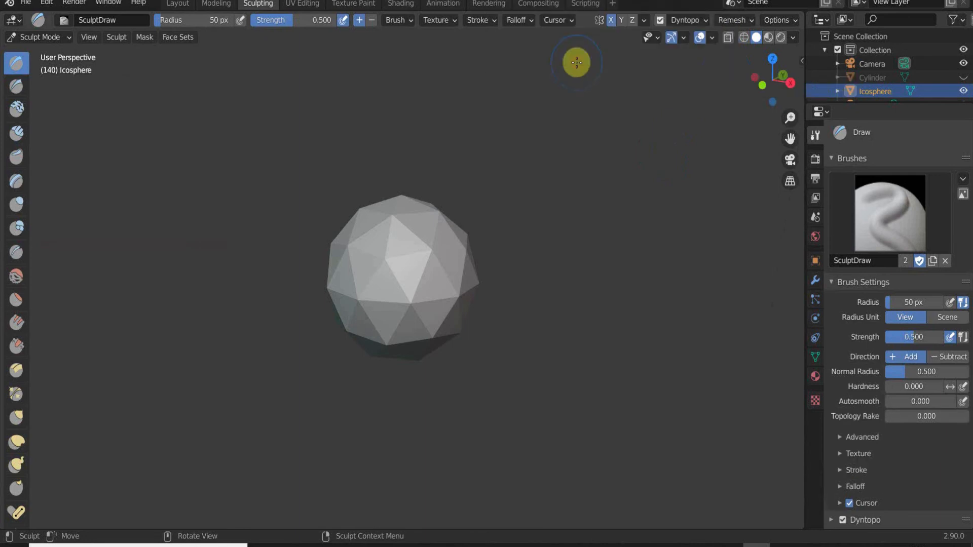
Sculpt raised bumps over two sides of the icosphere with the Draw brush.
{"action": "mouse_move", "coordinate": [410, 248]}
{"action": "left_mouse_down"}
{"action": "mouse_move", "coordinate": [406, 267]}
{"action": "mouse_move", "coordinate": [385, 273]}
{"action": "mouse_move", "coordinate": [428, 308]}
{"action": "mouse_move", "coordinate": [452, 219]}
{"action": "mouse_move", "coordinate": [409, 289]}
{"action": "mouse_move", "coordinate": [426, 296]}
{"action": "mouse_move", "coordinate": [428, 315]}
{"action": "mouse_move", "coordinate": [436, 263]}
{"action": "mouse_move", "coordinate": [412, 217]}
{"action": "mouse_move", "coordinate": [420, 223]}
{"action": "left_mouse_up"}
{"action": "mouse_move", "coordinate": [508, 247]}
{"action": "middle_mouse_down"}
{"action": "mouse_move", "coordinate": [424, 265]}
{"action": "mouse_move", "coordinate": [403, 259]}
{"action": "middle_mouse_up"}
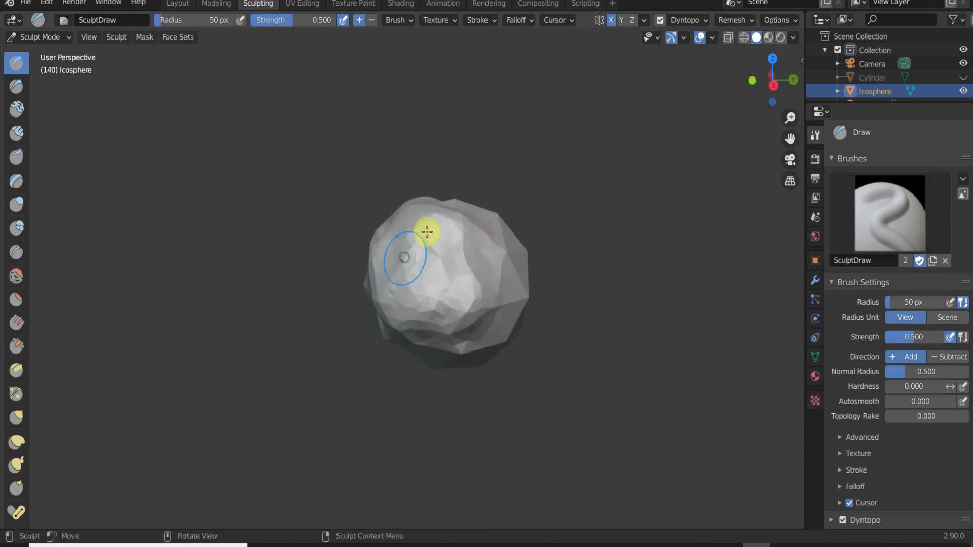
{"action": "mouse_move", "coordinate": [426, 233]}
{"action": "left_mouse_down"}
{"action": "mouse_move", "coordinate": [473, 259]}
{"action": "mouse_move", "coordinate": [465, 197]}
{"action": "mouse_move", "coordinate": [470, 202]}
{"action": "mouse_move", "coordinate": [463, 343]}
{"action": "mouse_move", "coordinate": [480, 311]}
{"action": "mouse_move", "coordinate": [519, 286]}
{"action": "mouse_move", "coordinate": [447, 332]}
{"action": "mouse_move", "coordinate": [446, 304]}
{"action": "left_mouse_up"}
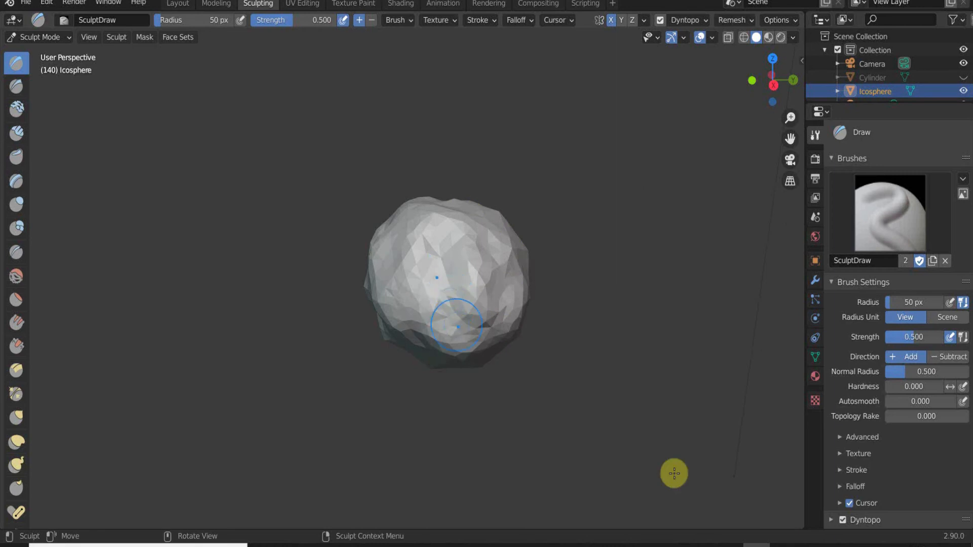
Set Dyntopo to Subdivide Edges with a detail size of 8.80 px, and sculpt finer detail onto the icosphere's front.
{"action": "scroll", "coordinate": [847, 496], "scroll_direction": "down", "scroll_amount": 3}
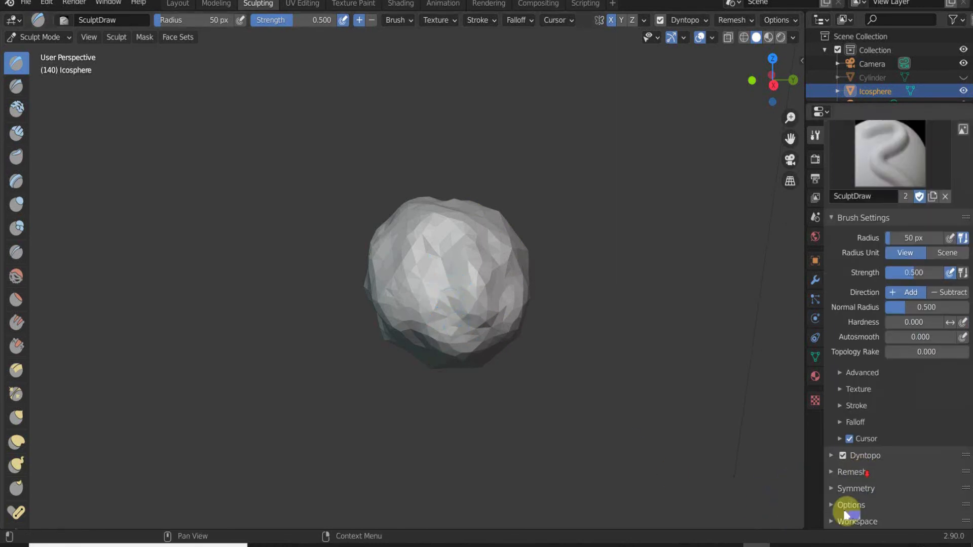
{"action": "left_click", "coordinate": [830, 456]}
{"action": "left_click", "coordinate": [925, 488]}
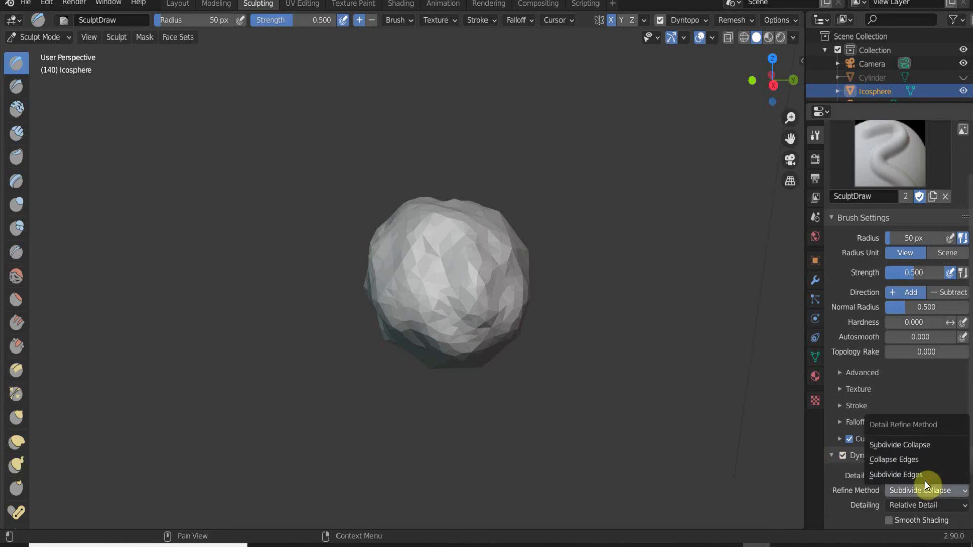
{"action": "left_click", "coordinate": [894, 475]}
{"action": "left_click_drag", "start_coordinate": [924, 479], "coordinate": [864, 470]}
{"action": "mouse_move", "coordinate": [458, 250]}
{"action": "left_mouse_down"}
{"action": "mouse_move", "coordinate": [497, 251]}
{"action": "mouse_move", "coordinate": [434, 295]}
{"action": "mouse_move", "coordinate": [450, 230]}
{"action": "mouse_move", "coordinate": [436, 293]}
{"action": "mouse_move", "coordinate": [445, 263]}
{"action": "mouse_move", "coordinate": [432, 248]}
{"action": "mouse_move", "coordinate": [471, 230]}
{"action": "mouse_move", "coordinate": [427, 302]}
{"action": "mouse_move", "coordinate": [422, 252]}
{"action": "left_mouse_up"}
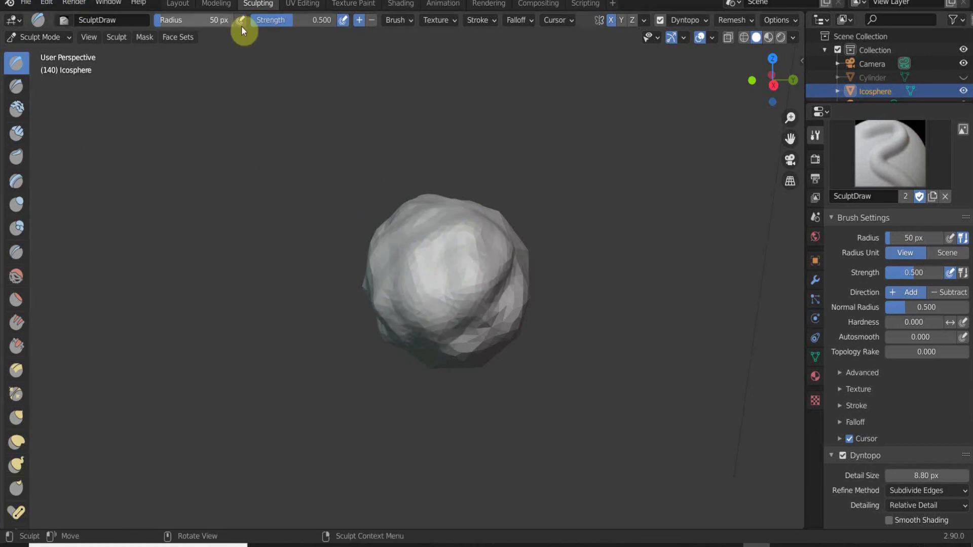
Examine the sculpted icosphere's mesh density from several angles in the Modeling workspace.
{"action": "left_click", "coordinate": [218, 4]}
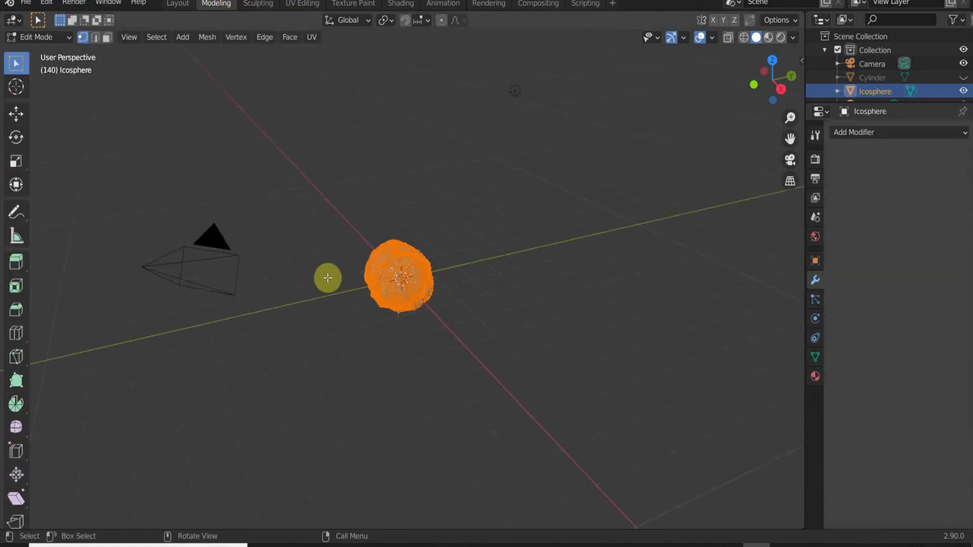
{"action": "scroll", "coordinate": [344, 302], "scroll_direction": "up", "scroll_amount": 8}
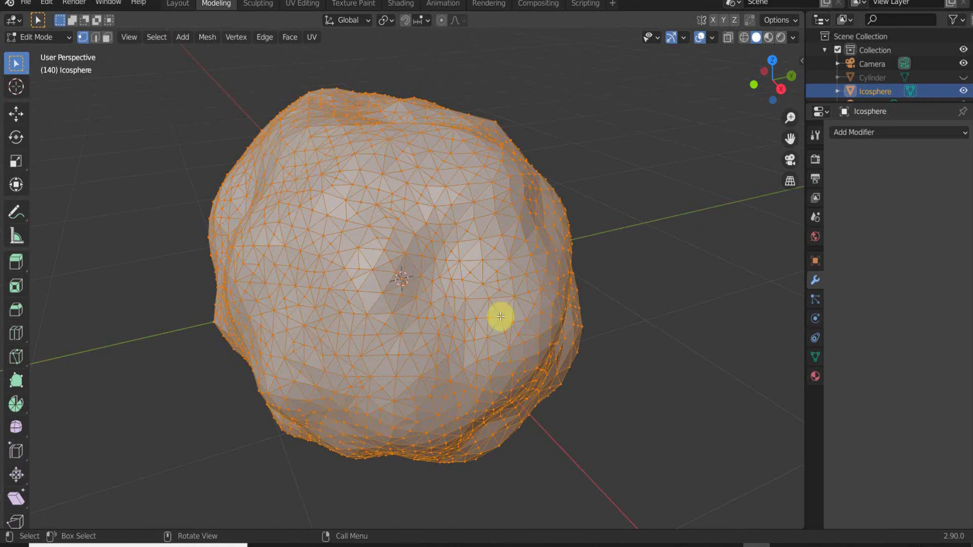
{"action": "middle_click_drag", "start_coordinate": [310, 304], "coordinate": [418, 290]}
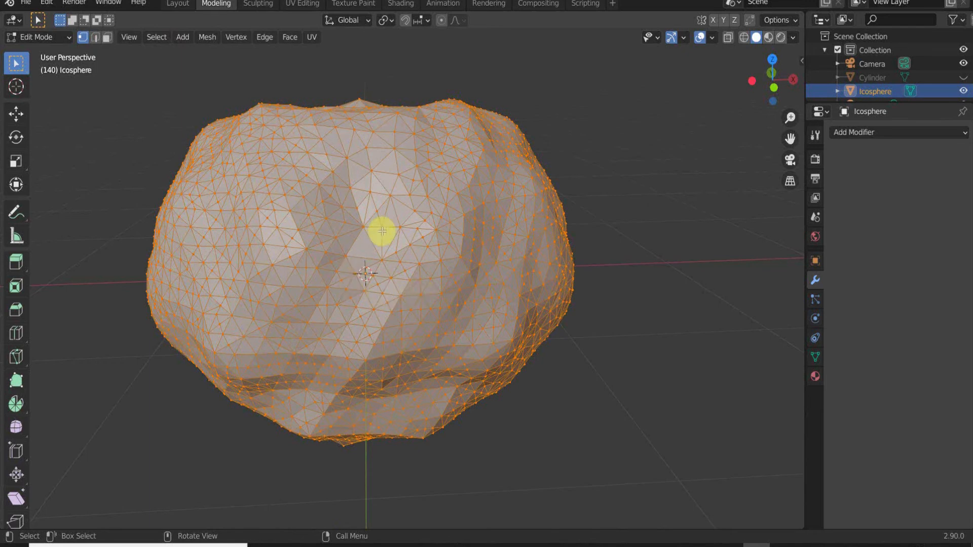
{"action": "scroll", "coordinate": [384, 230], "scroll_direction": "down", "scroll_amount": 3}
{"action": "middle_click_drag", "start_coordinate": [465, 284], "coordinate": [387, 256]}
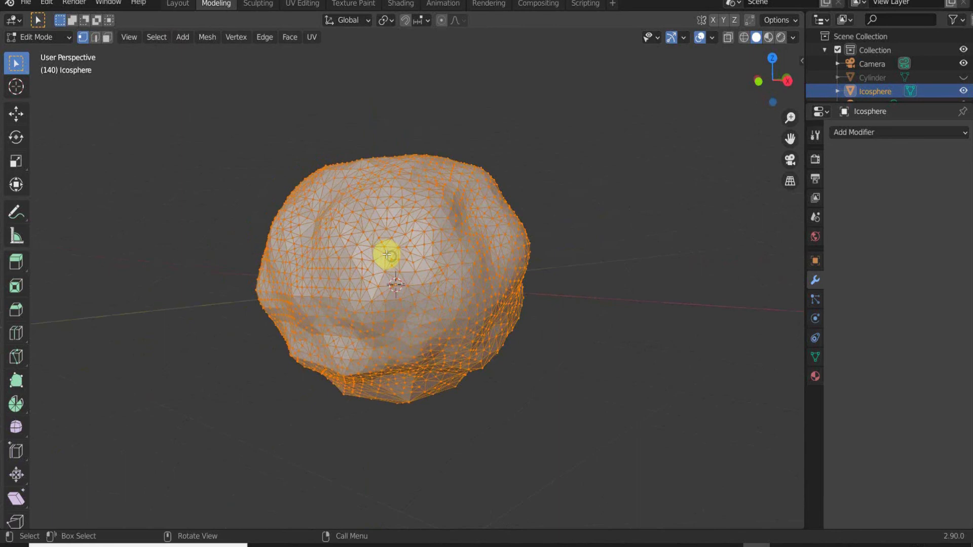
Return to the Layout workspace and compare the sculpted icosphere in Edit Mode and Object Mode.
{"action": "left_click", "coordinate": [191, 5]}
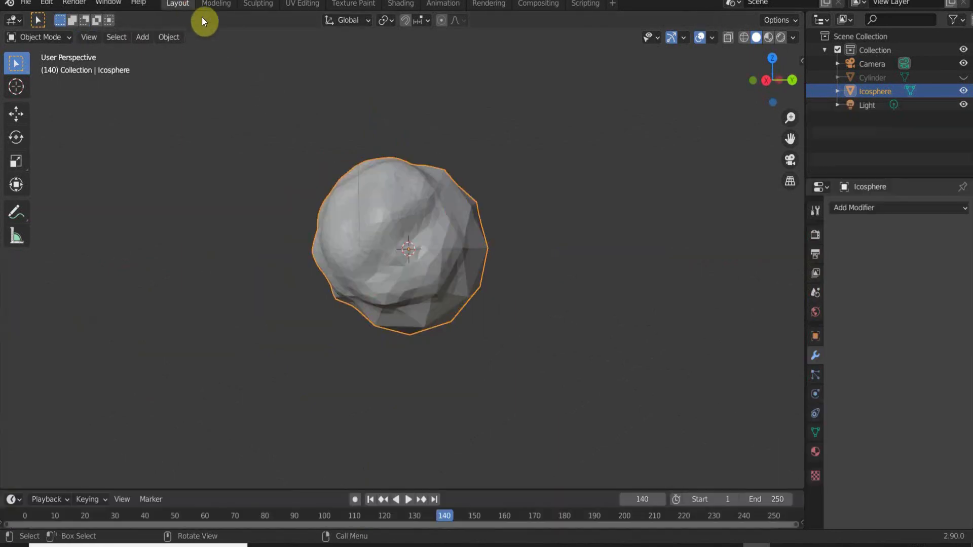
{"action": "middle_click_drag", "start_coordinate": [494, 428], "coordinate": [447, 421]}
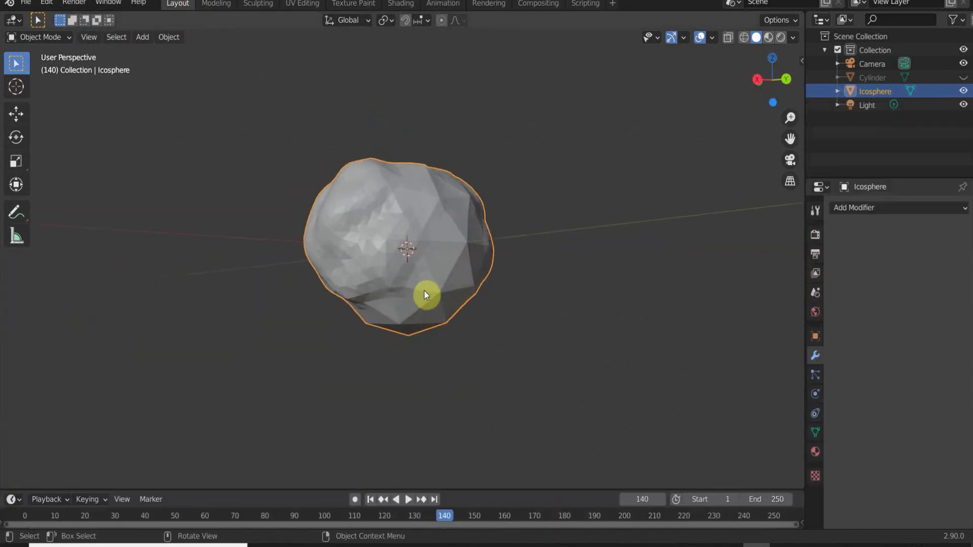
{"action": "scroll", "coordinate": [424, 291], "scroll_direction": "up", "scroll_amount": 8}
{"action": "scroll", "coordinate": [424, 291], "scroll_direction": "down", "scroll_amount": 3}
{"action": "key", "text": "Tab"}
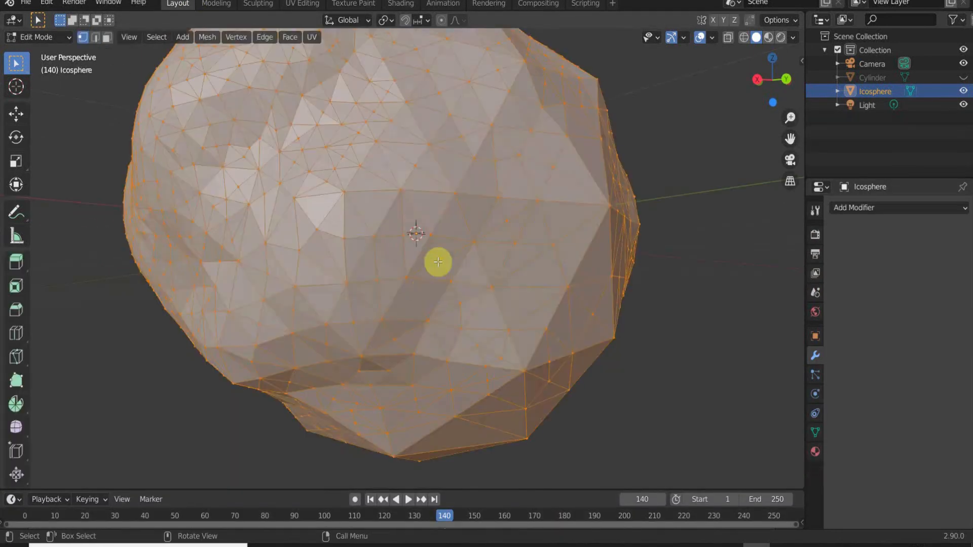
{"action": "scroll", "coordinate": [437, 263], "scroll_direction": "down", "scroll_amount": 6}
{"action": "middle_click_drag", "start_coordinate": [463, 252], "coordinate": [424, 253]}
{"action": "scroll", "coordinate": [424, 250], "scroll_direction": "up", "scroll_amount": 6}
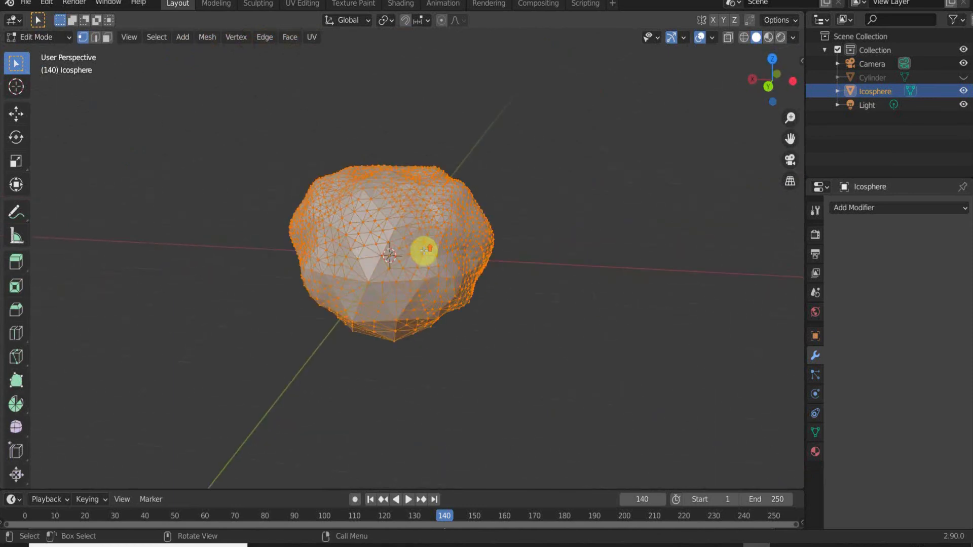
{"action": "scroll", "coordinate": [361, 245], "scroll_direction": "down", "scroll_amount": 3}
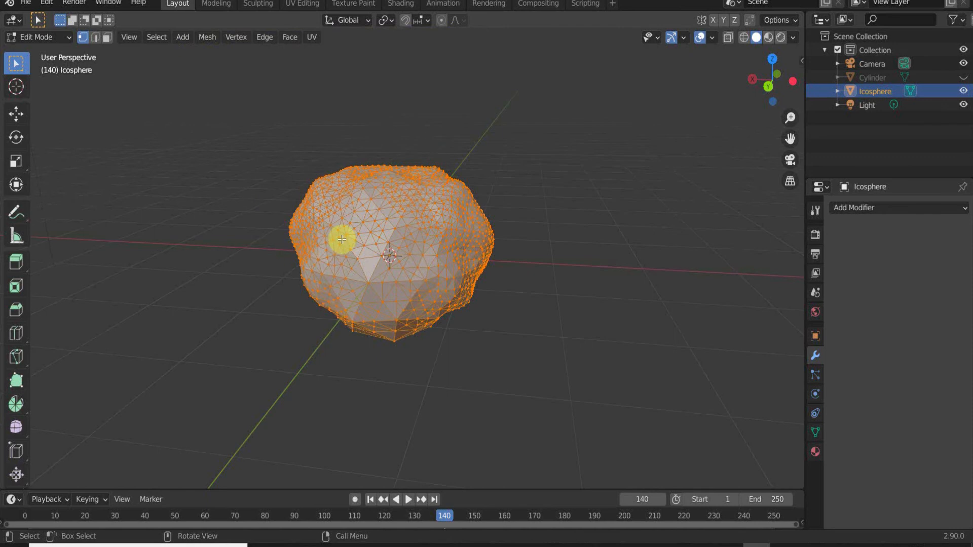
{"action": "key", "text": "Tab"}
{"action": "key", "text": "Tab"}
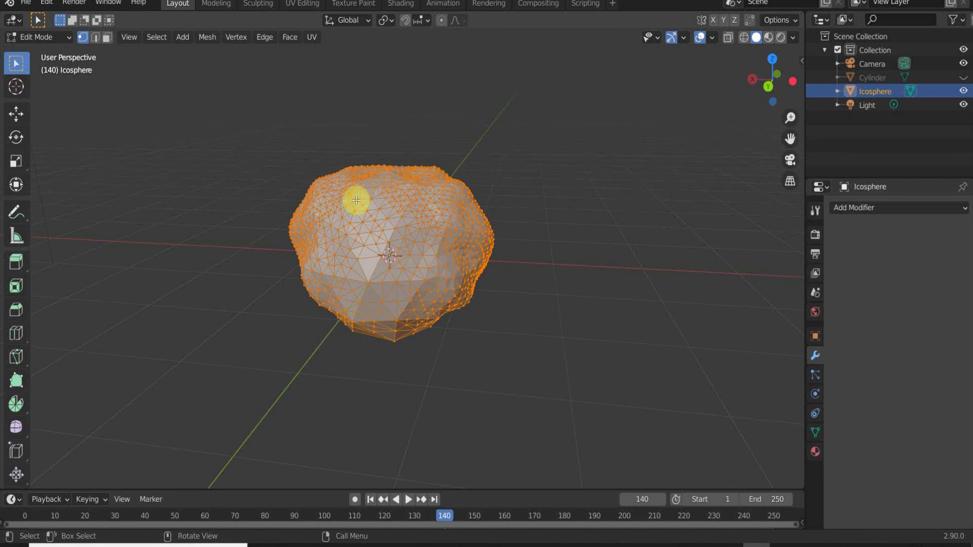
{"action": "key", "text": "Tab"}
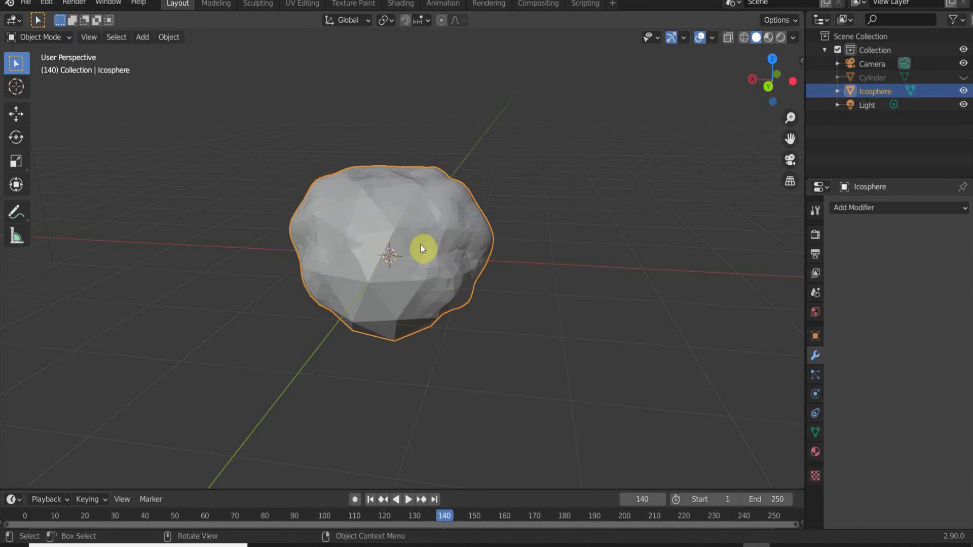
Add a Decimate modifier in Collapse mode to the sculpted icosphere.
{"action": "left_click", "coordinate": [856, 208]}
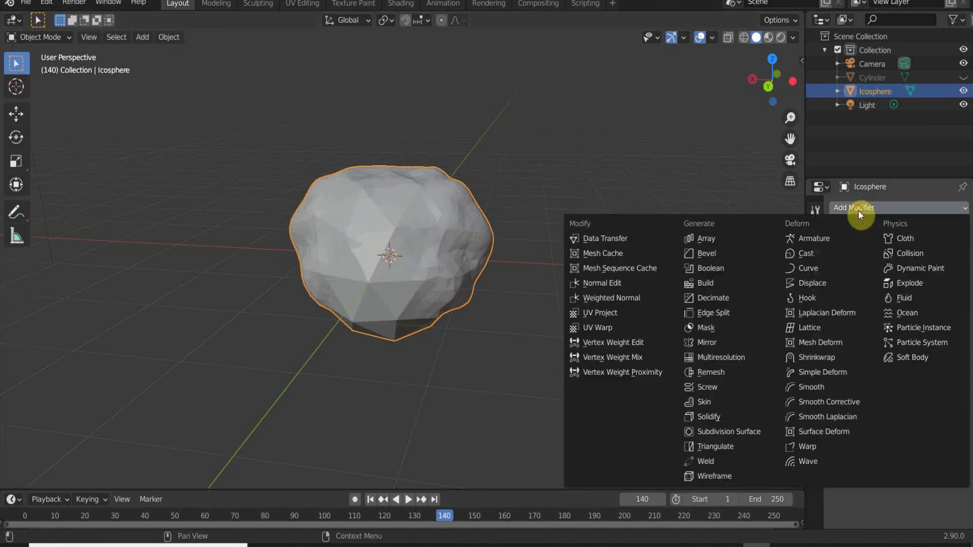
{"action": "left_click", "coordinate": [728, 297]}
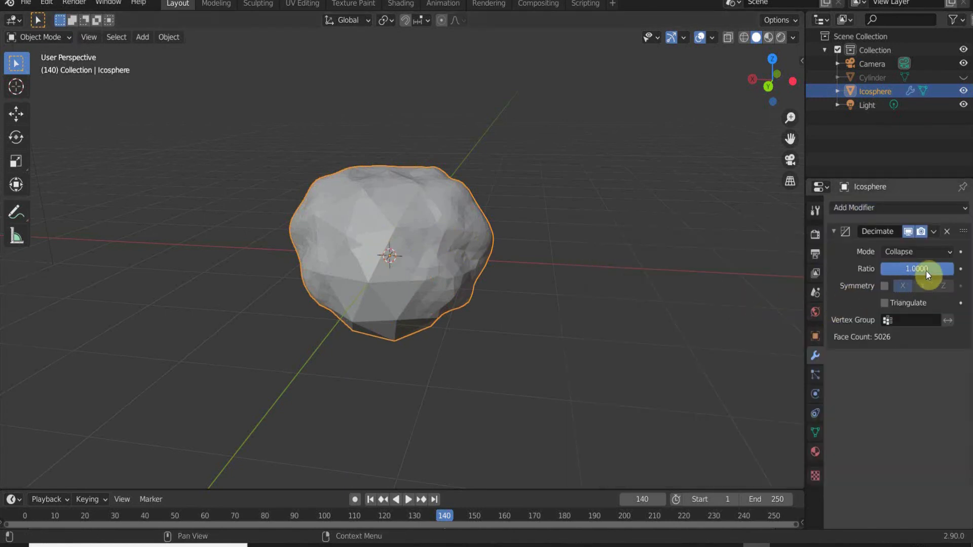
{"action": "left_click", "coordinate": [946, 250]}
Check the icosphere's dense mesh in Edit Mode, and set the Decimate ratio to 0.4041 in Object Mode.
{"action": "key", "text": "Tab"}
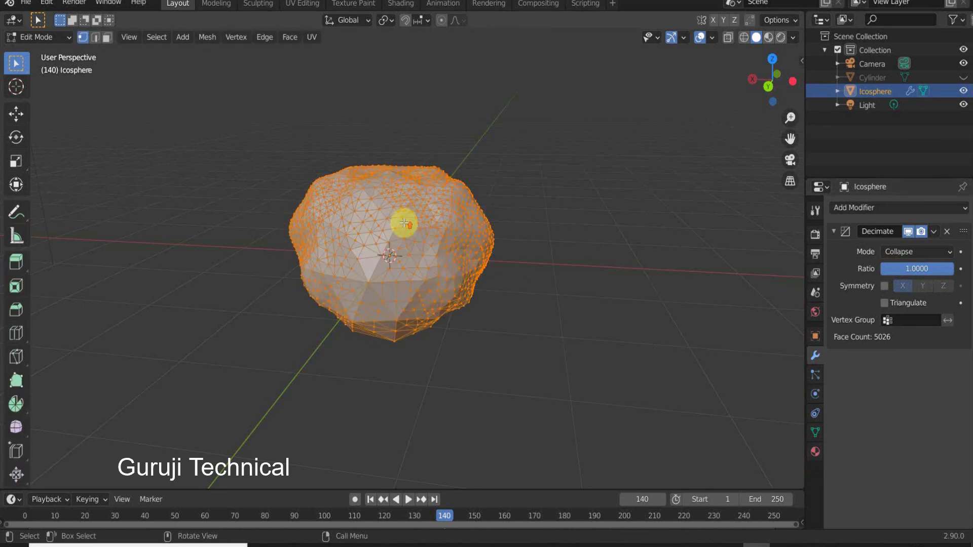
{"action": "scroll", "coordinate": [404, 223], "scroll_direction": "up", "scroll_amount": 5}
{"action": "scroll", "coordinate": [400, 220], "scroll_direction": "down", "scroll_amount": 5}
{"action": "scroll", "coordinate": [394, 210], "scroll_direction": "up", "scroll_amount": 6}
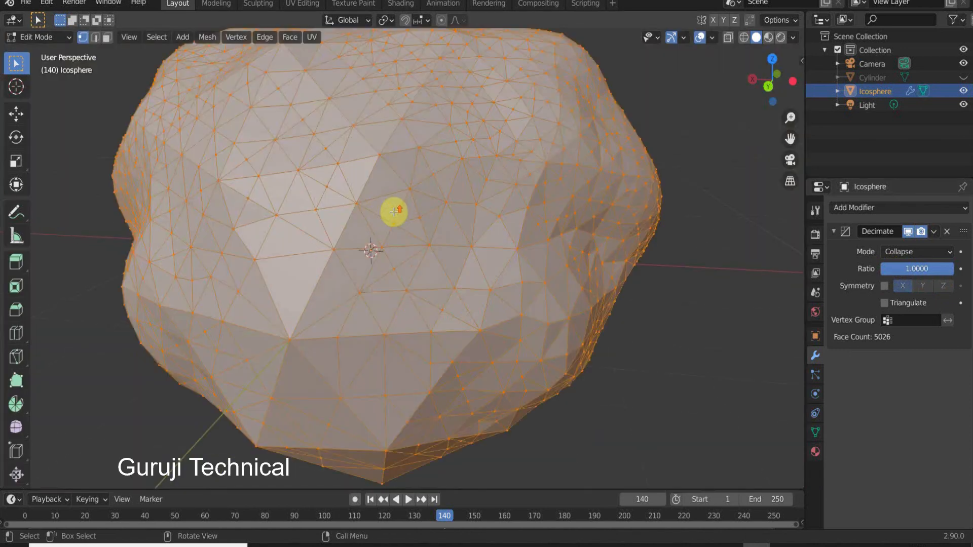
{"action": "middle_click_drag", "start_coordinate": [410, 168], "coordinate": [432, 161], "text": "shift"}
{"action": "key", "text": "Tab"}
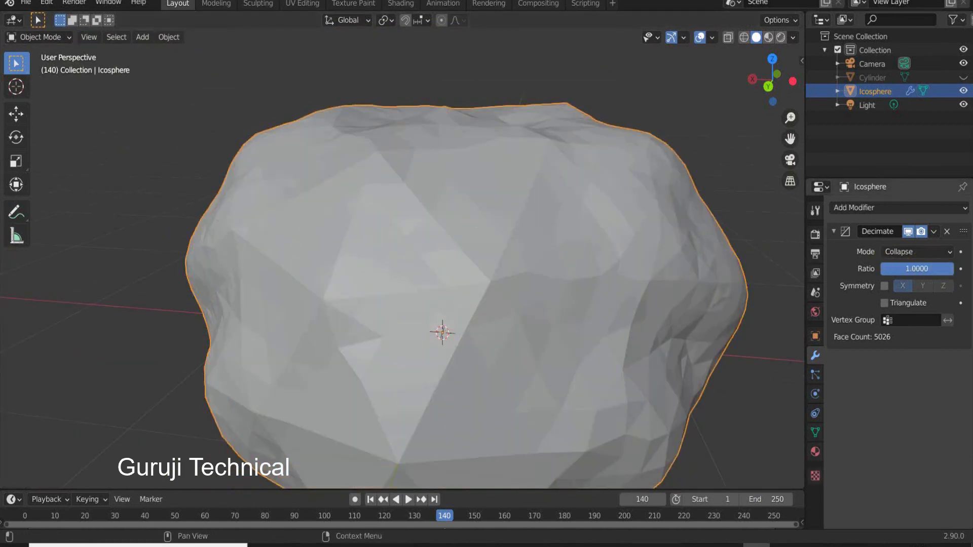
{"action": "left_click_drag", "start_coordinate": [937, 268], "coordinate": [894, 268]}
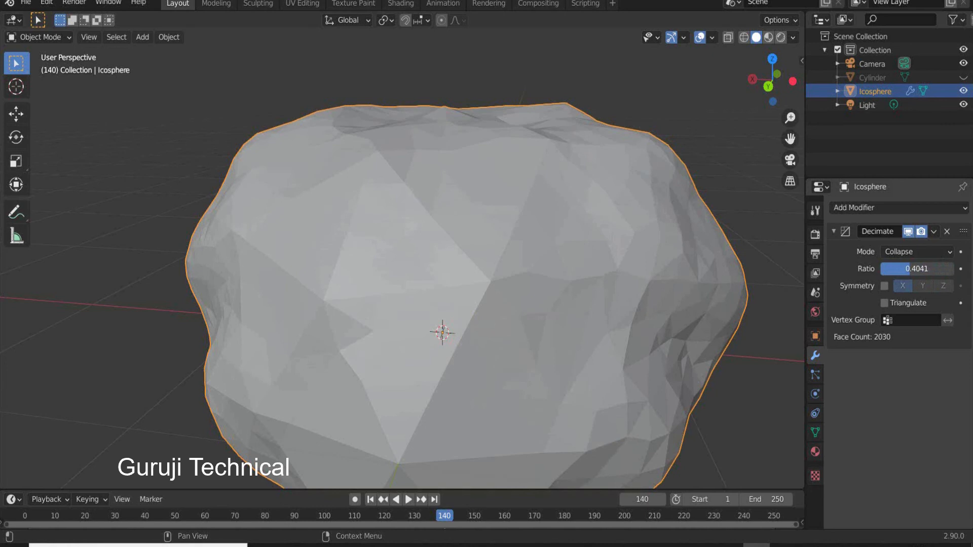
Check the mesh in Edit Mode and apply the Decimate modifier from Object Mode.
{"action": "key", "text": "Tab"}
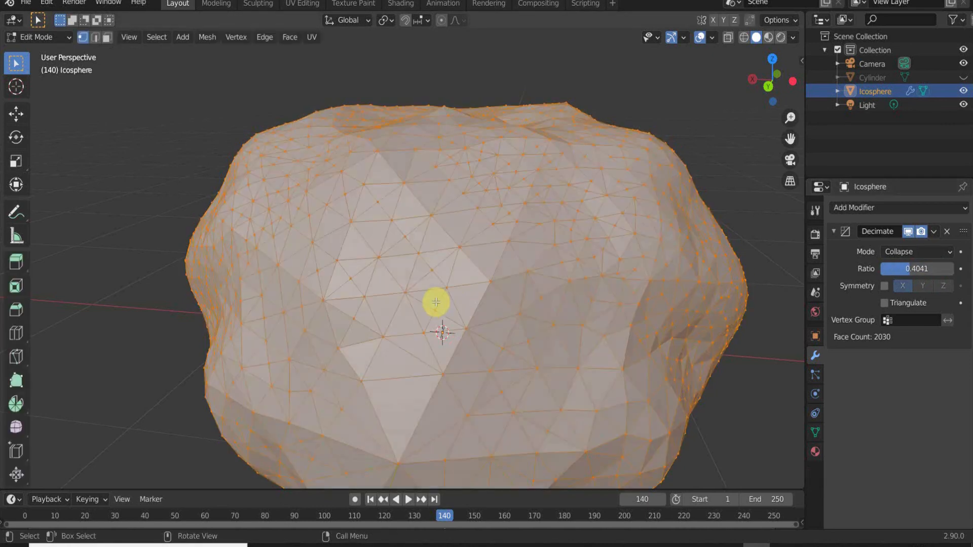
{"action": "scroll", "coordinate": [436, 302], "scroll_direction": "down", "scroll_amount": 5}
{"action": "scroll", "coordinate": [435, 302], "scroll_direction": "up", "scroll_amount": 5}
{"action": "scroll", "coordinate": [435, 304], "scroll_direction": "down", "scroll_amount": 5}
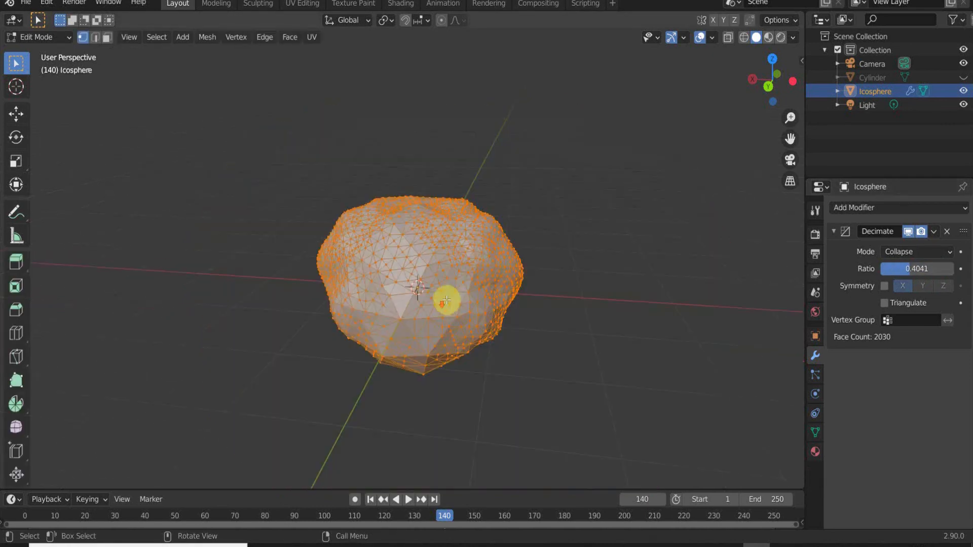
{"action": "key", "text": "Tab"}
{"action": "left_click", "coordinate": [934, 232]}
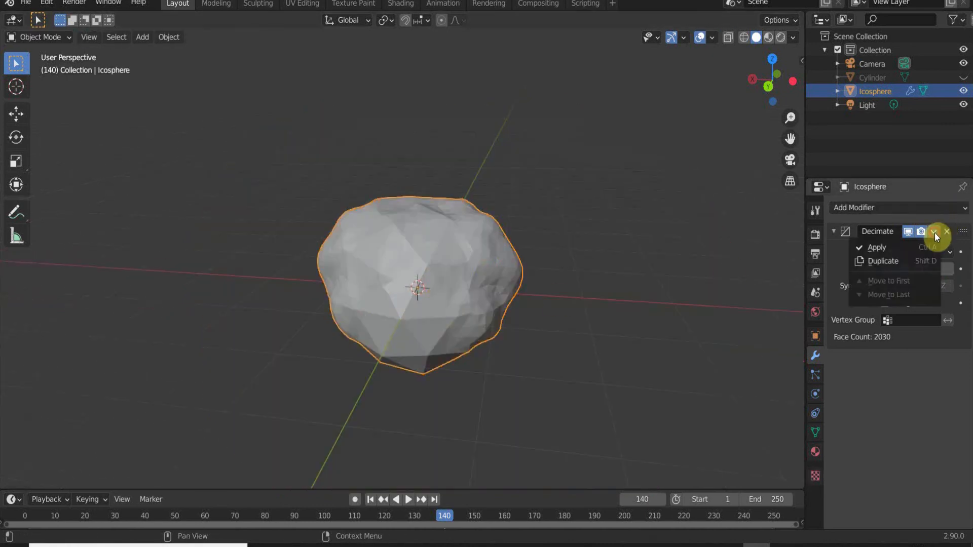
{"action": "left_click", "coordinate": [895, 250]}
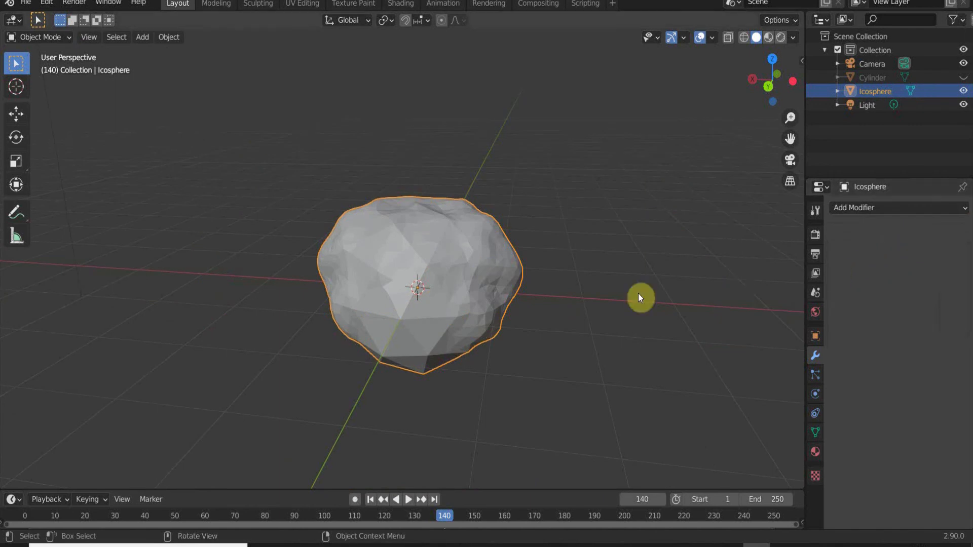
Examine the decimated icosphere's vertices and edges up close in Edit Mode.
{"action": "key", "text": "Tab"}
{"action": "scroll", "coordinate": [455, 308], "scroll_direction": "up", "scroll_amount": 5}
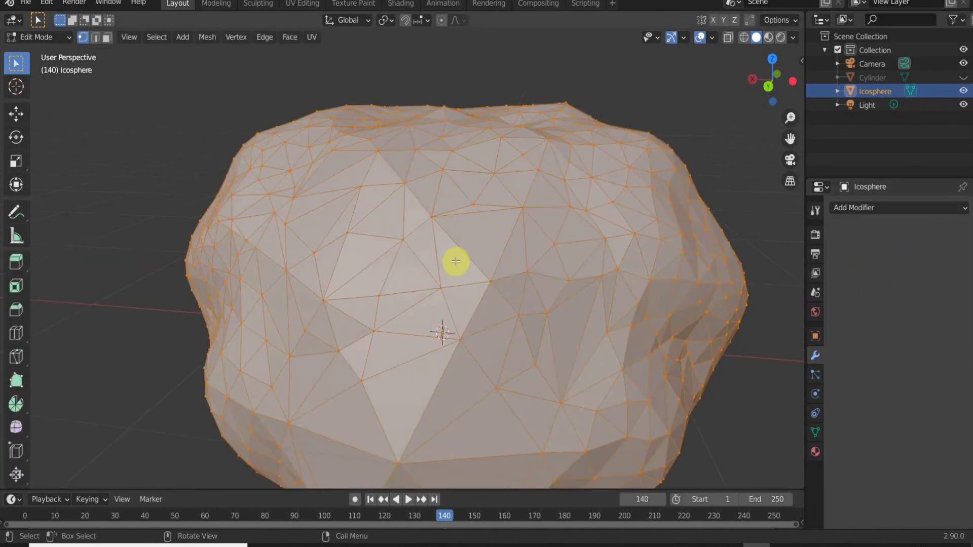
{"action": "middle_click_drag", "start_coordinate": [453, 261], "coordinate": [339, 206]}
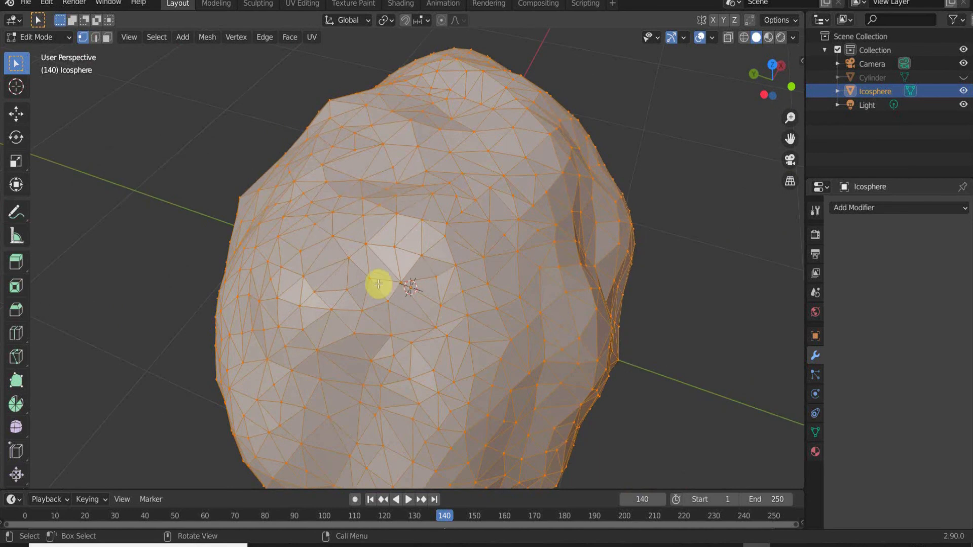
{"action": "scroll", "coordinate": [370, 256], "scroll_direction": "down", "scroll_amount": 5}
{"action": "scroll", "coordinate": [369, 264], "scroll_direction": "up", "scroll_amount": 5}
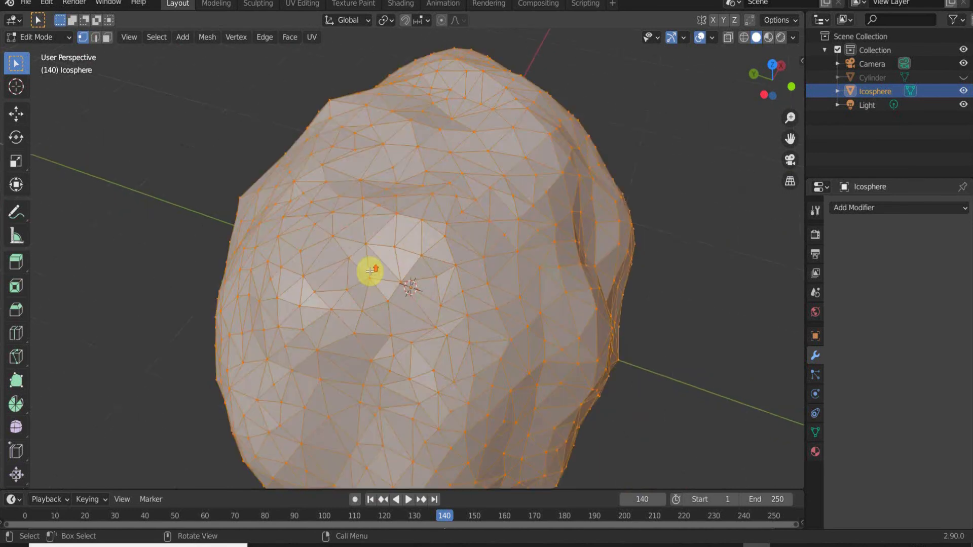
Leave Edit Mode, delete the decimated icosphere, and add a cube mesh in its place.
{"action": "scroll", "coordinate": [438, 146], "scroll_direction": "down", "scroll_amount": 6}
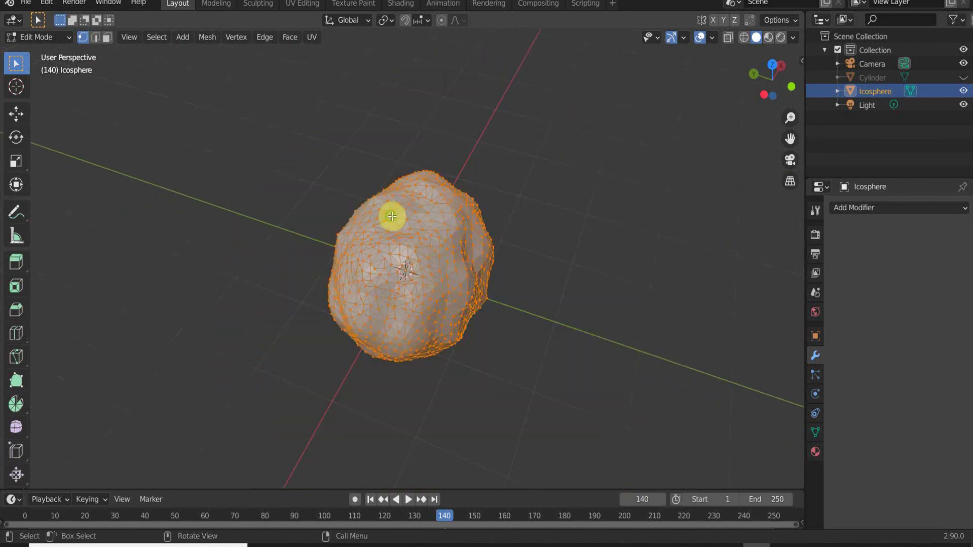
{"action": "middle_click_drag", "start_coordinate": [390, 215], "coordinate": [406, 283]}
{"action": "key", "text": "Tab"}
{"action": "key", "text": "Delete"}
{"action": "key", "text": "shift+a"}
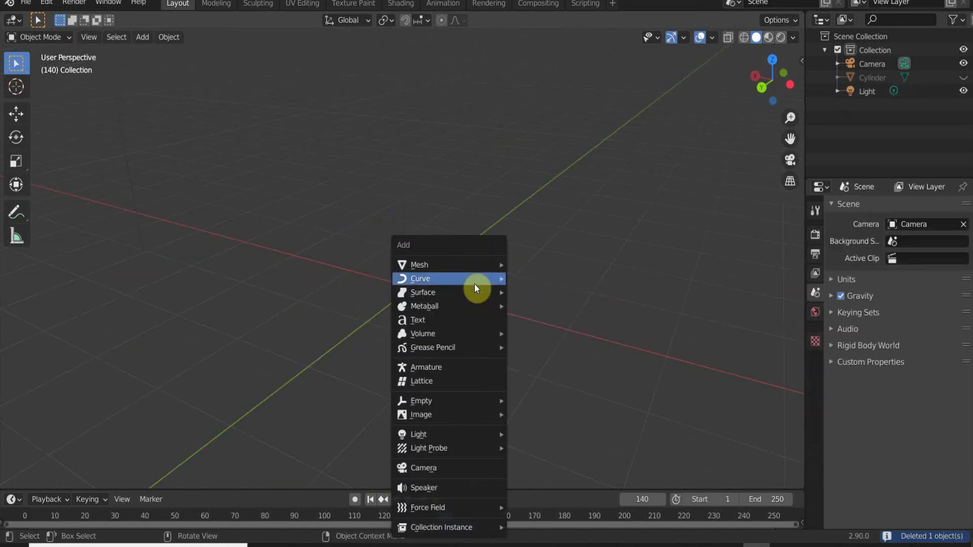
{"action": "mouse_move", "coordinate": [482, 278]}
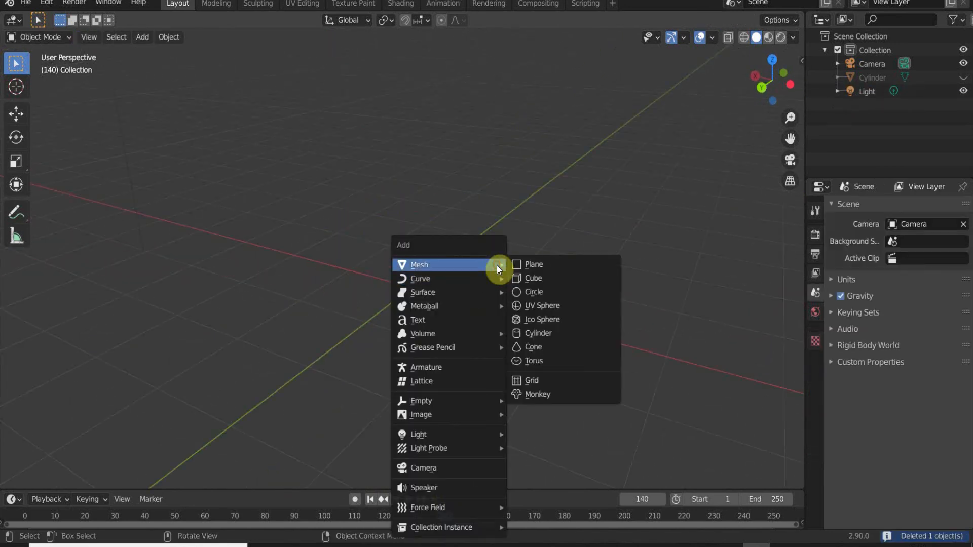
{"action": "left_click", "coordinate": [555, 277]}
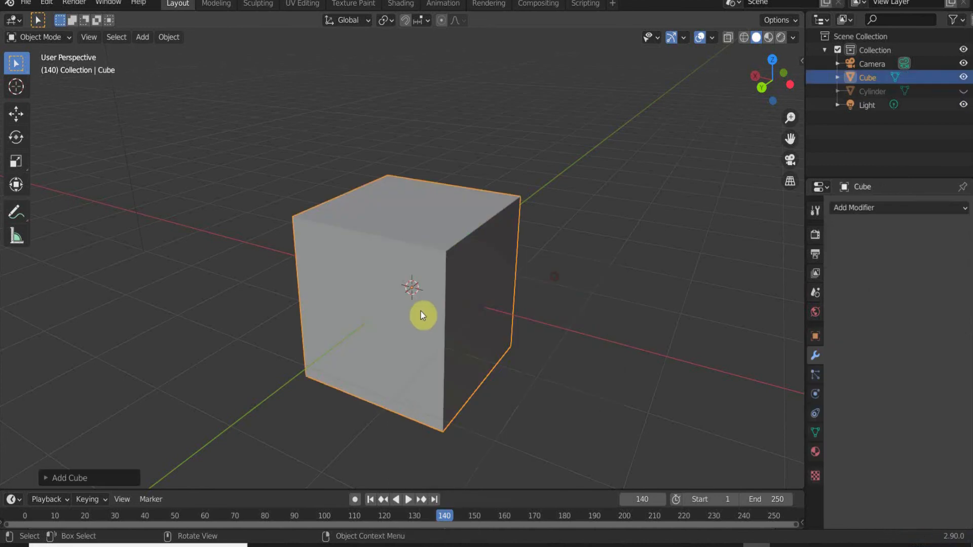
Enter Edit Mode on the cube, switch to edge selection, and select the front edge of its top face.
{"action": "middle_click_drag", "start_coordinate": [429, 319], "coordinate": [522, 264]}
{"action": "key", "text": "Tab"}
{"action": "left_click", "coordinate": [877, 208]}
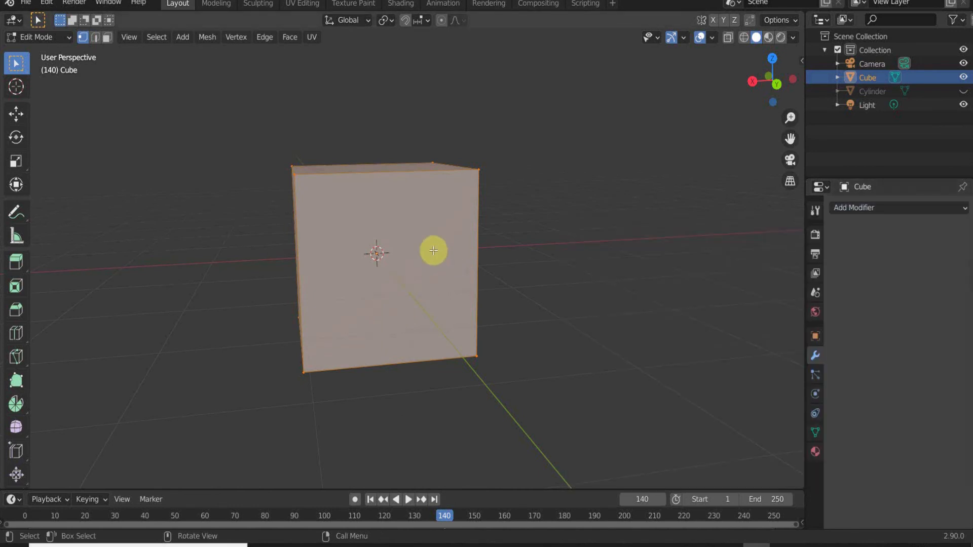
{"action": "middle_click_drag", "start_coordinate": [394, 233], "coordinate": [386, 236]}
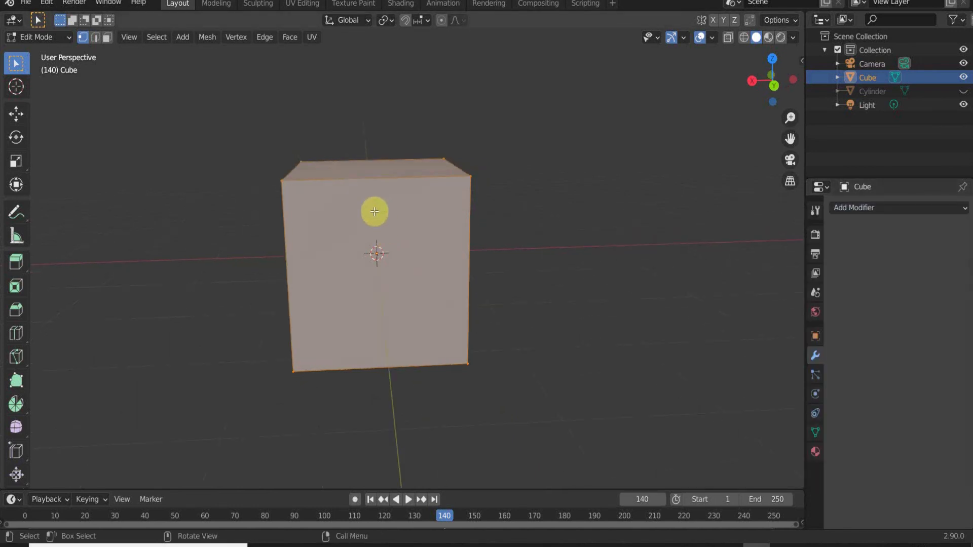
{"action": "key", "text": "2"}
{"action": "left_click", "coordinate": [370, 183]}
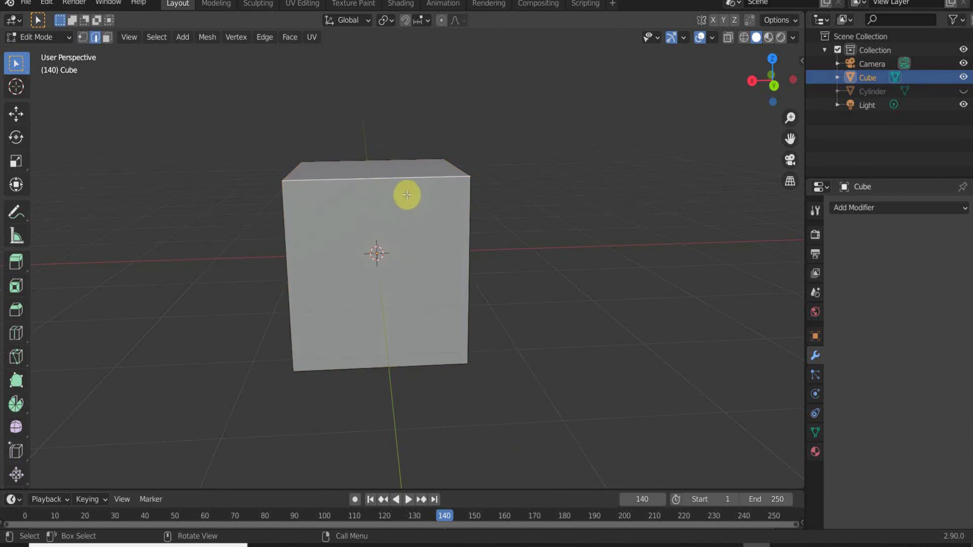
Try to move the selected top edge, and try to extrude it outward from the cube.
{"action": "middle_click_drag", "start_coordinate": [445, 271], "coordinate": [380, 288]}
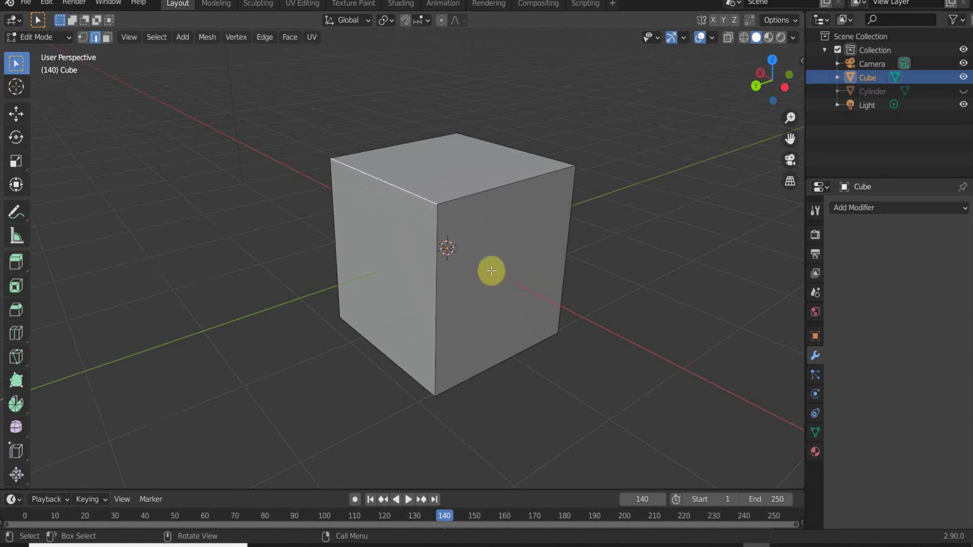
{"action": "key", "text": "g"}
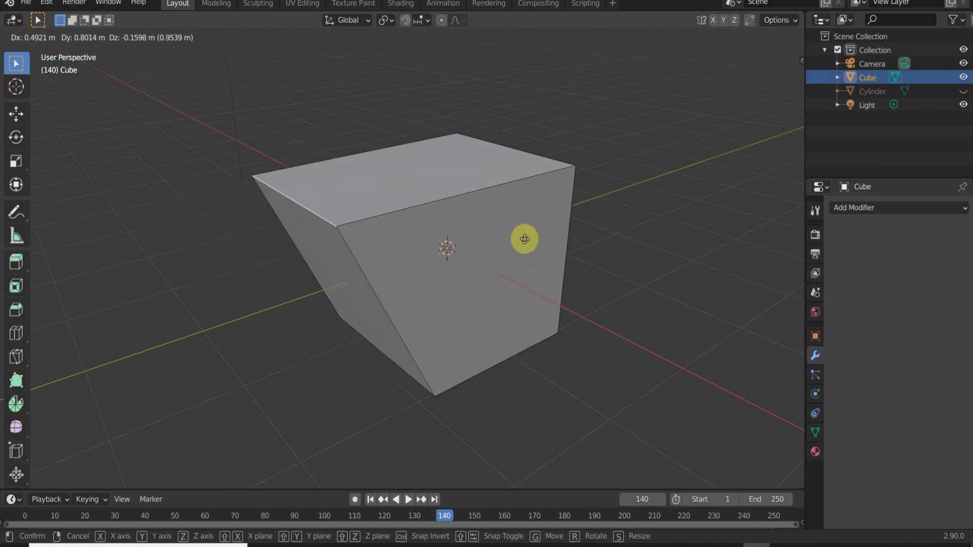
{"action": "key", "text": "Escape"}
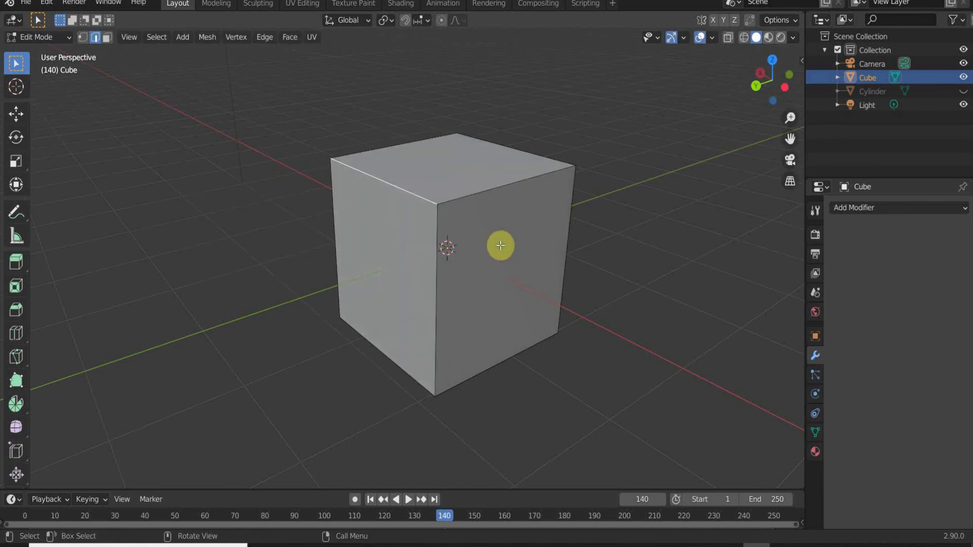
{"action": "key", "text": "g"}
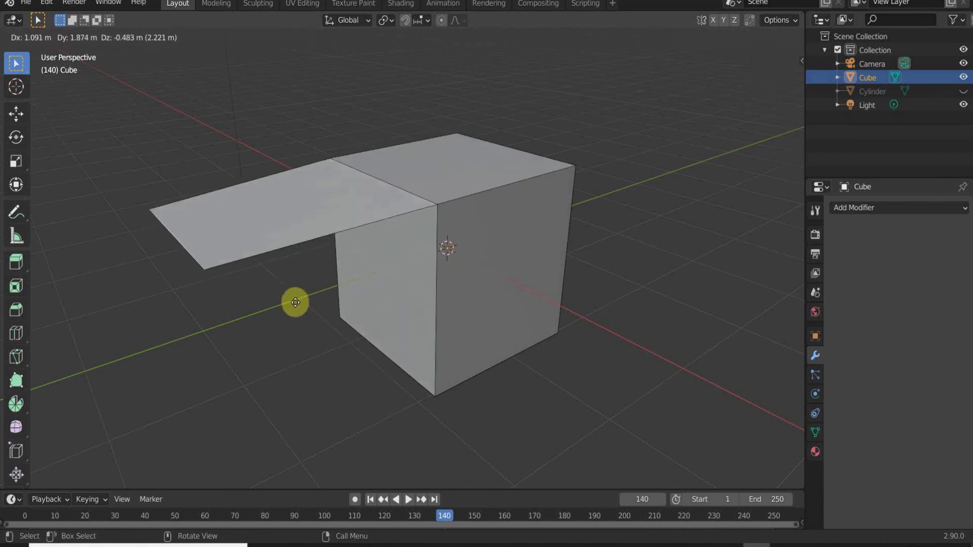
{"action": "key", "text": "Escape"}
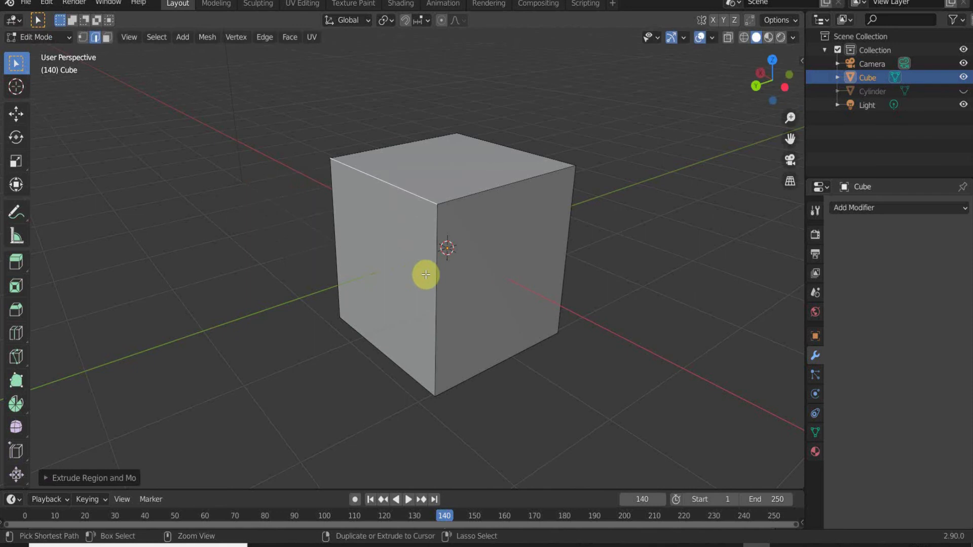
Select another edge of the cube's top face and add an Edge Split modifier in Object Mode.
{"action": "middle_click_drag", "start_coordinate": [428, 274], "coordinate": [402, 234]}
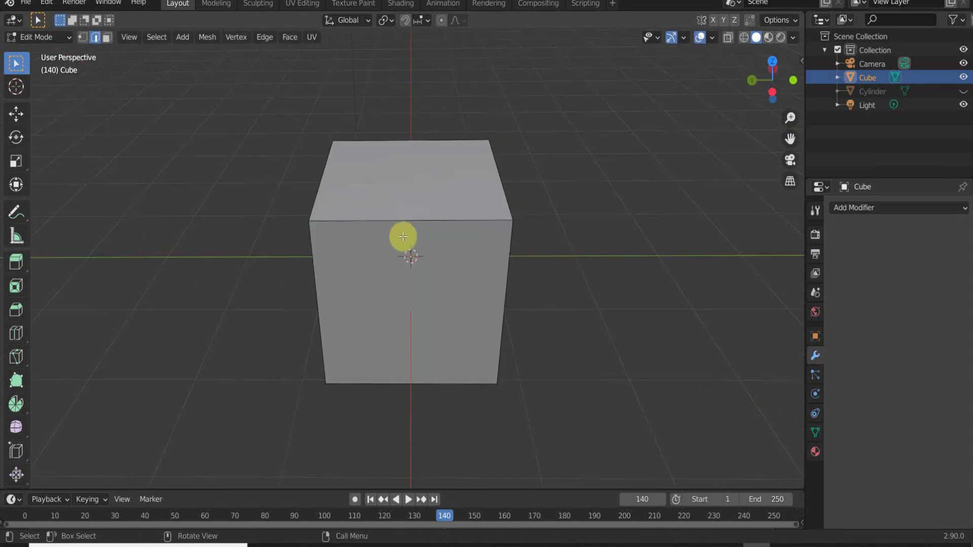
{"action": "left_click", "coordinate": [339, 220]}
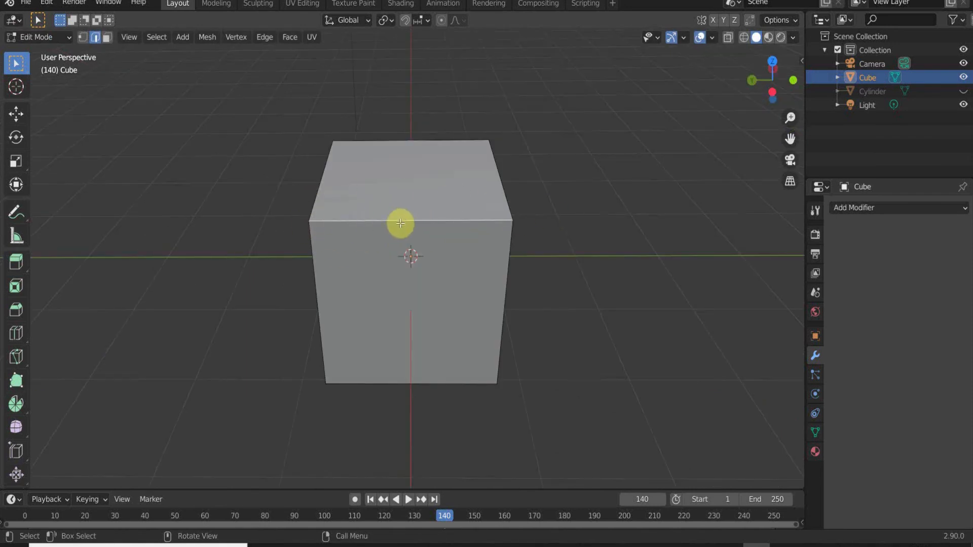
{"action": "key", "text": "Tab"}
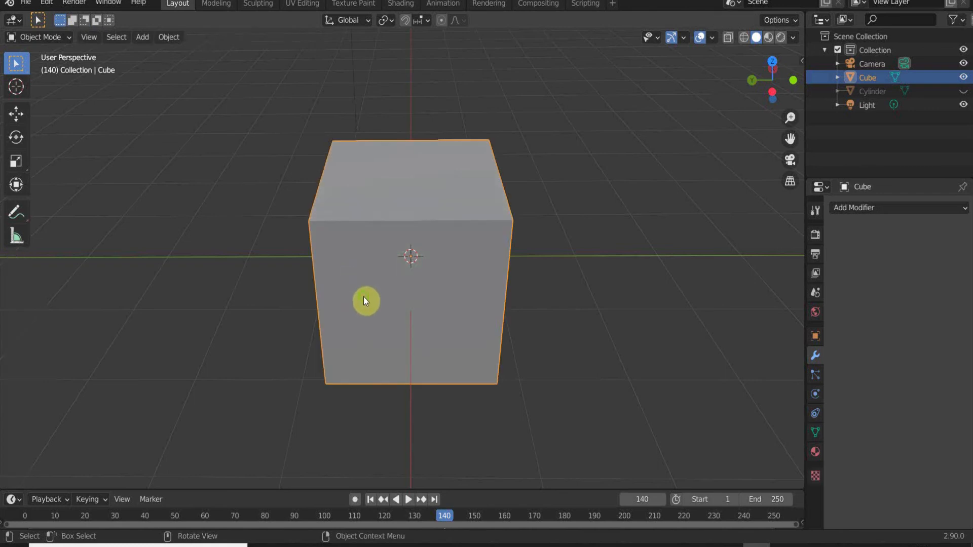
{"action": "middle_click_drag", "start_coordinate": [363, 296], "coordinate": [391, 279]}
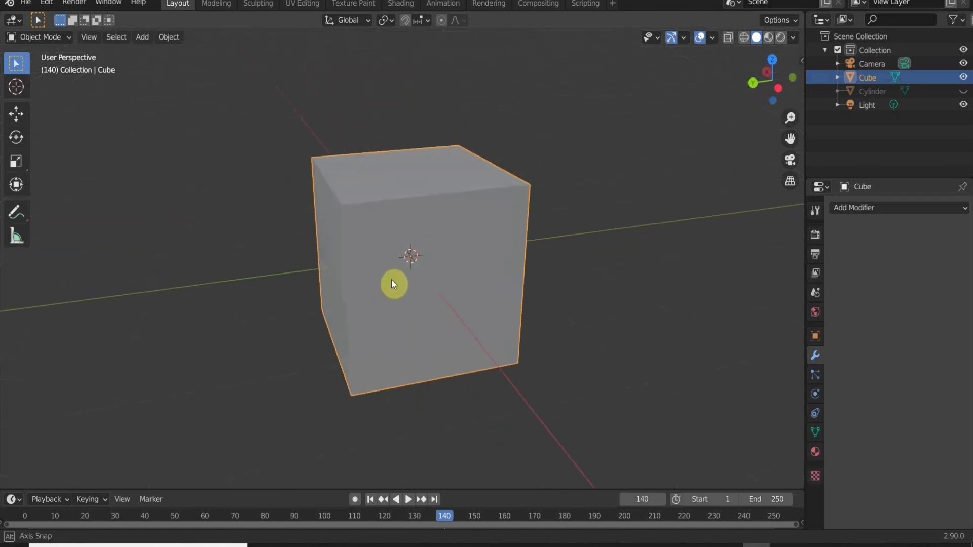
{"action": "left_click", "coordinate": [867, 209]}
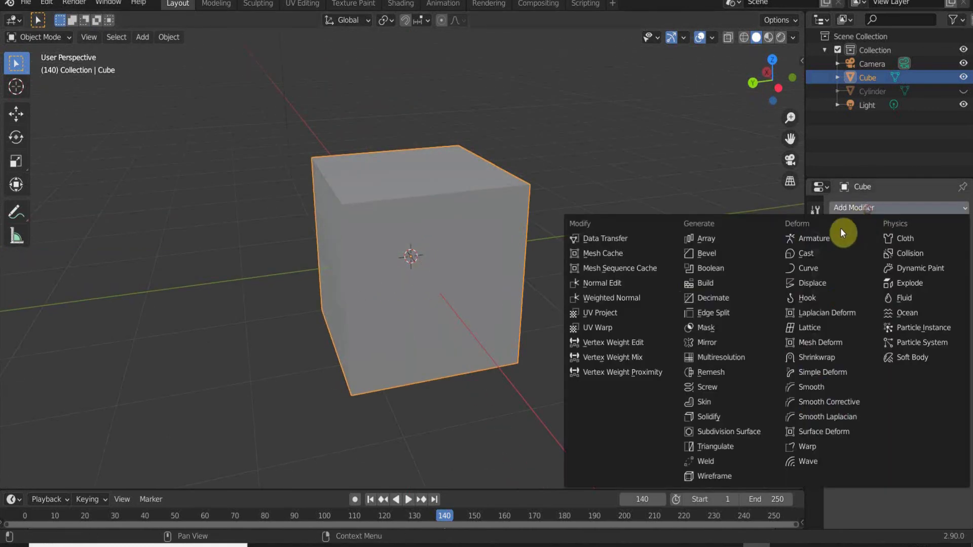
{"action": "left_click", "coordinate": [731, 320]}
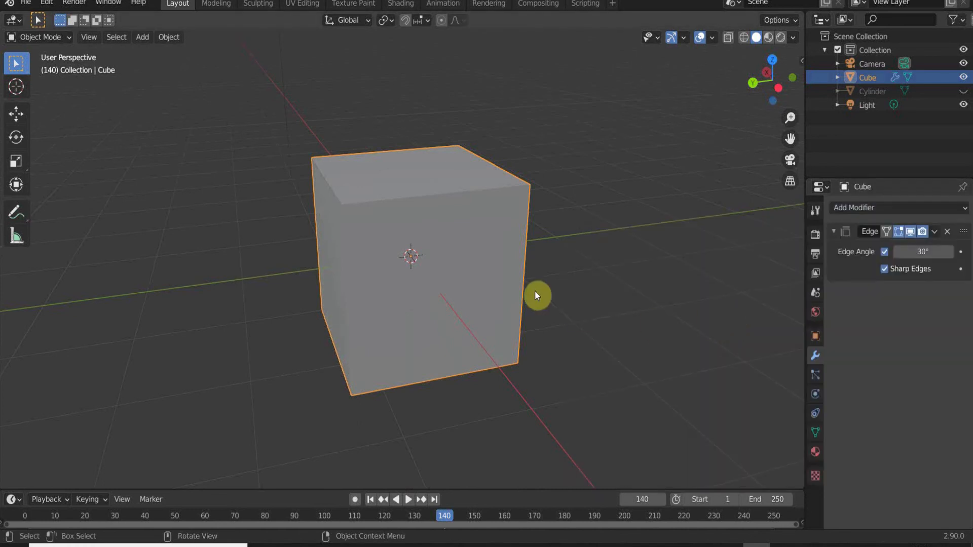
Try to move the selected top edge in Edit Mode with the Edge Split modifier still unapplied.
{"action": "key", "text": "Tab"}
{"action": "middle_click_drag", "start_coordinate": [536, 323], "coordinate": [403, 320]}
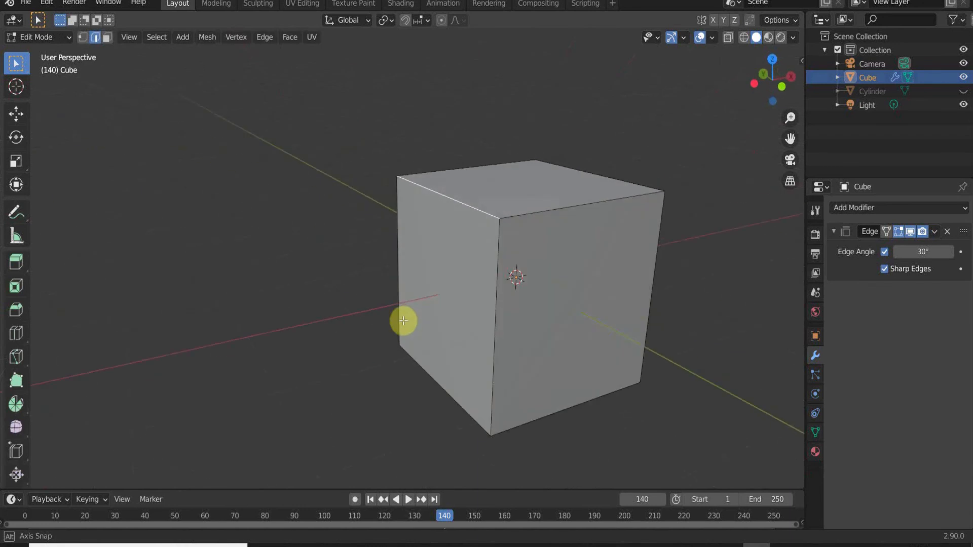
{"action": "key", "text": "g"}
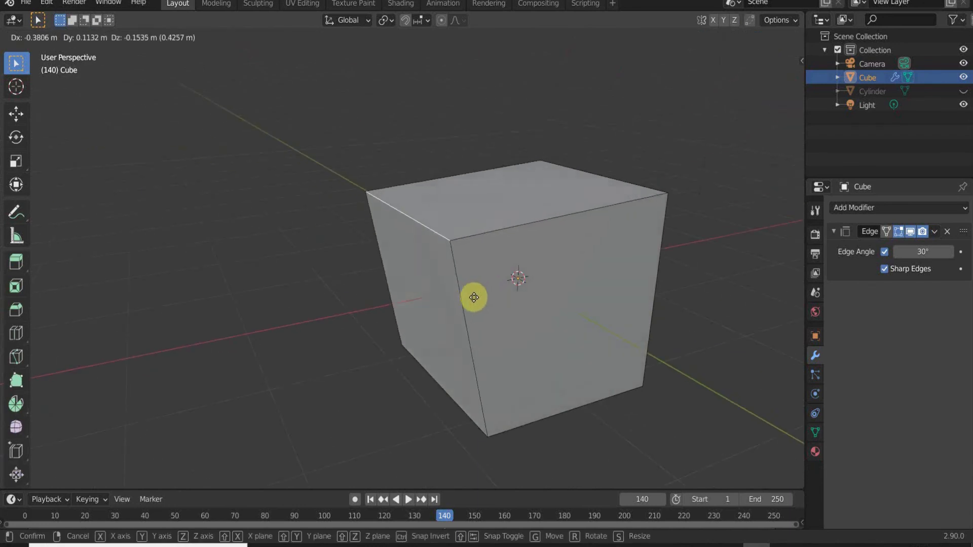
{"action": "left_click", "coordinate": [494, 280]}
Return to Object Mode and apply the cube's Edge Split modifier.
{"action": "left_click", "coordinate": [935, 232]}
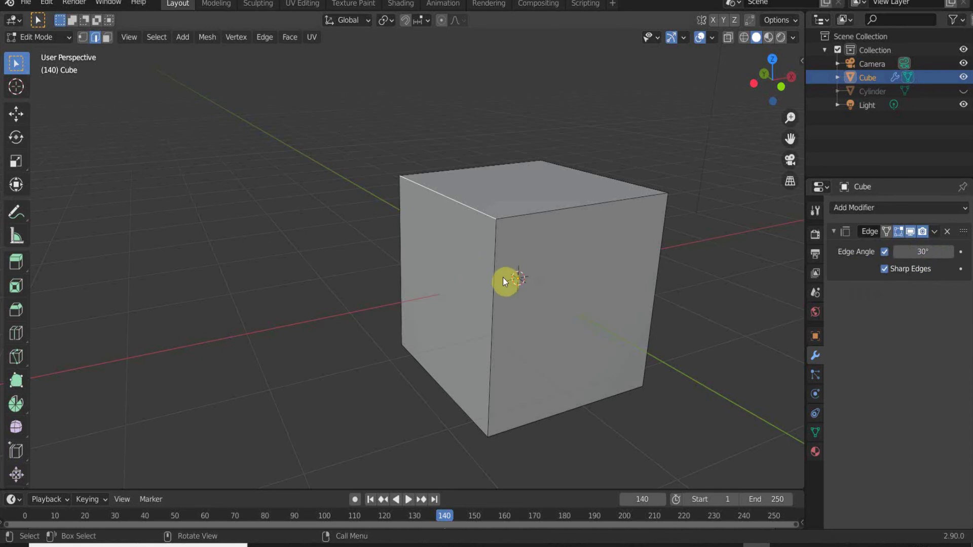
{"action": "key", "text": "Tab"}
{"action": "left_click", "coordinate": [934, 233]}
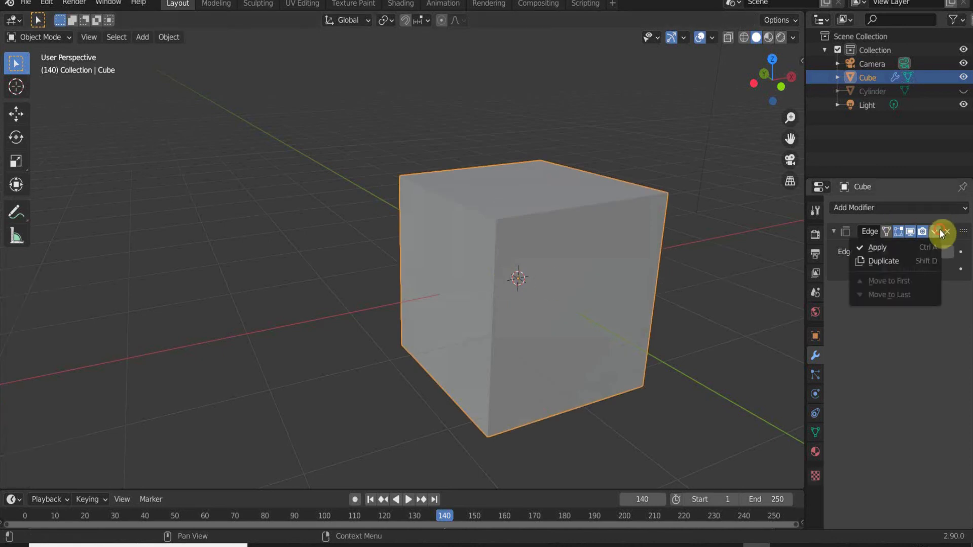
{"action": "left_click", "coordinate": [904, 252]}
In Edit Mode, move the top face's selected edge upward and across by about 2.1 m to open it like a lid.
{"action": "key", "text": "Tab"}
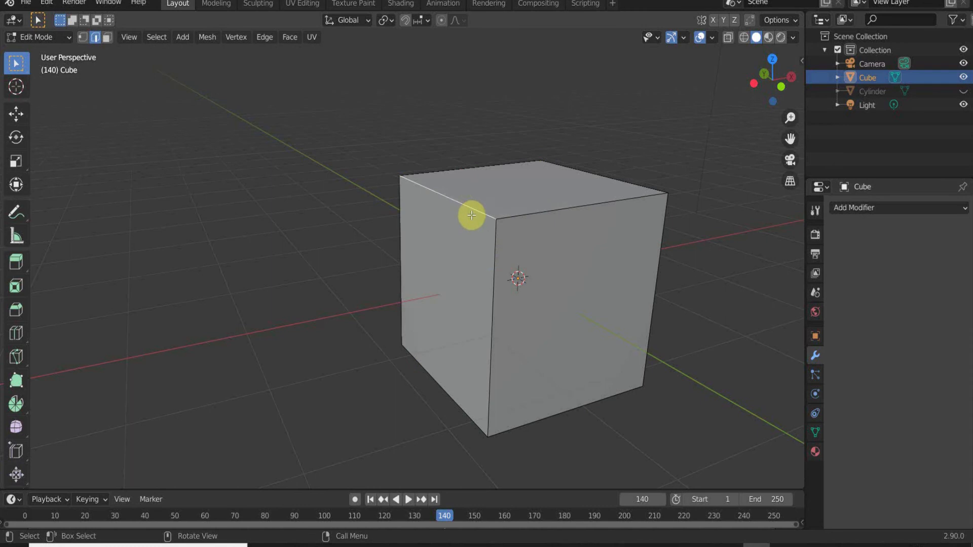
{"action": "key", "text": "g"}
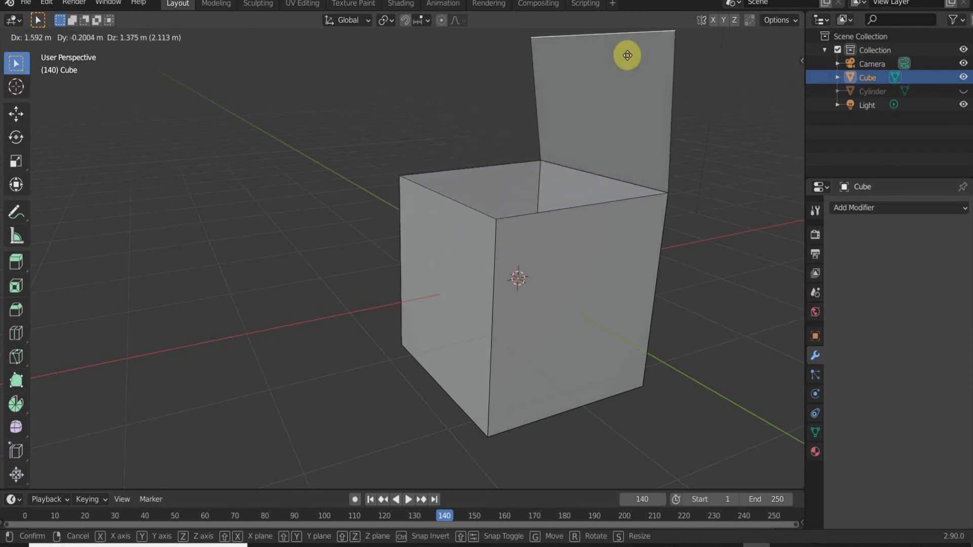
{"action": "left_click", "coordinate": [636, 55]}
Move the upper edge of the wall opposite the raised lid outward and down to fold that wall toward the ground.
{"action": "scroll", "coordinate": [431, 254], "scroll_direction": "down", "scroll_amount": 5}
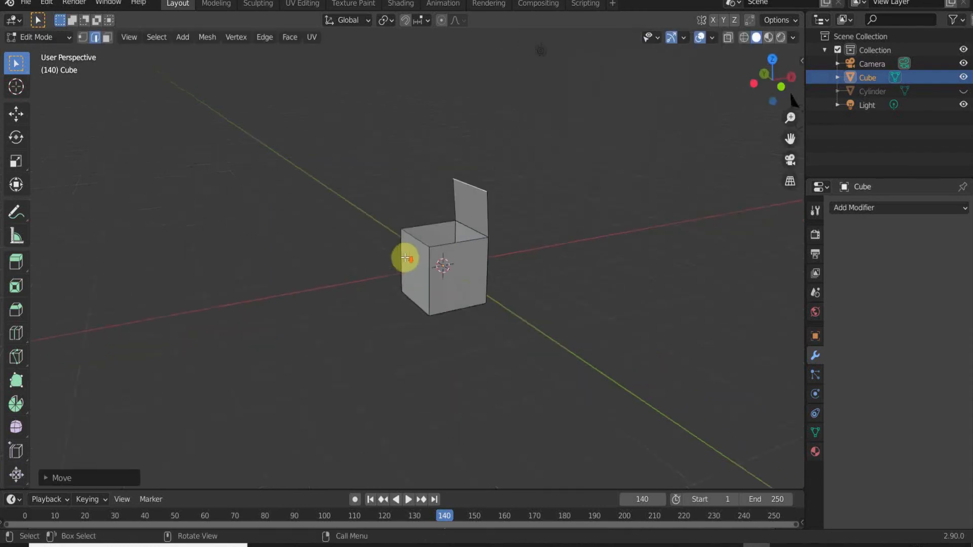
{"action": "middle_click_drag", "start_coordinate": [402, 256], "coordinate": [532, 277]}
{"action": "scroll", "coordinate": [506, 275], "scroll_direction": "up", "scroll_amount": 5}
{"action": "key", "text": "Home"}
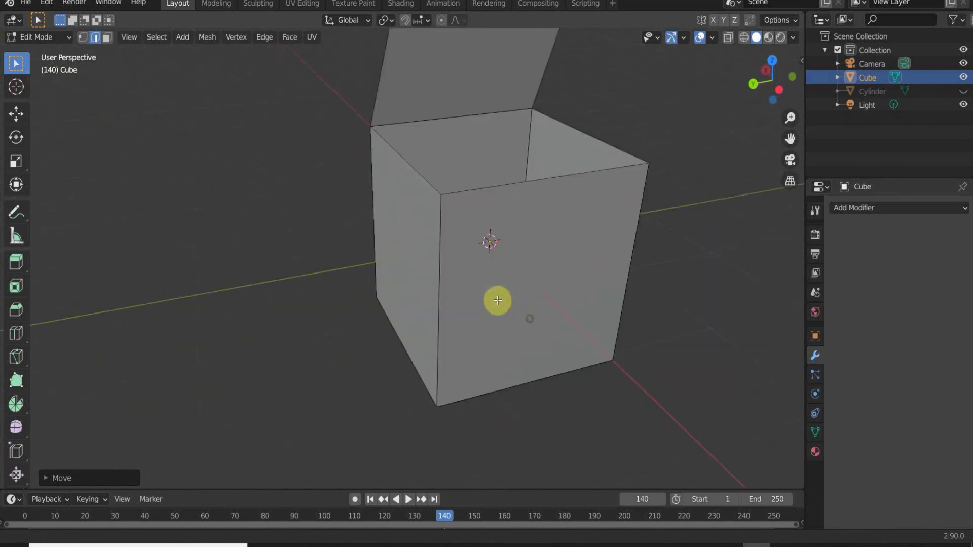
{"action": "left_click", "coordinate": [445, 141]}
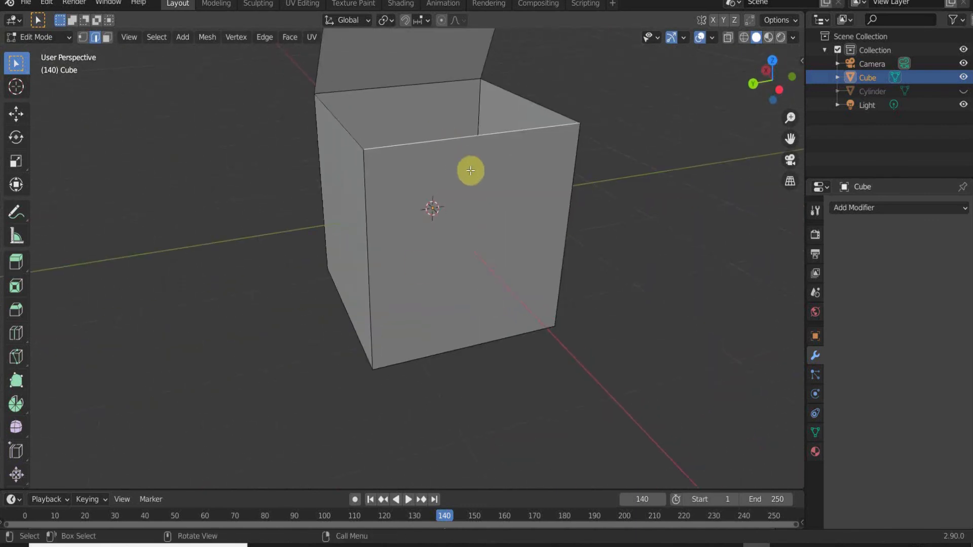
{"action": "key", "text": "g"}
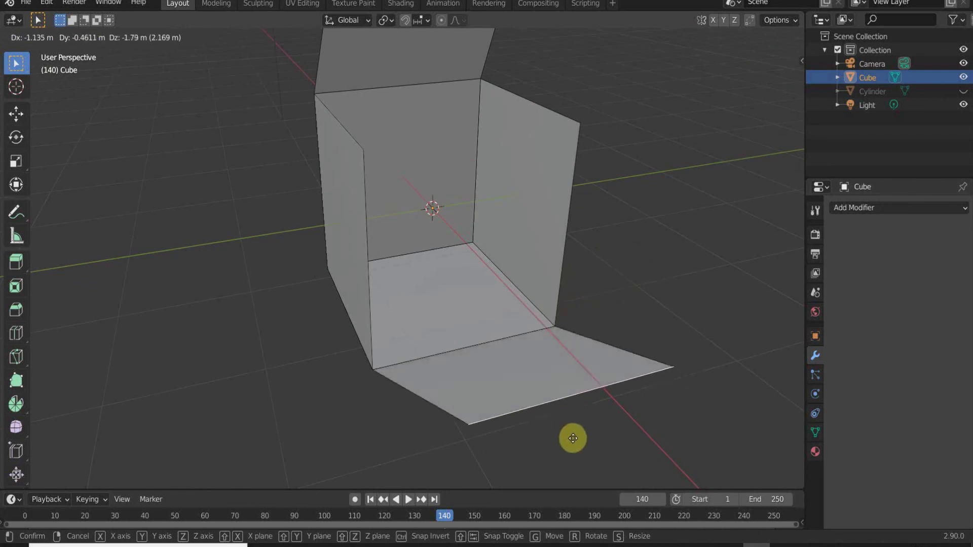
{"action": "left_click", "coordinate": [558, 465]}
Move the upper edges of the two remaining side walls outward and down to fold both walls open.
{"action": "middle_click_drag", "start_coordinate": [557, 466], "coordinate": [479, 321]}
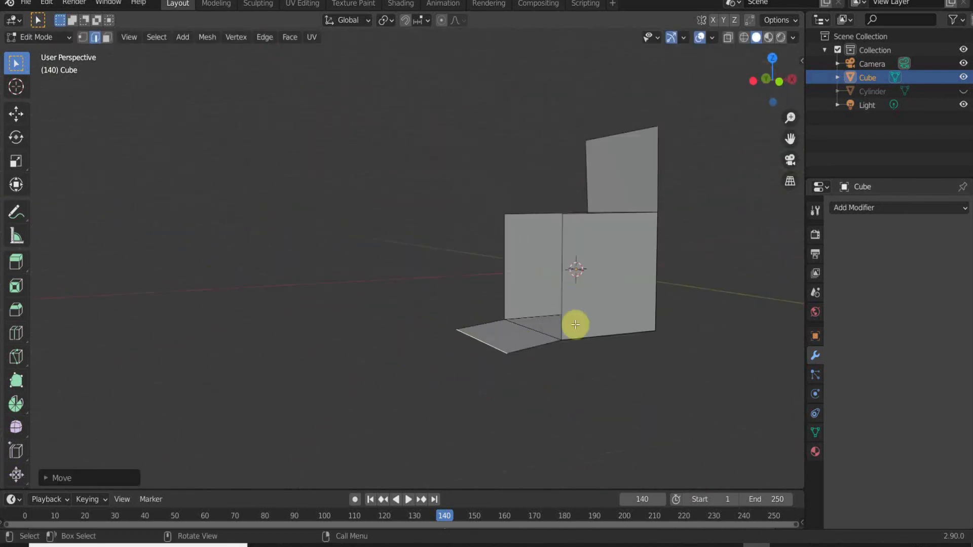
{"action": "middle_click_drag", "start_coordinate": [567, 324], "coordinate": [346, 296]}
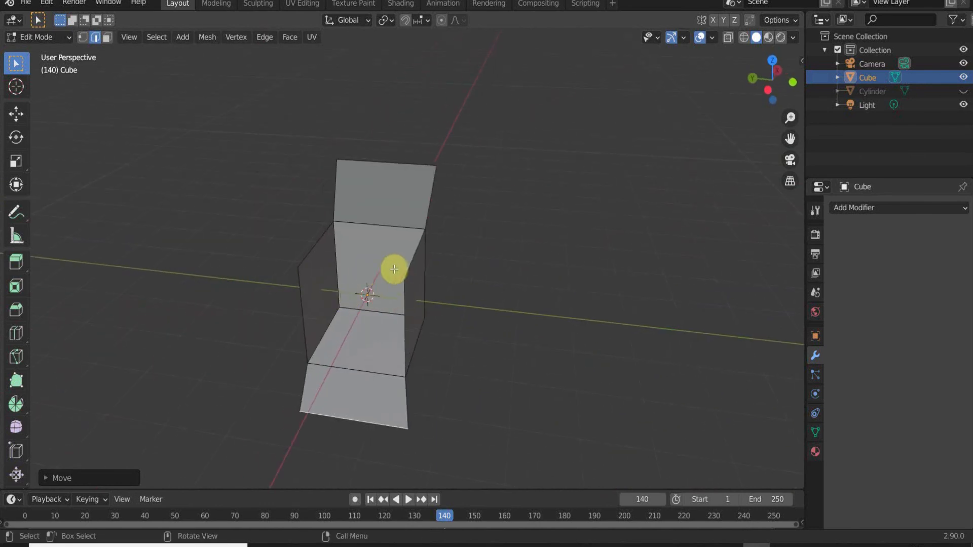
{"action": "key", "text": "g"}
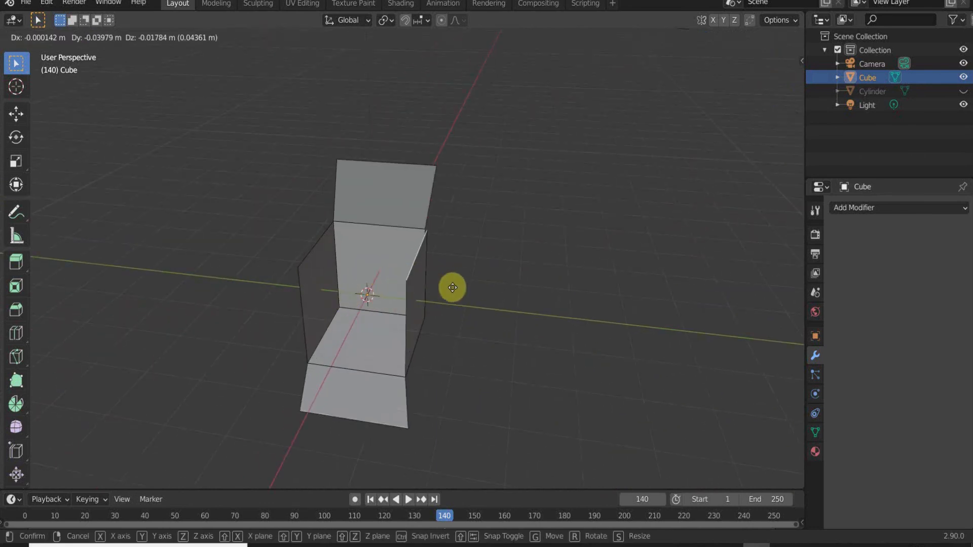
{"action": "left_click", "coordinate": [542, 395]}
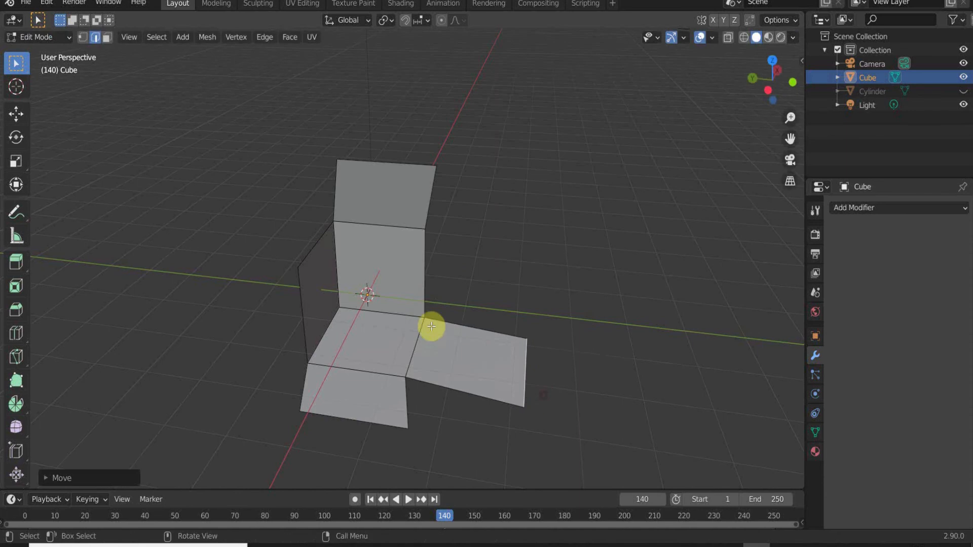
{"action": "left_click", "coordinate": [315, 246]}
{"action": "key", "text": "g"}
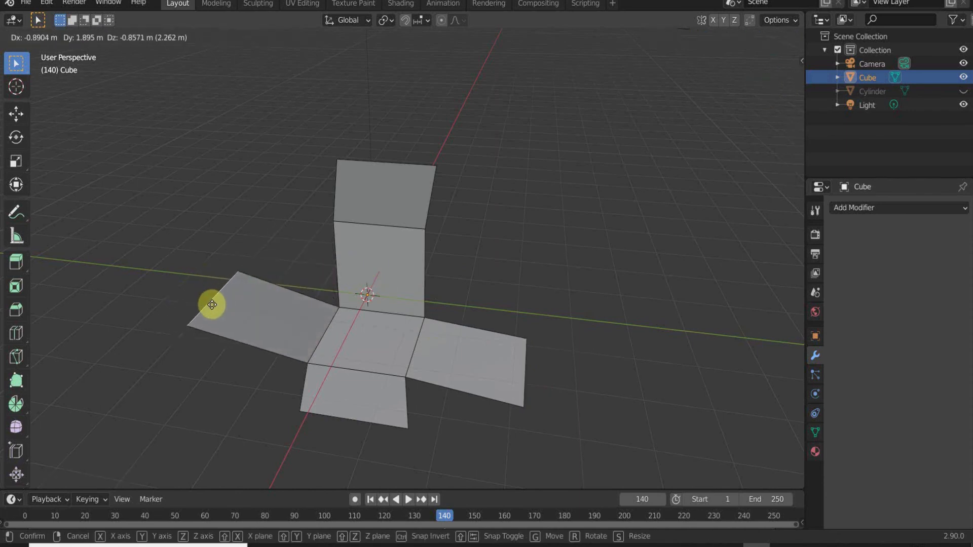
{"action": "left_click", "coordinate": [213, 319]}
Try to move the edge where the back wall meets the raised lid.
{"action": "middle_click_drag", "start_coordinate": [310, 307], "coordinate": [200, 283]}
{"action": "left_click", "coordinate": [379, 280]}
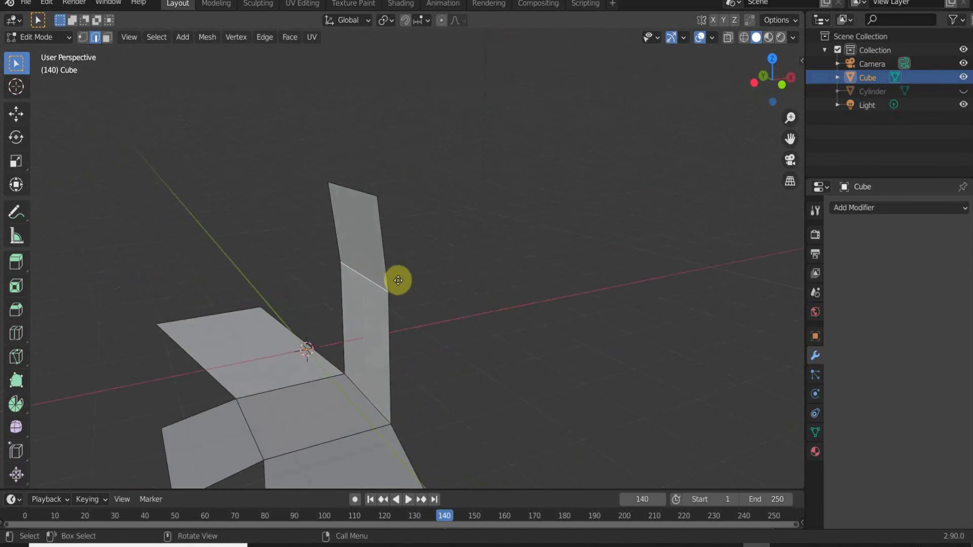
{"action": "key", "text": "g"}
{"action": "right_click", "coordinate": [408, 285]}
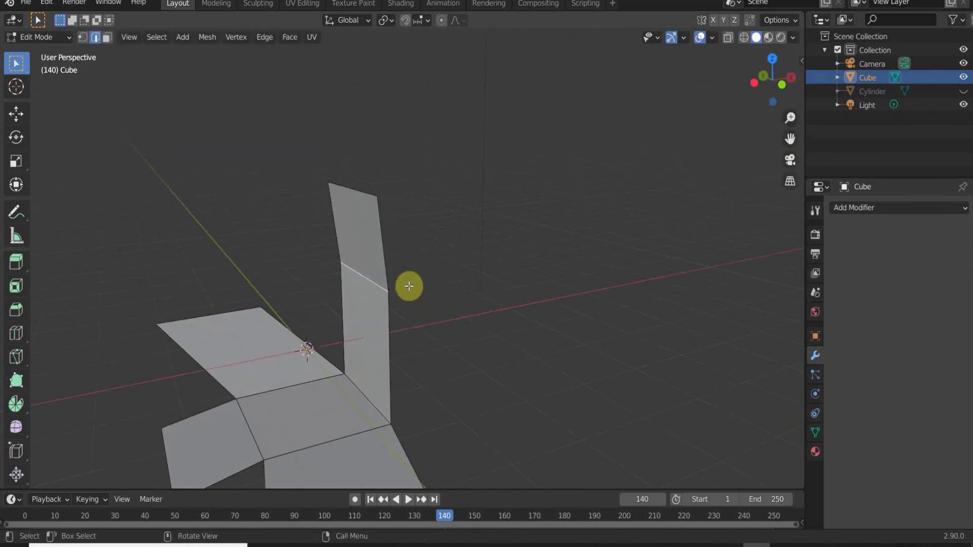
Move the raised lid's upper edge outward and down so the lid folds nearly level from the standing wall.
{"action": "left_click", "coordinate": [358, 189]}
{"action": "key", "text": "g"}
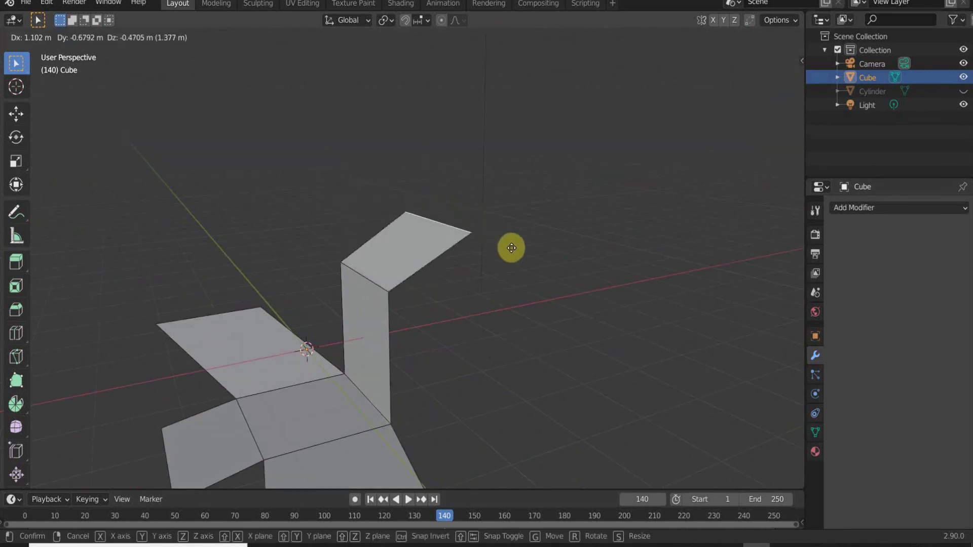
{"action": "left_click", "coordinate": [514, 260]}
{"action": "left_click", "coordinate": [400, 282]}
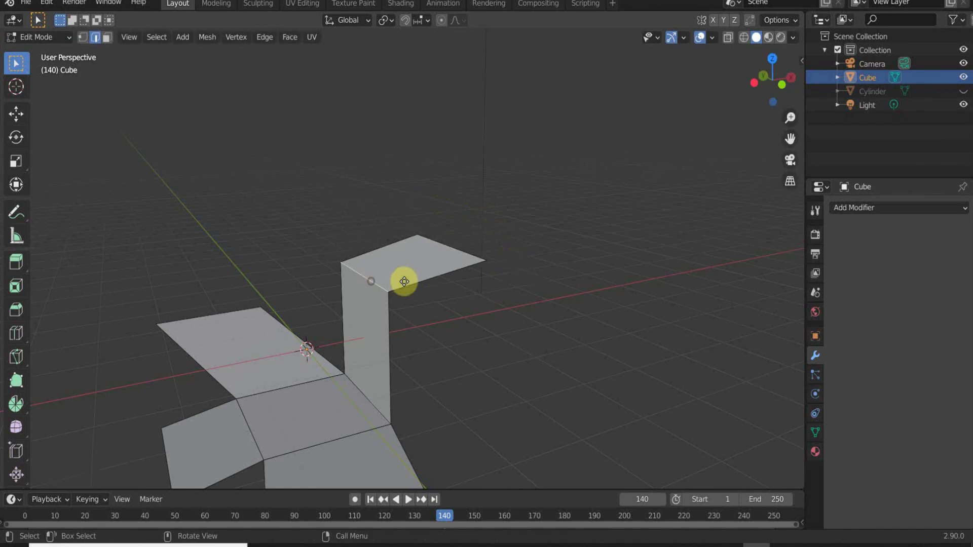
{"action": "key", "text": "g"}
{"action": "right_click", "coordinate": [428, 295]}
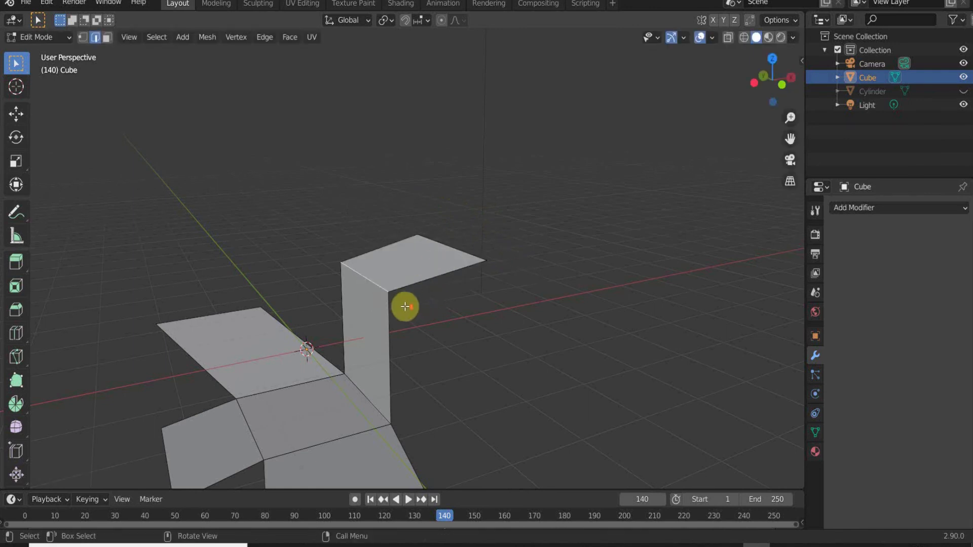
{"action": "scroll", "coordinate": [380, 324], "scroll_direction": "down", "scroll_amount": 5}
{"action": "middle_click_drag", "start_coordinate": [374, 332], "coordinate": [438, 336]}
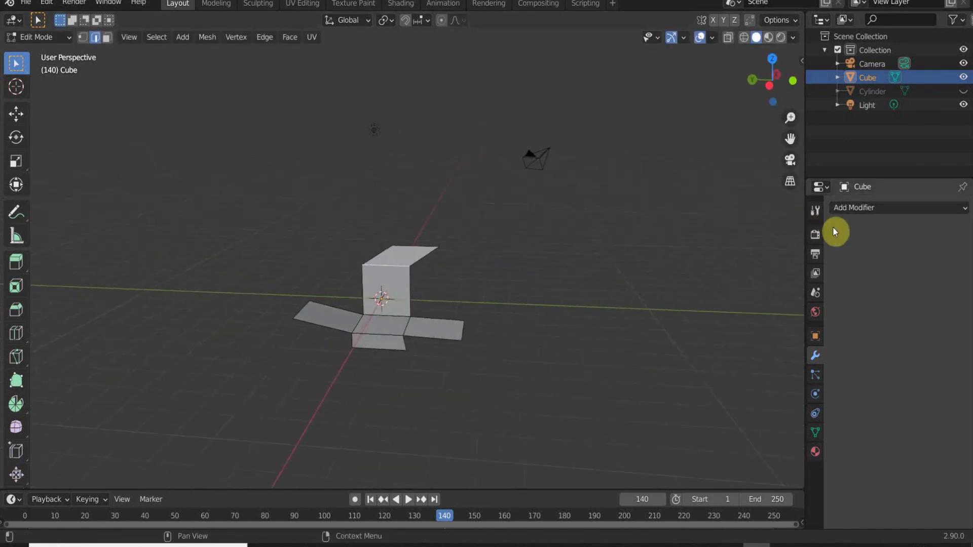
Select the whole unfolded cube mesh and return to Object Mode.
{"action": "key", "text": "b"}
{"action": "left_click_drag", "start_coordinate": [242, 211], "coordinate": [535, 422]}
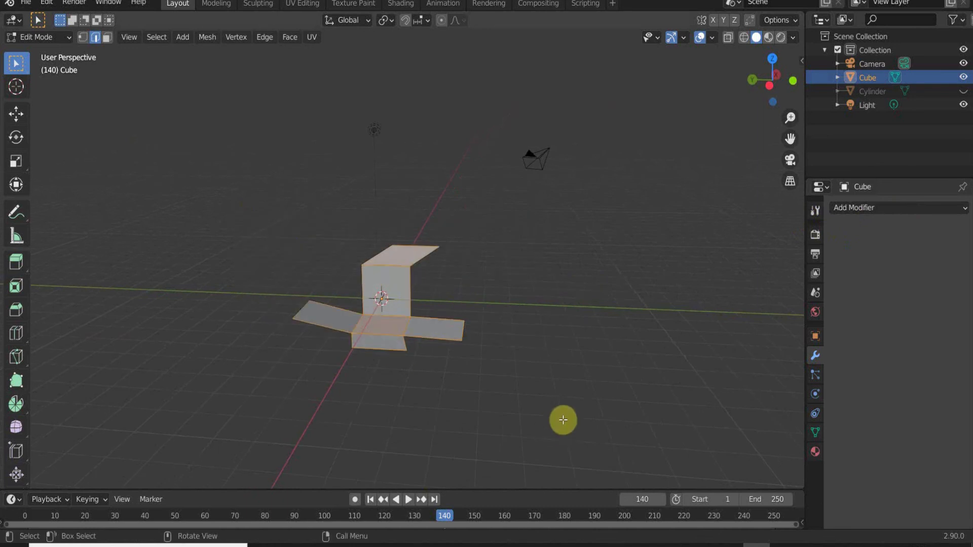
{"action": "key", "text": "Tab"}
{"action": "left_click", "coordinate": [891, 217]}
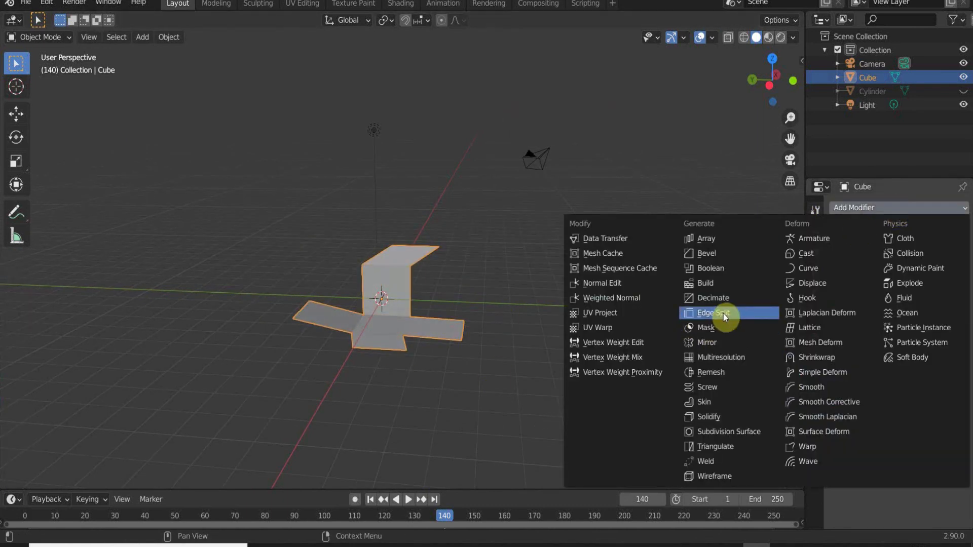
Delete the unfolded cube and add a new cube mesh in its place.
{"action": "key", "text": "x"}
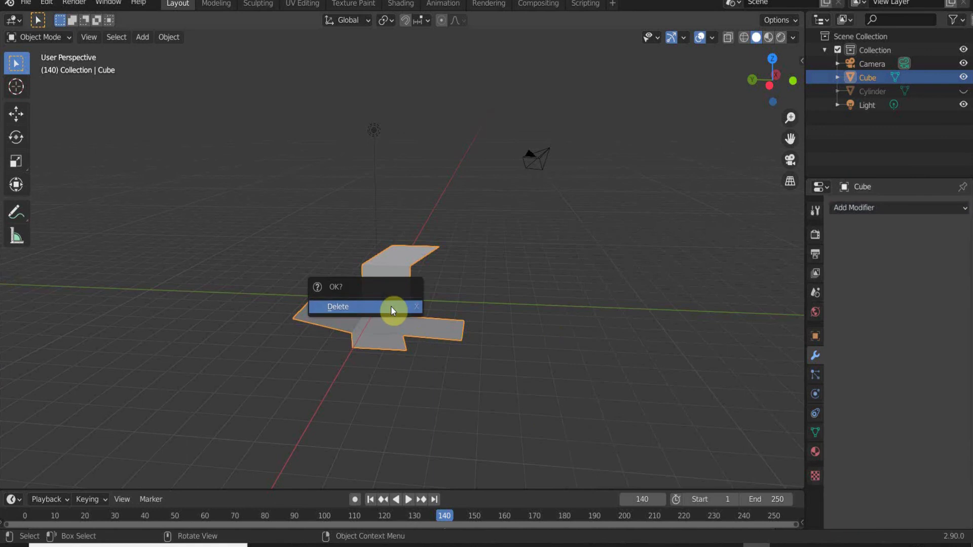
{"action": "left_click", "coordinate": [391, 306]}
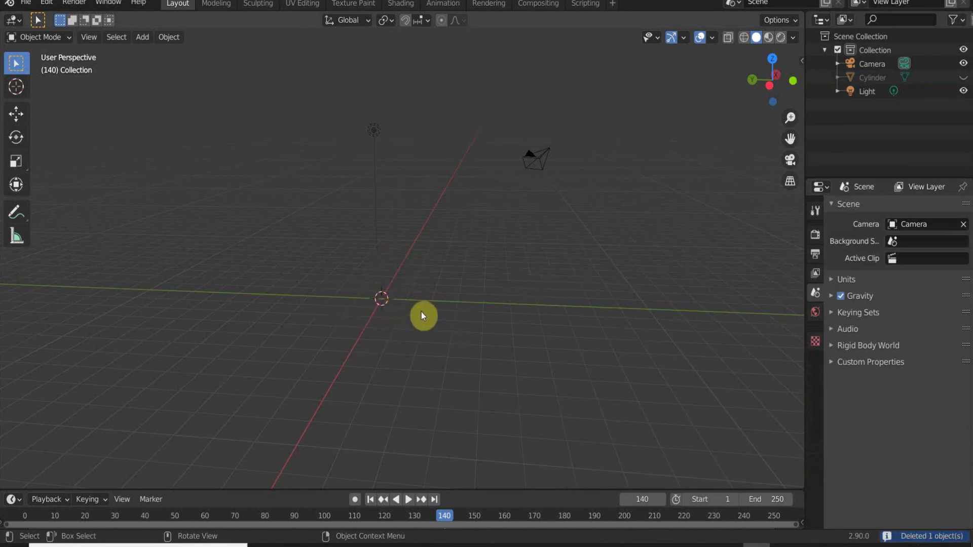
{"action": "key", "text": "shift+a"}
{"action": "mouse_move", "coordinate": [437, 265]}
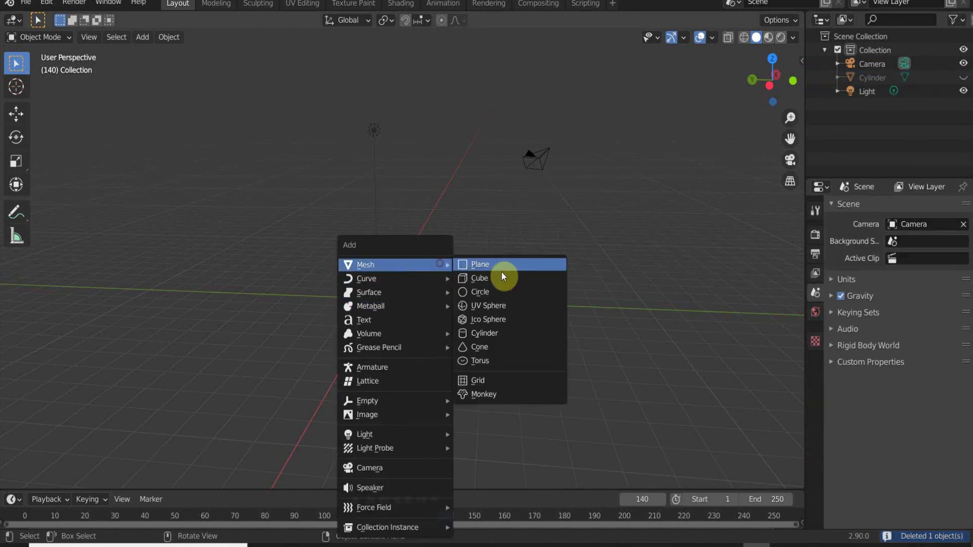
{"action": "left_click", "coordinate": [505, 280]}
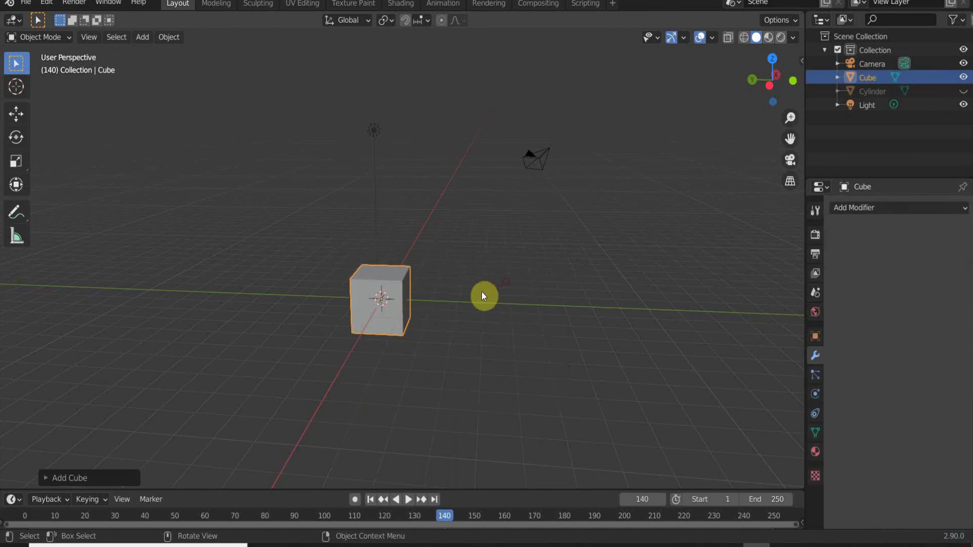
Add a Mask modifier to the new cube, and remove it again.
{"action": "left_click", "coordinate": [891, 209]}
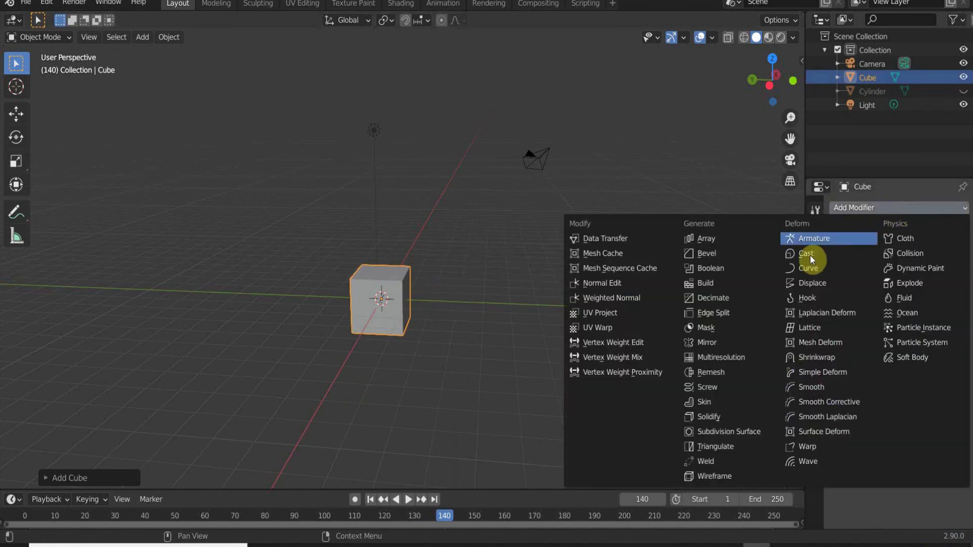
{"action": "left_click", "coordinate": [726, 327]}
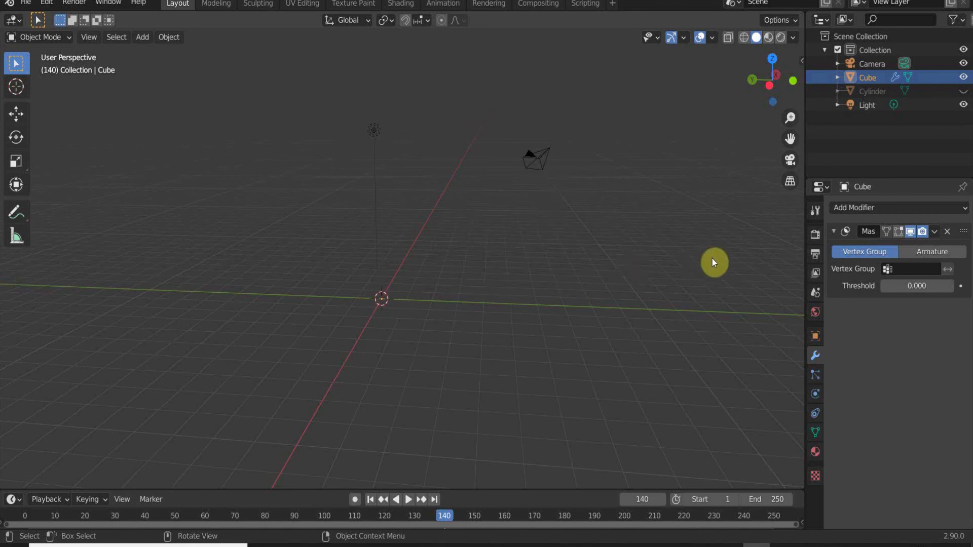
{"action": "left_click", "coordinate": [947, 233]}
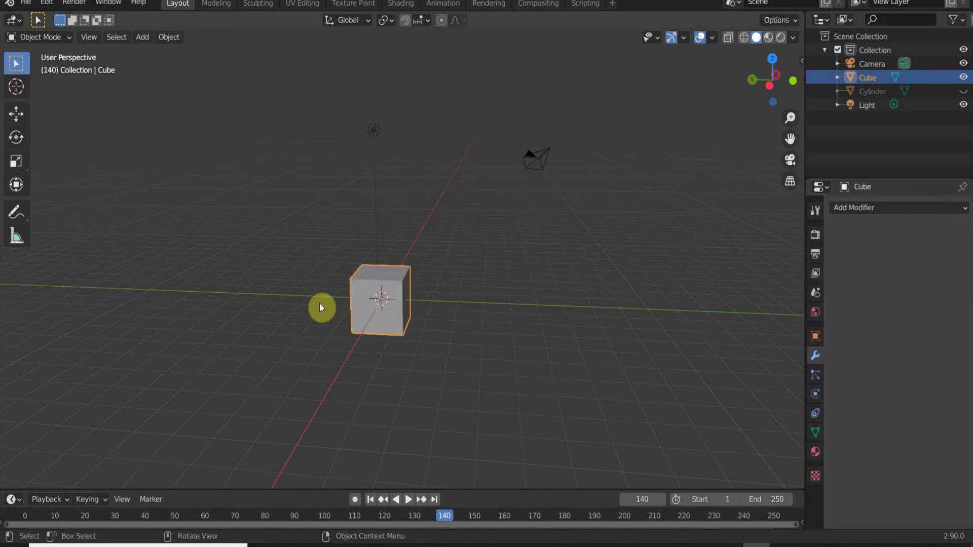
In Edit Mode, add one centred vertical loop cut that divides the cube into two equal halves.
{"action": "left_click", "coordinate": [897, 206]}
{"action": "scroll", "coordinate": [384, 328], "scroll_direction": "up", "scroll_amount": 2}
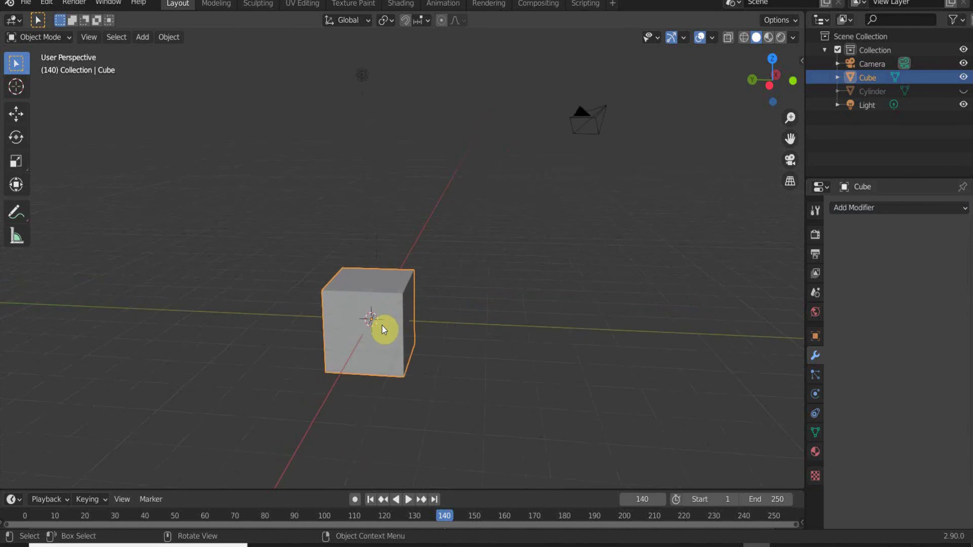
{"action": "middle_click_drag", "start_coordinate": [380, 384], "coordinate": [369, 304], "text": "shift"}
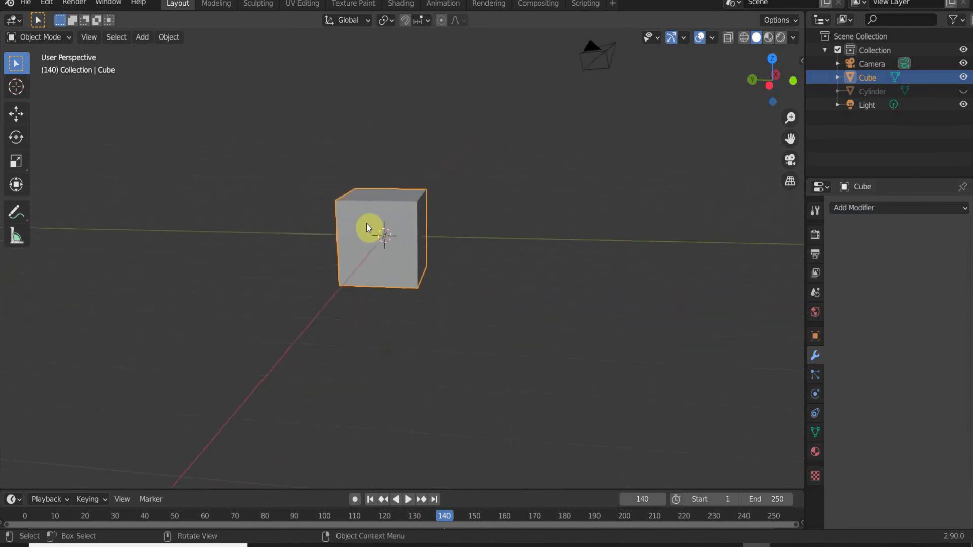
{"action": "middle_click_drag", "start_coordinate": [367, 227], "coordinate": [386, 243]}
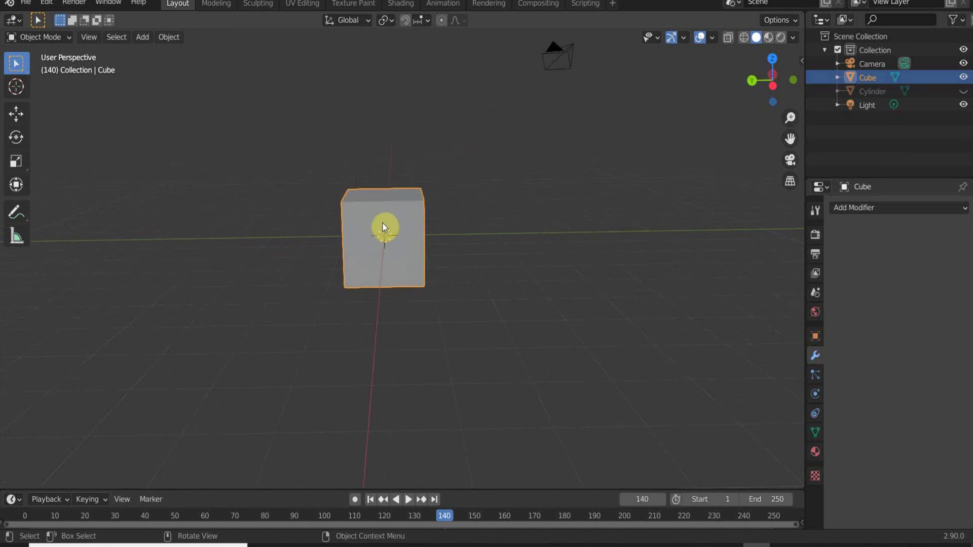
{"action": "key", "text": "Tab"}
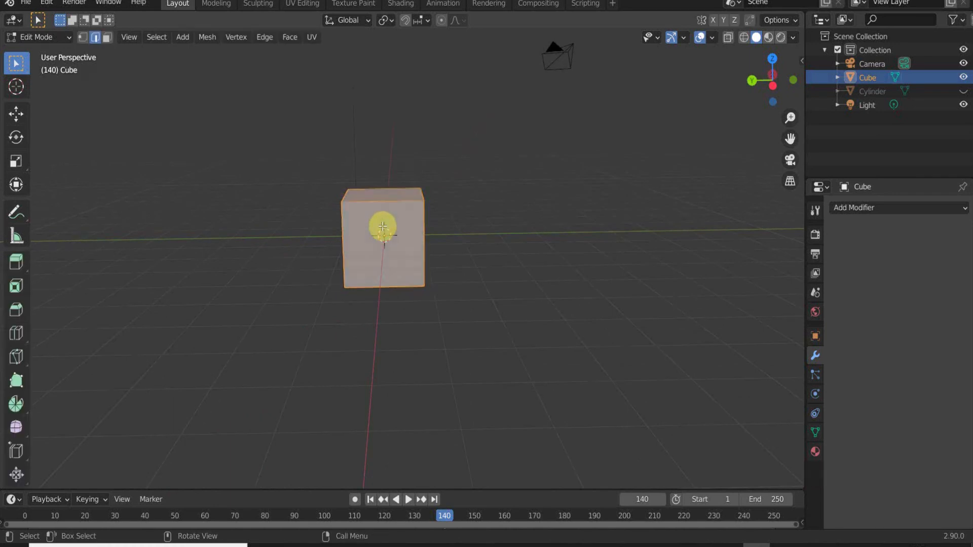
{"action": "scroll", "coordinate": [402, 258], "scroll_direction": "up", "scroll_amount": 8}
{"action": "scroll", "coordinate": [402, 258], "scroll_direction": "down", "scroll_amount": 5}
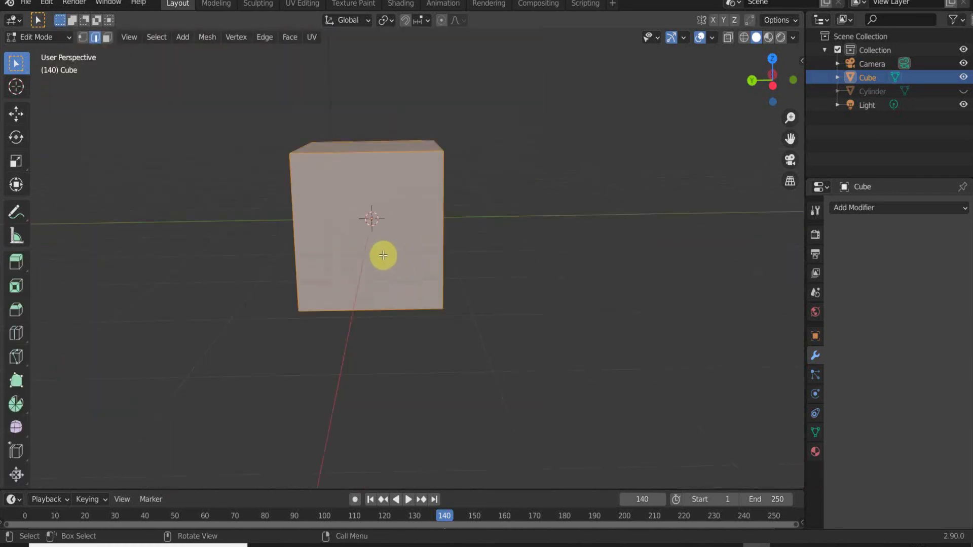
{"action": "middle_click_drag", "start_coordinate": [382, 256], "coordinate": [388, 257]}
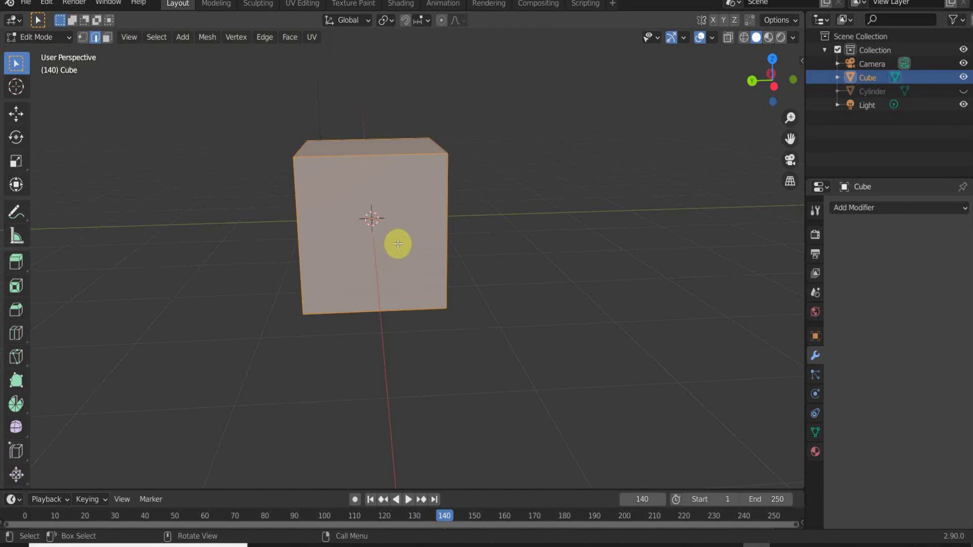
{"action": "key", "text": "ctrl+r"}
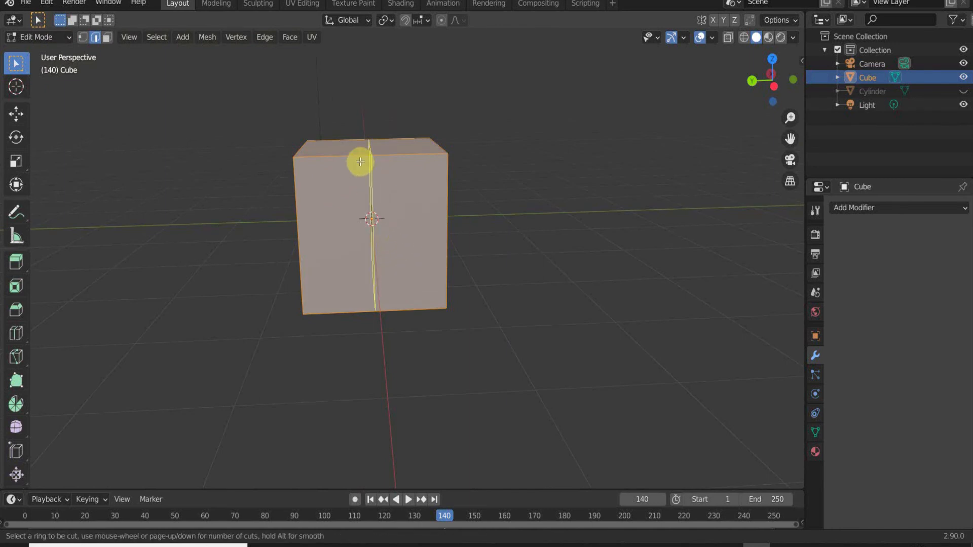
{"action": "left_click", "coordinate": [360, 162]}
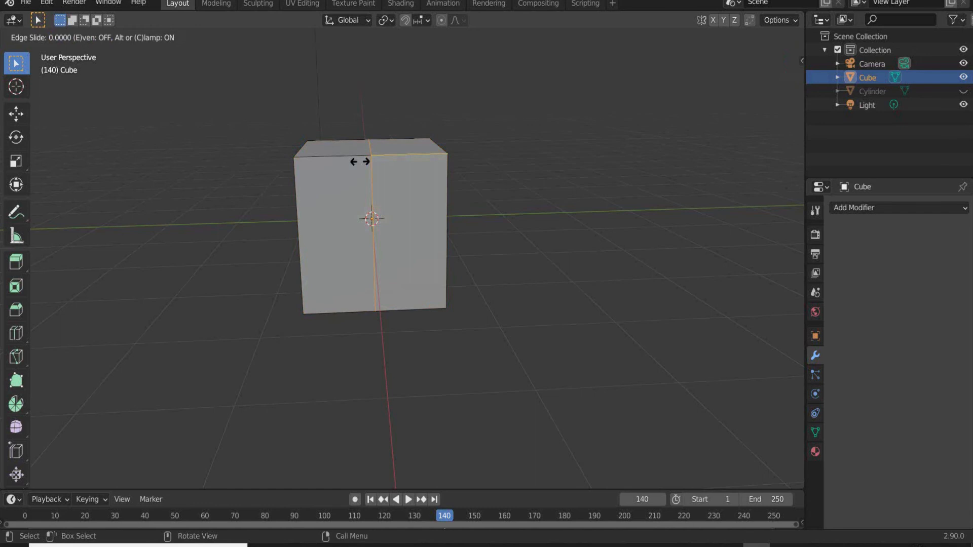
{"action": "right_click", "coordinate": [359, 161]}
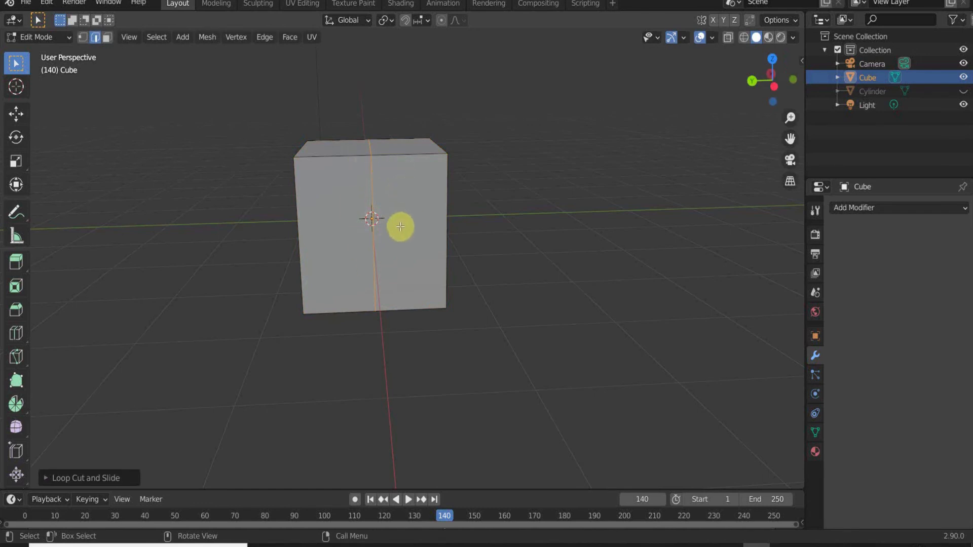
In vertex selection mode, delete the four corner vertices on the cube's +Y side to remove that half.
{"action": "key", "text": "1"}
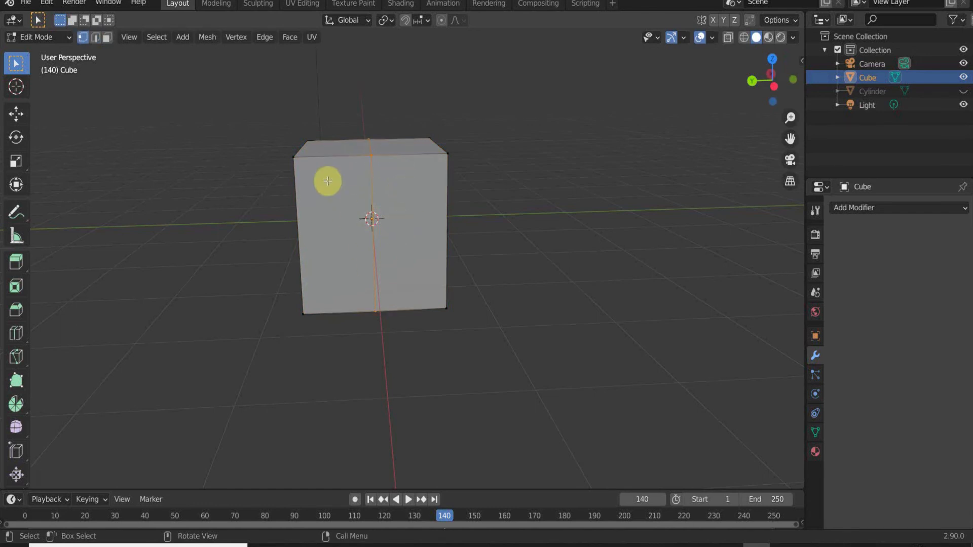
{"action": "middle_click_drag", "start_coordinate": [372, 186], "coordinate": [352, 170]}
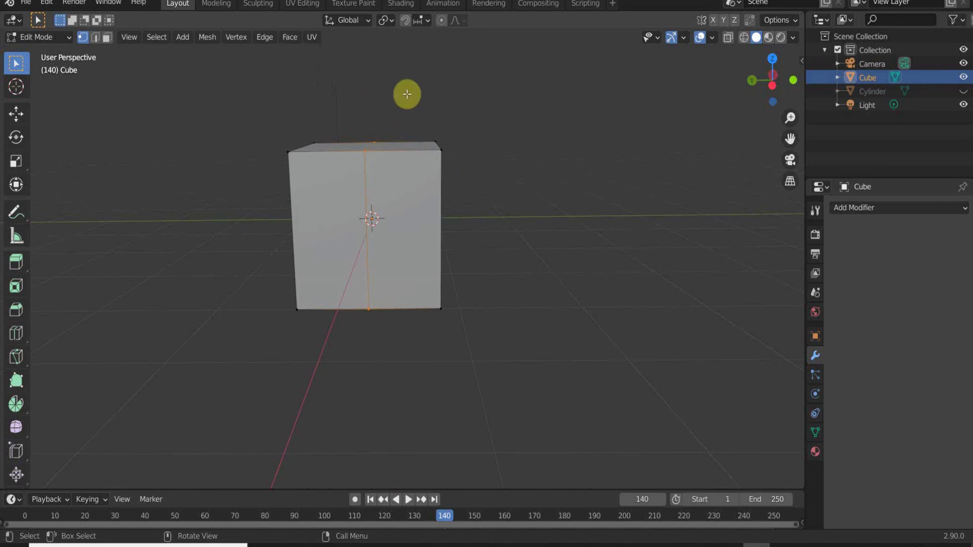
{"action": "middle_click_drag", "start_coordinate": [471, 215], "coordinate": [407, 215]}
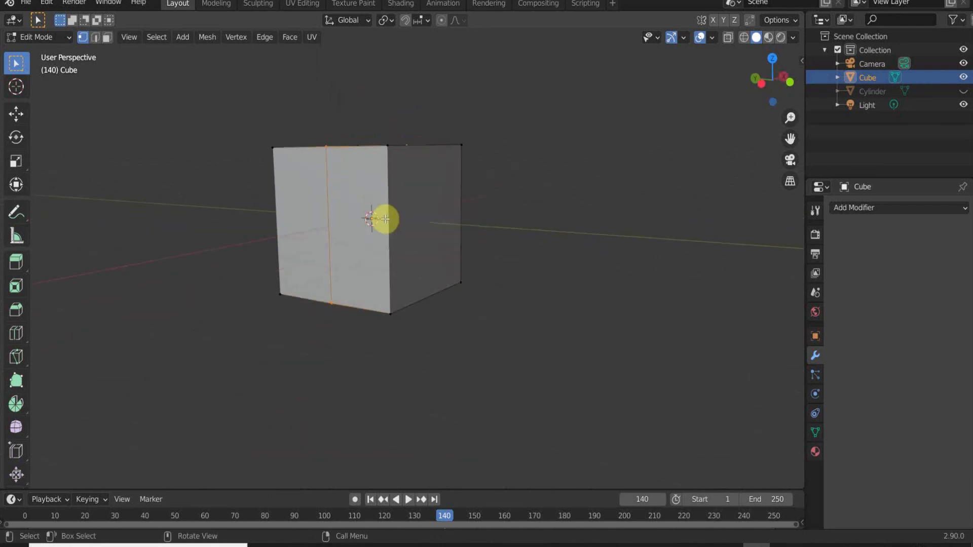
{"action": "middle_click_drag", "start_coordinate": [419, 218], "coordinate": [365, 182]}
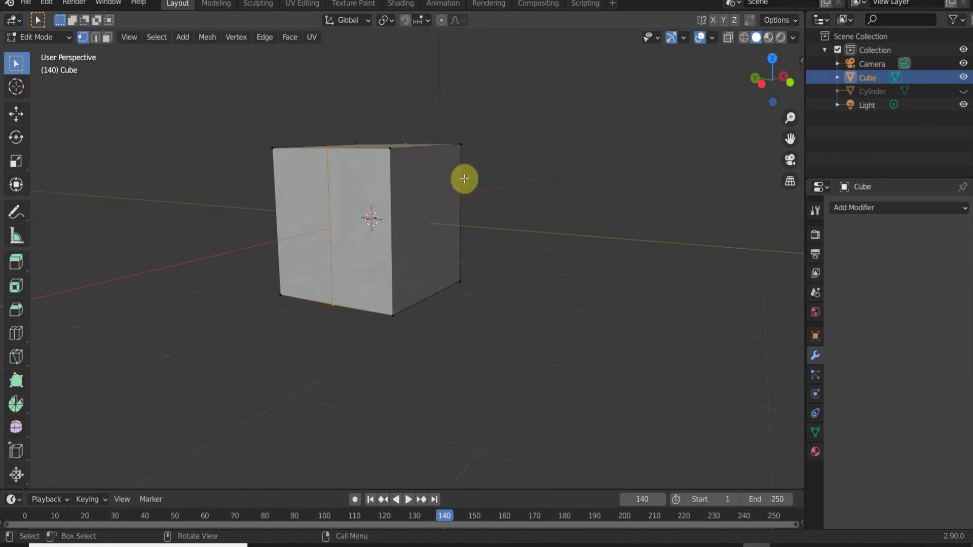
{"action": "middle_click_drag", "start_coordinate": [397, 161], "coordinate": [481, 187]}
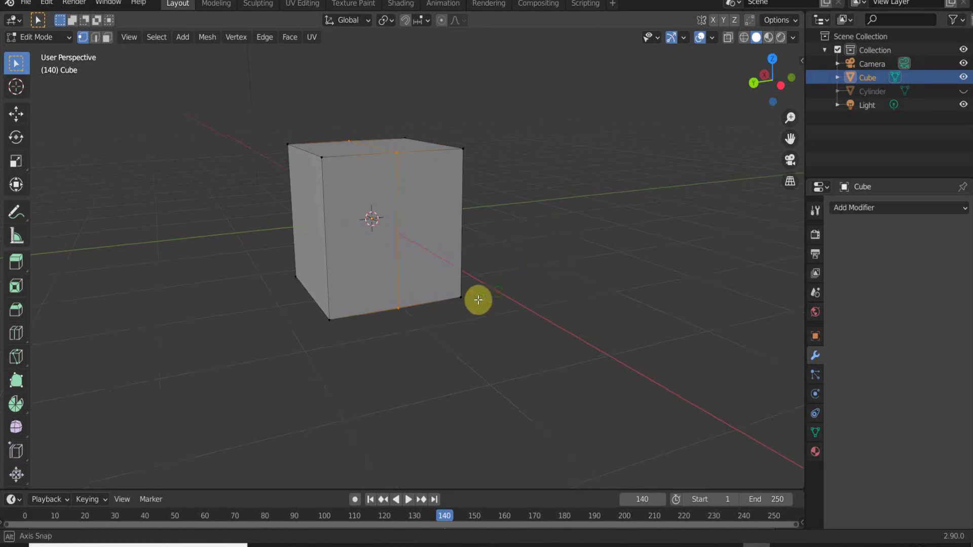
{"action": "middle_click_drag", "start_coordinate": [477, 298], "coordinate": [464, 291]}
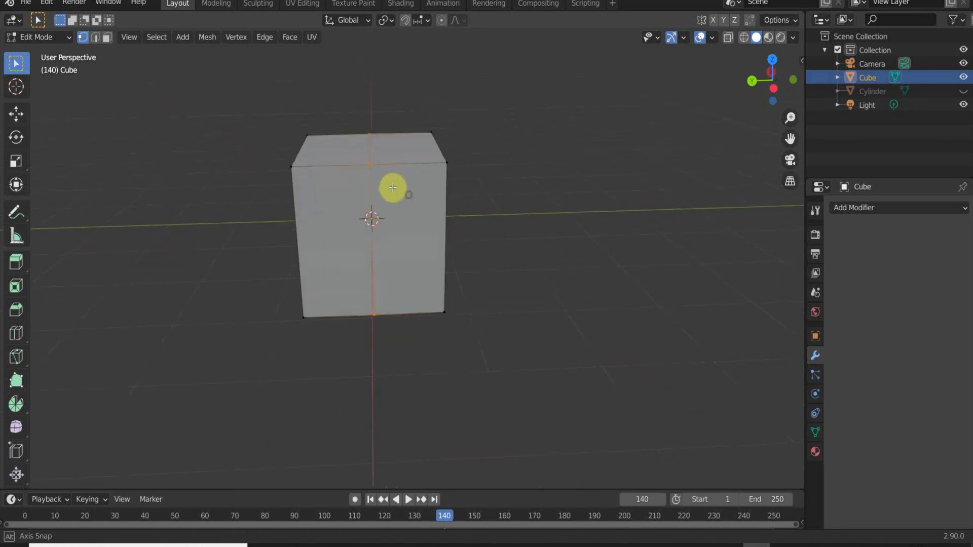
{"action": "middle_click_drag", "start_coordinate": [393, 191], "coordinate": [391, 139]}
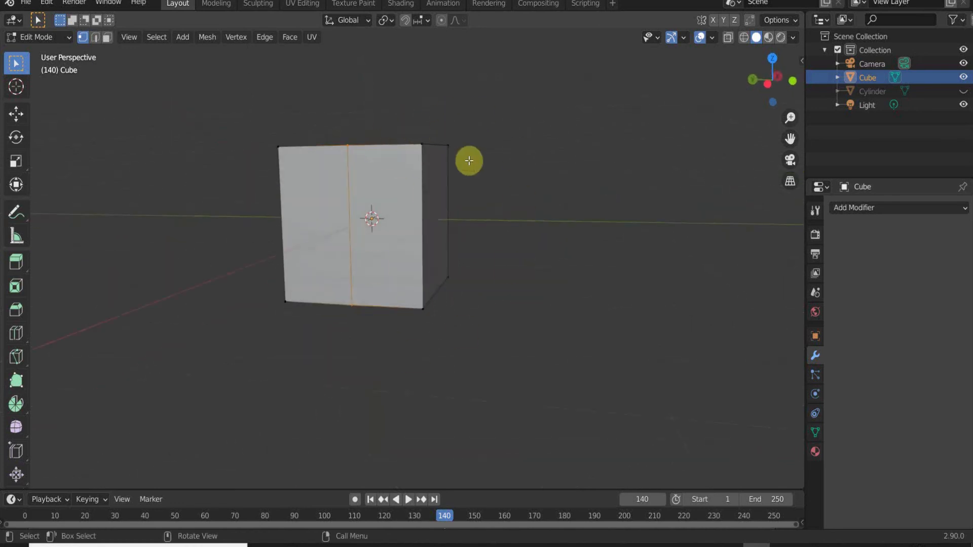
{"action": "middle_click_drag", "start_coordinate": [467, 161], "coordinate": [350, 179]}
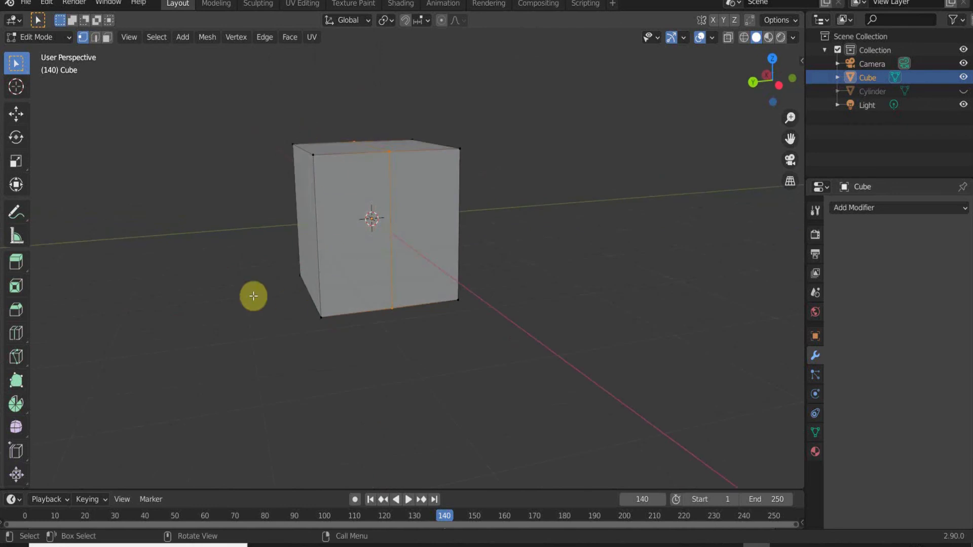
{"action": "middle_click_drag", "start_coordinate": [371, 310], "coordinate": [389, 324]}
{"action": "left_click_drag", "start_coordinate": [201, 120], "coordinate": [337, 366]}
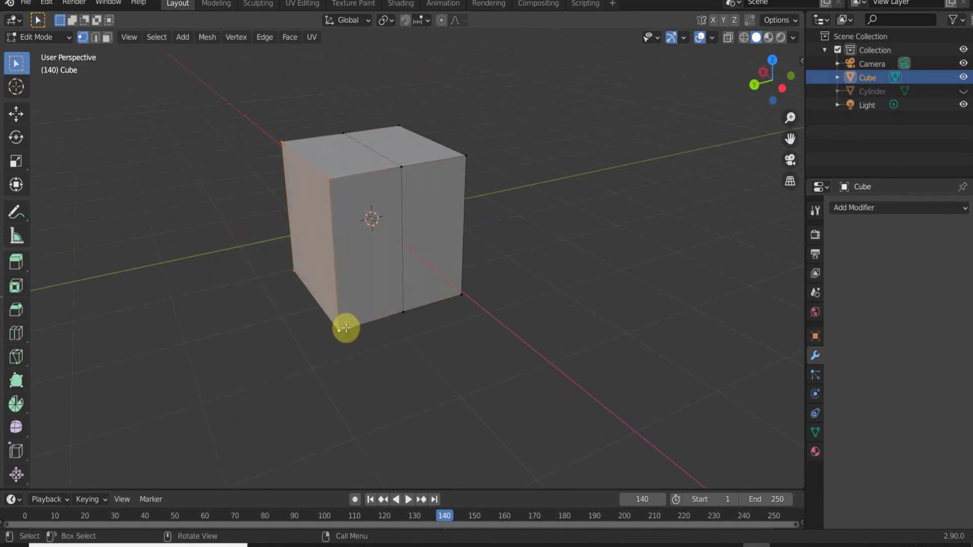
{"action": "key", "text": "x"}
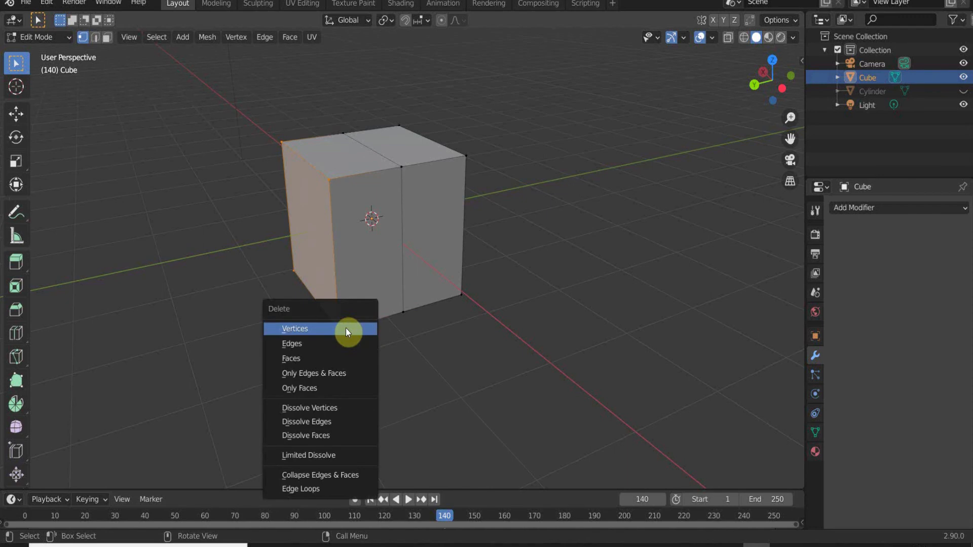
{"action": "left_click", "coordinate": [346, 327]}
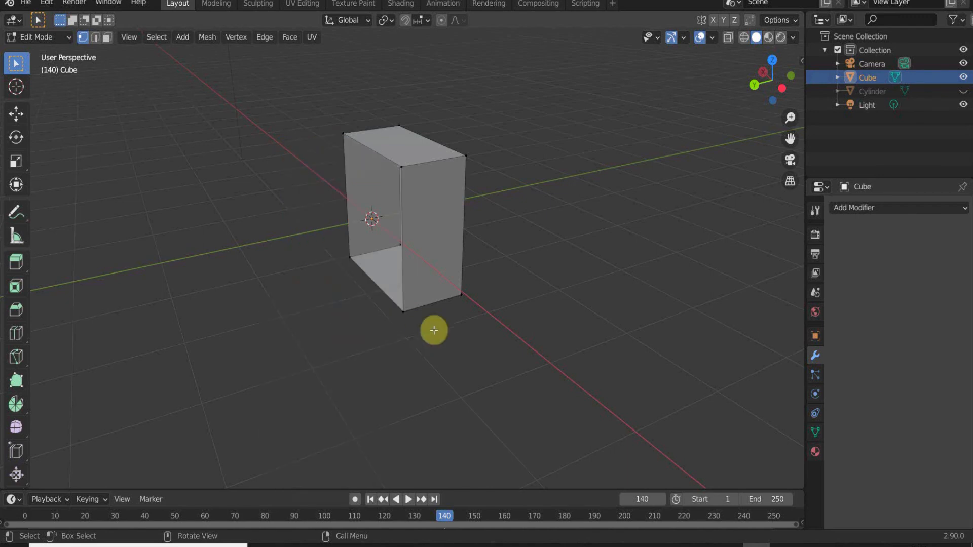
Select all vertices of the remaining half cube and return to Object Mode.
{"action": "middle_click_drag", "start_coordinate": [432, 329], "coordinate": [367, 284]}
{"action": "left_click_drag", "start_coordinate": [332, 111], "coordinate": [581, 406]}
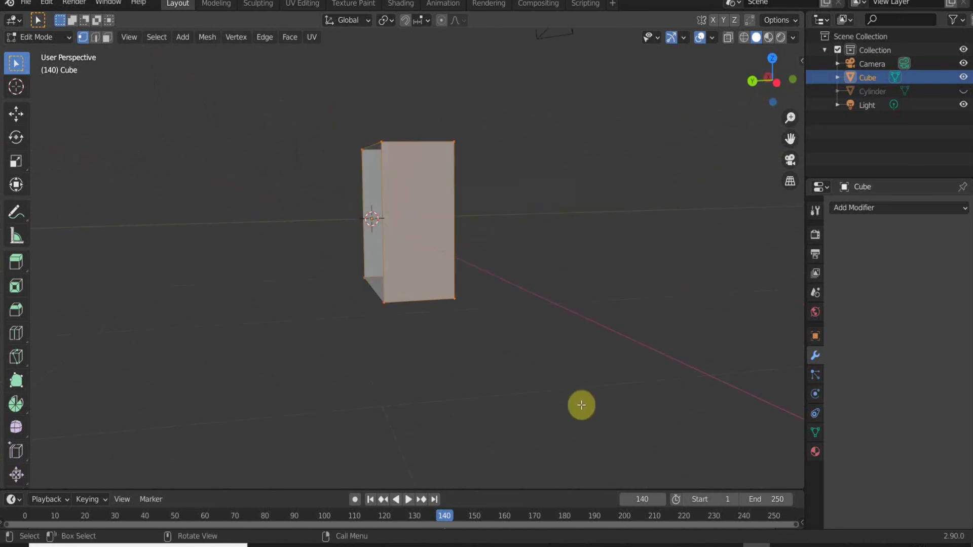
{"action": "key", "text": "Tab"}
{"action": "middle_click_drag", "start_coordinate": [560, 406], "coordinate": [506, 430]}
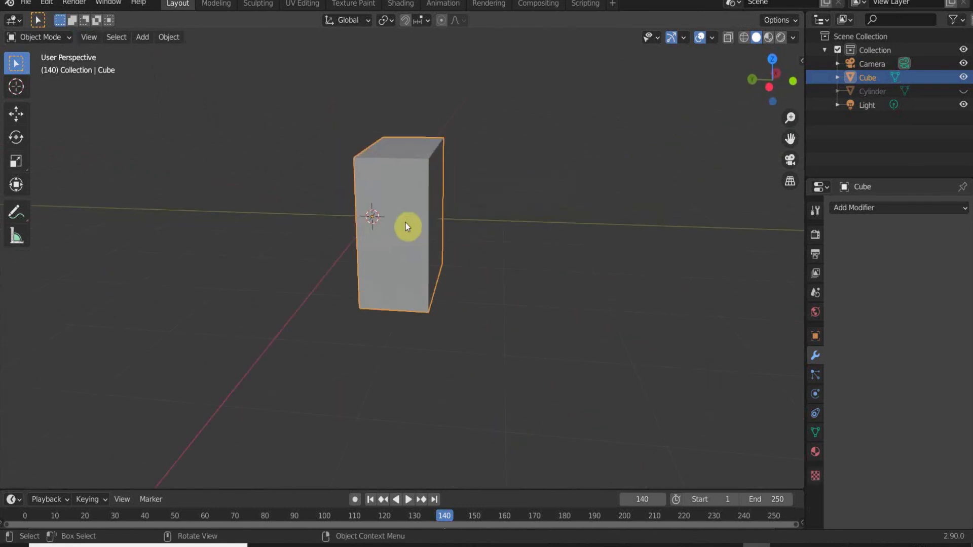
Add a Mirror modifier to the half cube and enable its Y axis in addition to X.
{"action": "key", "text": "Tab"}
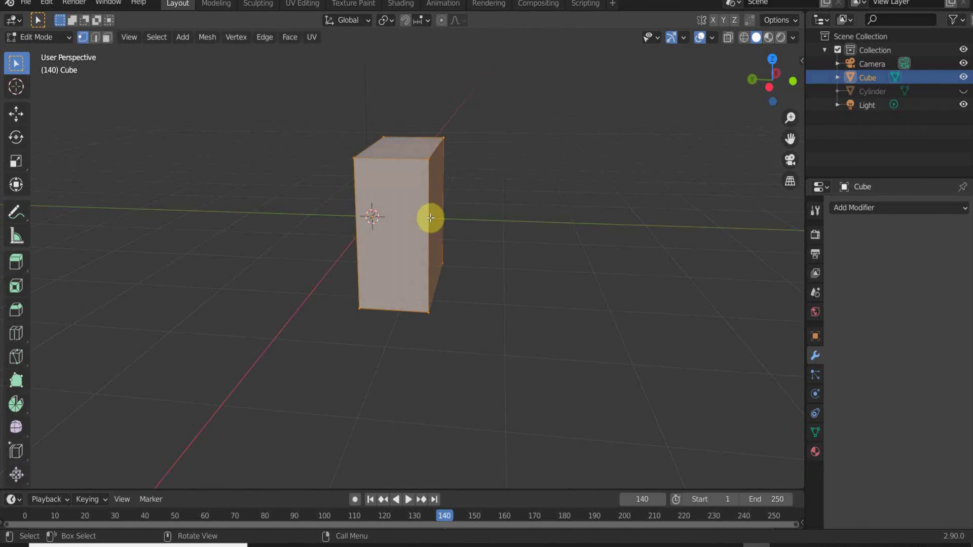
{"action": "key", "text": "Tab"}
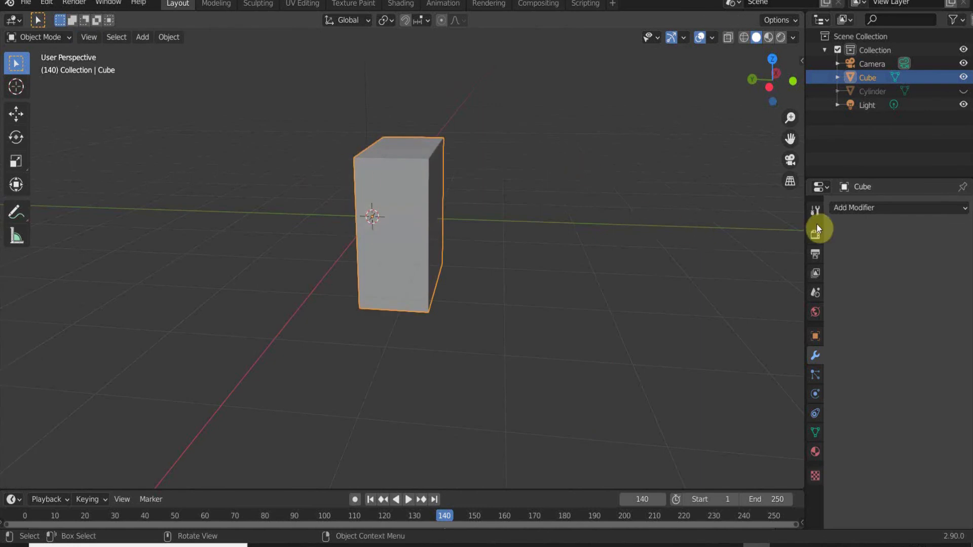
{"action": "left_click", "coordinate": [942, 208]}
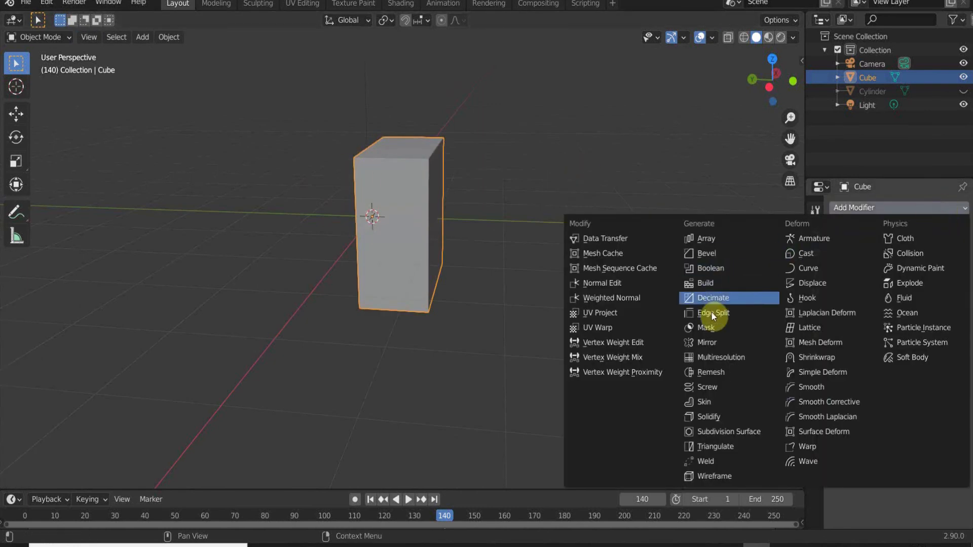
{"action": "left_click", "coordinate": [724, 345]}
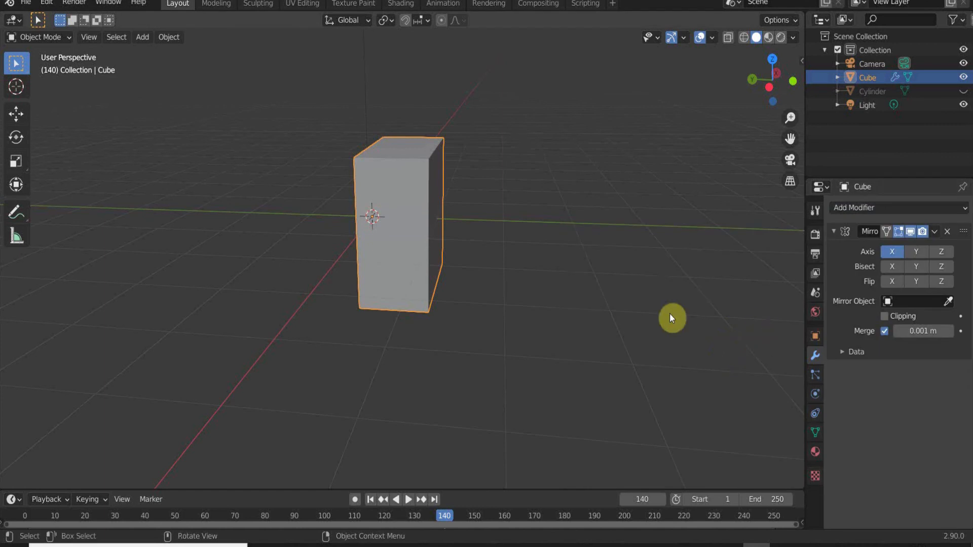
{"action": "middle_click_drag", "start_coordinate": [533, 311], "coordinate": [460, 223]}
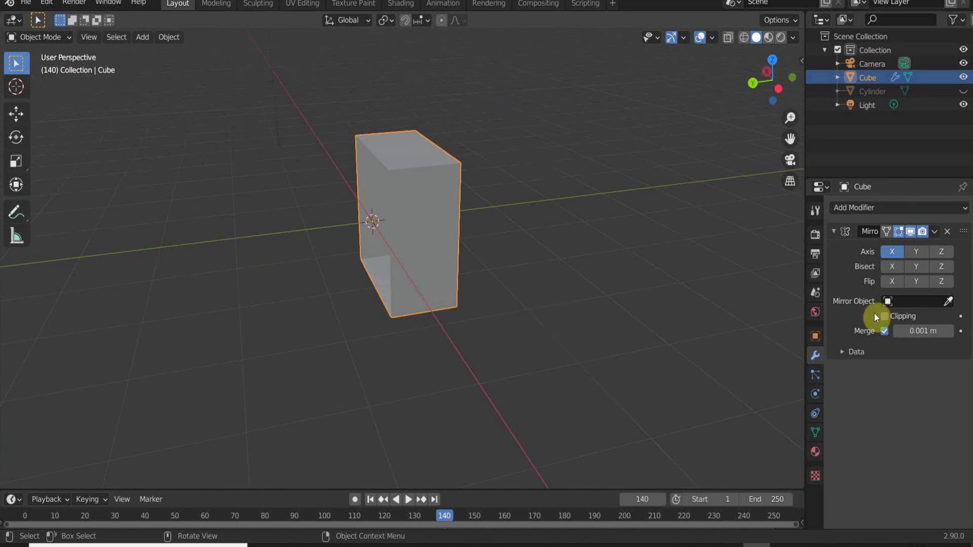
{"action": "left_click", "coordinate": [915, 252]}
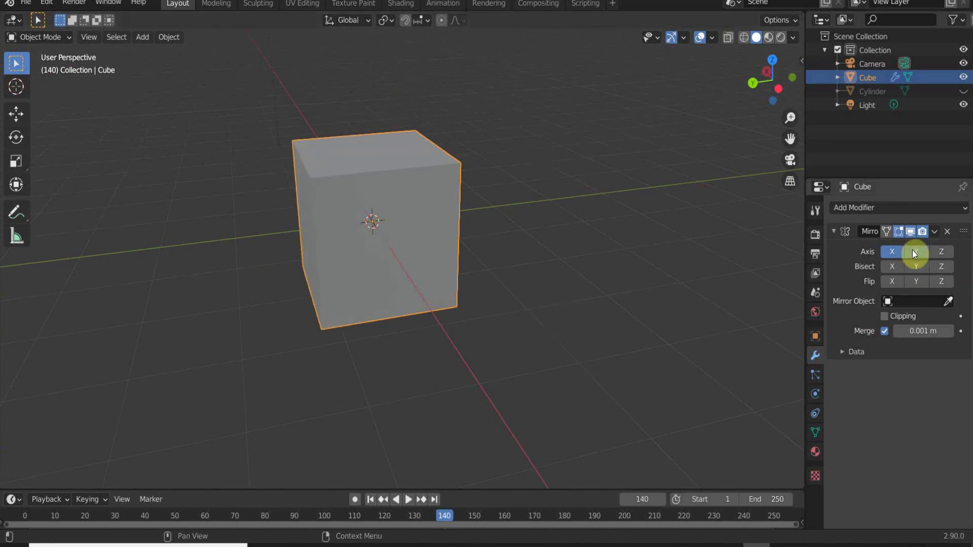
{"action": "middle_click_drag", "start_coordinate": [432, 356], "coordinate": [400, 325]}
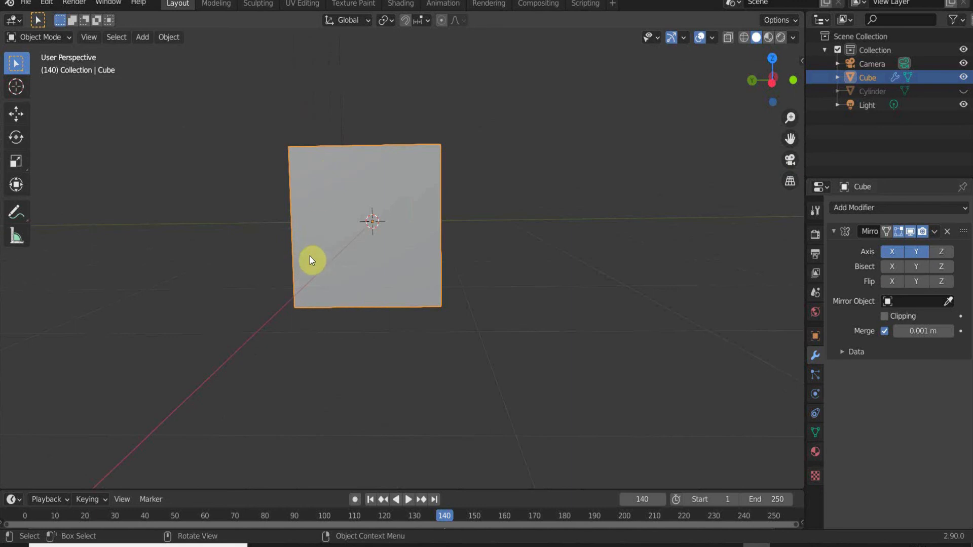
In Edit Mode, move one upper outer corner vertex of the mirrored half cube upward and outward.
{"action": "key", "text": "Tab"}
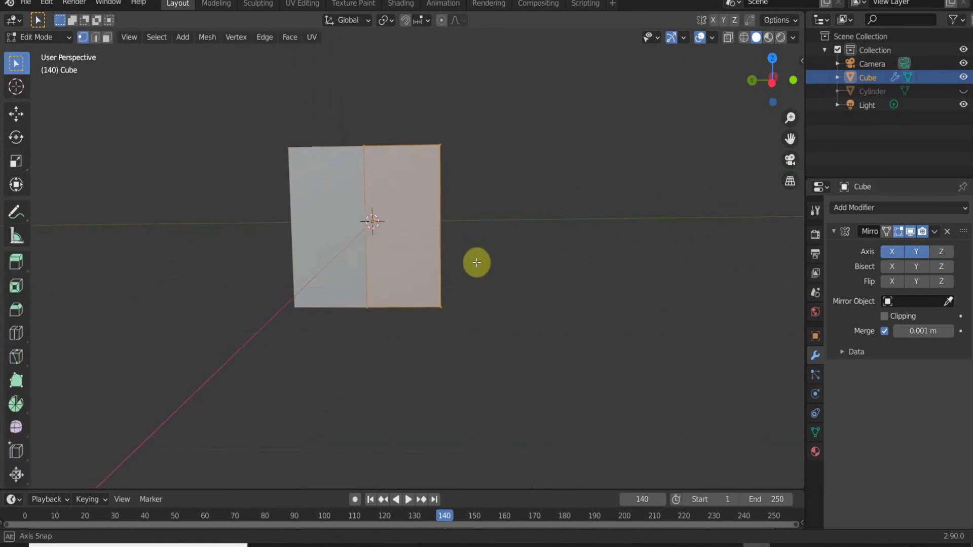
{"action": "middle_click_drag", "start_coordinate": [477, 262], "coordinate": [380, 204]}
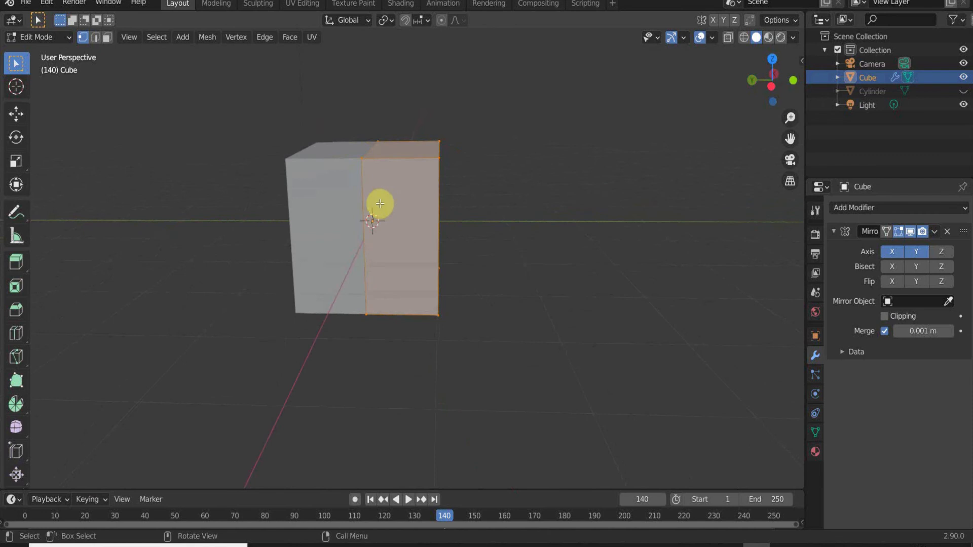
{"action": "left_click", "coordinate": [439, 159]}
{"action": "key", "text": "g"}
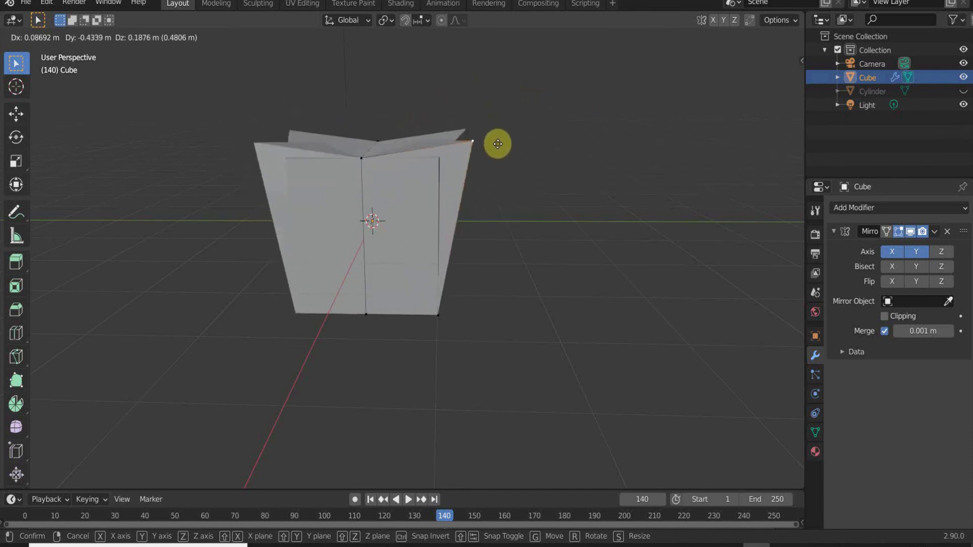
{"action": "right_click", "coordinate": [485, 155]}
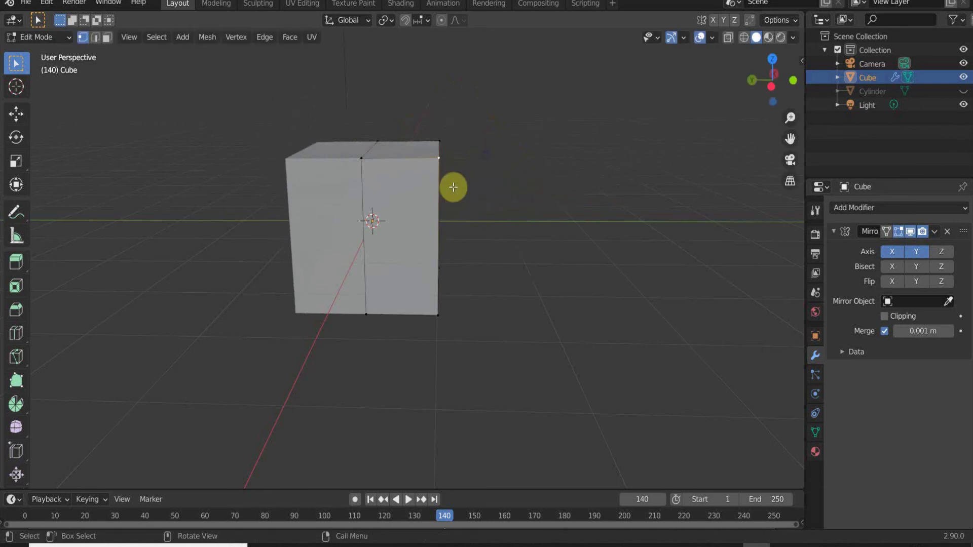
{"action": "middle_click_drag", "start_coordinate": [424, 205], "coordinate": [362, 197]}
{"action": "middle_click_drag", "start_coordinate": [411, 220], "coordinate": [347, 243], "text": "shift"}
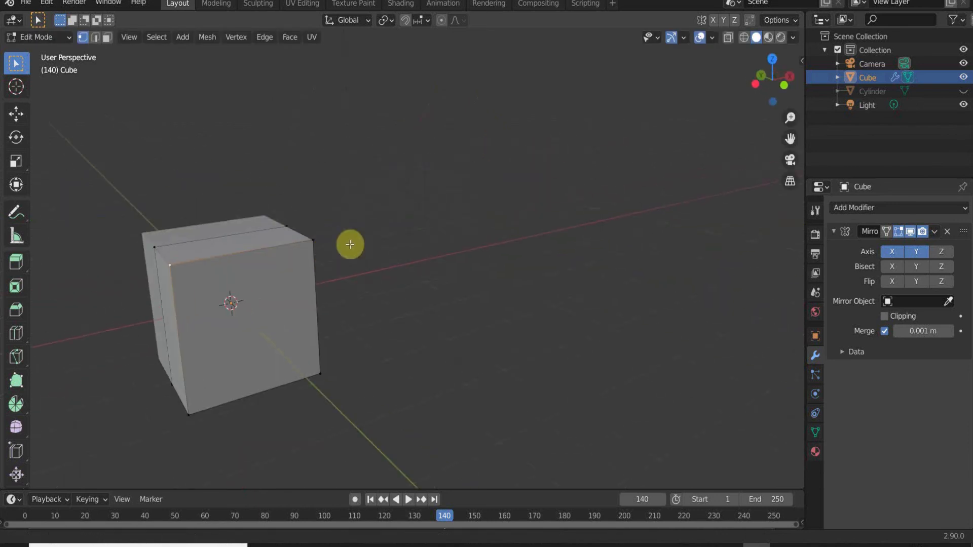
{"action": "middle_click_drag", "start_coordinate": [277, 282], "coordinate": [354, 281]}
{"action": "key", "text": "g"}
{"action": "left_click", "coordinate": [473, 199]}
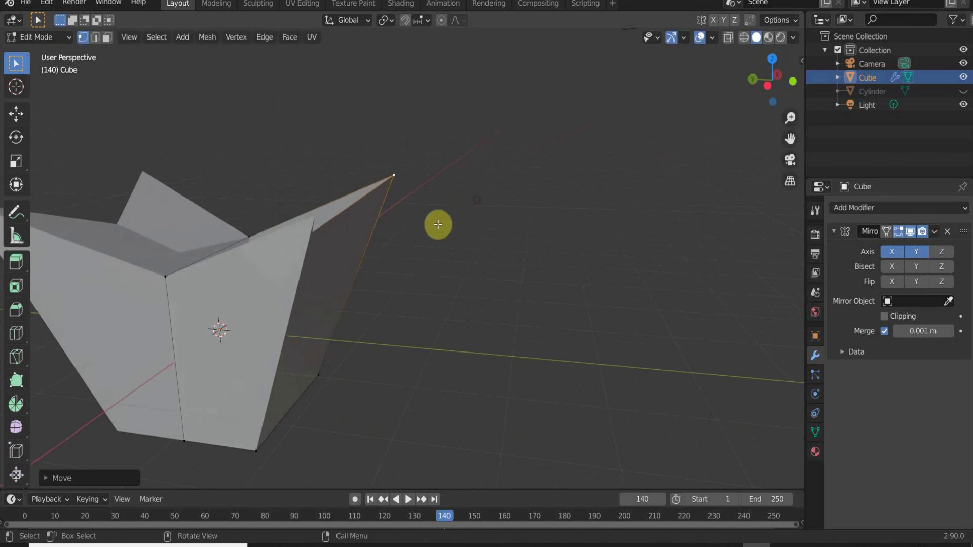
{"action": "middle_click_drag", "start_coordinate": [436, 224], "coordinate": [371, 266]}
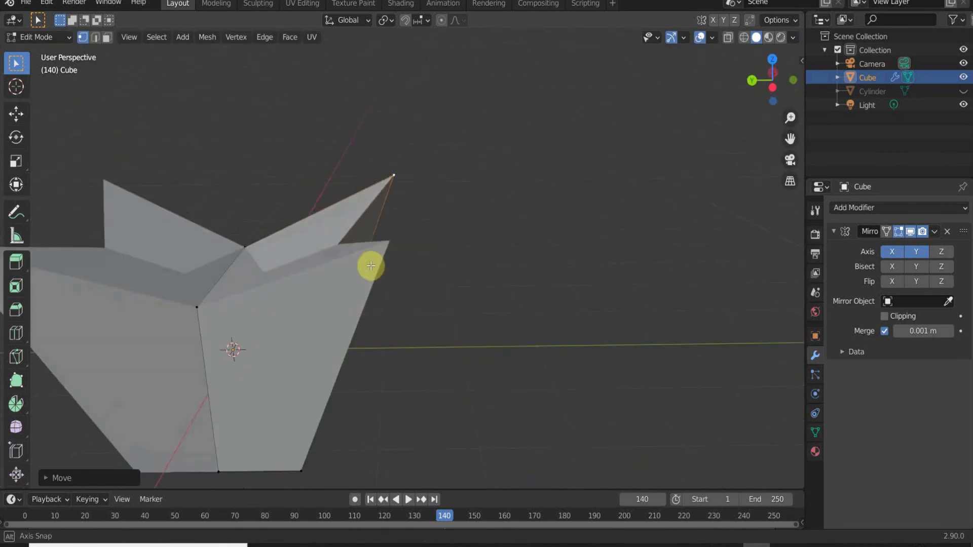
Move a lower outer corner vertex of the mirrored mesh outward and down by about 2.5 m to form a star shape.
{"action": "scroll", "coordinate": [366, 283], "scroll_direction": "down", "scroll_amount": 4}
{"action": "middle_click_drag", "start_coordinate": [306, 323], "coordinate": [336, 246]}
{"action": "scroll", "coordinate": [362, 231], "scroll_direction": "down", "scroll_amount": 4}
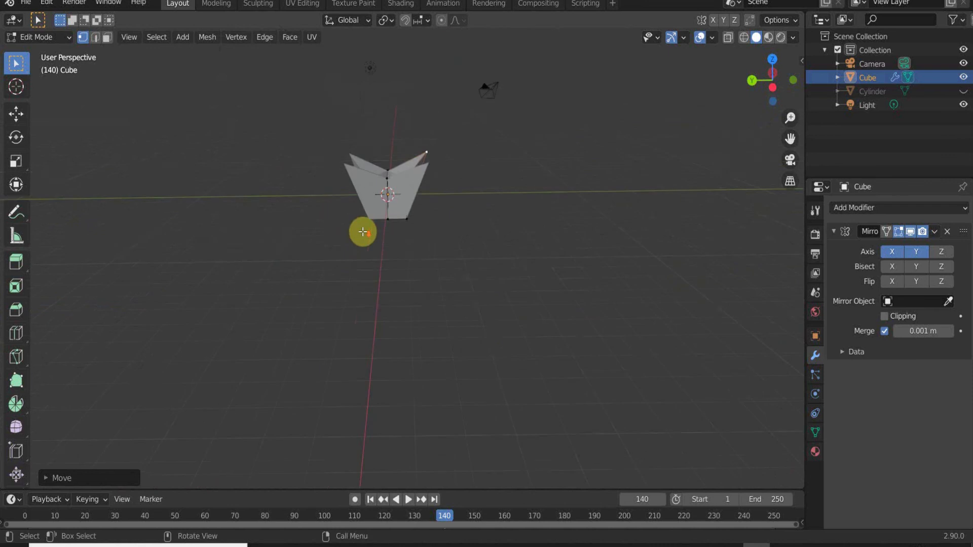
{"action": "middle_click_drag", "start_coordinate": [404, 217], "coordinate": [382, 210]}
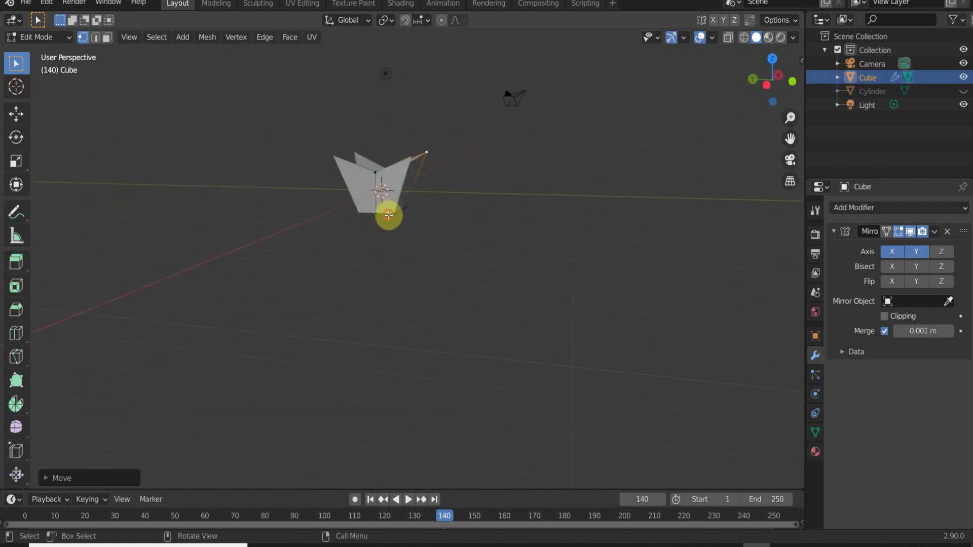
{"action": "left_click", "coordinate": [389, 215]}
{"action": "key", "text": "g"}
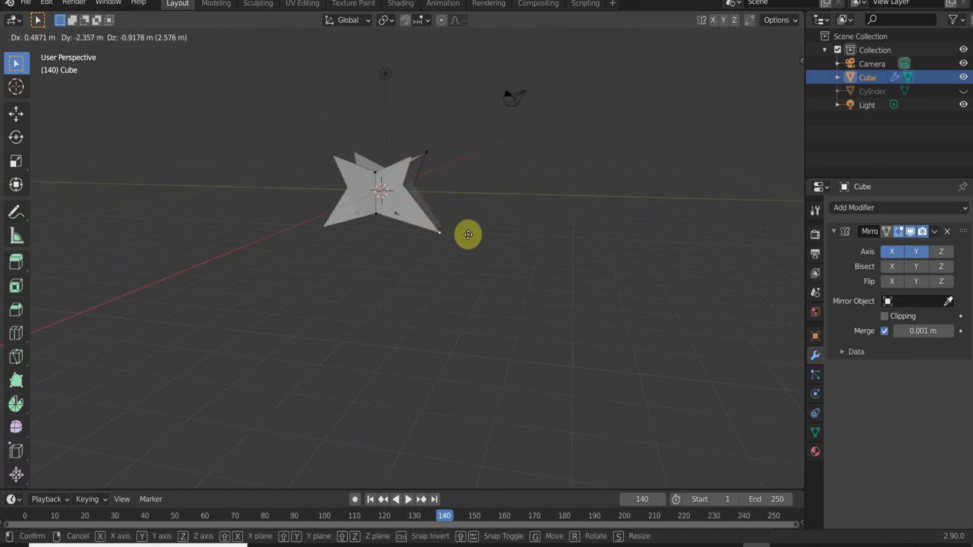
{"action": "left_click", "coordinate": [464, 236]}
{"action": "middle_click_drag", "start_coordinate": [434, 243], "coordinate": [482, 238]}
{"action": "middle_click_drag", "start_coordinate": [580, 203], "coordinate": [478, 239]}
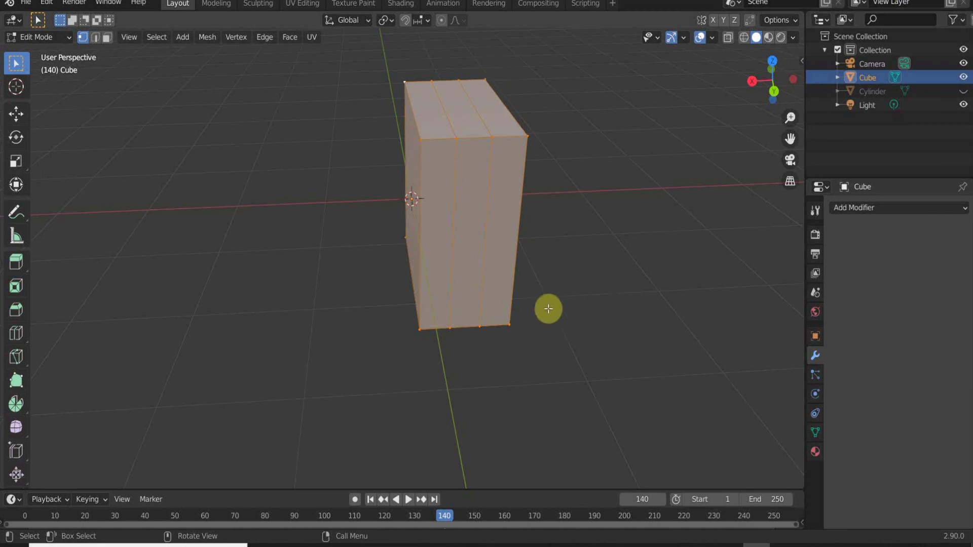
Return the new half cube with its vertical loop cuts to Object Mode.
{"action": "key", "text": "Tab"}
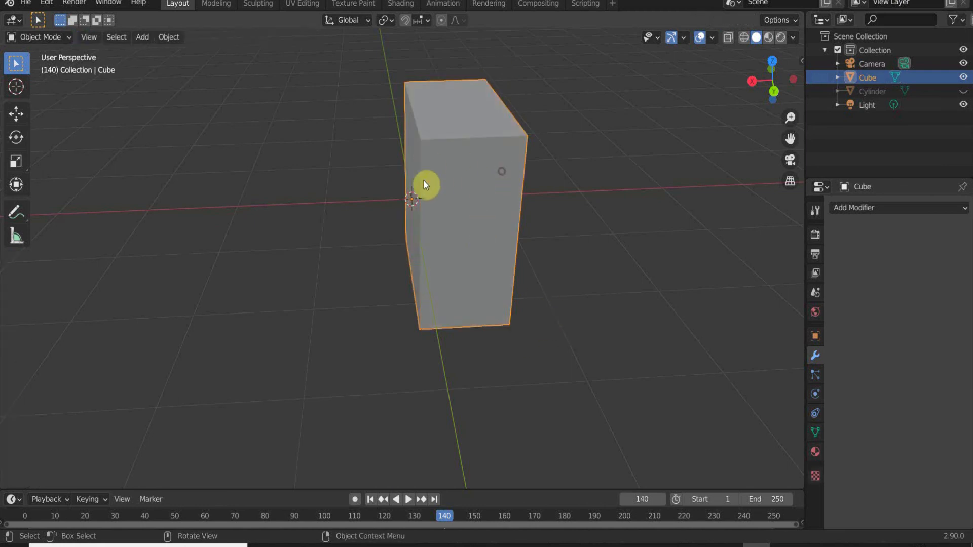
Add a Mirror modifier to the half cube, mirroring it across the X axis.
{"action": "left_click", "coordinate": [918, 211]}
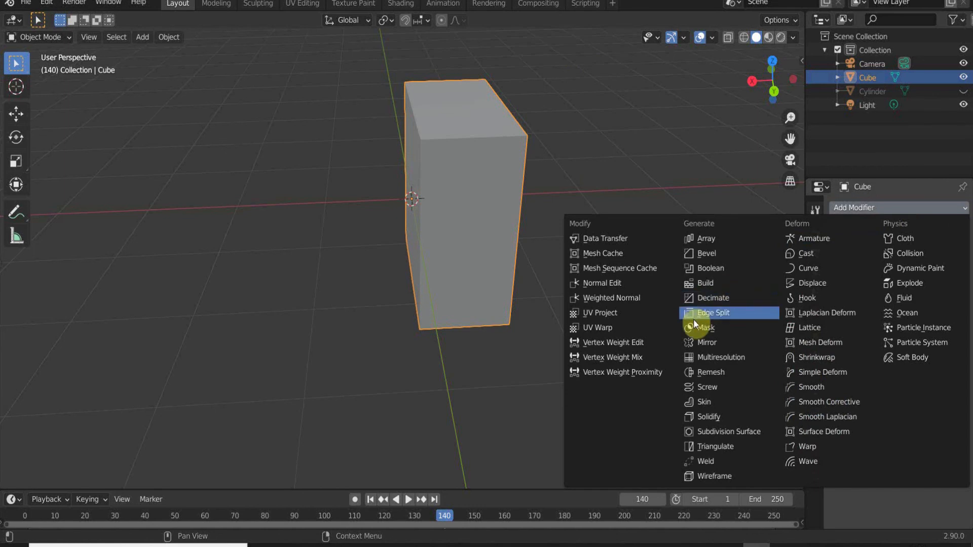
{"action": "left_click", "coordinate": [723, 342]}
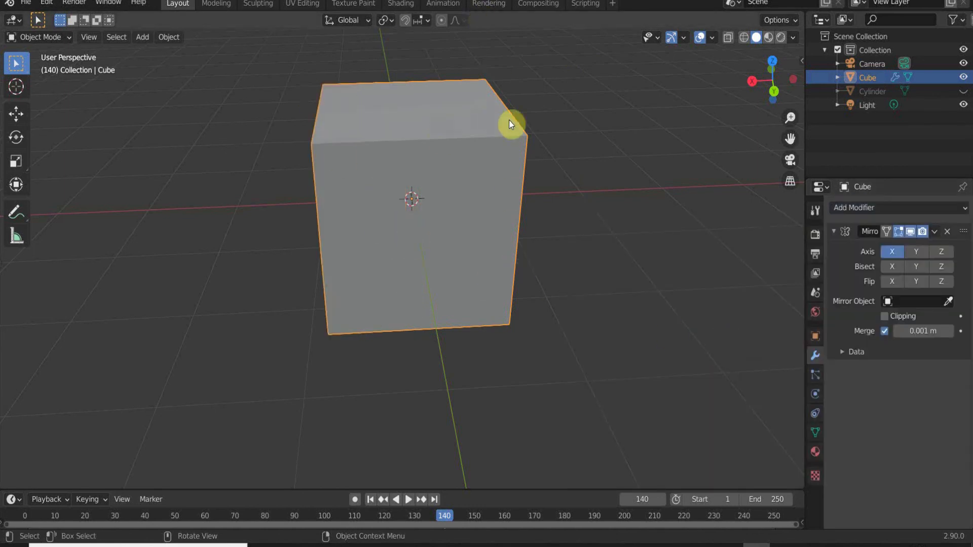
{"action": "middle_click_drag", "start_coordinate": [471, 268], "coordinate": [436, 199]}
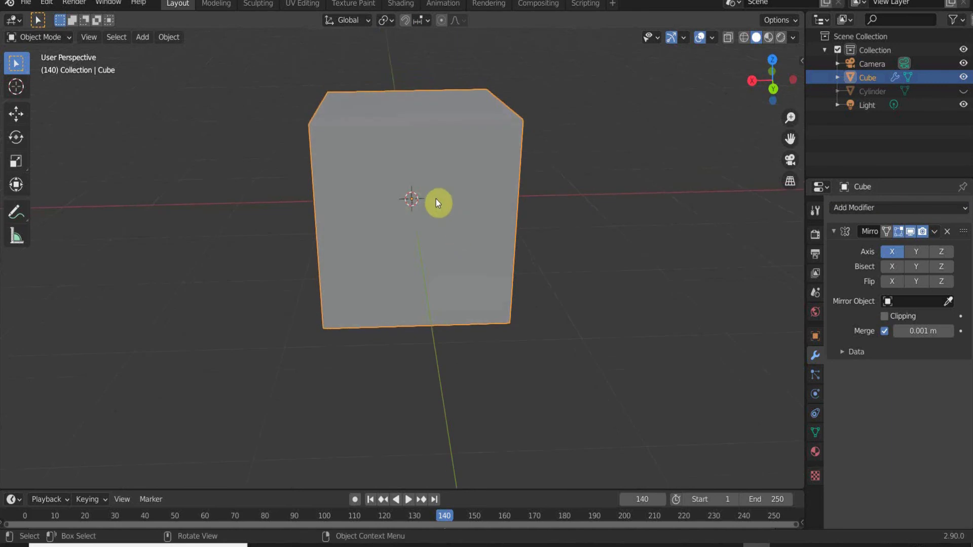
In Edit Mode, pull the front and rear top corner vertices on the half cube's outer side outward.
{"action": "key", "text": "Tab"}
{"action": "middle_click_drag", "start_coordinate": [549, 241], "coordinate": [537, 102]}
{"action": "left_click", "coordinate": [529, 105]}
{"action": "key", "text": "g"}
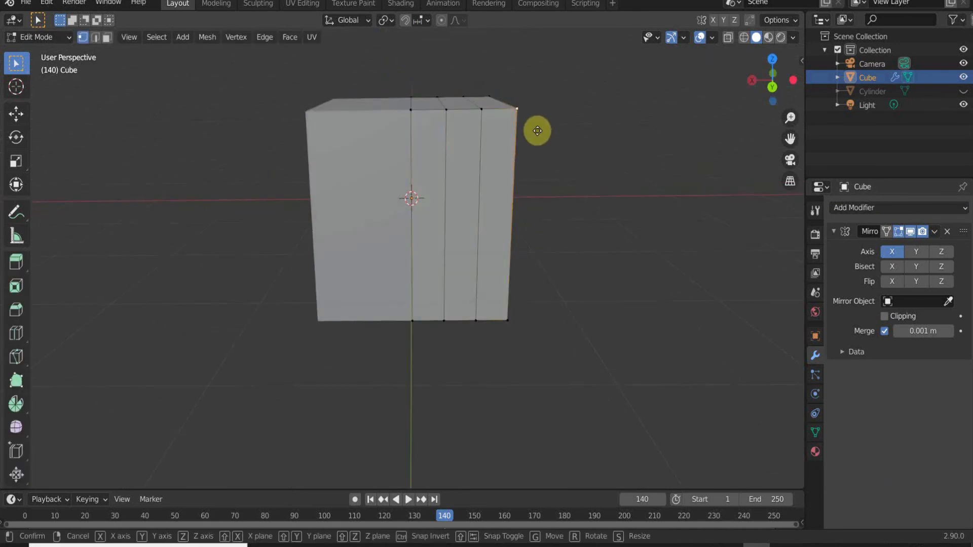
{"action": "left_click", "coordinate": [569, 103]}
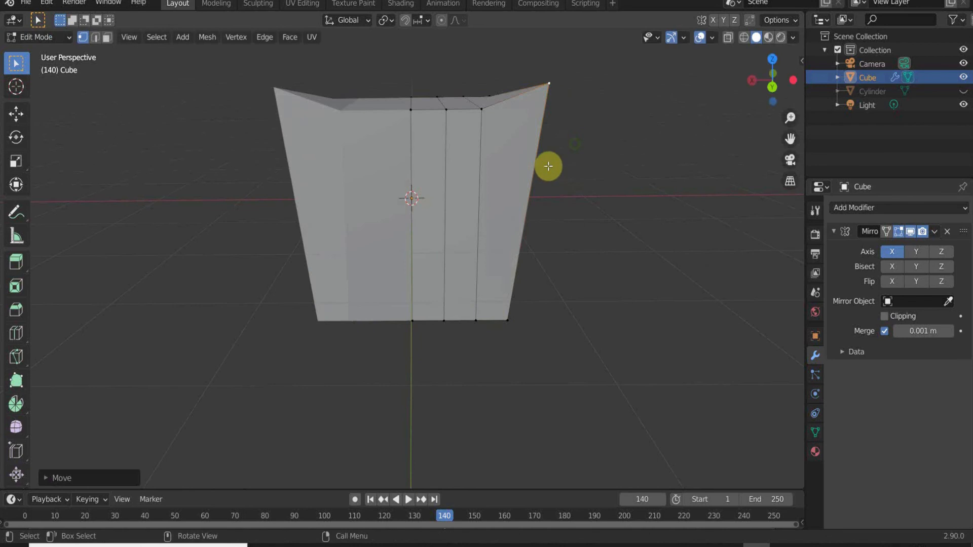
{"action": "middle_click_drag", "start_coordinate": [548, 165], "coordinate": [452, 230]}
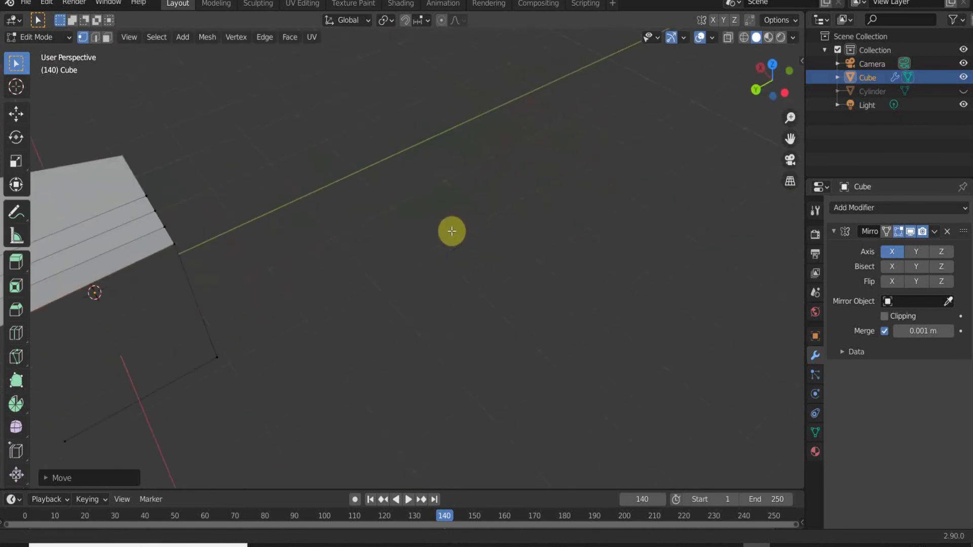
{"action": "middle_click_drag", "start_coordinate": [293, 237], "coordinate": [425, 175], "text": "shift"}
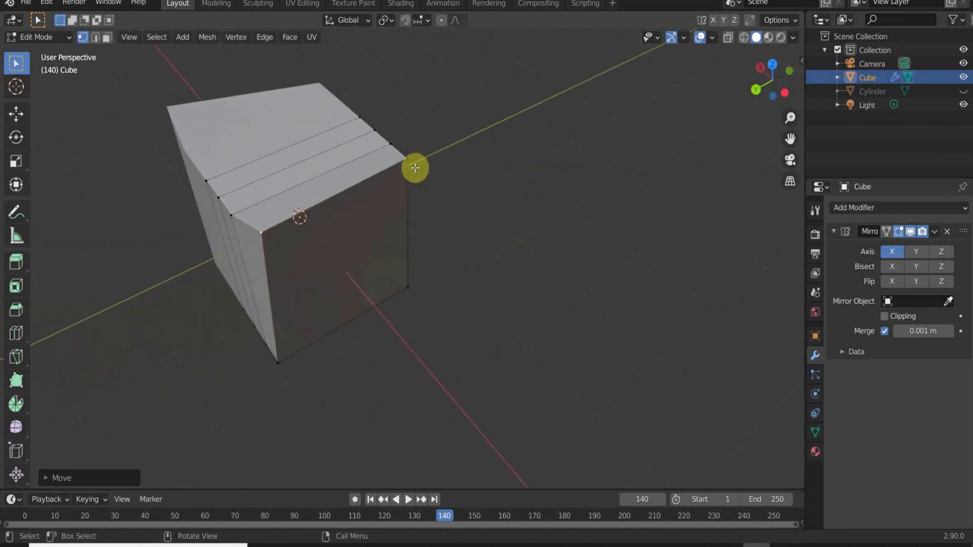
{"action": "key", "text": "g"}
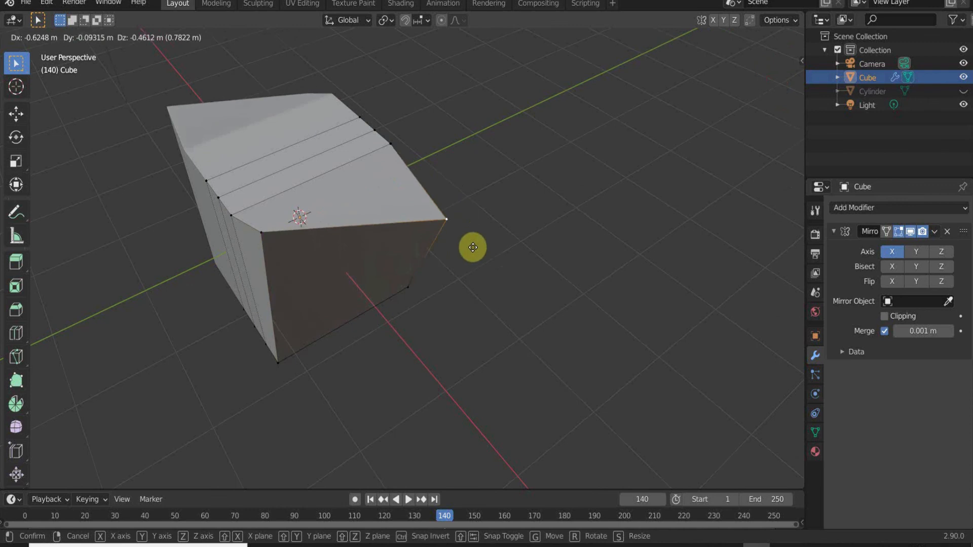
{"action": "left_click", "coordinate": [472, 248]}
Lower the two vertices between the mirror centre and the outer corner on the front top edge, forming a notch.
{"action": "middle_click_drag", "start_coordinate": [473, 248], "coordinate": [449, 217]}
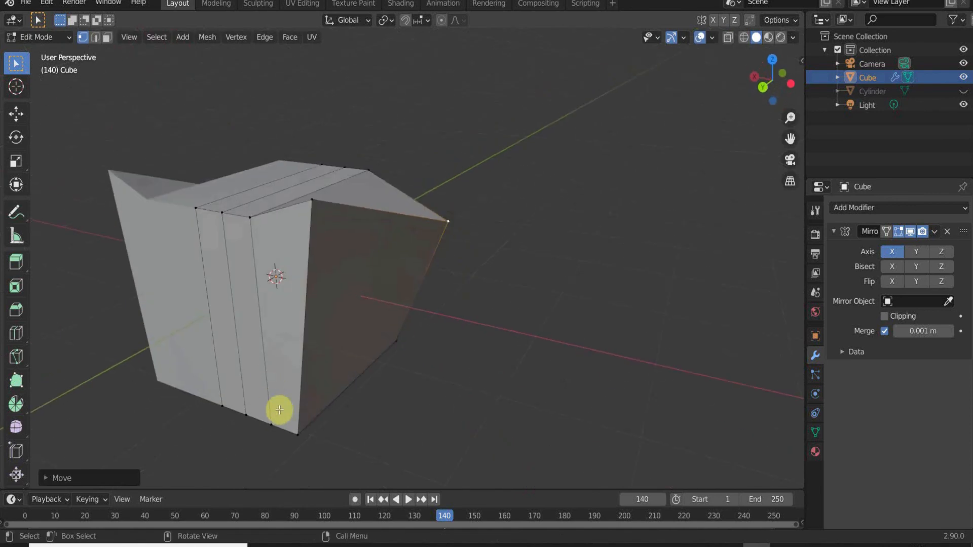
{"action": "left_click", "coordinate": [252, 219]}
{"action": "key", "text": "g"}
{"action": "left_click", "coordinate": [250, 278]}
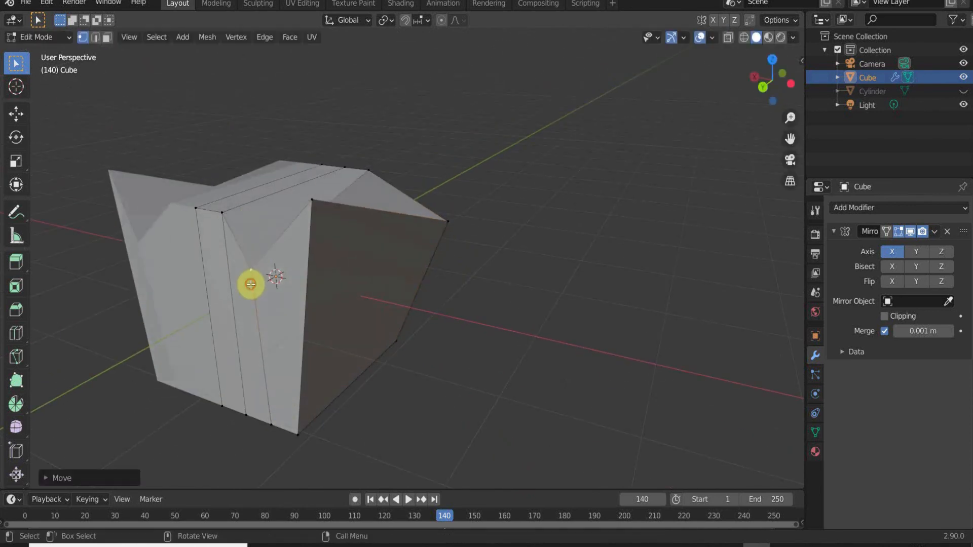
{"action": "left_click", "coordinate": [218, 212]}
{"action": "key", "text": "g"}
{"action": "left_click", "coordinate": [220, 253]}
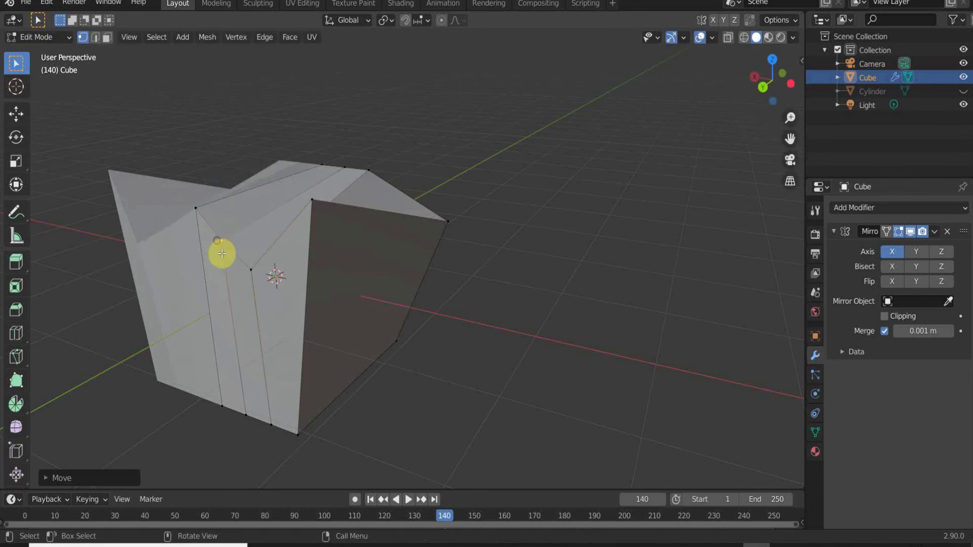
Return to Object Mode and apply the Mirror modifier to the cube.
{"action": "middle_click_drag", "start_coordinate": [220, 252], "coordinate": [332, 241]}
{"action": "scroll", "coordinate": [261, 273], "scroll_direction": "down", "scroll_amount": 5}
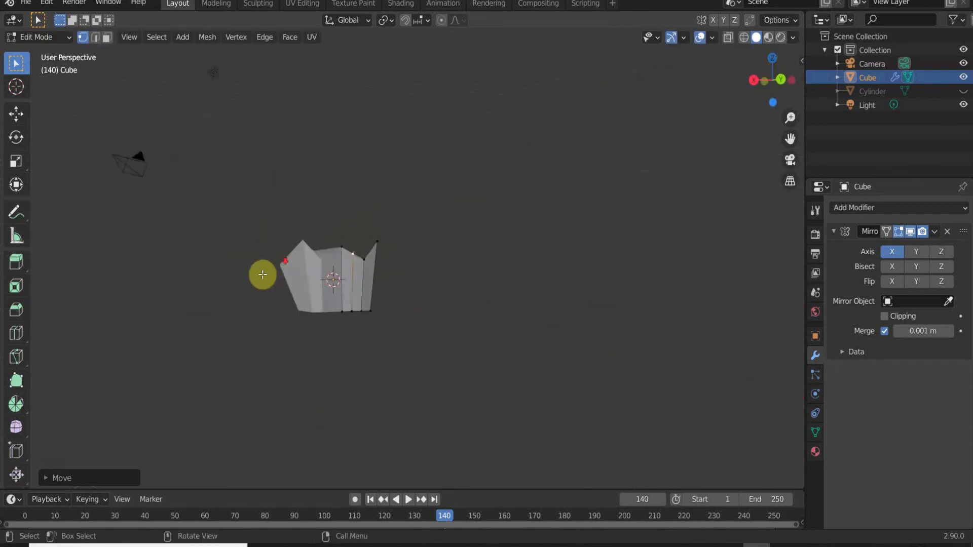
{"action": "middle_click_drag", "start_coordinate": [260, 274], "coordinate": [464, 313]}
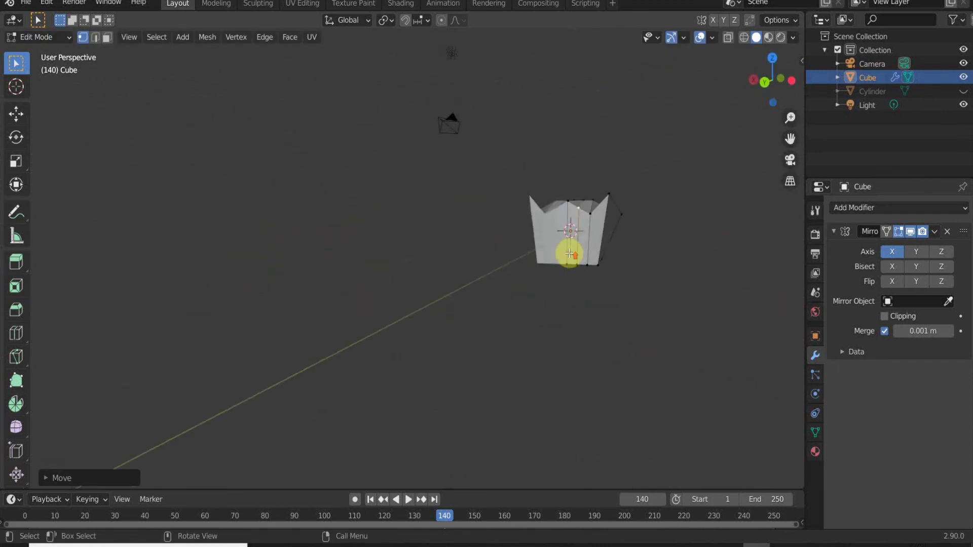
{"action": "scroll", "coordinate": [569, 253], "scroll_direction": "up", "scroll_amount": 5}
{"action": "scroll", "coordinate": [626, 252], "scroll_direction": "down", "scroll_amount": 5}
{"action": "middle_click_drag", "start_coordinate": [539, 261], "coordinate": [804, 230]}
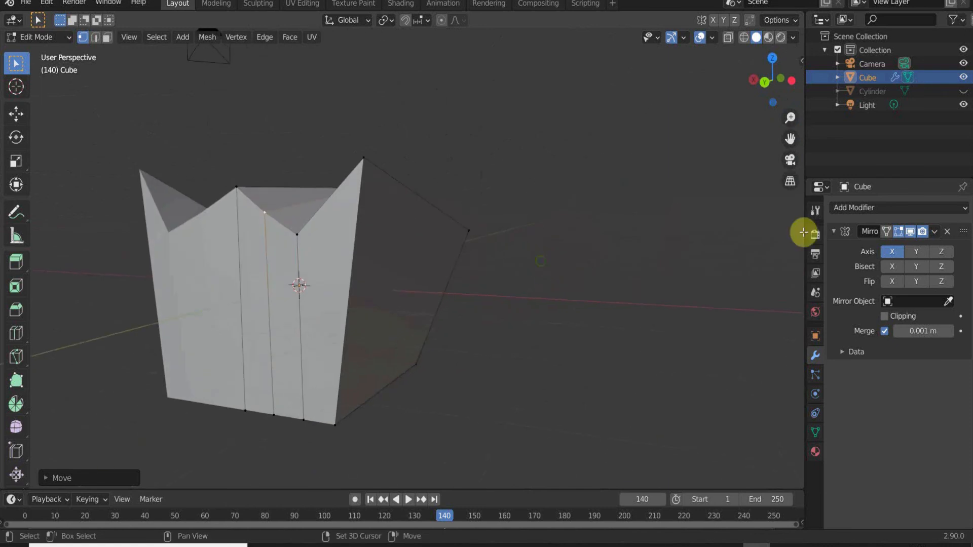
{"action": "left_click", "coordinate": [933, 231]}
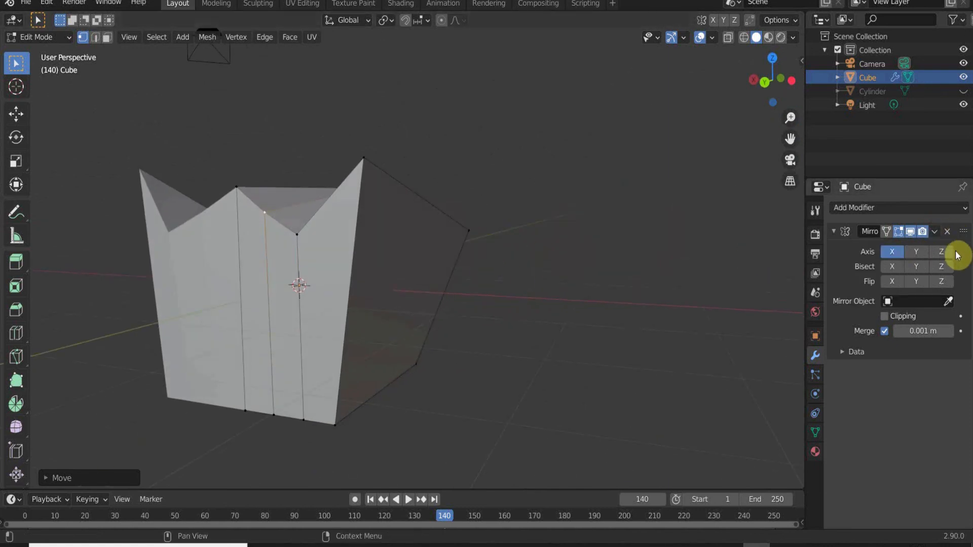
{"action": "key", "text": "Tab"}
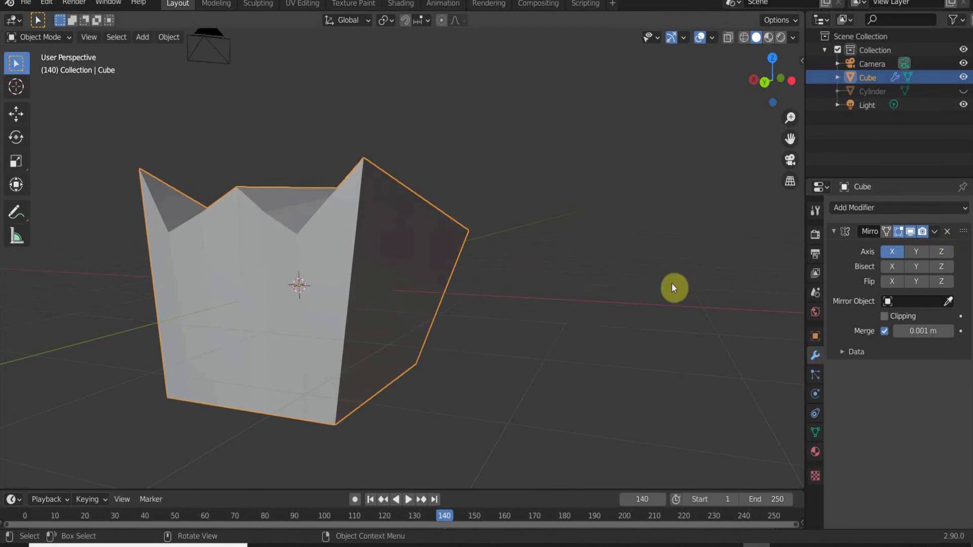
{"action": "left_click", "coordinate": [935, 236]}
{"action": "left_click", "coordinate": [919, 247]}
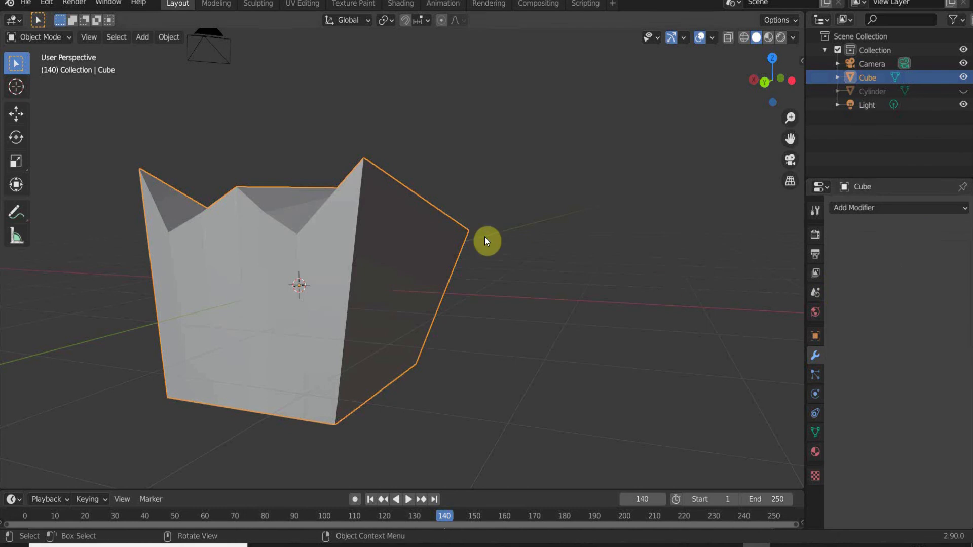
{"action": "scroll", "coordinate": [476, 228], "scroll_direction": "down", "scroll_amount": 5}
{"action": "middle_click_drag", "start_coordinate": [419, 278], "coordinate": [471, 284]}
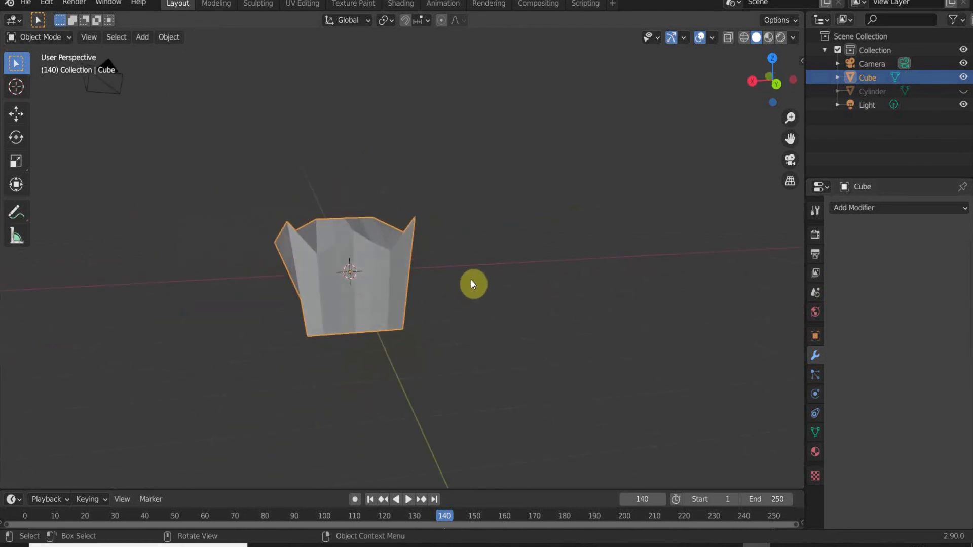
{"action": "left_click", "coordinate": [931, 206]}
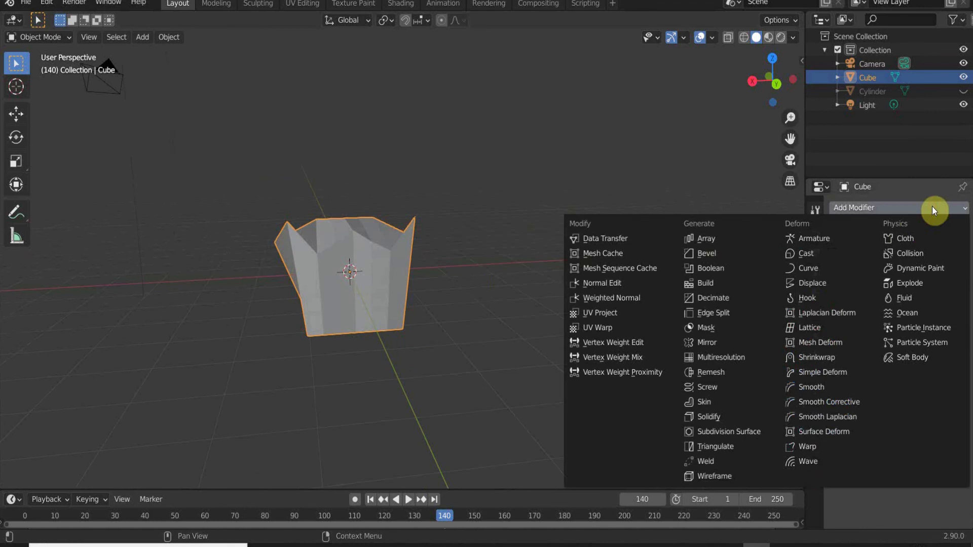
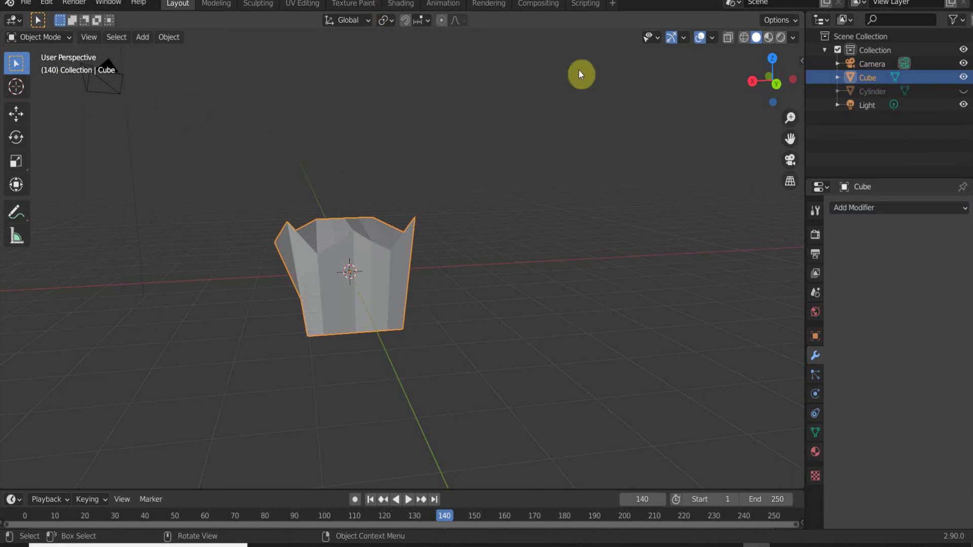
{"action": "left_click", "coordinate": [893, 208]}
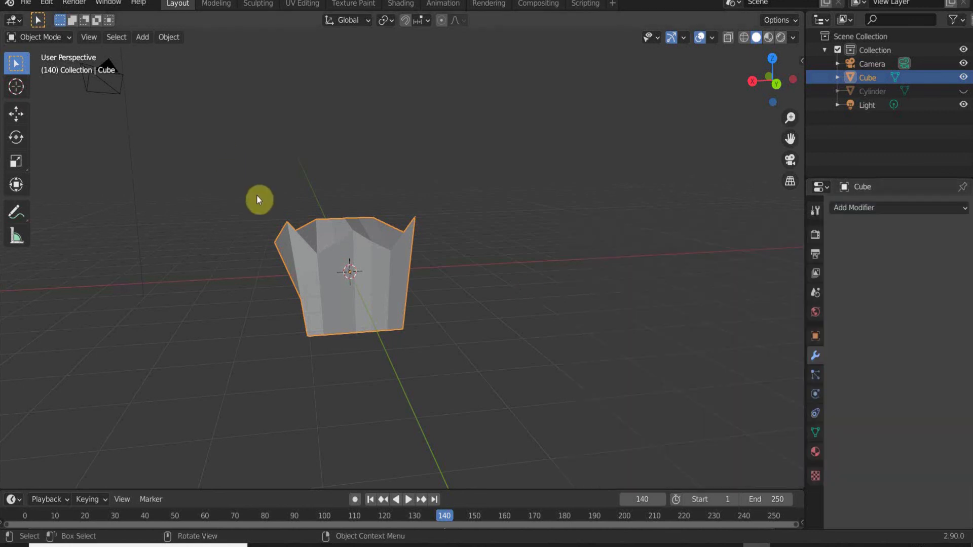
Delete the deformed cube and add a new cube mesh in its place.
{"action": "key", "text": "x"}
{"action": "left_click", "coordinate": [337, 278]}
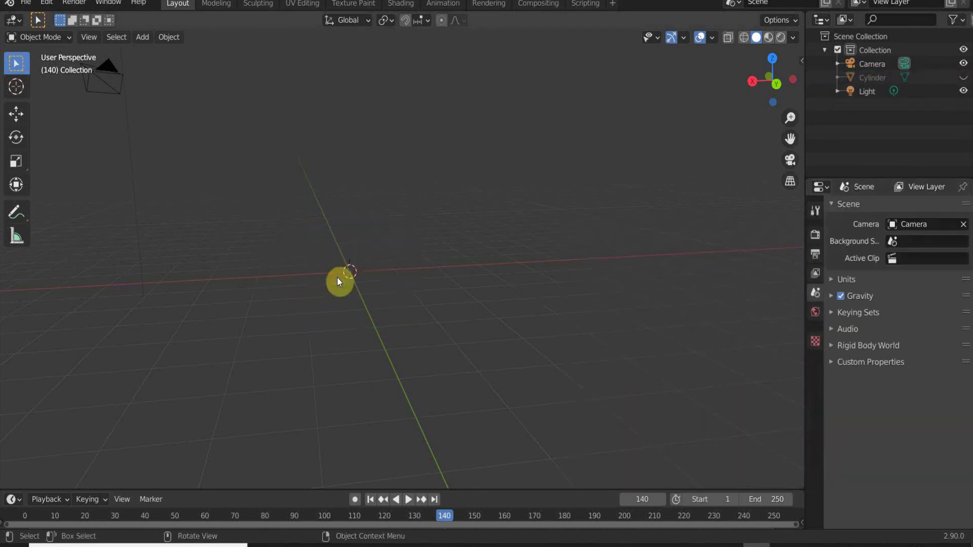
{"action": "key", "text": "shift+a"}
{"action": "mouse_move", "coordinate": [337, 266]}
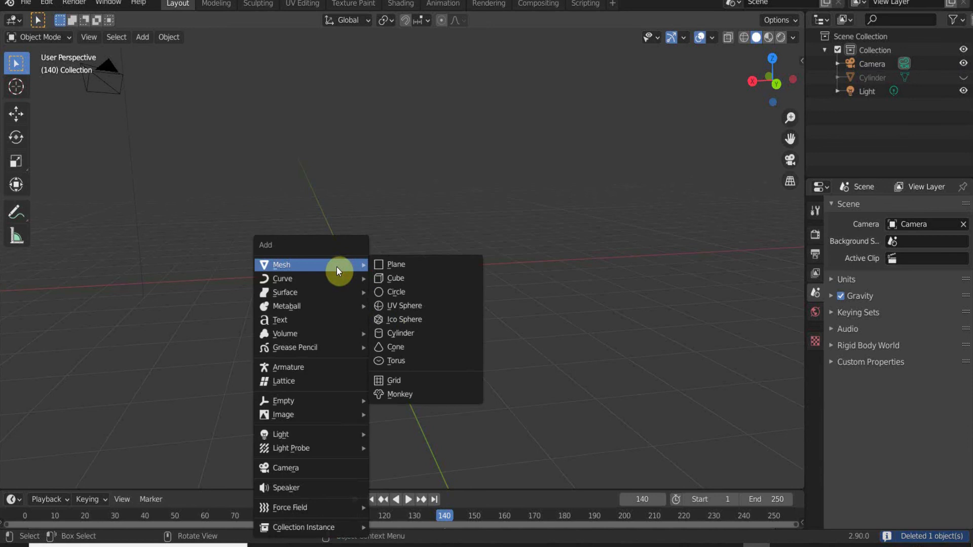
{"action": "left_click", "coordinate": [399, 278]}
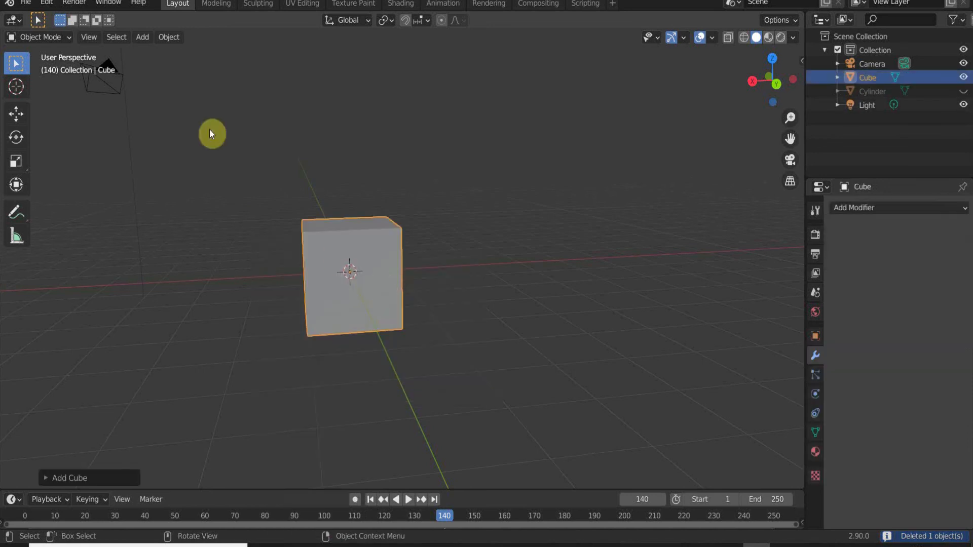
Switch to the Sculpting workspace and enable Dyntopo for the cube with a detail size of 8.80 px.
{"action": "left_click", "coordinate": [265, 5]}
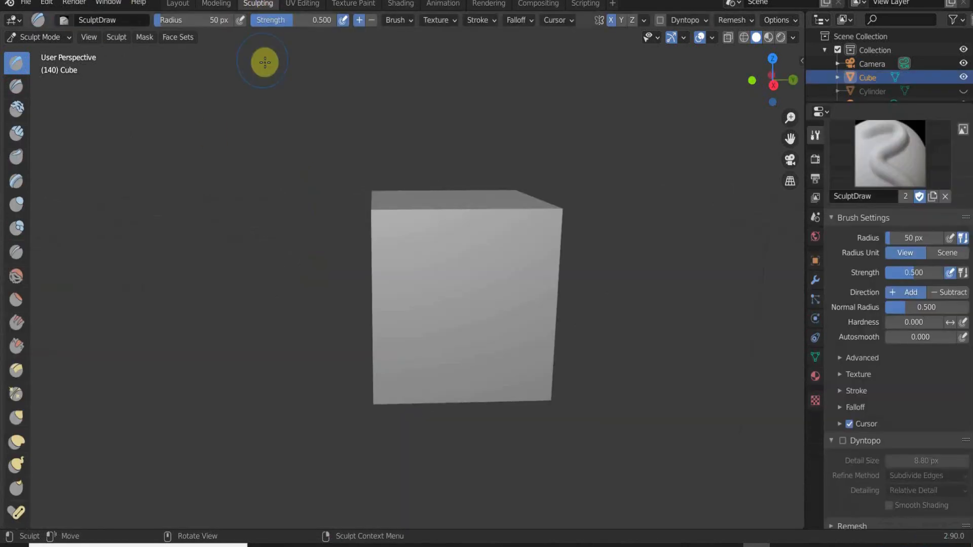
{"action": "left_click", "coordinate": [662, 21]}
{"action": "left_click", "coordinate": [598, 62]}
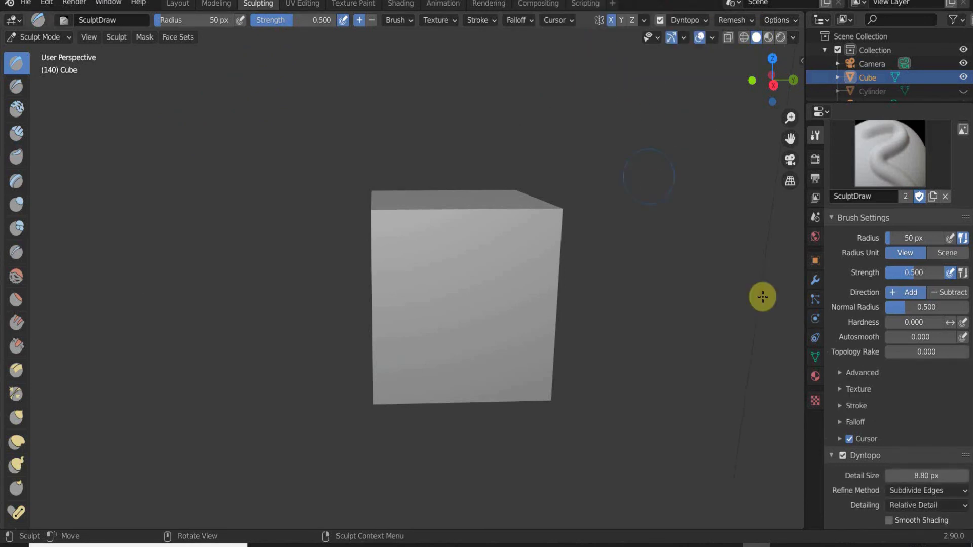
{"action": "scroll", "coordinate": [859, 395], "scroll_direction": "down", "scroll_amount": 3}
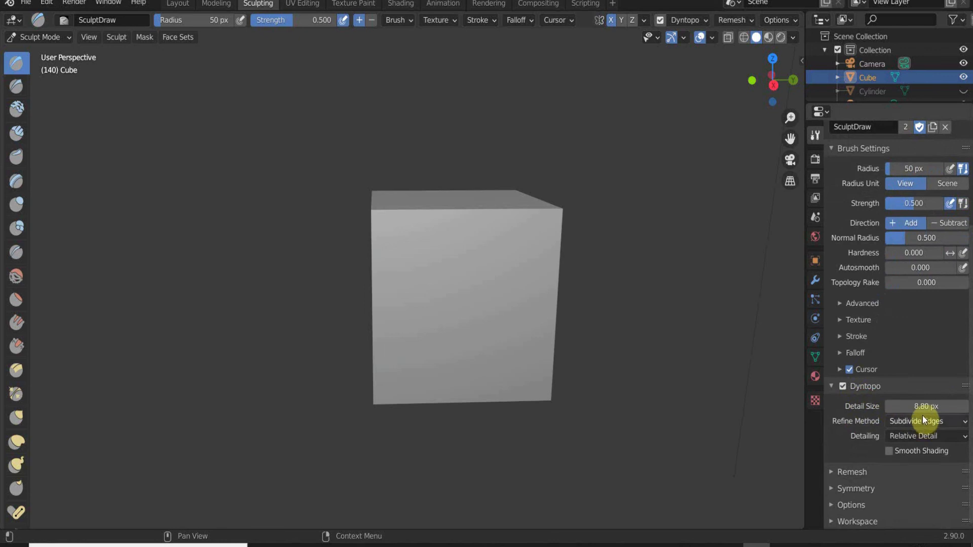
{"action": "left_click_drag", "start_coordinate": [926, 407], "coordinate": [930, 407]}
{"action": "left_click", "coordinate": [928, 407]}
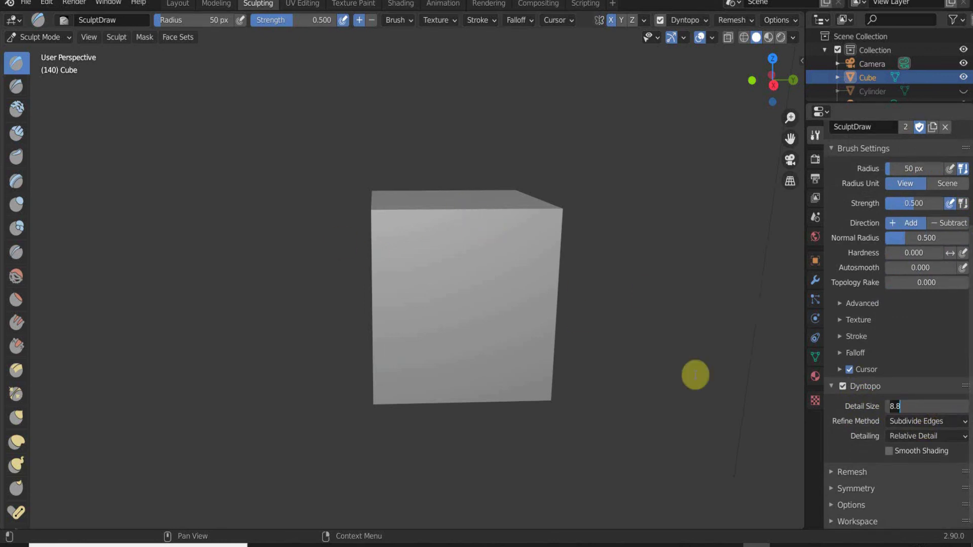
{"action": "key", "text": "Return"}
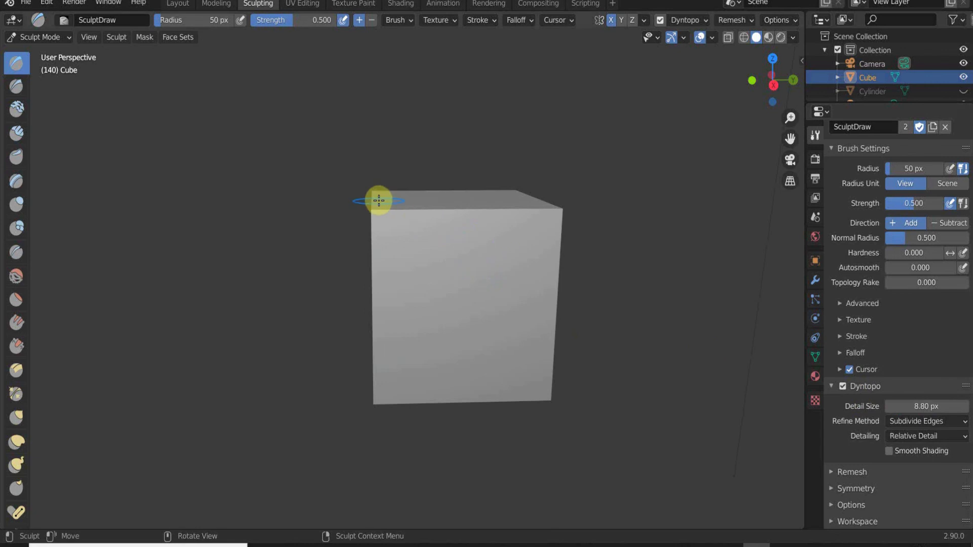
Sculpt uneven bumps across the cube's faces with the Draw brush, enlarging its radius to 66 px and further to 125 px.
{"action": "mouse_move", "coordinate": [410, 219]}
{"action": "left_mouse_down"}
{"action": "mouse_move", "coordinate": [395, 341]}
{"action": "mouse_move", "coordinate": [438, 211]}
{"action": "mouse_move", "coordinate": [426, 219]}
{"action": "mouse_move", "coordinate": [517, 267]}
{"action": "mouse_move", "coordinate": [595, 193]}
{"action": "mouse_move", "coordinate": [527, 282]}
{"action": "mouse_move", "coordinate": [537, 363]}
{"action": "mouse_move", "coordinate": [510, 302]}
{"action": "mouse_move", "coordinate": [404, 326]}
{"action": "mouse_move", "coordinate": [422, 374]}
{"action": "mouse_move", "coordinate": [459, 396]}
{"action": "left_mouse_up"}
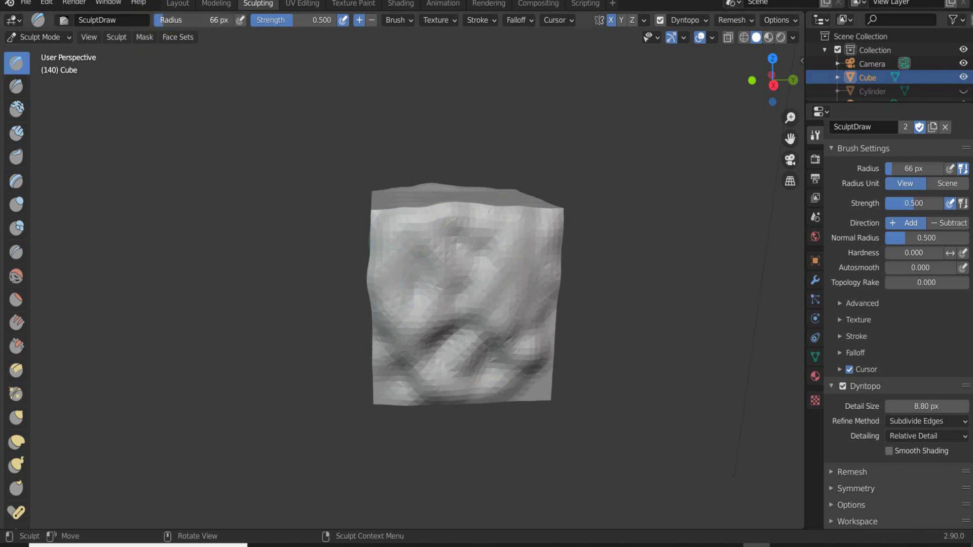
{"action": "mouse_move", "coordinate": [587, 254]}
{"action": "left_mouse_down"}
{"action": "mouse_move", "coordinate": [499, 217]}
{"action": "mouse_move", "coordinate": [450, 336]}
{"action": "mouse_move", "coordinate": [480, 303]}
{"action": "left_mouse_up"}
{"action": "mouse_move", "coordinate": [480, 304]}
{"action": "middle_mouse_down"}
{"action": "mouse_move", "coordinate": [445, 319]}
{"action": "mouse_move", "coordinate": [470, 269]}
{"action": "mouse_move", "coordinate": [497, 293]}
{"action": "middle_mouse_up"}
{"action": "mouse_move", "coordinate": [497, 293]}
{"action": "left_mouse_down"}
{"action": "mouse_move", "coordinate": [588, 201]}
{"action": "mouse_move", "coordinate": [594, 302]}
{"action": "mouse_move", "coordinate": [560, 348]}
{"action": "mouse_move", "coordinate": [622, 333]}
{"action": "left_mouse_up"}
{"action": "middle_click_drag", "start_coordinate": [622, 333], "coordinate": [562, 319]}
{"action": "mouse_move", "coordinate": [634, 197]}
{"action": "left_mouse_down"}
{"action": "mouse_move", "coordinate": [615, 170]}
{"action": "mouse_move", "coordinate": [605, 201]}
{"action": "mouse_move", "coordinate": [607, 297]}
{"action": "left_mouse_up"}
Build up rounded volume on the cube's sides, lower edge and upper corner with the 125 px Draw brush.
{"action": "middle_click_drag", "start_coordinate": [603, 328], "coordinate": [447, 276]}
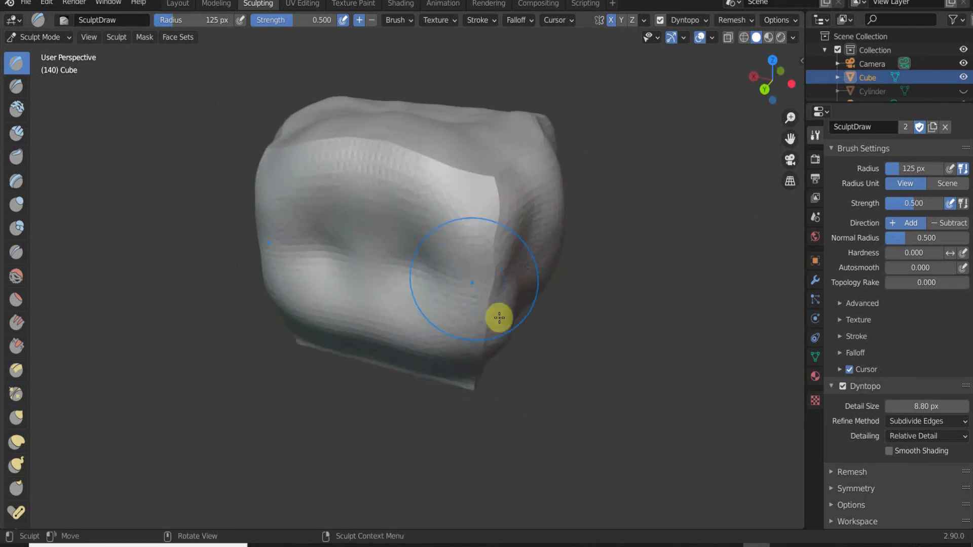
{"action": "middle_click_drag", "start_coordinate": [493, 318], "coordinate": [423, 249]}
{"action": "mouse_move", "coordinate": [406, 208]}
{"action": "left_mouse_down"}
{"action": "mouse_move", "coordinate": [389, 294]}
{"action": "mouse_move", "coordinate": [569, 339]}
{"action": "mouse_move", "coordinate": [354, 330]}
{"action": "mouse_move", "coordinate": [373, 317]}
{"action": "left_mouse_up"}
{"action": "middle_click_drag", "start_coordinate": [404, 305], "coordinate": [478, 295]}
{"action": "middle_click_drag", "start_coordinate": [380, 321], "coordinate": [378, 270]}
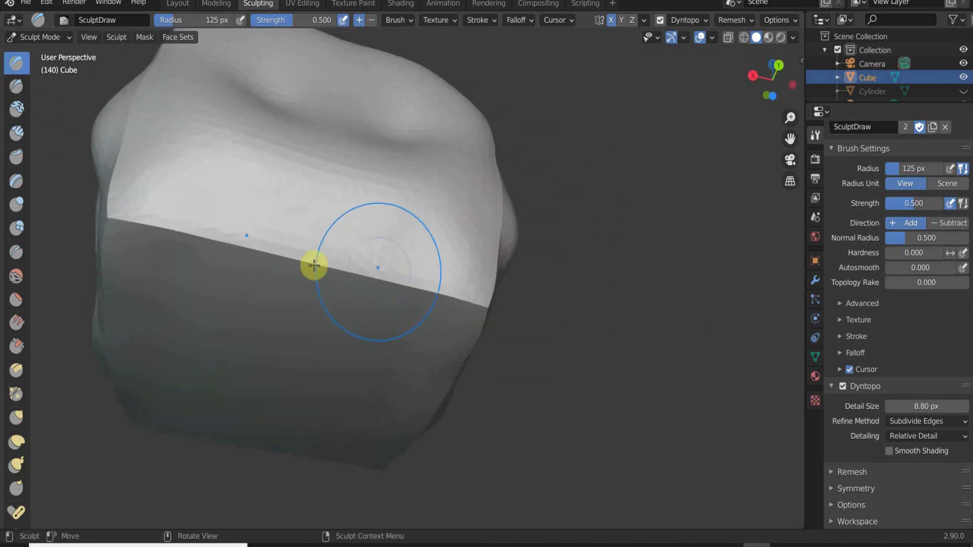
{"action": "mouse_move", "coordinate": [268, 265]}
{"action": "left_mouse_down"}
{"action": "mouse_move", "coordinate": [240, 398]}
{"action": "mouse_move", "coordinate": [295, 425]}
{"action": "mouse_move", "coordinate": [289, 384]}
{"action": "mouse_move", "coordinate": [167, 223]}
{"action": "mouse_move", "coordinate": [354, 302]}
{"action": "left_mouse_up"}
{"action": "scroll", "coordinate": [364, 298], "scroll_direction": "down", "scroll_amount": 5}
{"action": "mouse_move", "coordinate": [384, 299]}
{"action": "middle_mouse_down"}
{"action": "mouse_move", "coordinate": [375, 341]}
{"action": "mouse_move", "coordinate": [343, 337]}
{"action": "middle_mouse_up"}
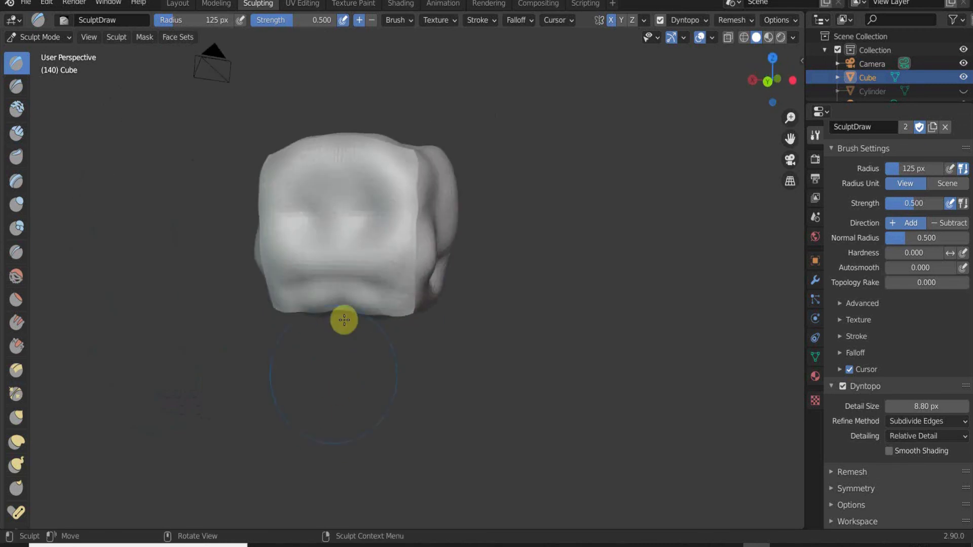
{"action": "mouse_move", "coordinate": [330, 267]}
{"action": "left_mouse_down"}
{"action": "mouse_move", "coordinate": [411, 196]}
{"action": "mouse_move", "coordinate": [434, 206]}
{"action": "left_mouse_up"}
{"action": "mouse_move", "coordinate": [434, 206]}
{"action": "middle_mouse_down"}
{"action": "mouse_move", "coordinate": [351, 284]}
{"action": "mouse_move", "coordinate": [404, 154]}
{"action": "middle_mouse_up"}
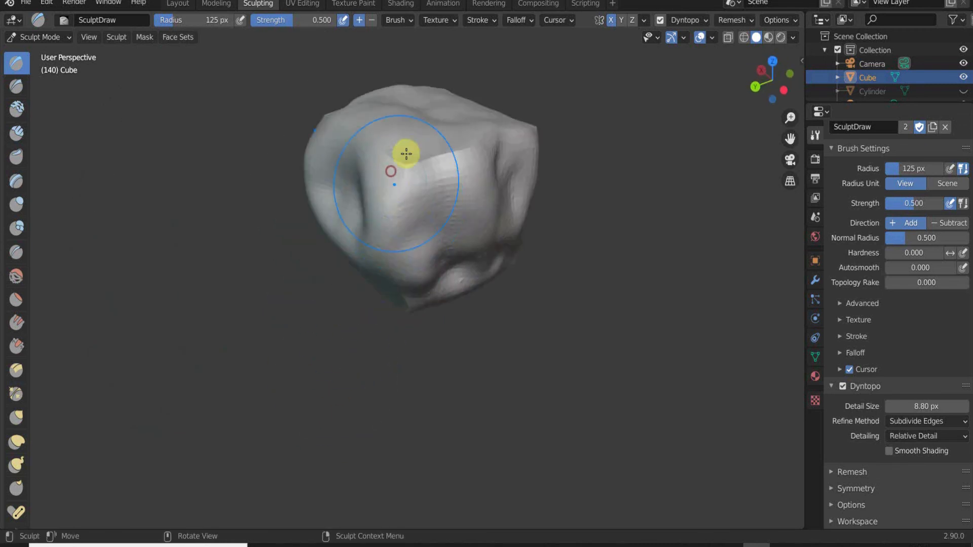
{"action": "mouse_move", "coordinate": [404, 154]}
{"action": "left_mouse_down"}
{"action": "mouse_move", "coordinate": [466, 147]}
{"action": "mouse_move", "coordinate": [415, 120]}
{"action": "mouse_move", "coordinate": [506, 206]}
{"action": "mouse_move", "coordinate": [447, 226]}
{"action": "left_mouse_up"}
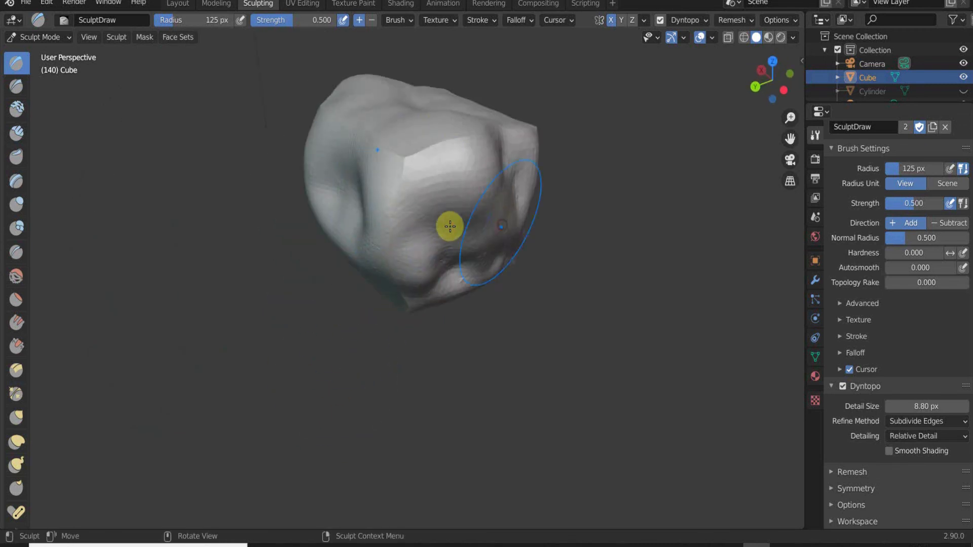
Return to the Layout workspace and look over the sculpted cube's surface in Object Mode.
{"action": "left_click", "coordinate": [179, 4]}
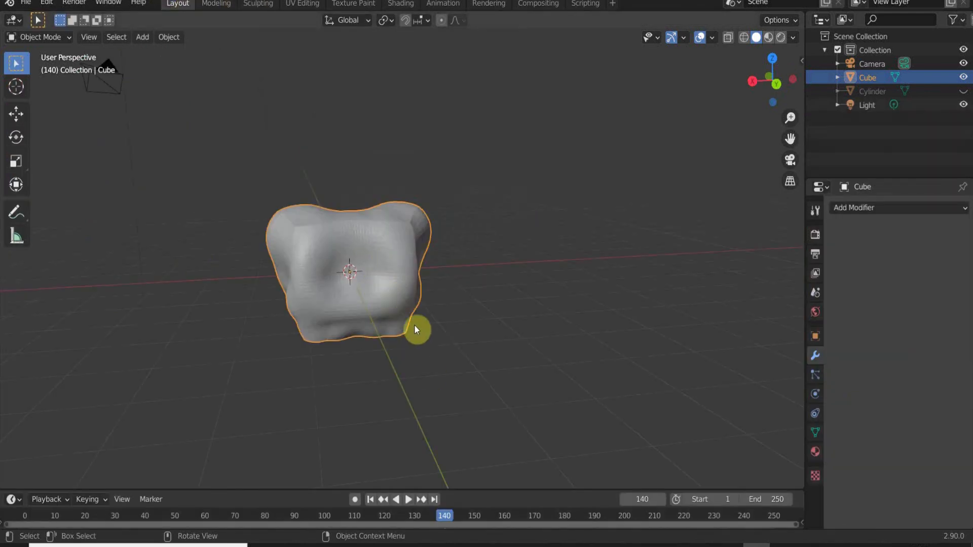
{"action": "middle_click_drag", "start_coordinate": [414, 330], "coordinate": [378, 350]}
{"action": "scroll", "coordinate": [352, 329], "scroll_direction": "up", "scroll_amount": 10}
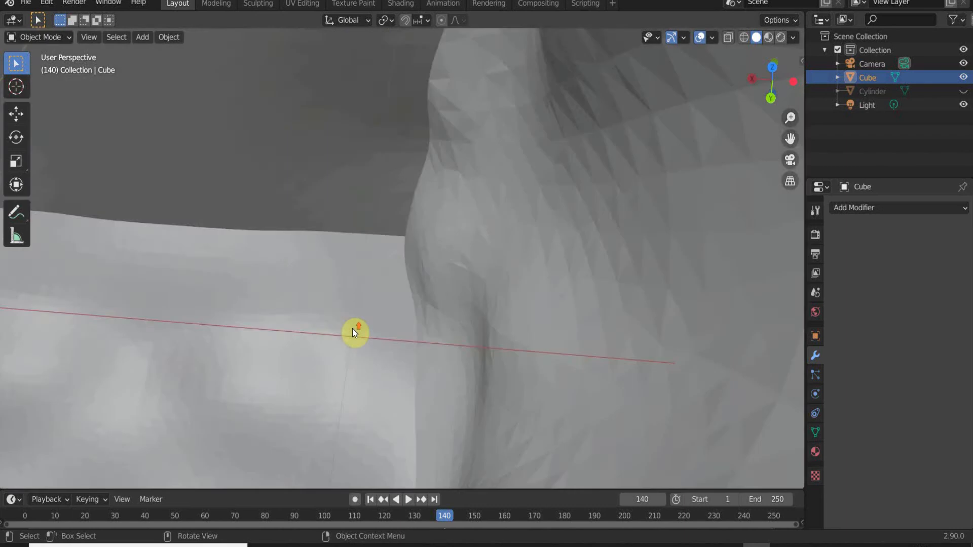
{"action": "scroll", "coordinate": [352, 329], "scroll_direction": "down", "scroll_amount": 10}
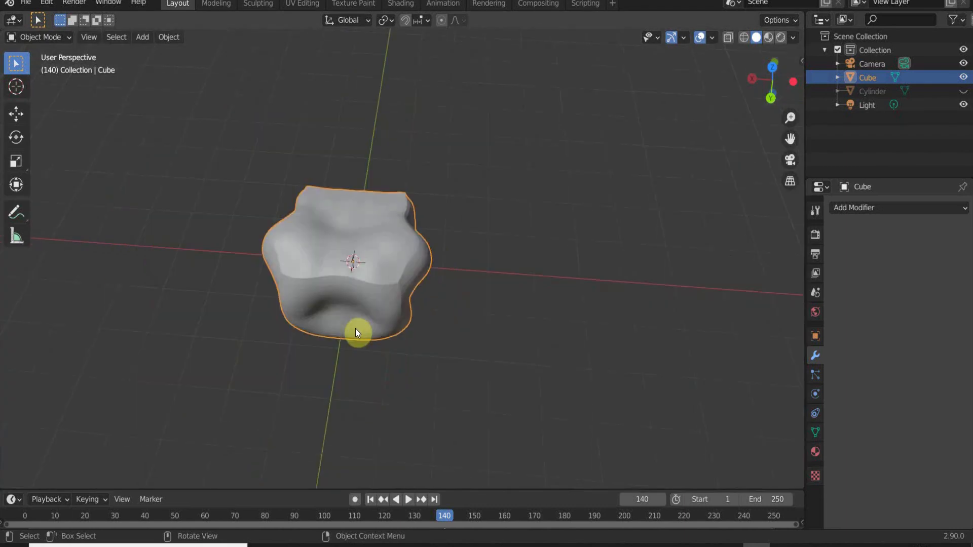
Examine the density of the sculpted cube's triangulated mesh in Edit Mode, with all of its geometry selected.
{"action": "key", "text": "Tab"}
{"action": "scroll", "coordinate": [314, 330], "scroll_direction": "up", "scroll_amount": 4}
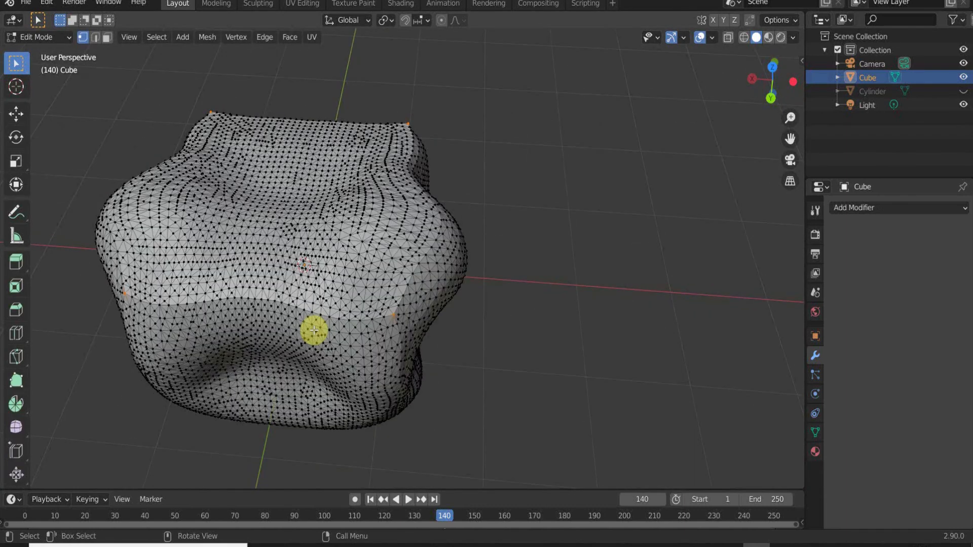
{"action": "middle_click_drag", "start_coordinate": [314, 330], "coordinate": [374, 320], "text": "shift"}
{"action": "middle_click_drag", "start_coordinate": [485, 307], "coordinate": [435, 310], "text": "shift"}
{"action": "scroll", "coordinate": [386, 221], "scroll_direction": "up", "scroll_amount": 6}
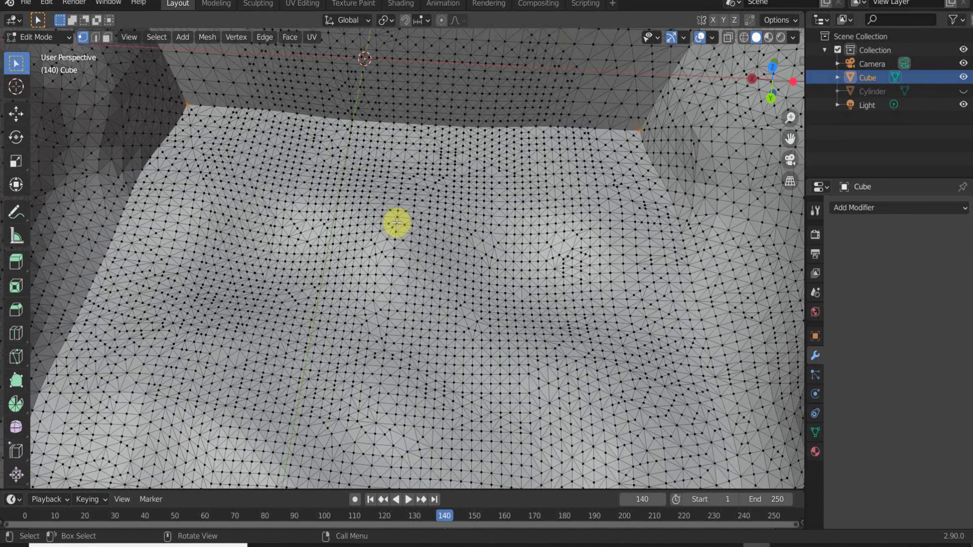
{"action": "scroll", "coordinate": [396, 223], "scroll_direction": "down", "scroll_amount": 6}
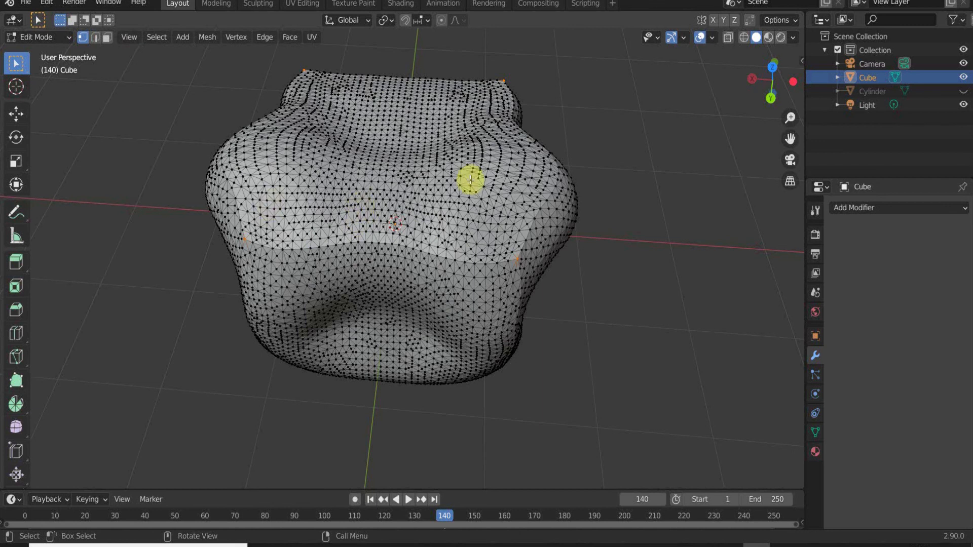
{"action": "left_click", "coordinate": [462, 217]}
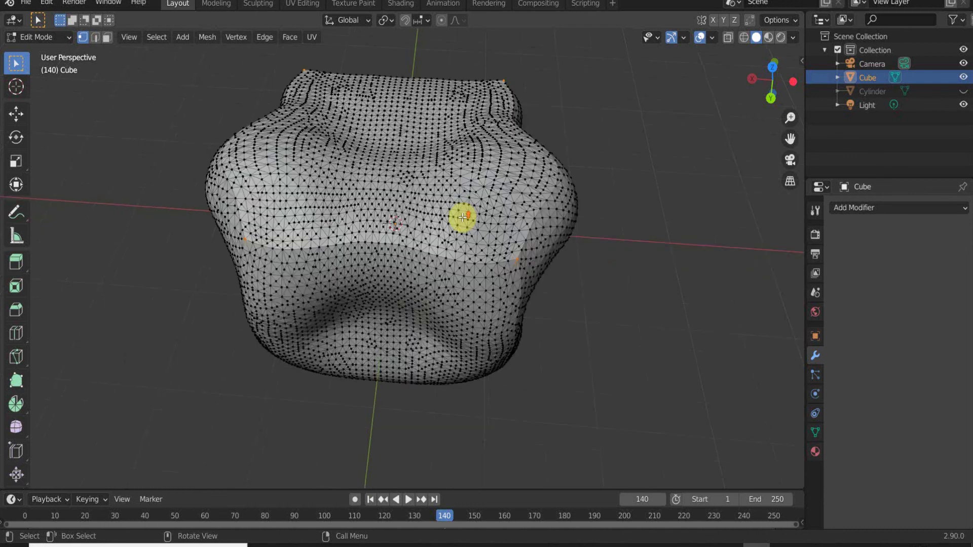
{"action": "key", "text": "a"}
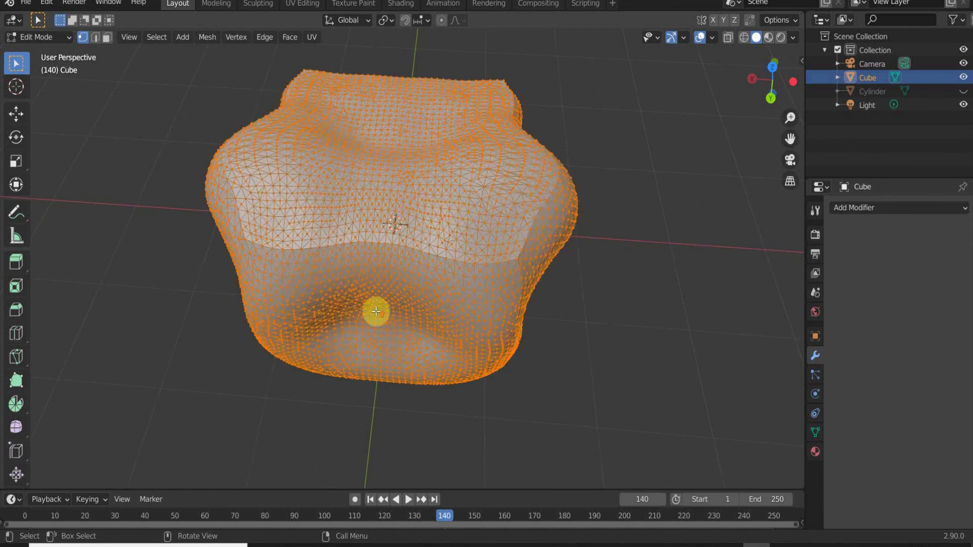
{"action": "scroll", "coordinate": [376, 311], "scroll_direction": "up", "scroll_amount": 5}
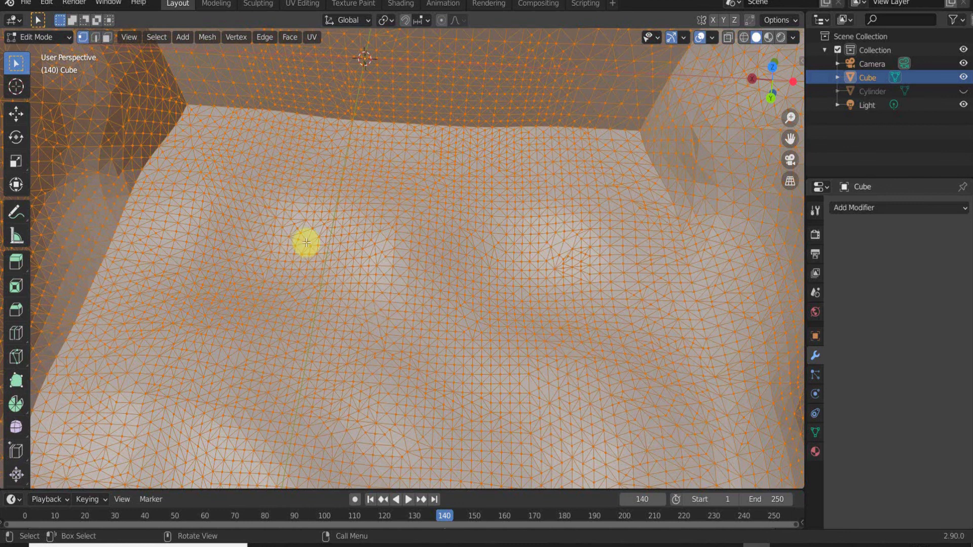
{"action": "scroll", "coordinate": [306, 243], "scroll_direction": "down", "scroll_amount": 7}
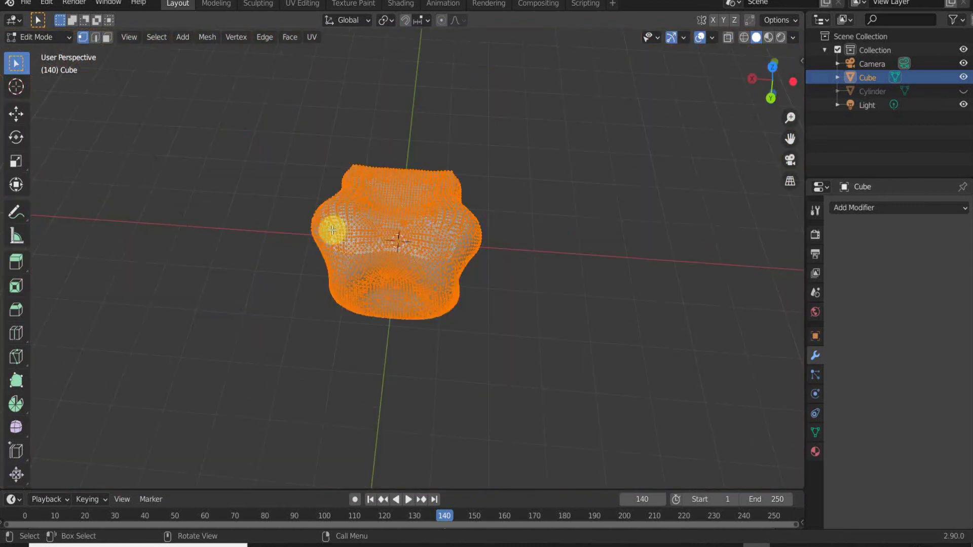
Return to Object Mode and add a Multiresolution modifier to the sculpted cube.
{"action": "key", "text": "Tab"}
{"action": "left_click", "coordinate": [856, 208]}
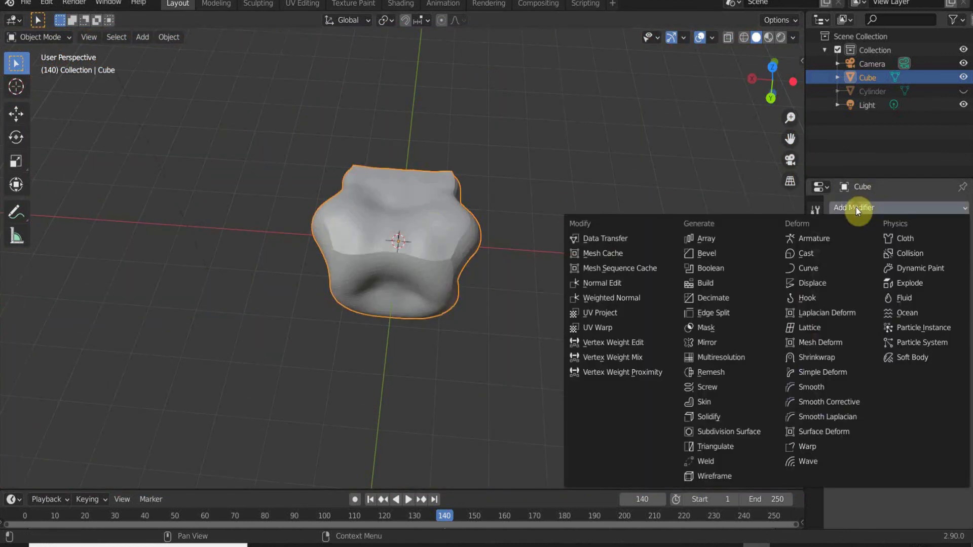
{"action": "left_click", "coordinate": [734, 357]}
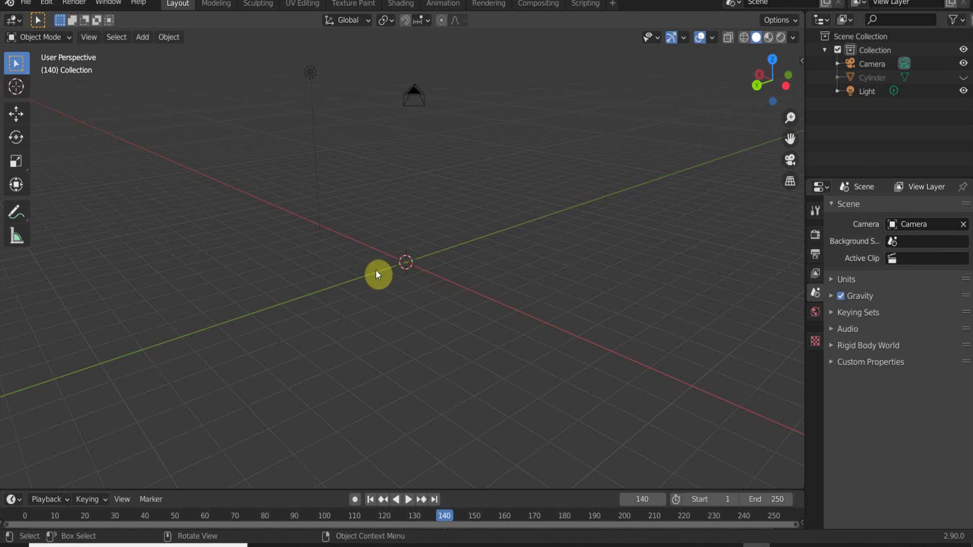
Add a new cylinder mesh to the empty scene at the 3D cursor.
{"action": "key", "text": "shift+a"}
{"action": "mouse_move", "coordinate": [376, 270]}
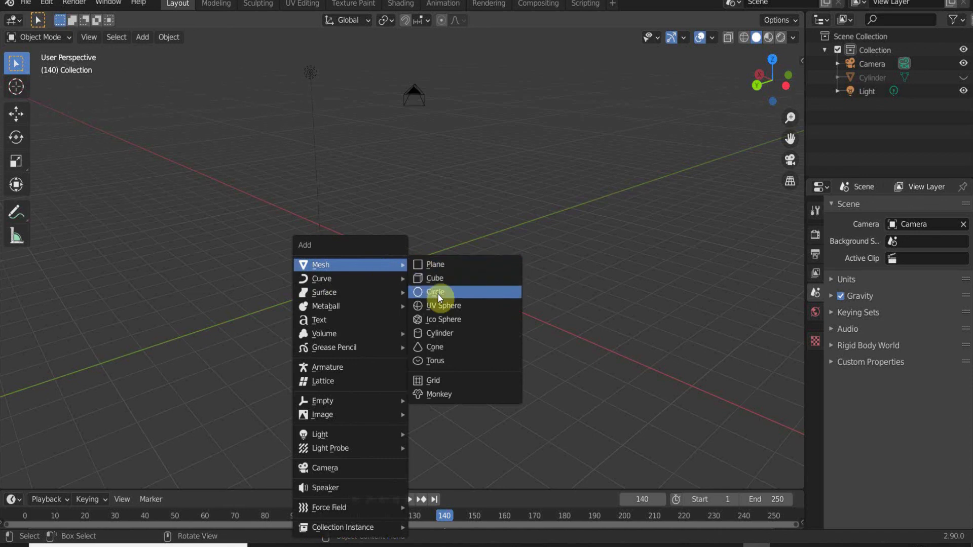
{"action": "left_click", "coordinate": [444, 333]}
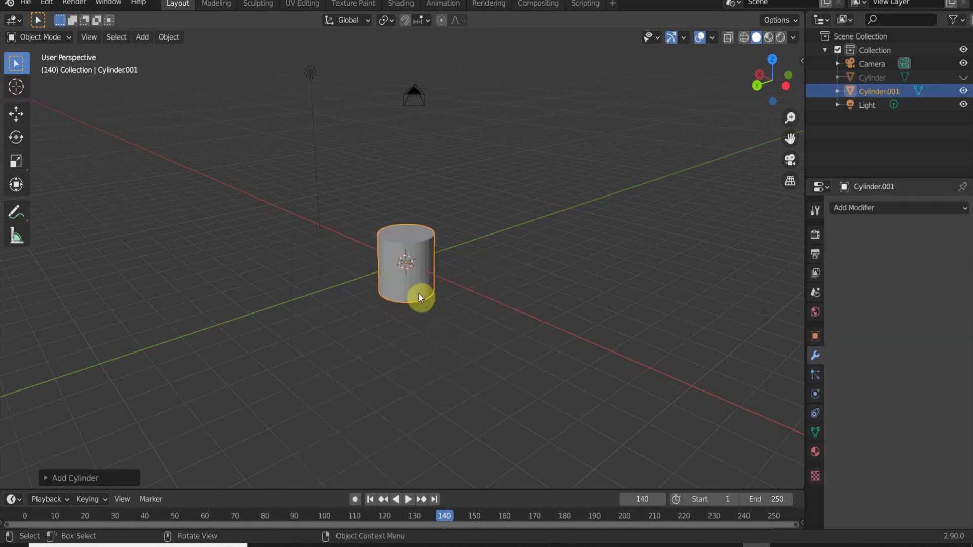
{"action": "middle_click_drag", "start_coordinate": [418, 294], "coordinate": [396, 290]}
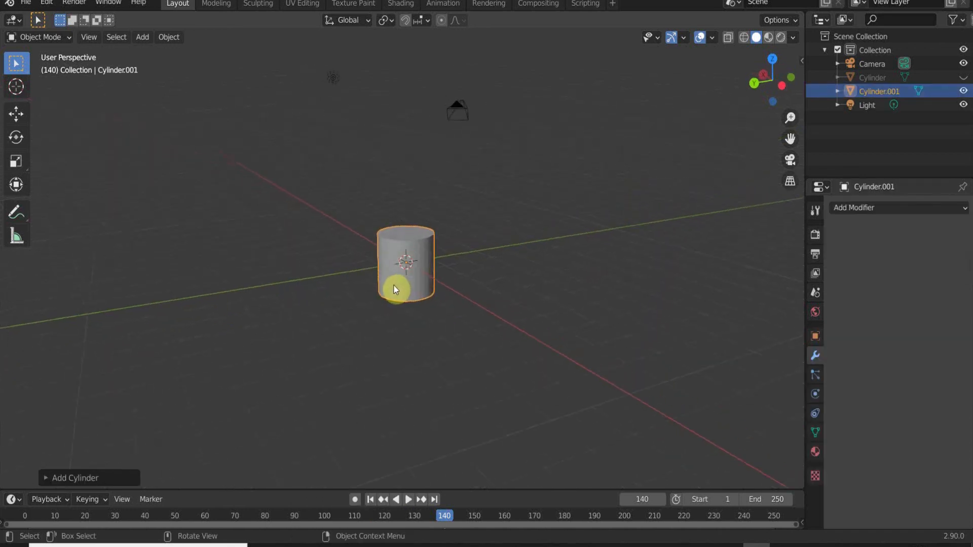
Raise the cylinder's upper ring of vertices about 4 m along global Z in Edit Mode.
{"action": "key", "text": "Tab"}
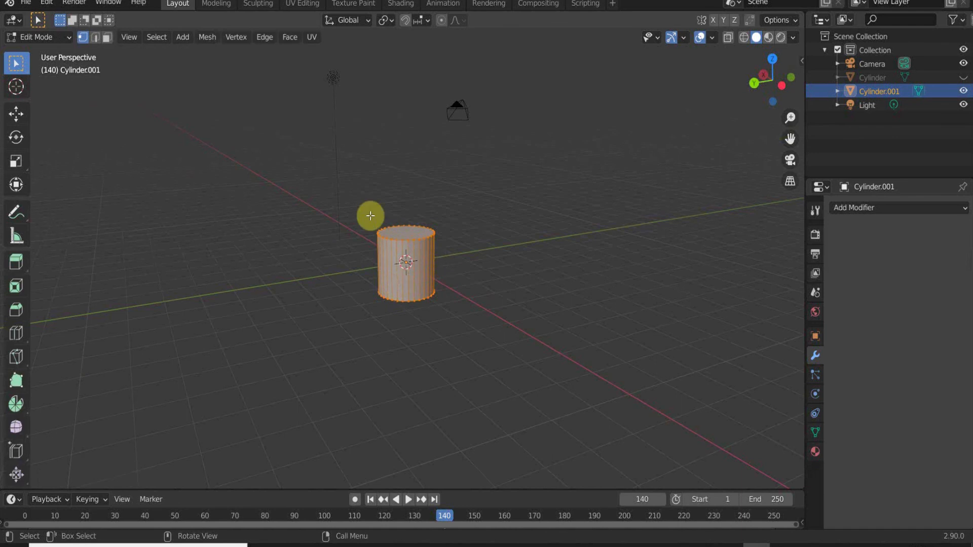
{"action": "left_click_drag", "start_coordinate": [352, 203], "coordinate": [482, 246]}
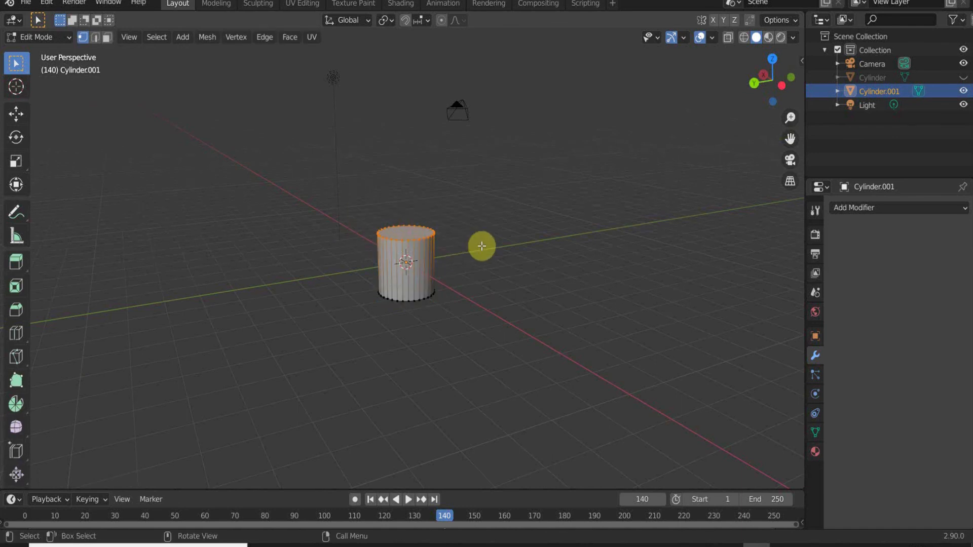
{"action": "key", "text": "g"}
{"action": "key", "text": "z"}
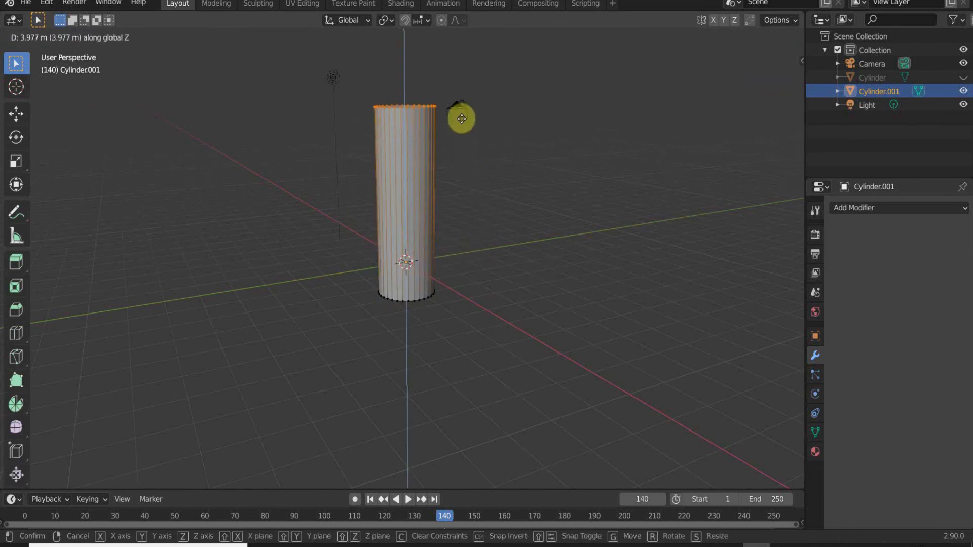
{"action": "left_click", "coordinate": [462, 119]}
Extrude the cylinder's top face in place and scale it up by a factor of about 1.8.
{"action": "middle_click_drag", "start_coordinate": [468, 187], "coordinate": [456, 240]}
{"action": "key", "text": "e"}
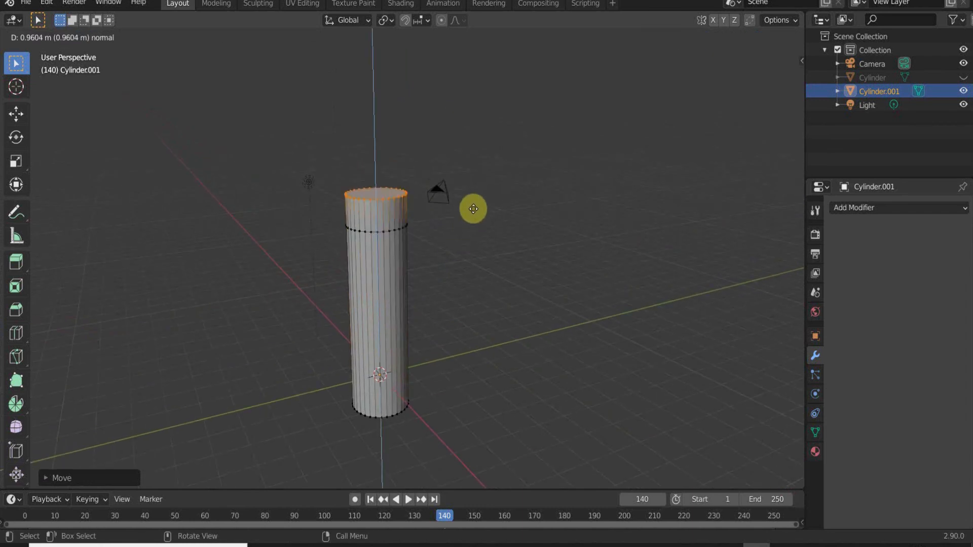
{"action": "key", "text": "Escape"}
{"action": "key", "text": "s"}
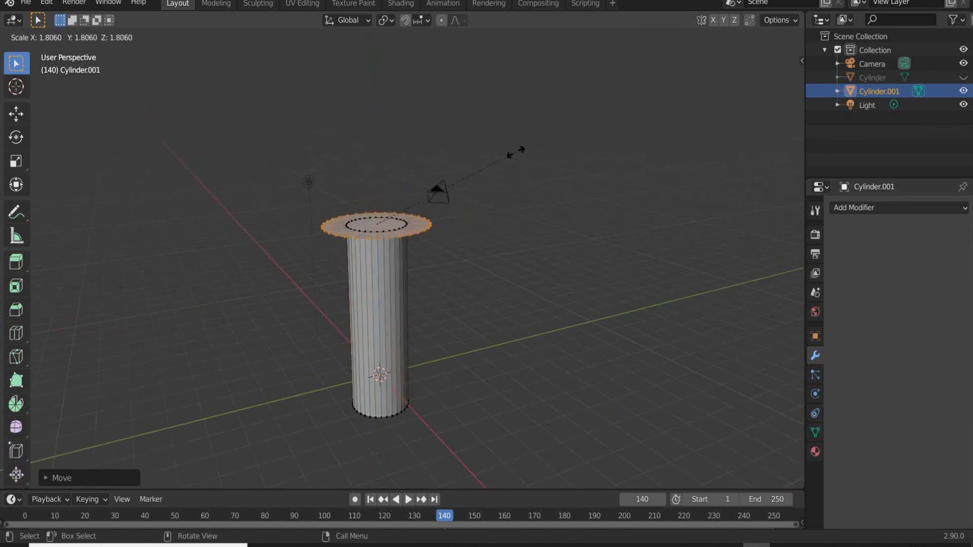
{"action": "left_click", "coordinate": [512, 155]}
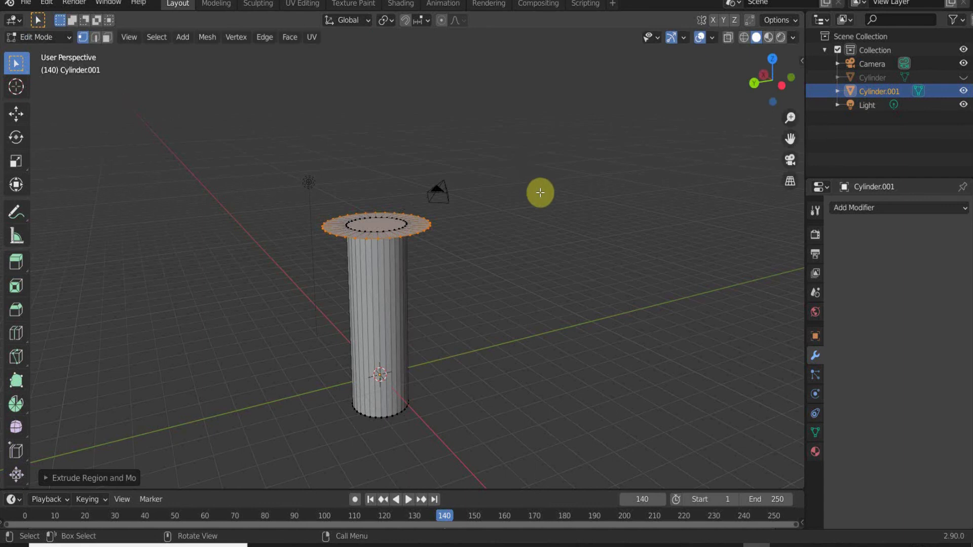
Raise the widened rim about 1.9 m along global Z to form a flared tower top.
{"action": "key", "text": "e"}
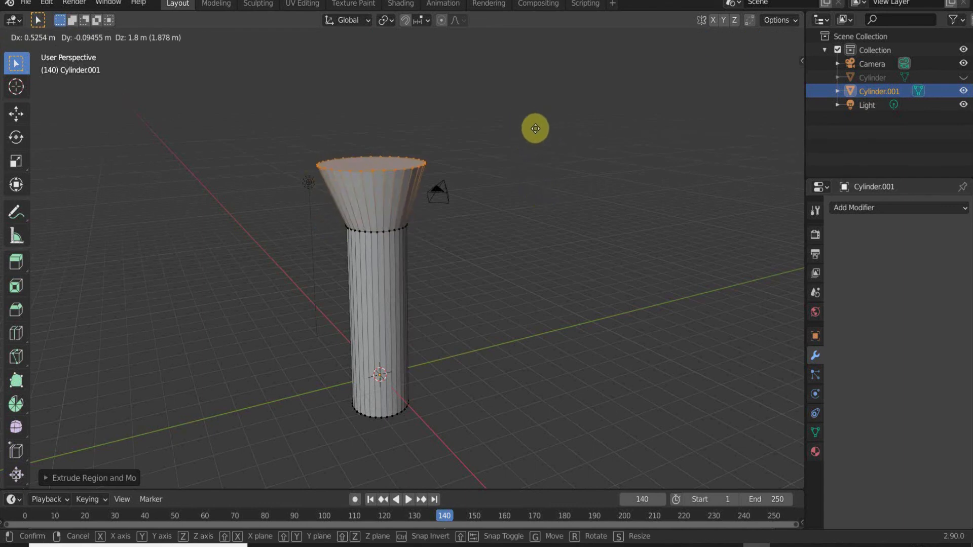
{"action": "key", "text": "z"}
{"action": "left_click", "coordinate": [530, 124]}
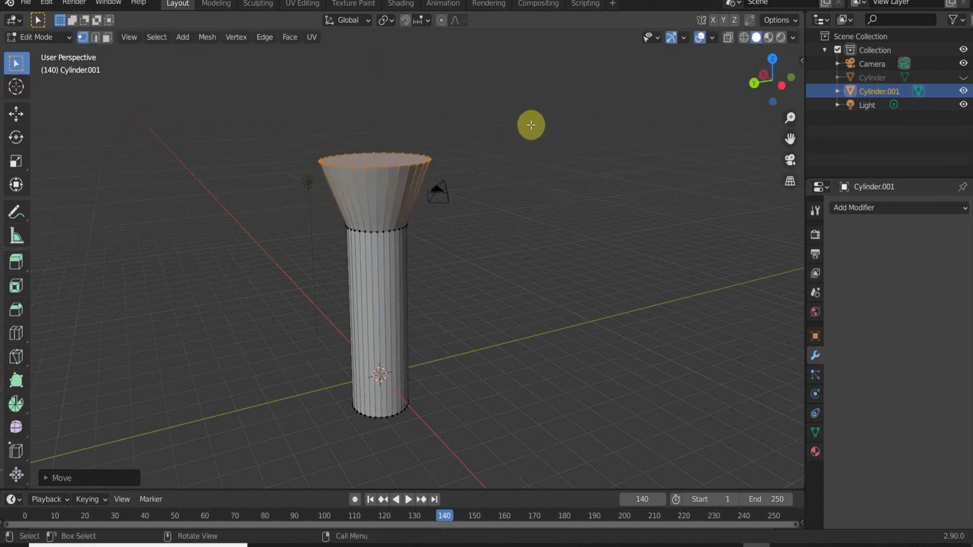
Select every other edge around the rim of the flared top in edge selection mode.
{"action": "middle_click_drag", "start_coordinate": [475, 187], "coordinate": [435, 258]}
{"action": "scroll", "coordinate": [386, 223], "scroll_direction": "up", "scroll_amount": 3}
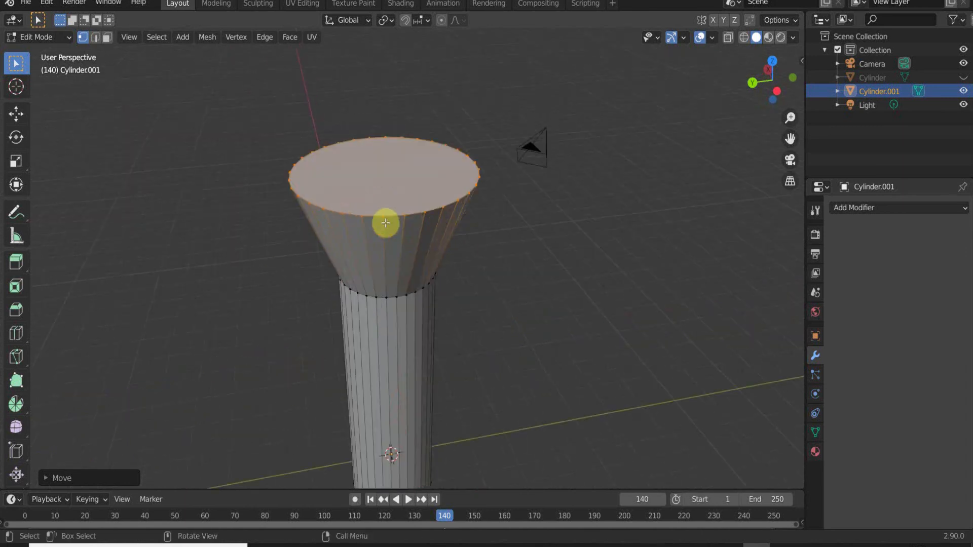
{"action": "middle_click_drag", "start_coordinate": [404, 204], "coordinate": [404, 209], "text": "shift"}
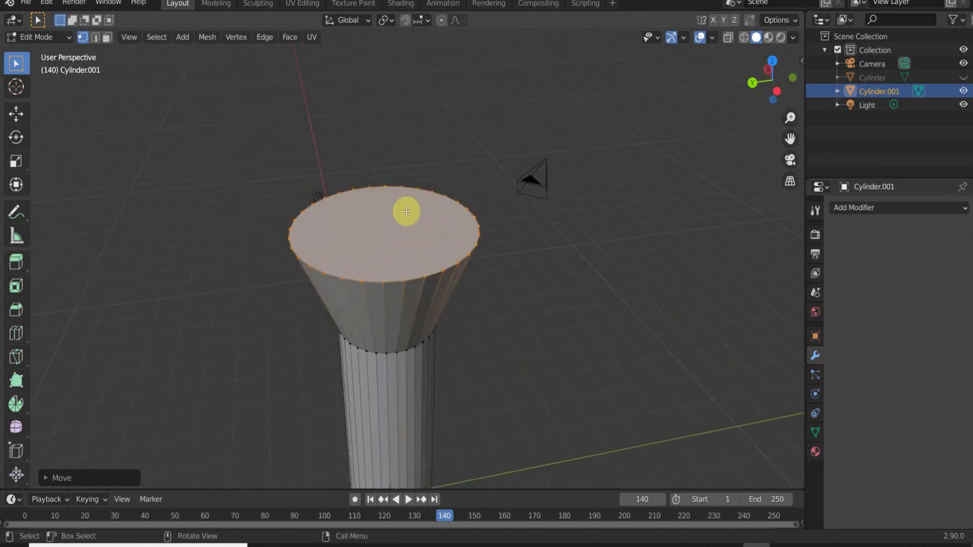
{"action": "key", "text": "2"}
{"action": "left_click", "coordinate": [416, 278]}
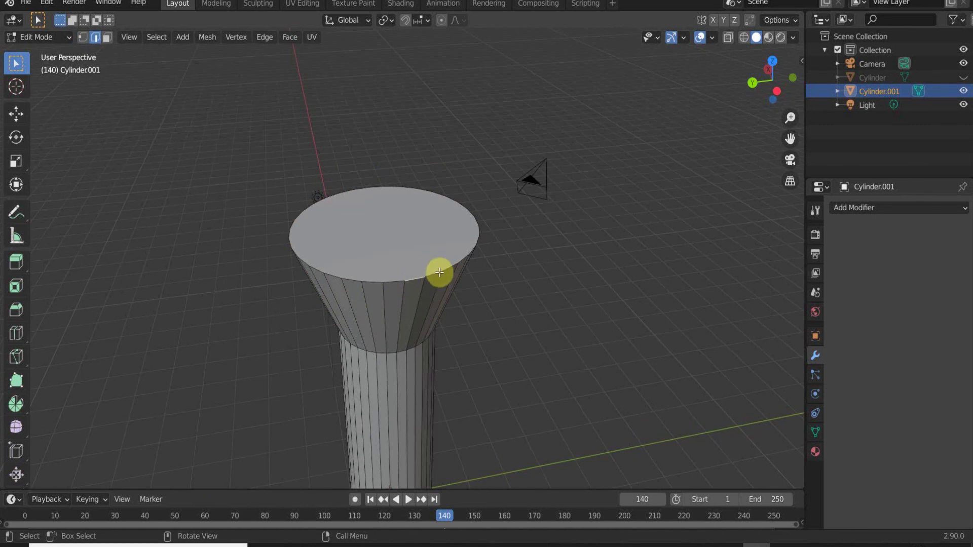
{"action": "middle_click_drag", "start_coordinate": [475, 251], "coordinate": [461, 284]}
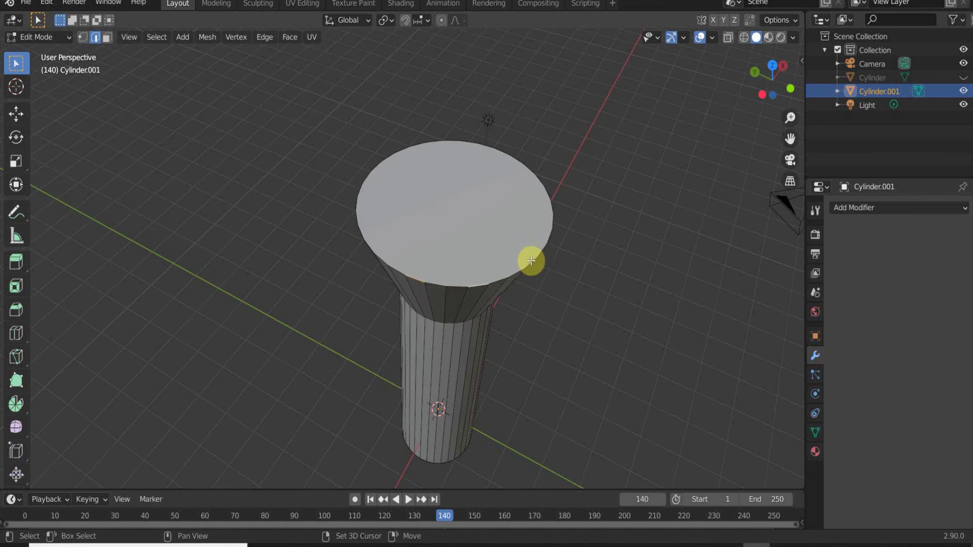
{"action": "left_click", "coordinate": [538, 179], "text": "shift"}
{"action": "left_click", "coordinate": [499, 148], "text": "shift"}
{"action": "left_click", "coordinate": [460, 142], "text": "shift"}
{"action": "left_click", "coordinate": [428, 143], "text": "shift"}
{"action": "left_click", "coordinate": [386, 156], "text": "shift"}
{"action": "left_click", "coordinate": [354, 215], "text": "shift"}
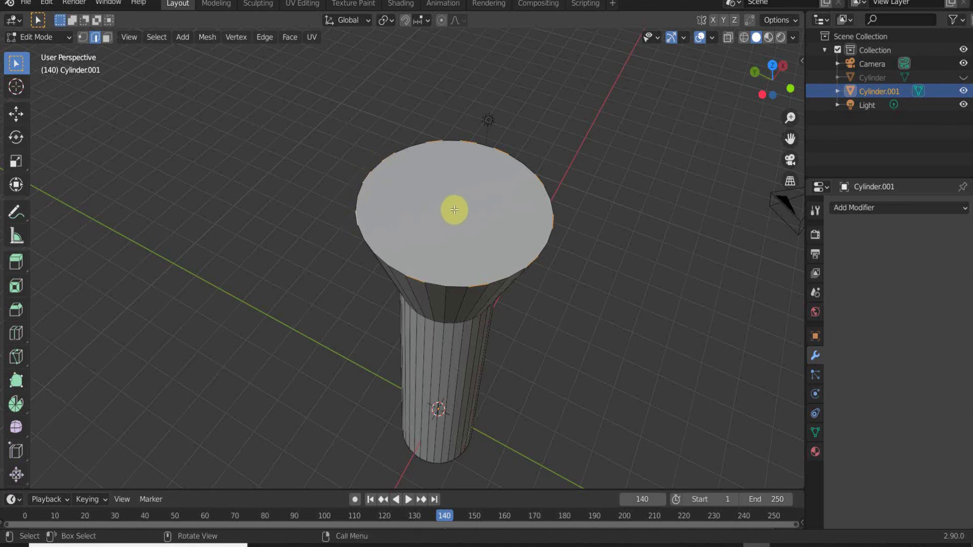
{"action": "key", "text": "g"}
{"action": "key", "text": "g"}
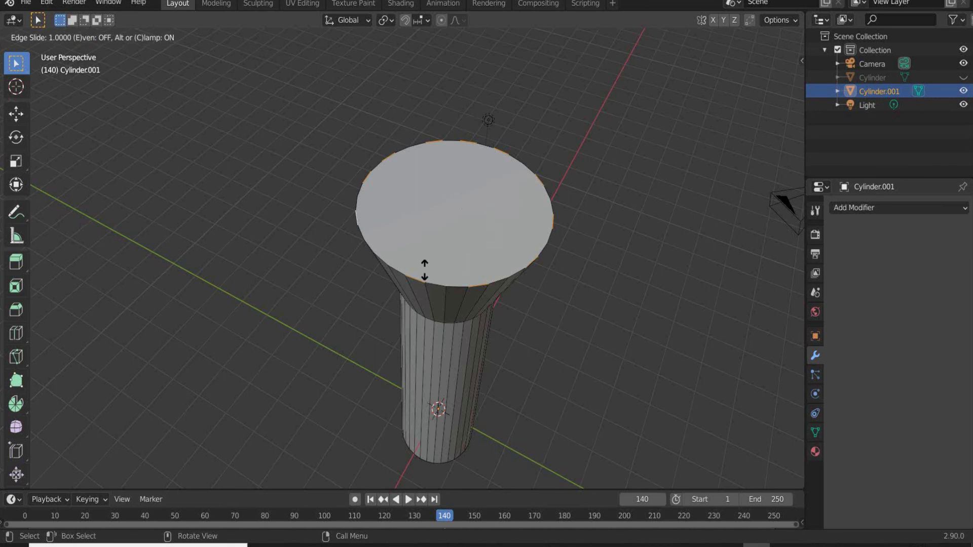
{"action": "right_click", "coordinate": [462, 213]}
Extrude the alternating rim edges about 0.7 m upward along global Z to form battlements.
{"action": "middle_click_drag", "start_coordinate": [514, 254], "coordinate": [527, 210]}
{"action": "key", "text": "e"}
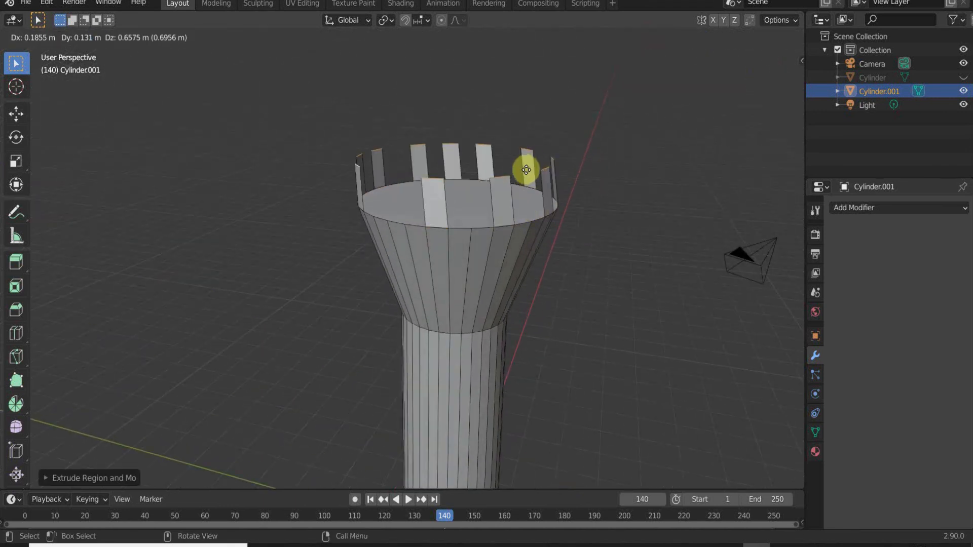
{"action": "key", "text": "z"}
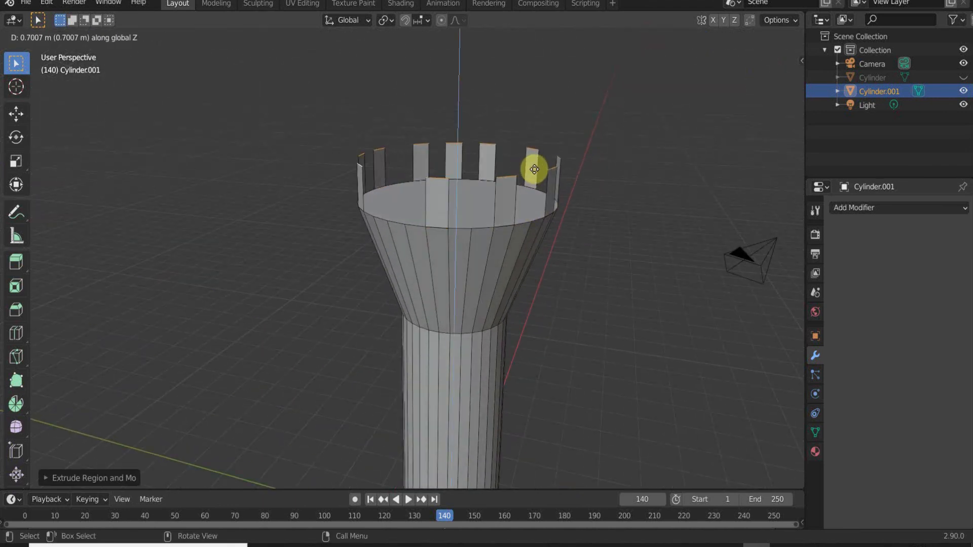
{"action": "left_click", "coordinate": [533, 169]}
Deselect all of the tower's geometry in vertex selection mode and return to Object Mode.
{"action": "middle_click_drag", "start_coordinate": [600, 280], "coordinate": [508, 269]}
{"action": "scroll", "coordinate": [498, 308], "scroll_direction": "down", "scroll_amount": 5}
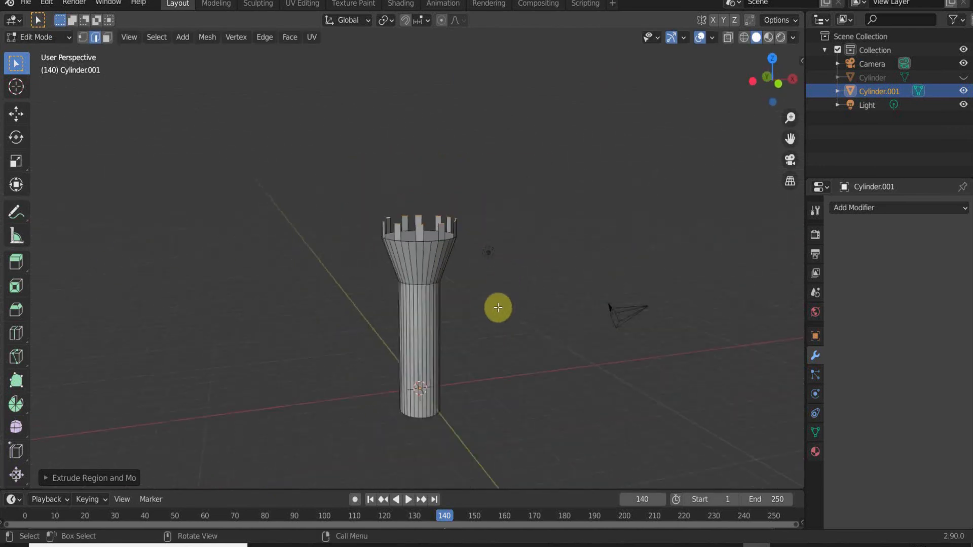
{"action": "middle_click_drag", "start_coordinate": [483, 332], "coordinate": [500, 292], "text": "shift"}
{"action": "scroll", "coordinate": [478, 238], "scroll_direction": "up", "scroll_amount": 2}
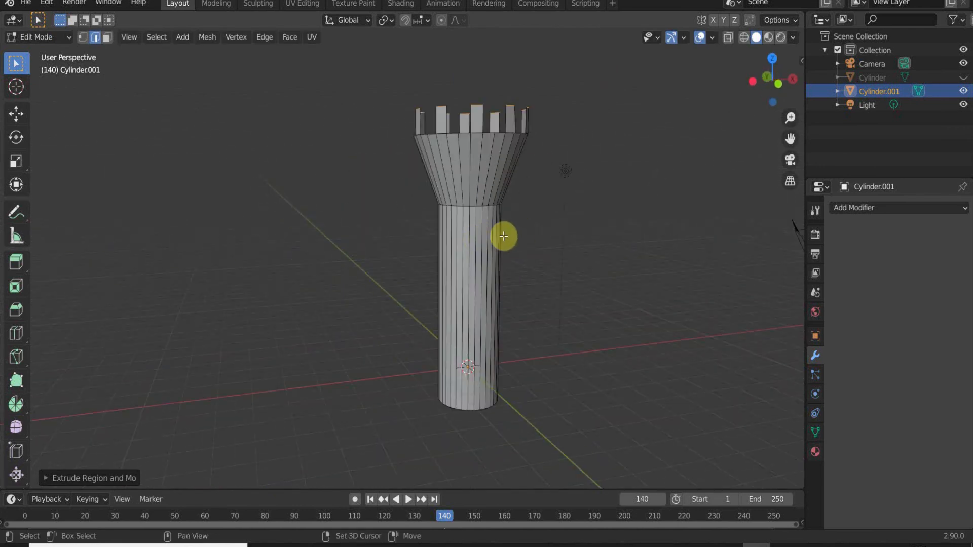
{"action": "middle_click_drag", "start_coordinate": [503, 236], "coordinate": [467, 237], "text": "shift"}
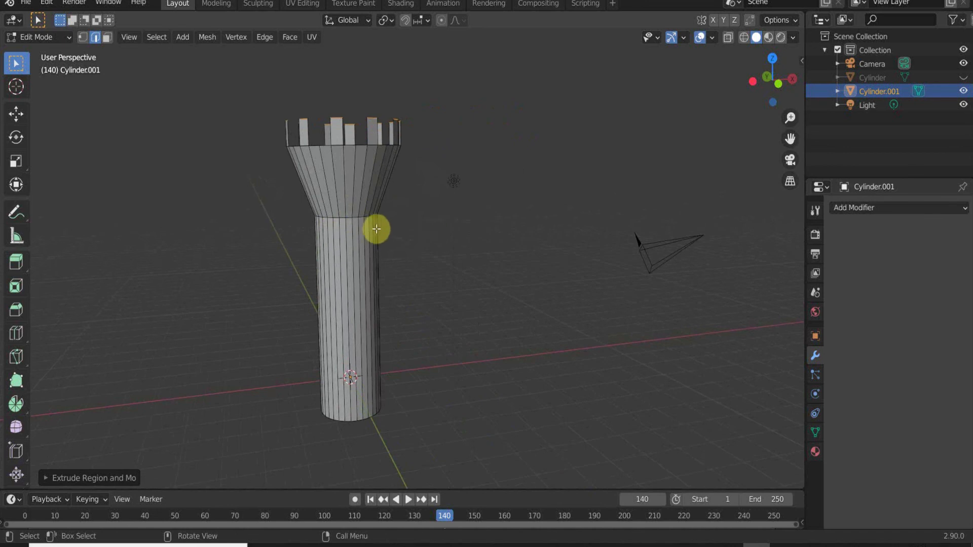
{"action": "key", "text": "1"}
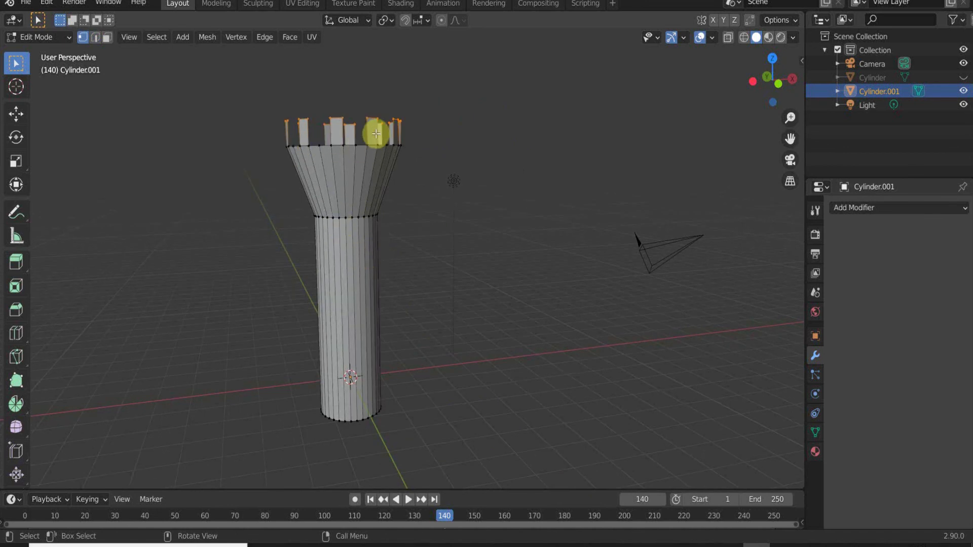
{"action": "left_click", "coordinate": [469, 159]}
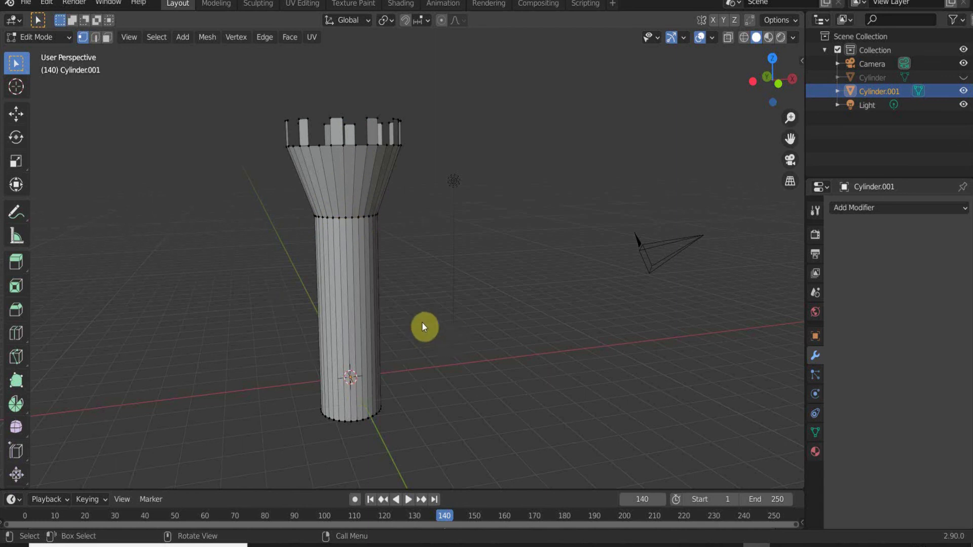
{"action": "key", "text": "Tab"}
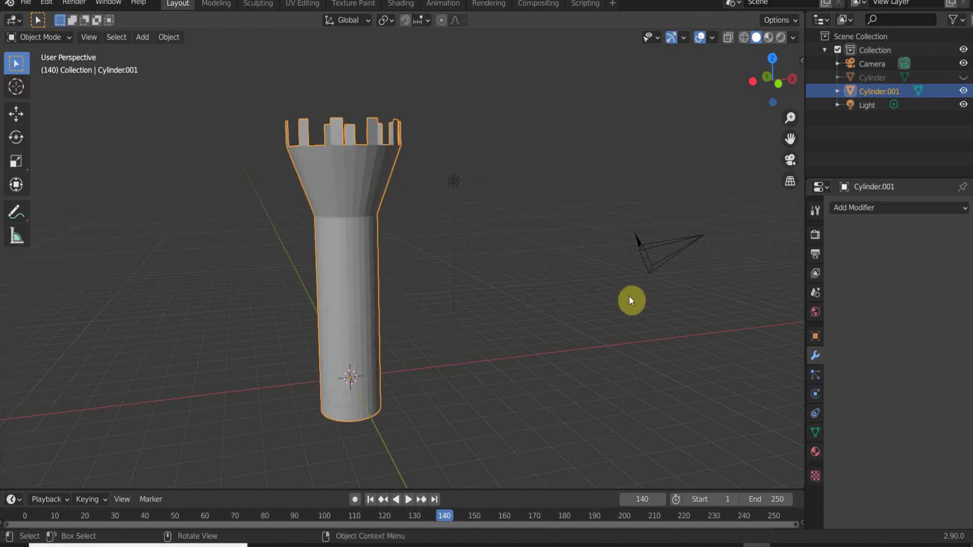
Add a Remesh modifier to the castle tower and compare the remeshed shape with its original mesh in Edit Mode.
{"action": "left_click", "coordinate": [893, 209]}
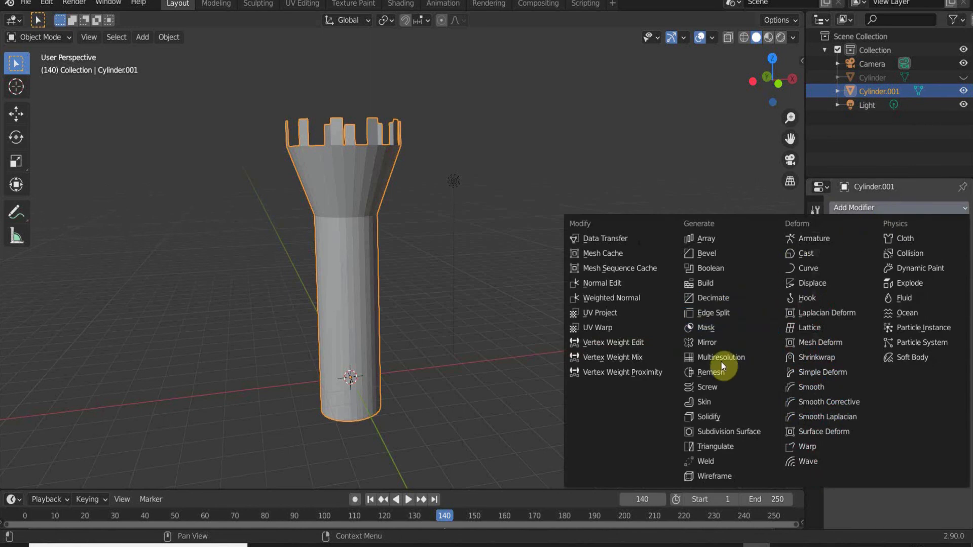
{"action": "left_click", "coordinate": [712, 373]}
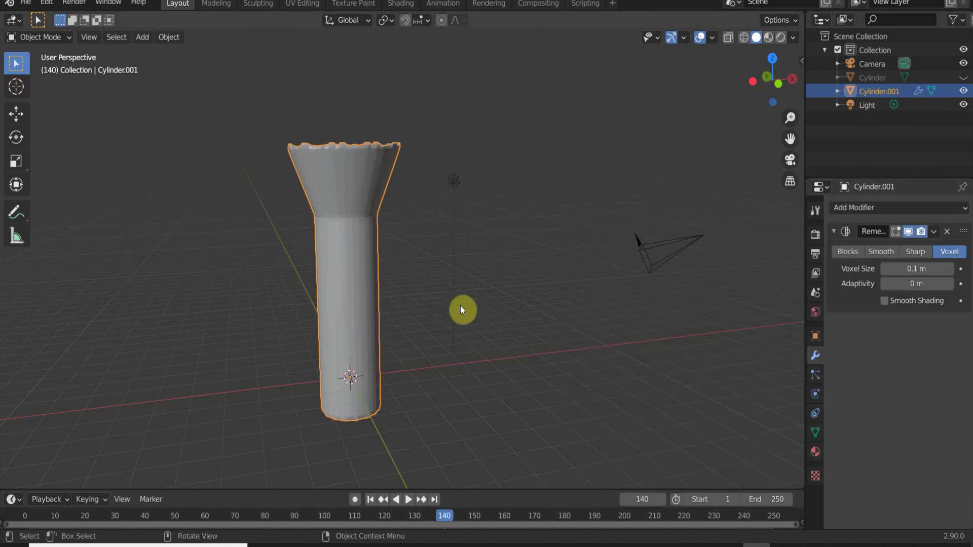
{"action": "middle_click_drag", "start_coordinate": [460, 307], "coordinate": [439, 294]}
{"action": "key", "text": "Tab"}
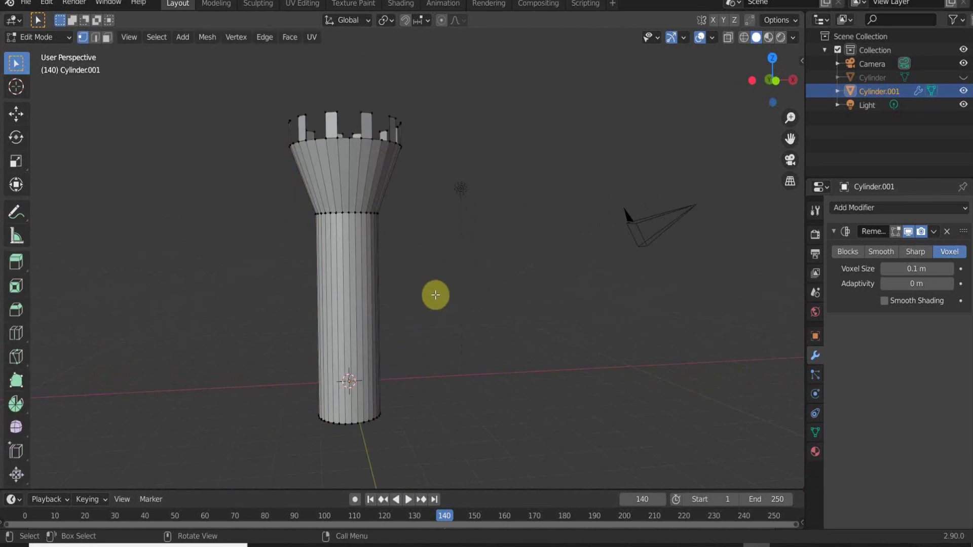
{"action": "key", "text": "Tab"}
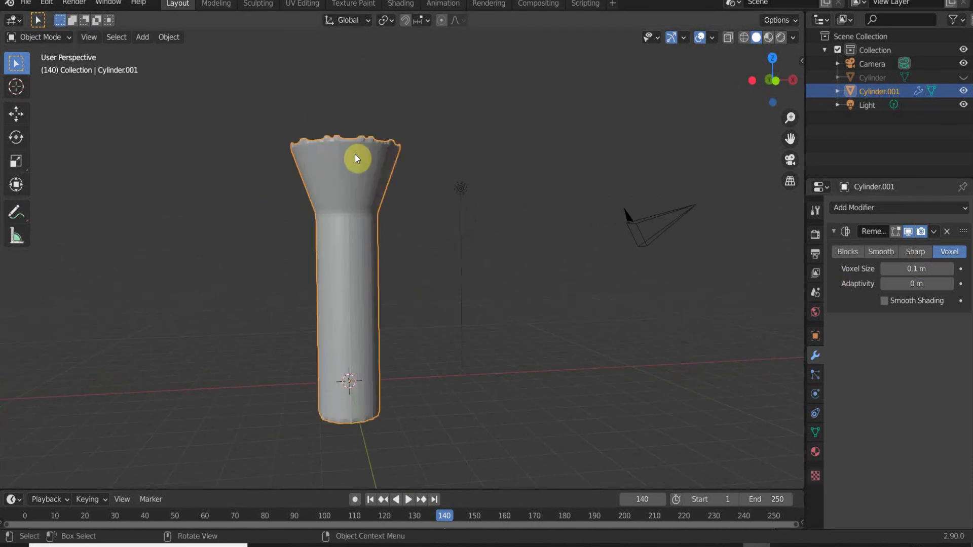
Preview Smooth remeshing, then return to Voxel mode with a voxel size of 0.48 m and an adaptivity of 0.79 m.
{"action": "left_click", "coordinate": [885, 254]}
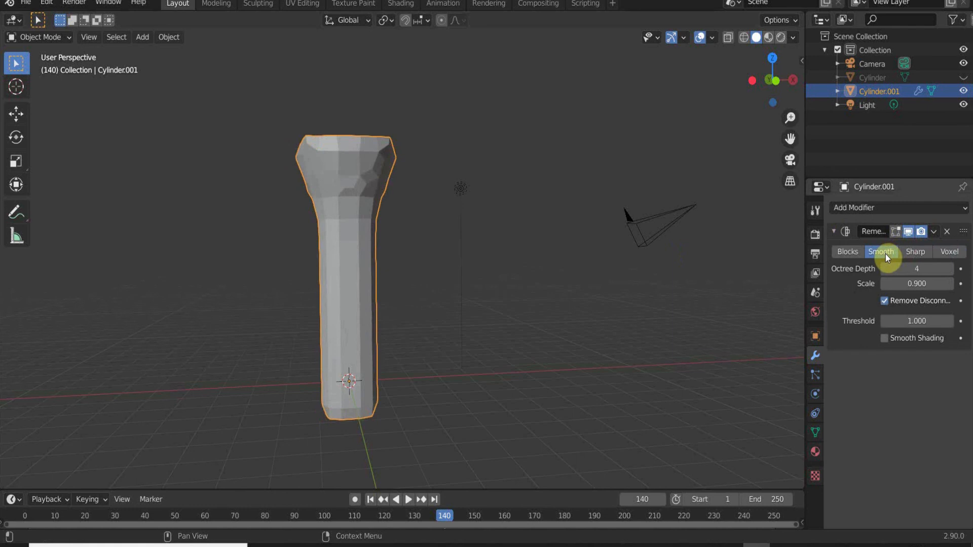
{"action": "left_click", "coordinate": [946, 250]}
{"action": "left_click_drag", "start_coordinate": [920, 267], "coordinate": [951, 268]}
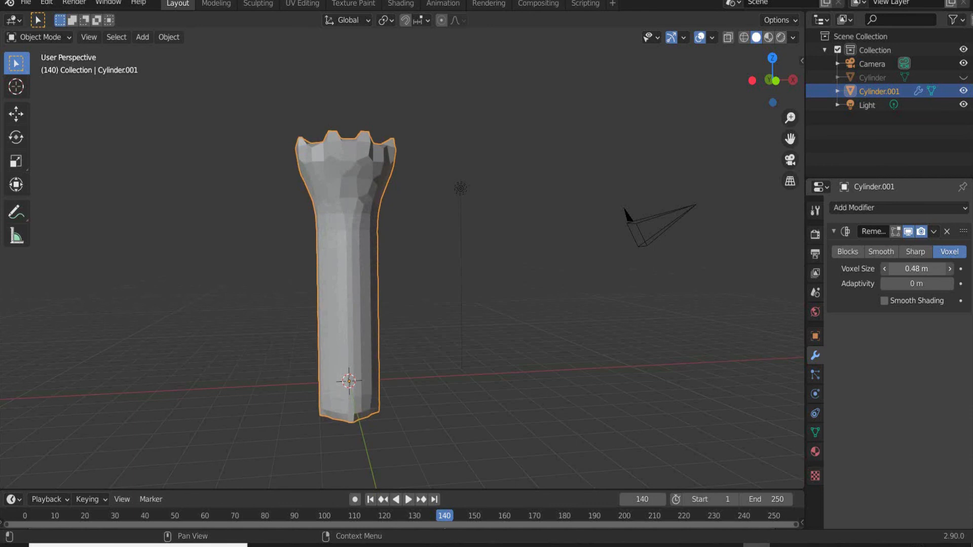
{"action": "middle_click_drag", "start_coordinate": [438, 286], "coordinate": [538, 323]}
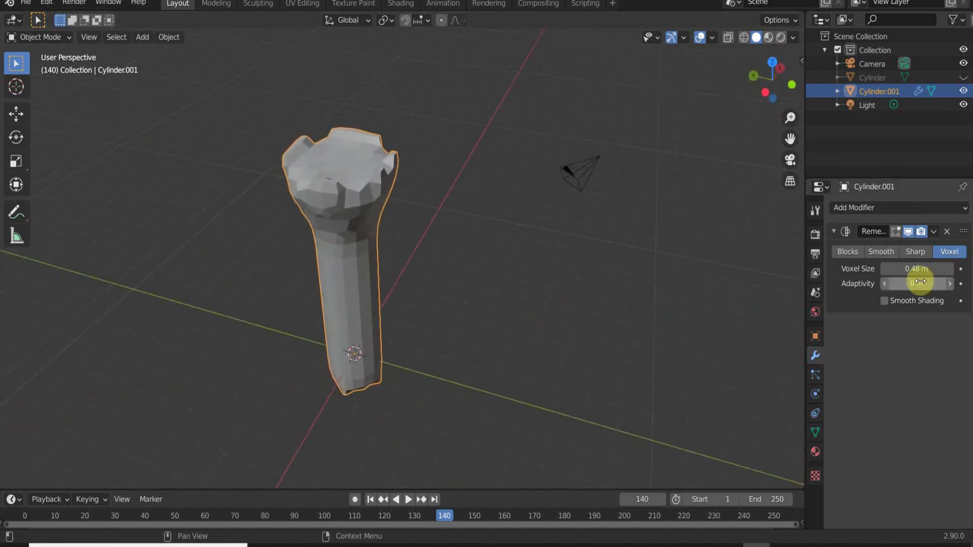
{"action": "mouse_move", "coordinate": [920, 281]}
{"action": "left_mouse_down"}
{"action": "mouse_move", "coordinate": [945, 281]}
{"action": "mouse_move", "coordinate": [914, 283]}
{"action": "left_mouse_up"}
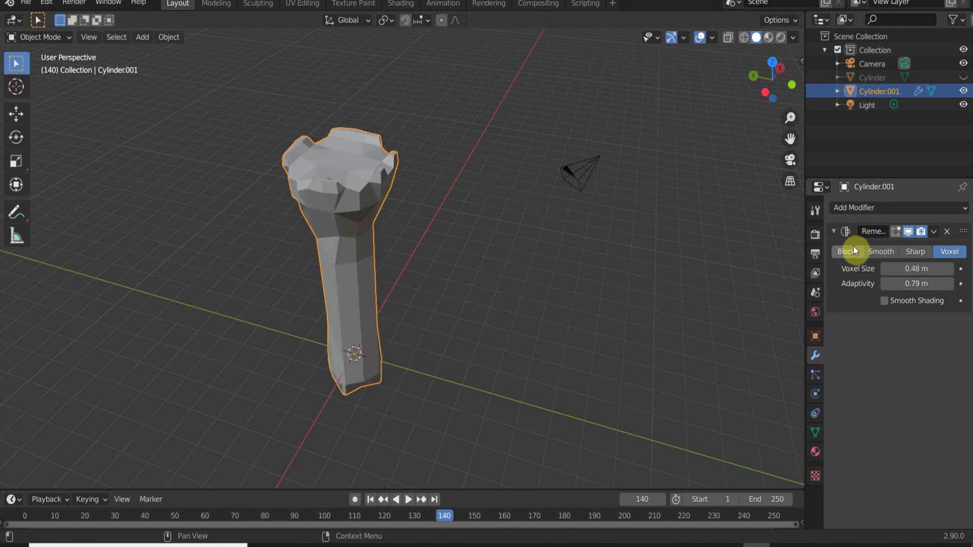
Try the Blocks mode of the Remesh modifier and inspect the tower from several sides.
{"action": "left_click", "coordinate": [845, 251]}
{"action": "middle_click_drag", "start_coordinate": [449, 321], "coordinate": [343, 239]}
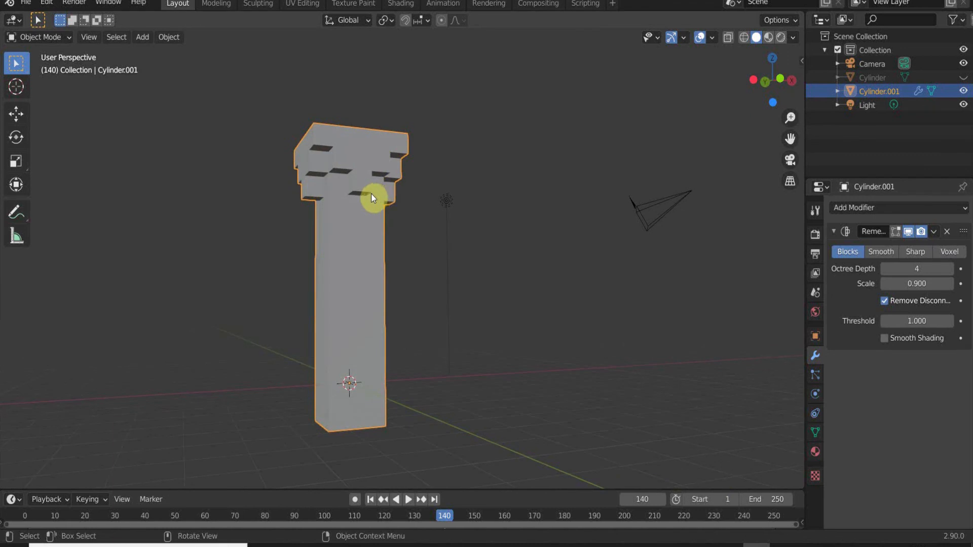
{"action": "middle_click_drag", "start_coordinate": [391, 253], "coordinate": [249, 264]}
{"action": "middle_click_drag", "start_coordinate": [461, 211], "coordinate": [343, 223]}
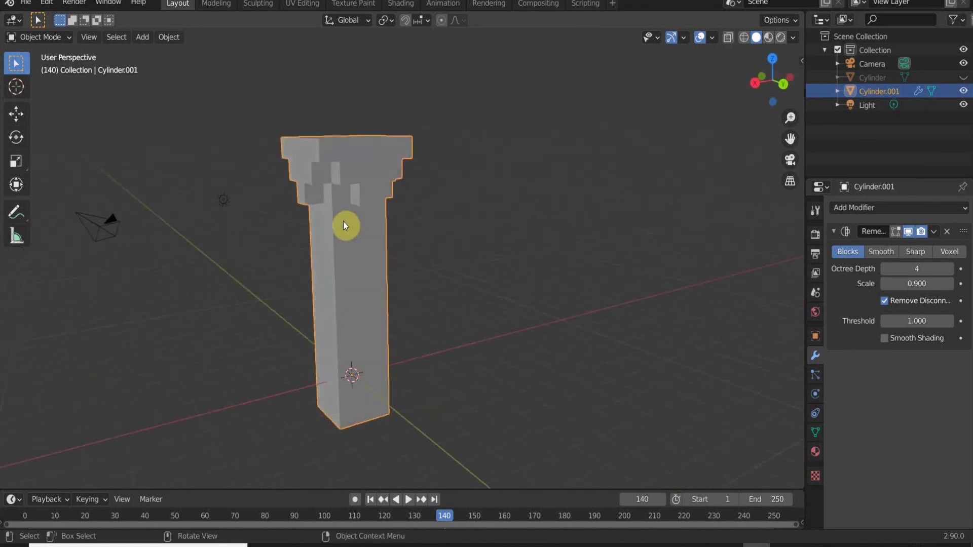
{"action": "key", "text": "Tab"}
{"action": "key", "text": "Tab"}
Try the Smooth and Sharp modes of the Remesh modifier on the tower.
{"action": "left_click", "coordinate": [871, 252]}
{"action": "middle_click_drag", "start_coordinate": [628, 302], "coordinate": [419, 330]}
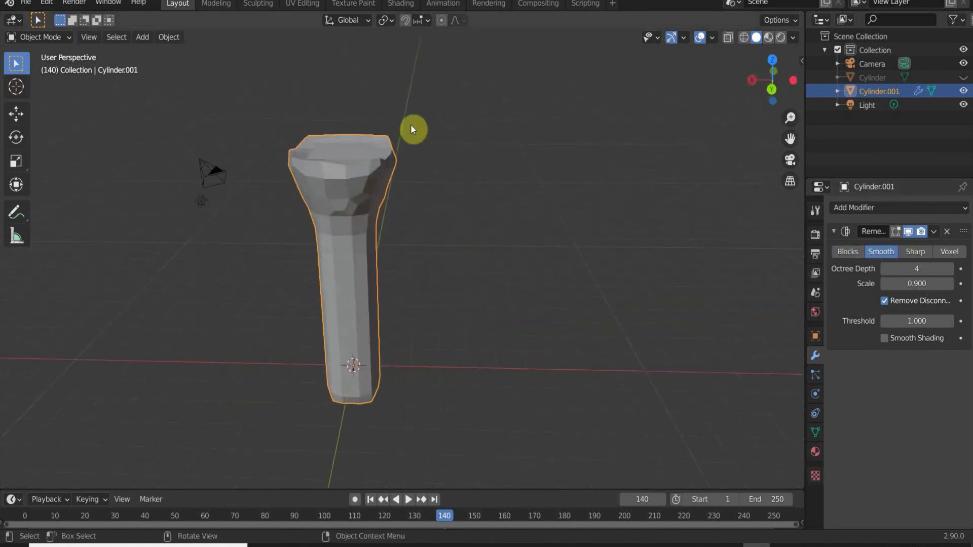
{"action": "left_click", "coordinate": [920, 253]}
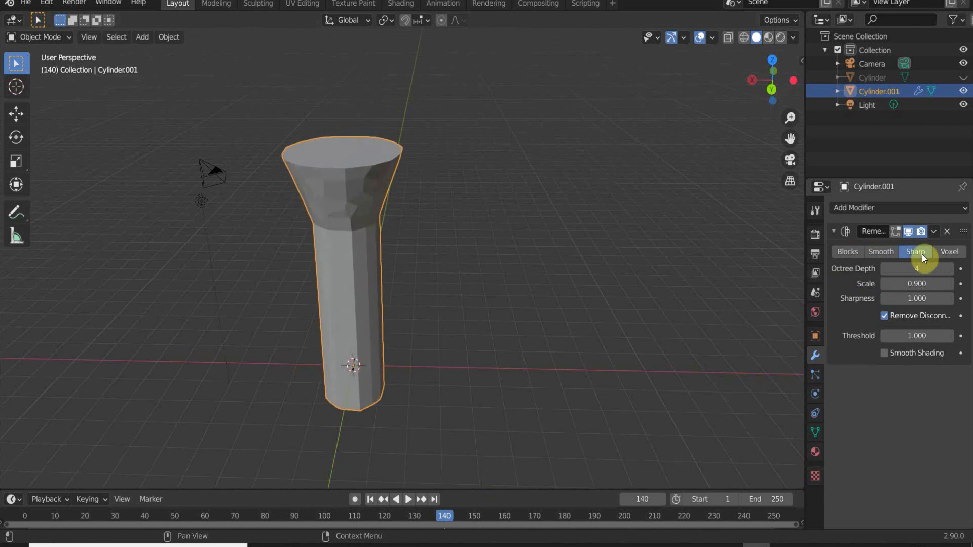
{"action": "middle_click_drag", "start_coordinate": [690, 272], "coordinate": [518, 293]}
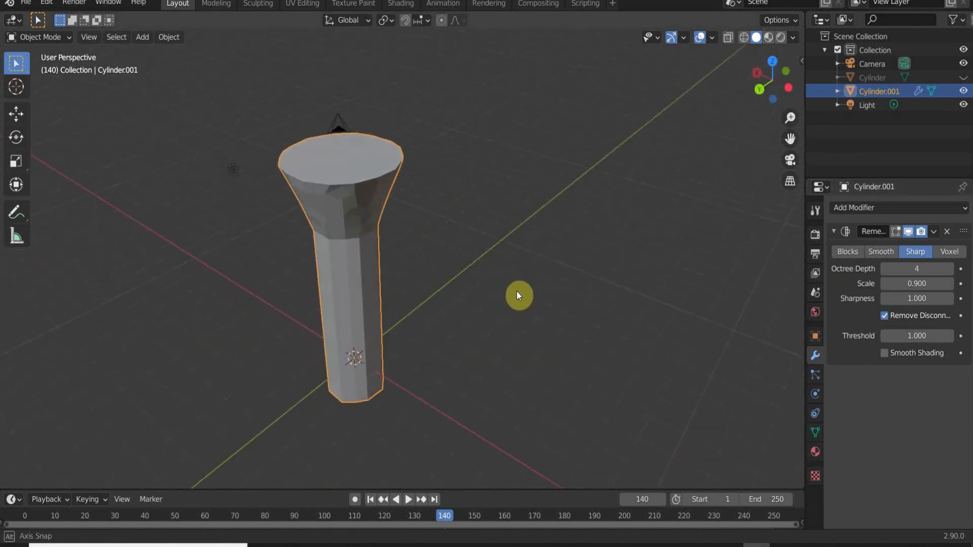
Remesh the tower in Voxel mode with a voxel size of 0.02 m and apply the modifier.
{"action": "left_click", "coordinate": [949, 251]}
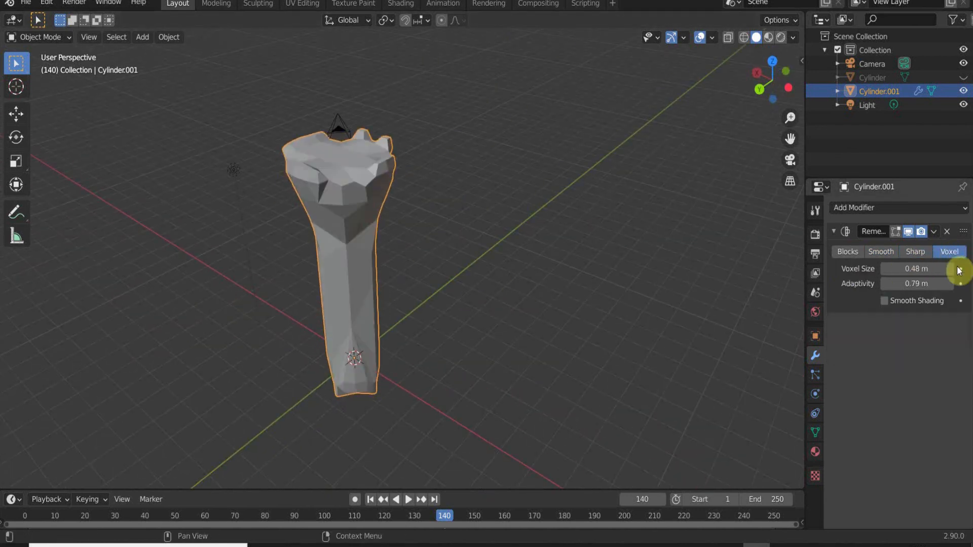
{"action": "middle_click_drag", "start_coordinate": [423, 266], "coordinate": [349, 238]}
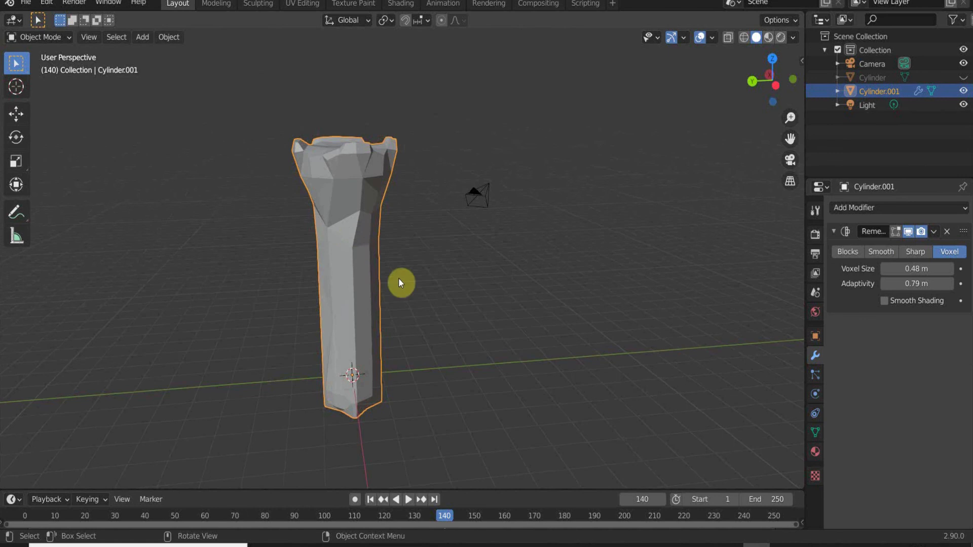
{"action": "middle_click_drag", "start_coordinate": [400, 280], "coordinate": [322, 272]}
{"action": "left_click", "coordinate": [897, 269]}
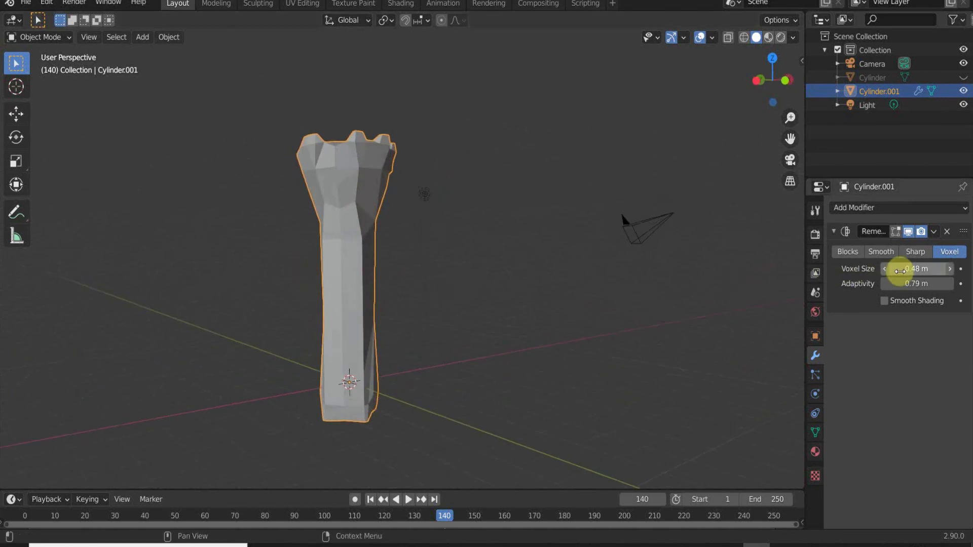
{"action": "type", "text": "0.16"}
{"action": "key", "text": "Return"}
{"action": "left_click_drag", "start_coordinate": [916, 268], "coordinate": [900, 267]}
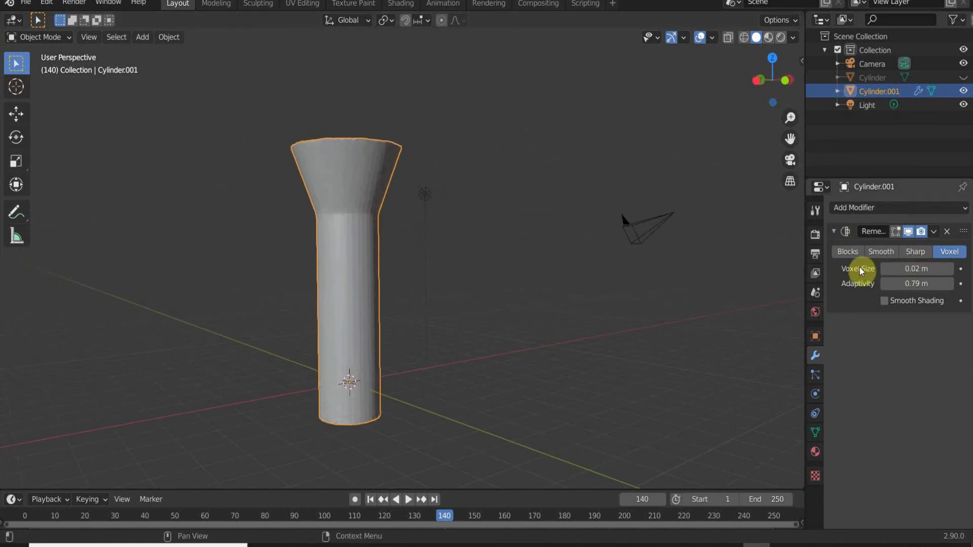
{"action": "left_click", "coordinate": [934, 231]}
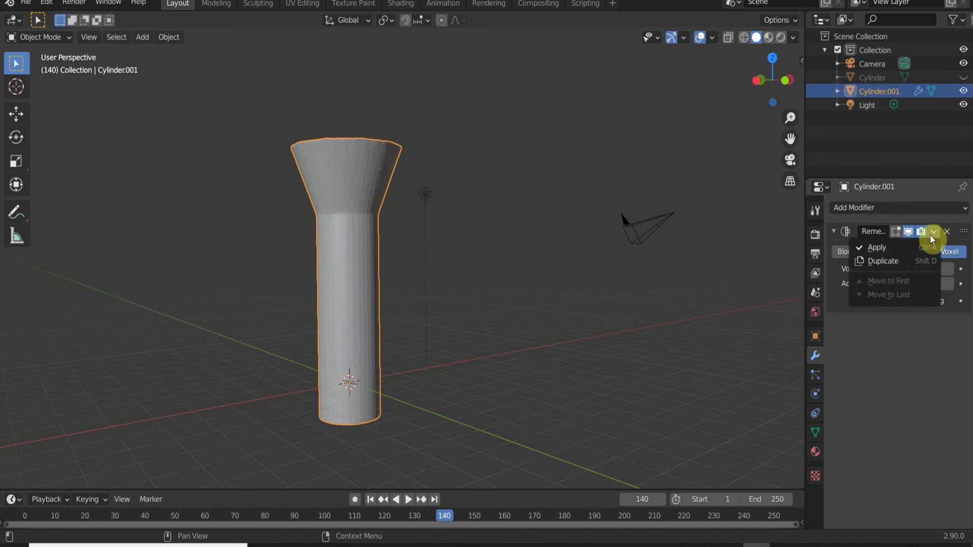
{"action": "left_click", "coordinate": [913, 248]}
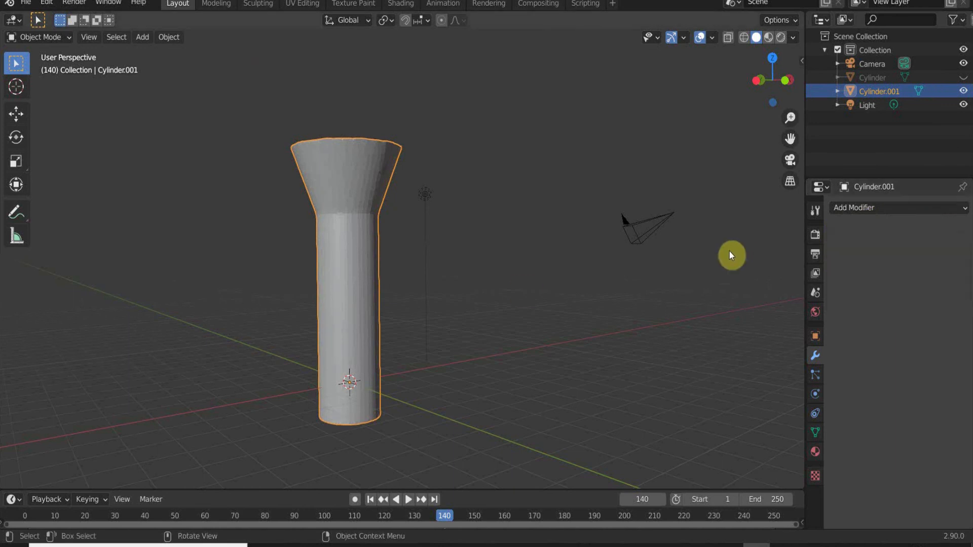
Examine the remeshed topology of the tower's shaft, flared section and top face in Edit Mode.
{"action": "key", "text": "Tab"}
{"action": "middle_click_drag", "start_coordinate": [405, 300], "coordinate": [388, 284]}
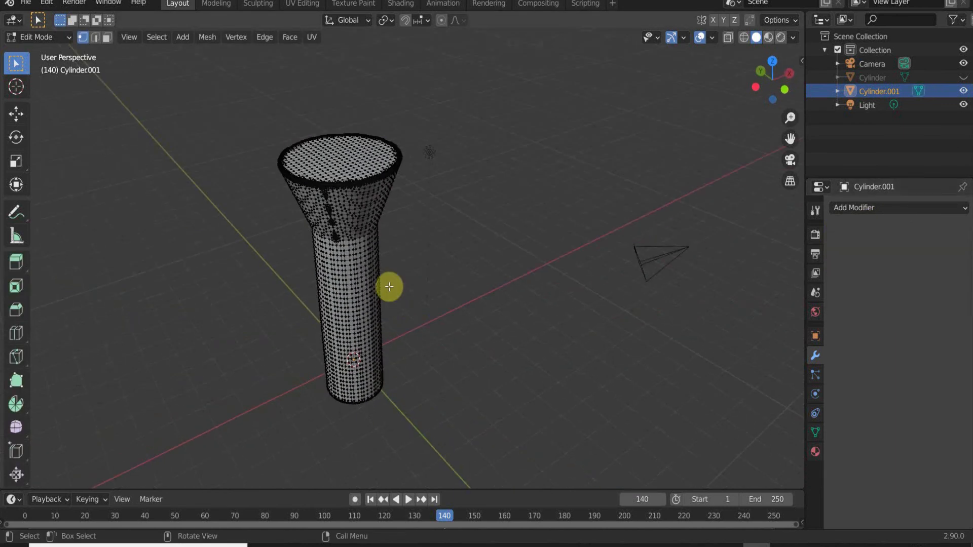
{"action": "scroll", "coordinate": [332, 208], "scroll_direction": "up", "scroll_amount": 3}
{"action": "middle_click_drag", "start_coordinate": [356, 319], "coordinate": [339, 238]}
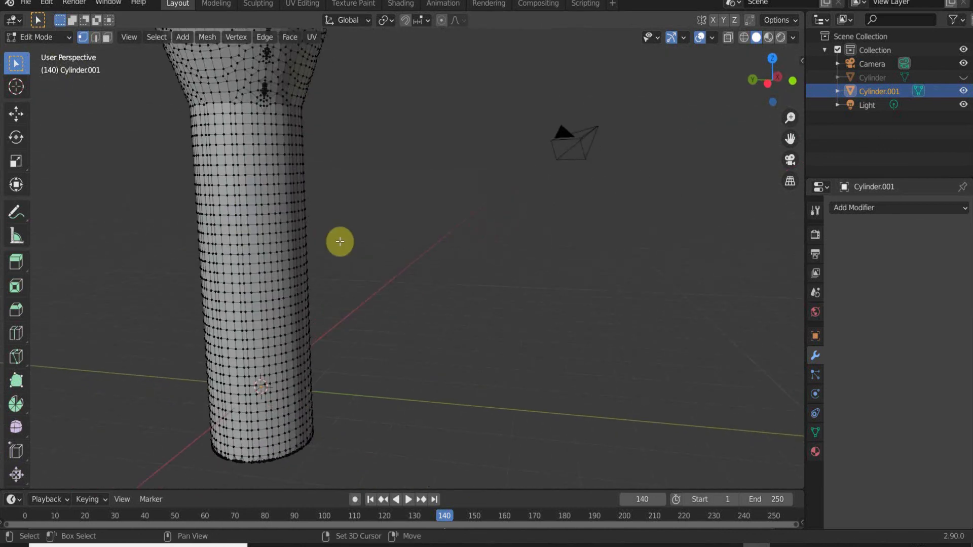
{"action": "middle_click_drag", "start_coordinate": [329, 280], "coordinate": [211, 300]}
{"action": "middle_click_drag", "start_coordinate": [335, 221], "coordinate": [354, 251]}
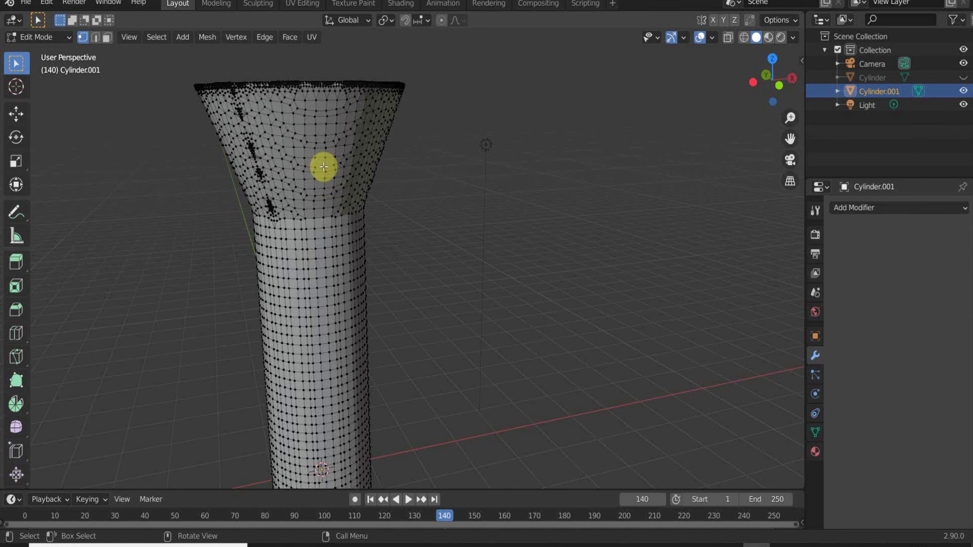
{"action": "scroll", "coordinate": [340, 201], "scroll_direction": "down", "scroll_amount": 4}
{"action": "middle_click_drag", "start_coordinate": [384, 270], "coordinate": [322, 308]}
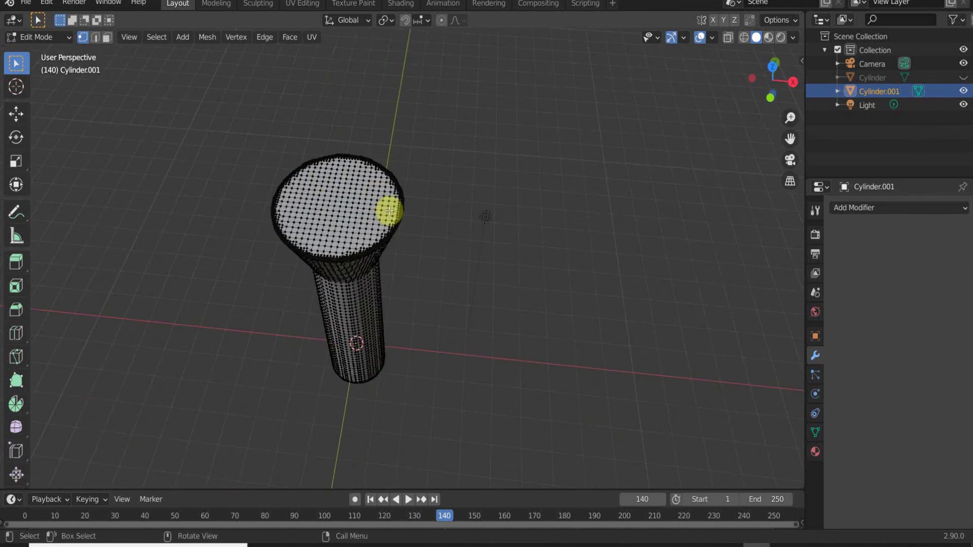
Return to Object Mode and delete the remeshed tower from the scene.
{"action": "left_click", "coordinate": [962, 214]}
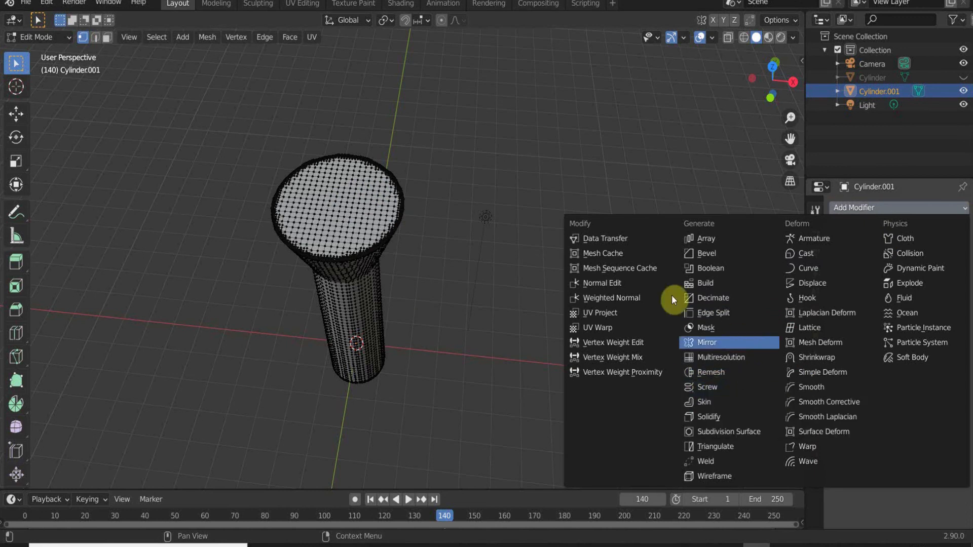
{"action": "key", "text": "Tab"}
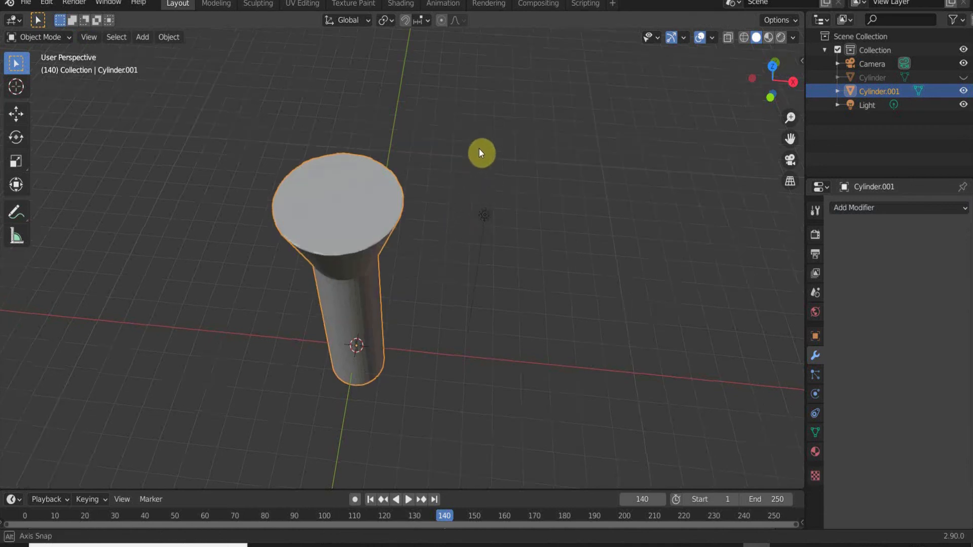
{"action": "middle_click_drag", "start_coordinate": [479, 148], "coordinate": [482, 139]}
{"action": "key", "text": "x"}
{"action": "left_click", "coordinate": [476, 140]}
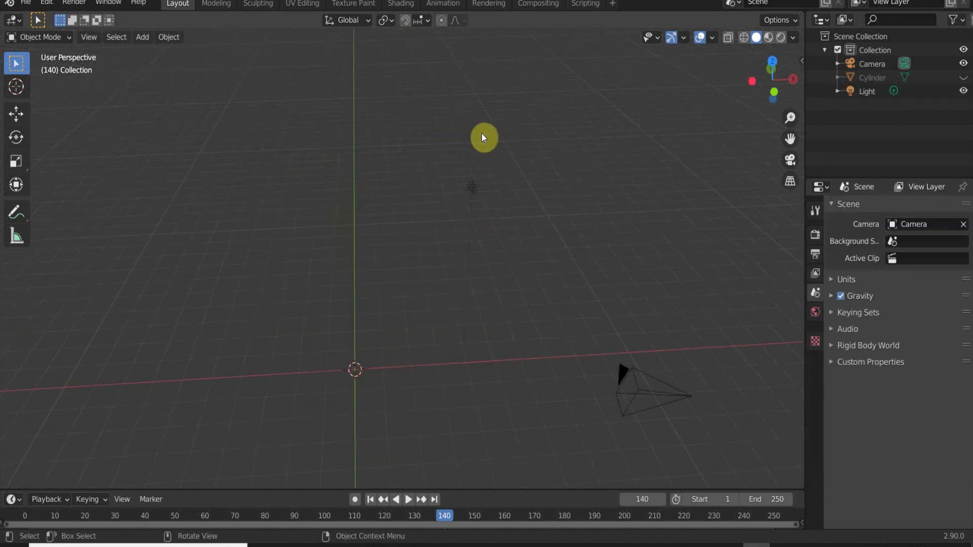
Add a Bezier circle curve at the world origin and enter Edit Mode on it.
{"action": "middle_click_drag", "start_coordinate": [415, 317], "coordinate": [425, 285]}
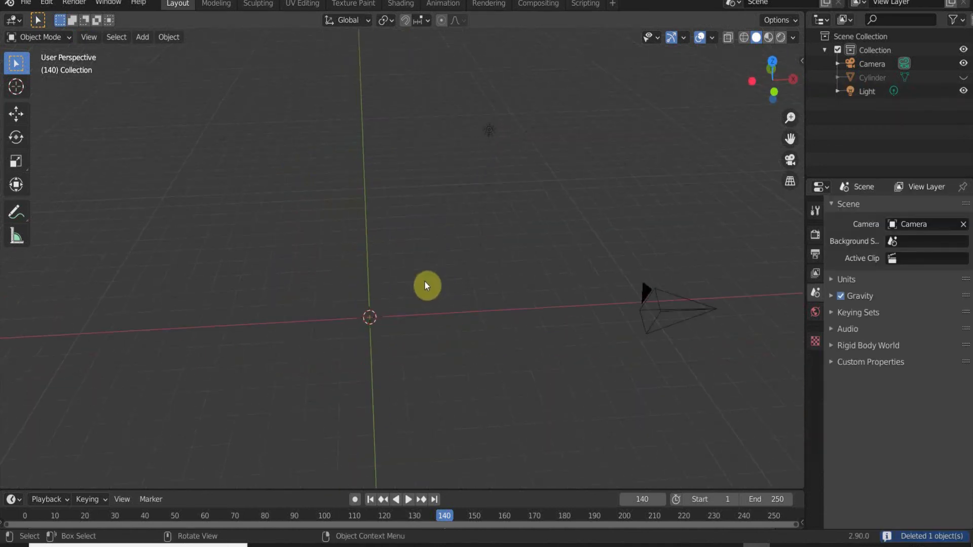
{"action": "key", "text": "shift+a"}
{"action": "mouse_move", "coordinate": [425, 283]}
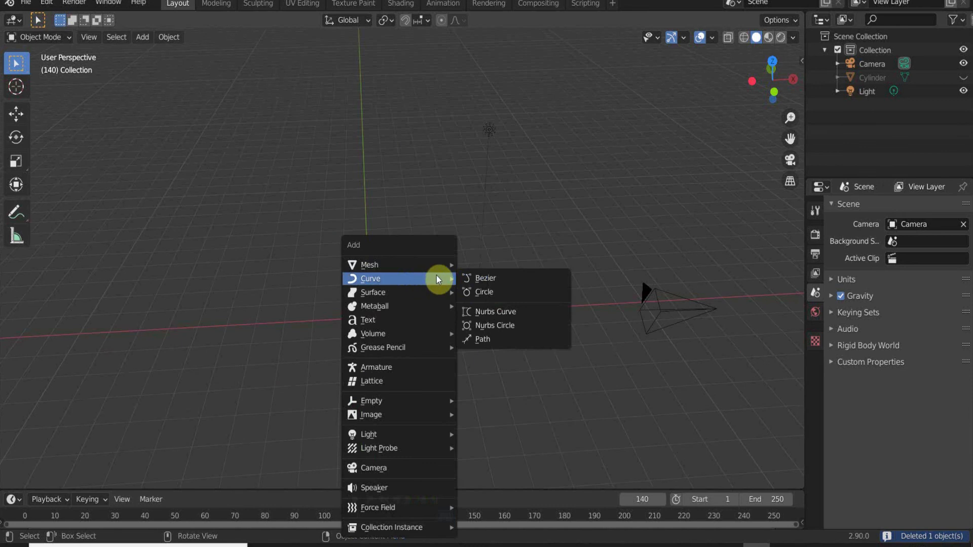
{"action": "left_click", "coordinate": [485, 293]}
{"action": "middle_click_drag", "start_coordinate": [425, 337], "coordinate": [415, 252]}
{"action": "key", "text": "Tab"}
{"action": "scroll", "coordinate": [404, 237], "scroll_direction": "up", "scroll_amount": 4}
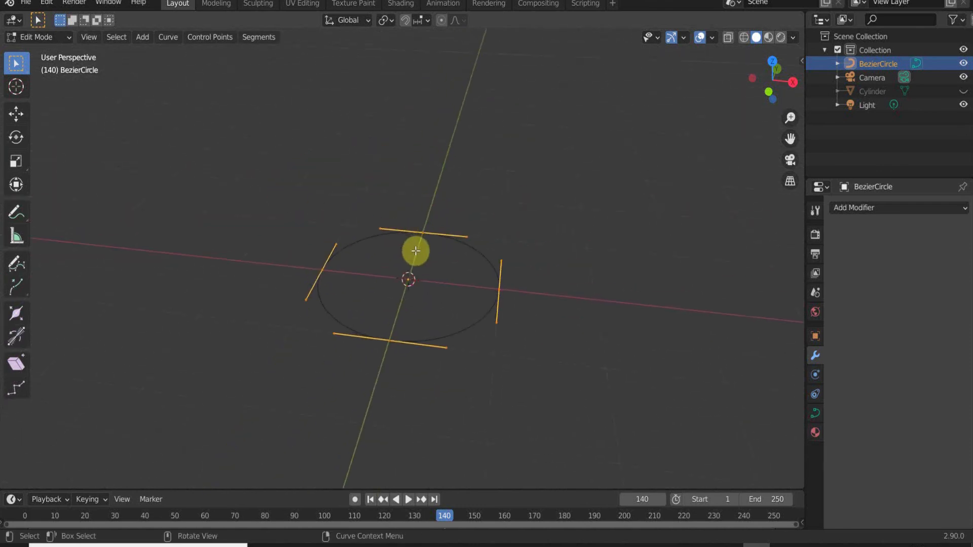
Return to Object Mode and add a Screw modifier to the Bezier circle.
{"action": "key", "text": "Tab"}
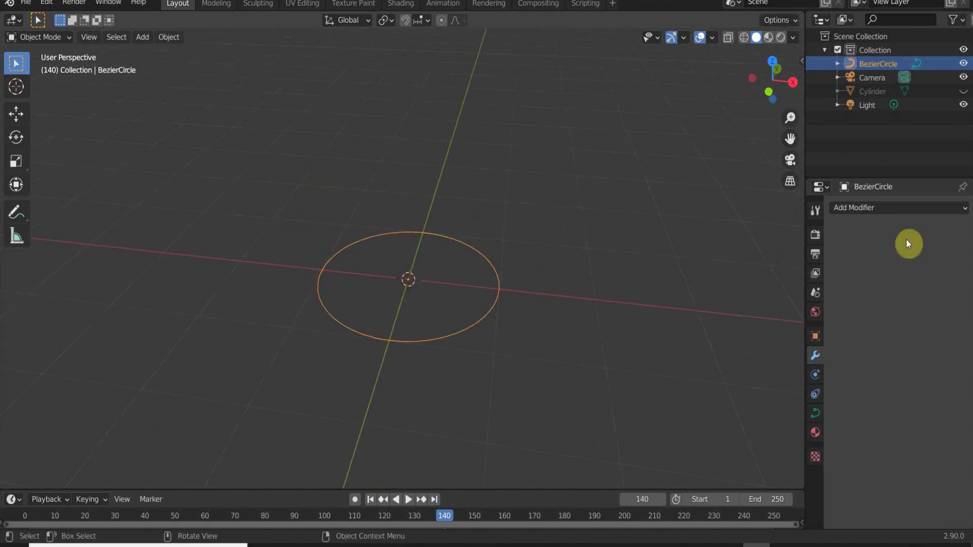
{"action": "left_click", "coordinate": [881, 210]}
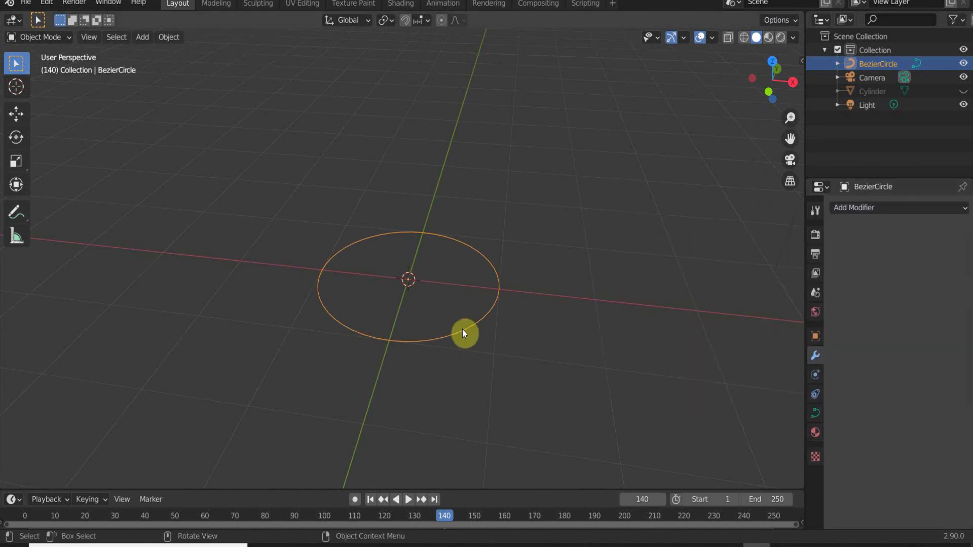
{"action": "left_click", "coordinate": [849, 209]}
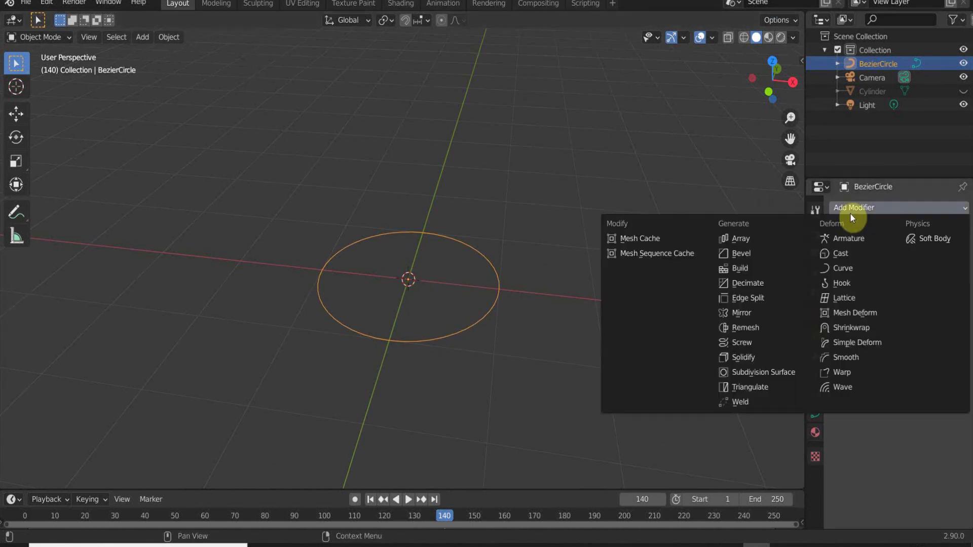
{"action": "left_click", "coordinate": [764, 343]}
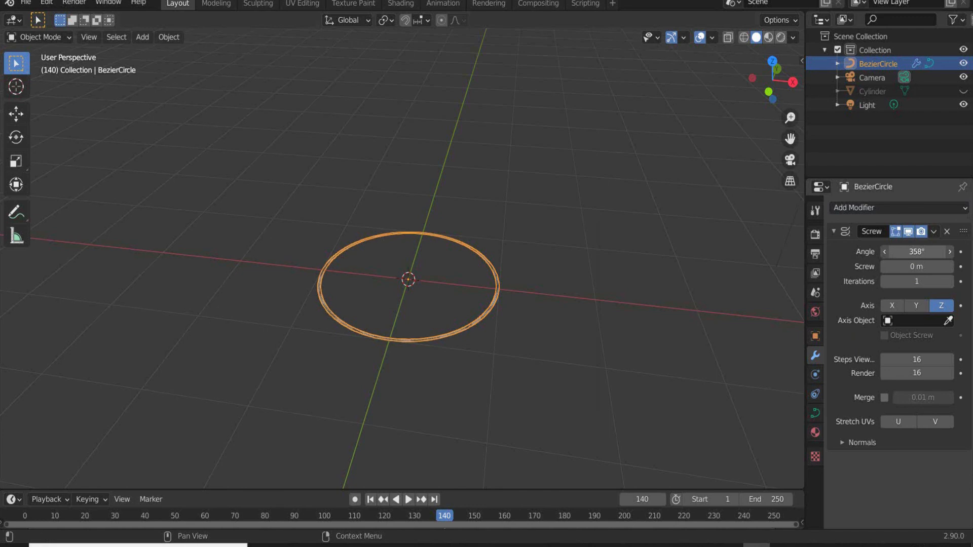
Set the Screw modifier to a 362° angle, 0.3 m screw, 10 iterations, 57 viewport steps and 41 render steps.
{"action": "left_click_drag", "start_coordinate": [915, 248], "coordinate": [917, 281]}
{"action": "left_click", "coordinate": [916, 267]}
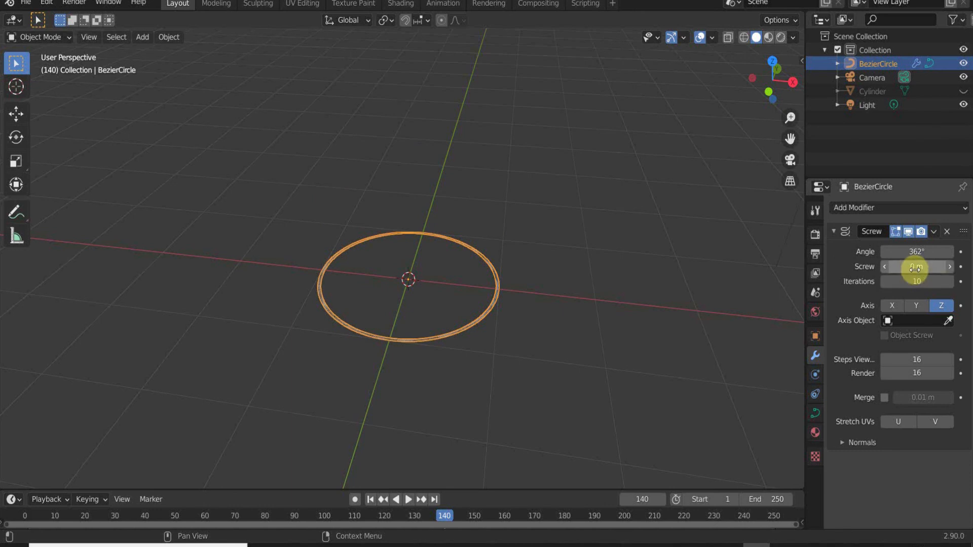
{"action": "type", "text": "0.5"}
{"action": "key", "text": "Return"}
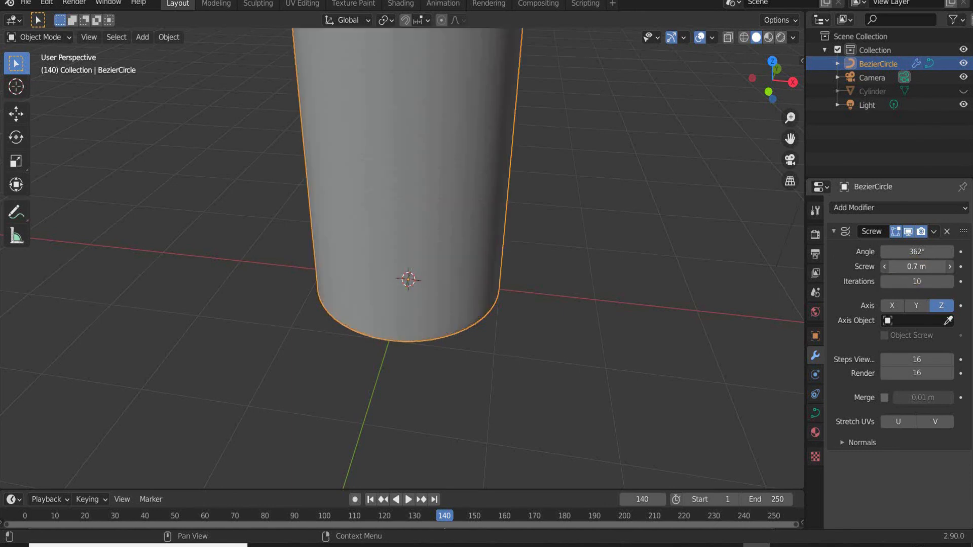
{"action": "mouse_move", "coordinate": [916, 266]}
{"action": "left_mouse_down"}
{"action": "mouse_move", "coordinate": [892, 267]}
{"action": "mouse_move", "coordinate": [909, 274]}
{"action": "left_mouse_up"}
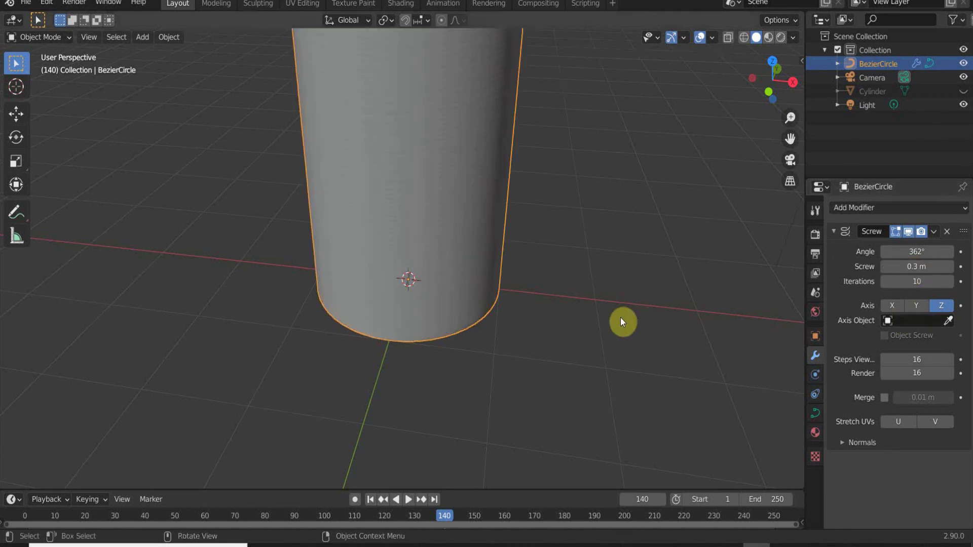
{"action": "scroll", "coordinate": [620, 317], "scroll_direction": "down", "scroll_amount": 6}
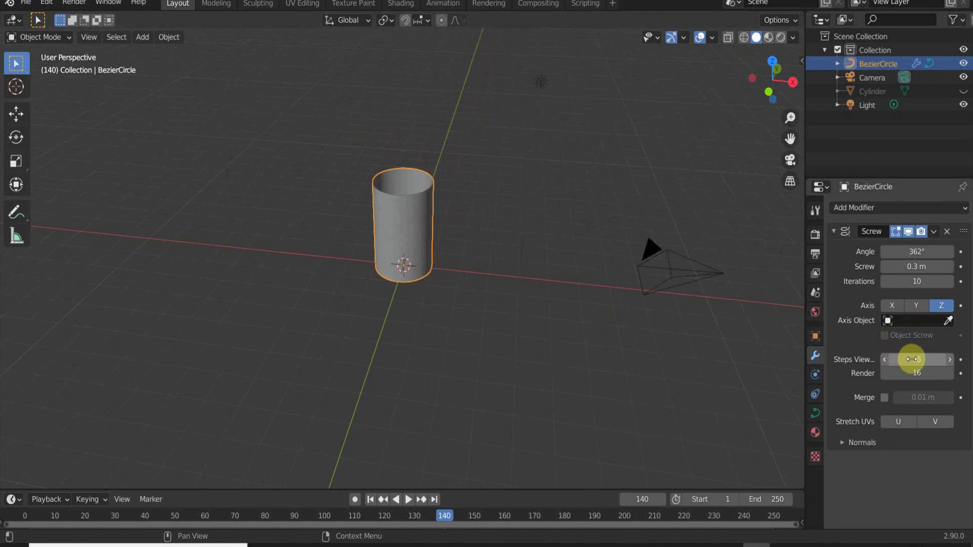
{"action": "left_click_drag", "start_coordinate": [912, 358], "coordinate": [927, 373]}
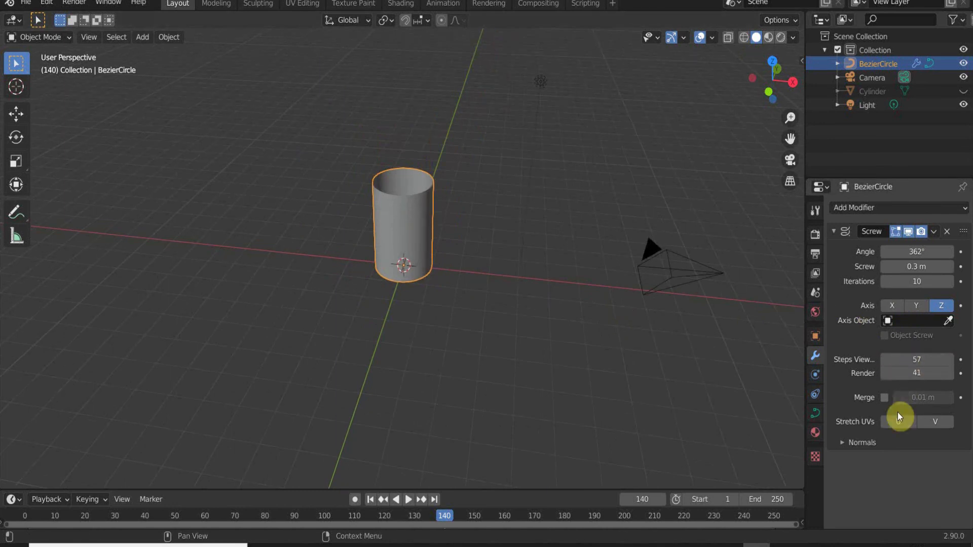
Twist the circle into a rope by setting the Screw axis to X, screw to 4 m and iterations to 23.
{"action": "left_click", "coordinate": [892, 305]}
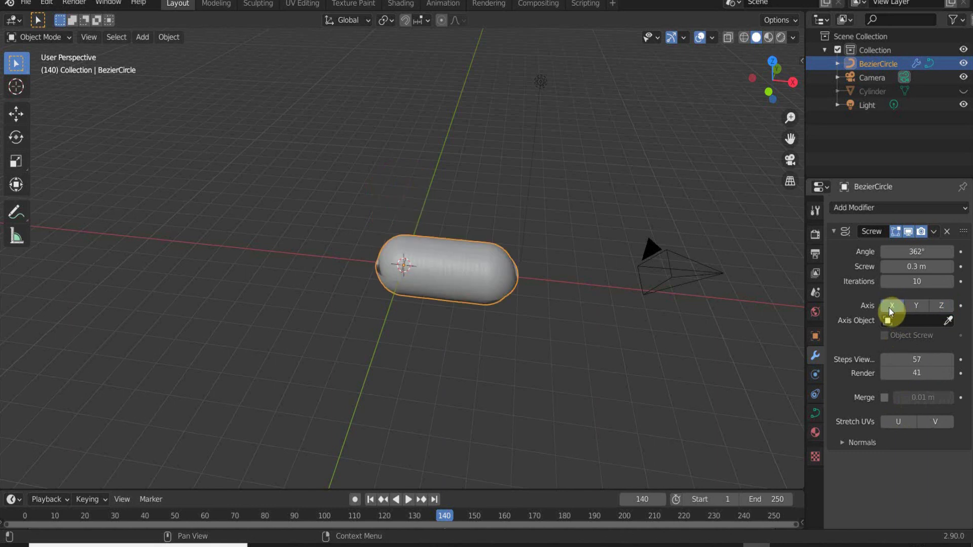
{"action": "left_click_drag", "start_coordinate": [924, 279], "coordinate": [947, 267]}
{"action": "scroll", "coordinate": [384, 327], "scroll_direction": "down", "scroll_amount": 4}
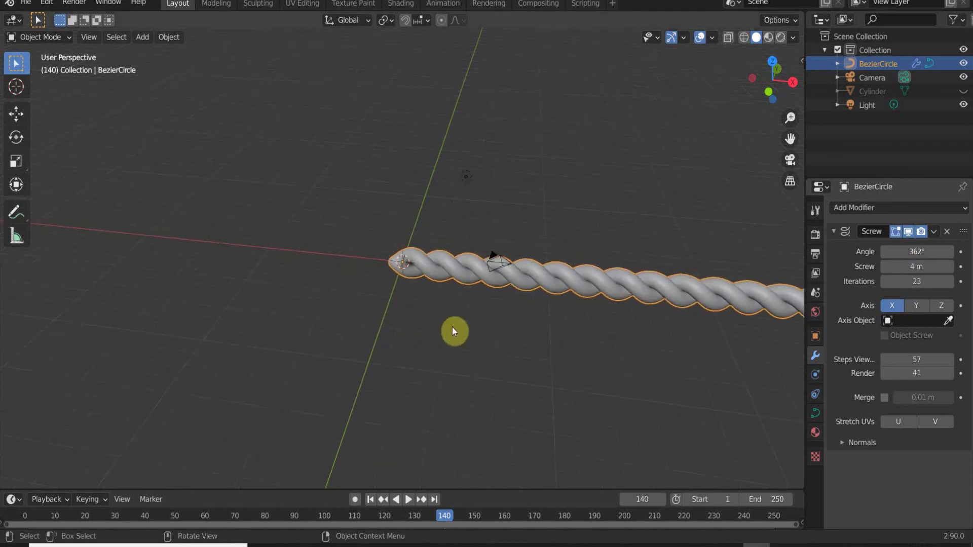
{"action": "middle_click_drag", "start_coordinate": [553, 335], "coordinate": [256, 333], "text": "shift"}
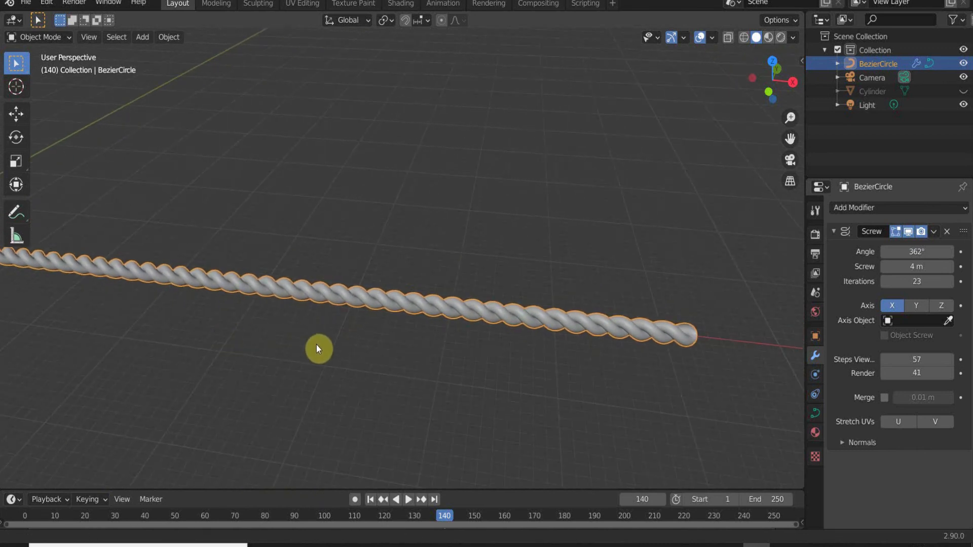
{"action": "middle_click_drag", "start_coordinate": [318, 348], "coordinate": [463, 364], "text": "shift"}
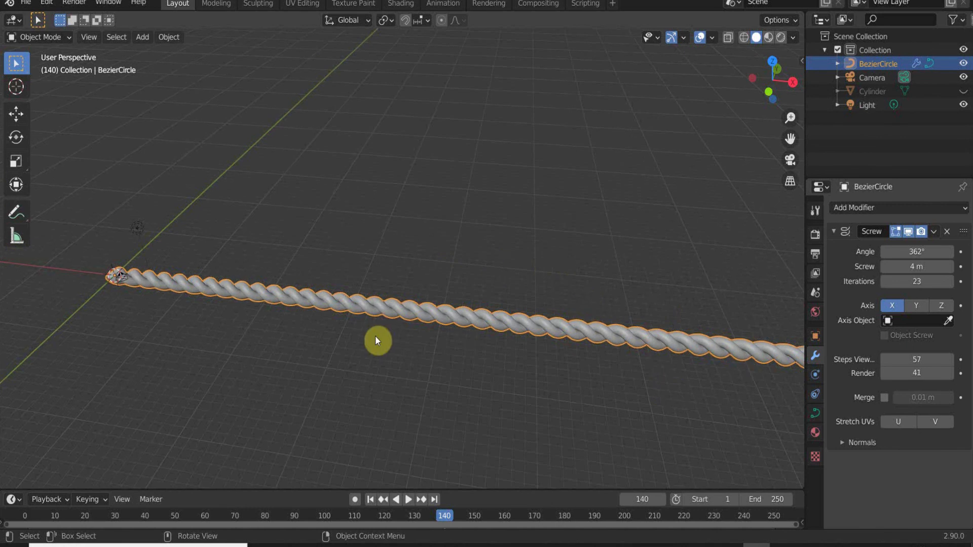
Tighten and shorten the rope by setting the screw distance to 3 m and the iterations to 19.
{"action": "scroll", "coordinate": [379, 339], "scroll_direction": "down", "scroll_amount": 2}
{"action": "middle_click_drag", "start_coordinate": [576, 423], "coordinate": [389, 340]}
{"action": "left_click_drag", "start_coordinate": [925, 264], "coordinate": [918, 263]}
{"action": "left_click_drag", "start_coordinate": [917, 267], "coordinate": [908, 266]}
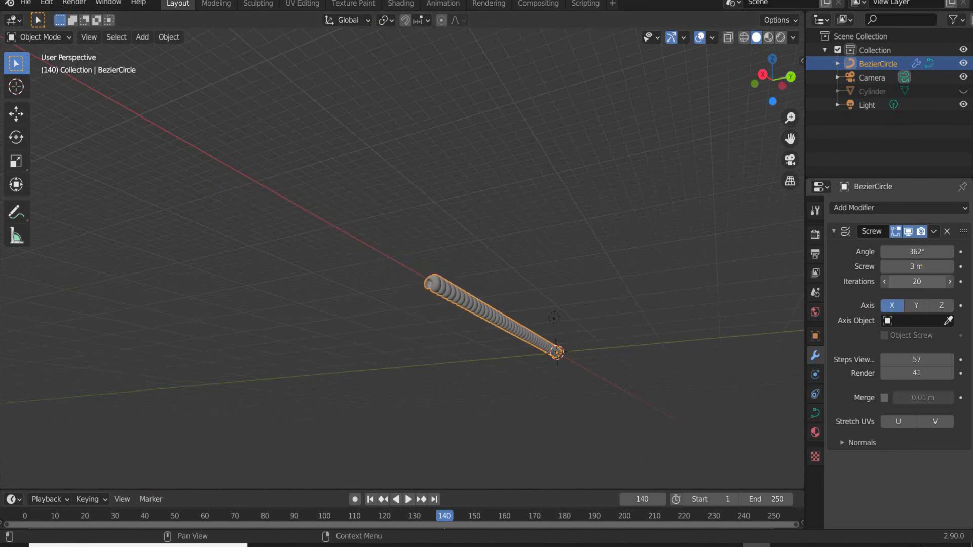
{"action": "middle_click_drag", "start_coordinate": [304, 374], "coordinate": [423, 427]}
{"action": "scroll", "coordinate": [575, 332], "scroll_direction": "up", "scroll_amount": 4}
{"action": "scroll", "coordinate": [573, 327], "scroll_direction": "up", "scroll_amount": 2}
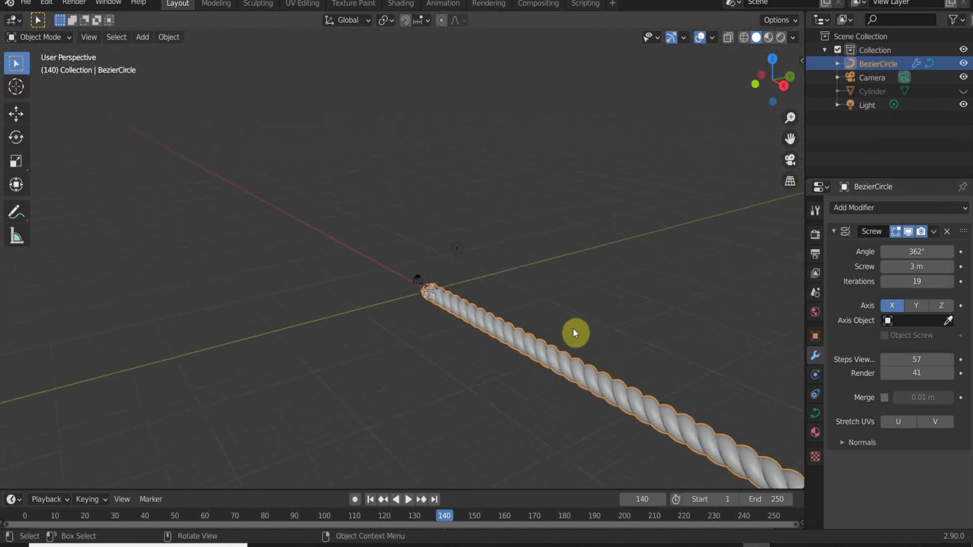
Set the rope's Screw angle to 445°, viewport steps to 150 and render steps to 192.
{"action": "middle_click_drag", "start_coordinate": [579, 343], "coordinate": [343, 249], "text": "shift"}
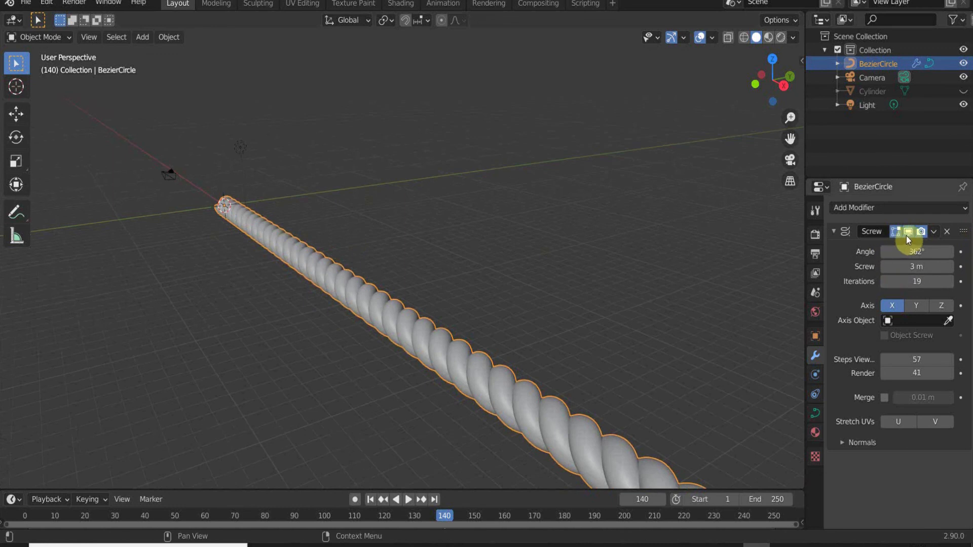
{"action": "mouse_move", "coordinate": [907, 252]}
{"action": "left_mouse_down"}
{"action": "mouse_move", "coordinate": [918, 251]}
{"action": "mouse_move", "coordinate": [892, 252]}
{"action": "mouse_move", "coordinate": [922, 251]}
{"action": "left_mouse_up"}
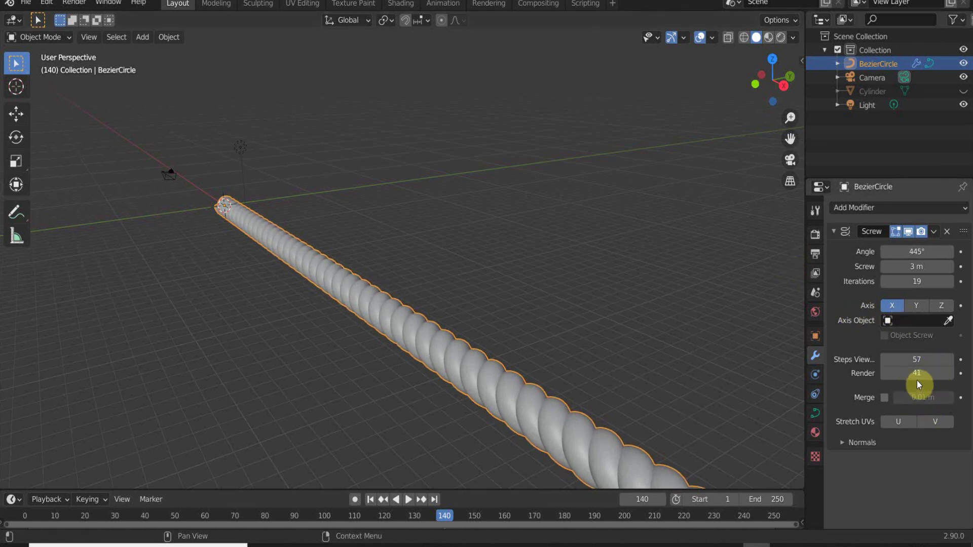
{"action": "left_click_drag", "start_coordinate": [916, 375], "coordinate": [887, 359]}
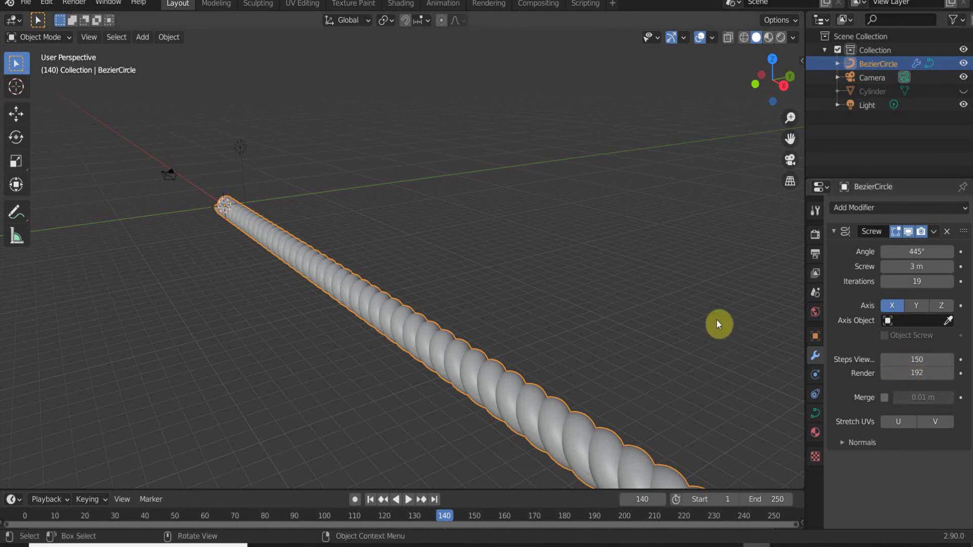
Delete the rope object and add a cube mesh at the world origin.
{"action": "key", "text": "x"}
{"action": "left_click", "coordinate": [391, 322]}
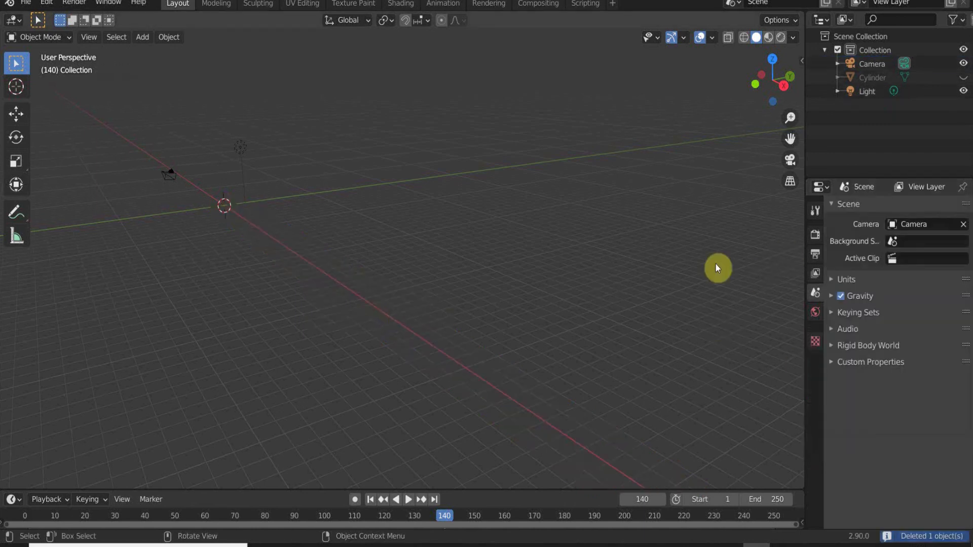
{"action": "key", "text": "shift+a"}
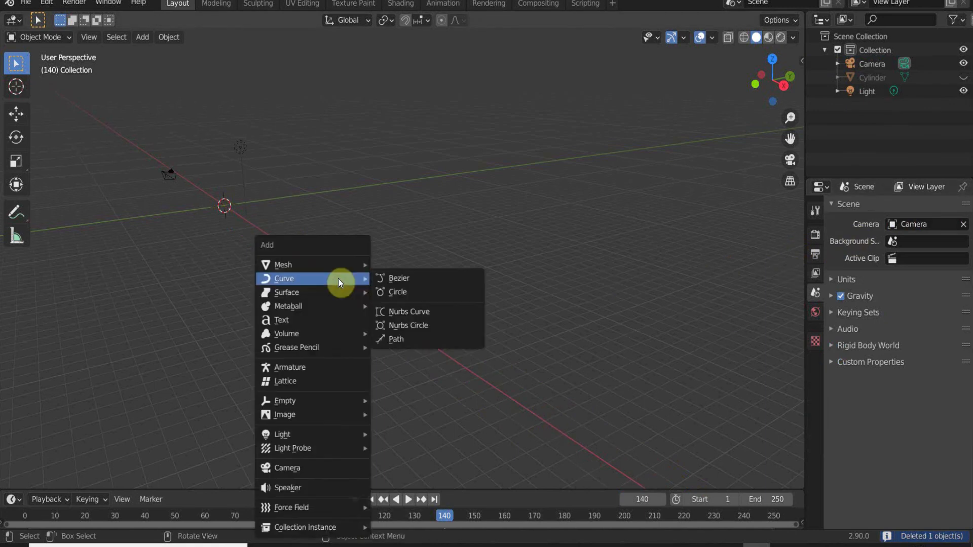
{"action": "mouse_move", "coordinate": [349, 264]}
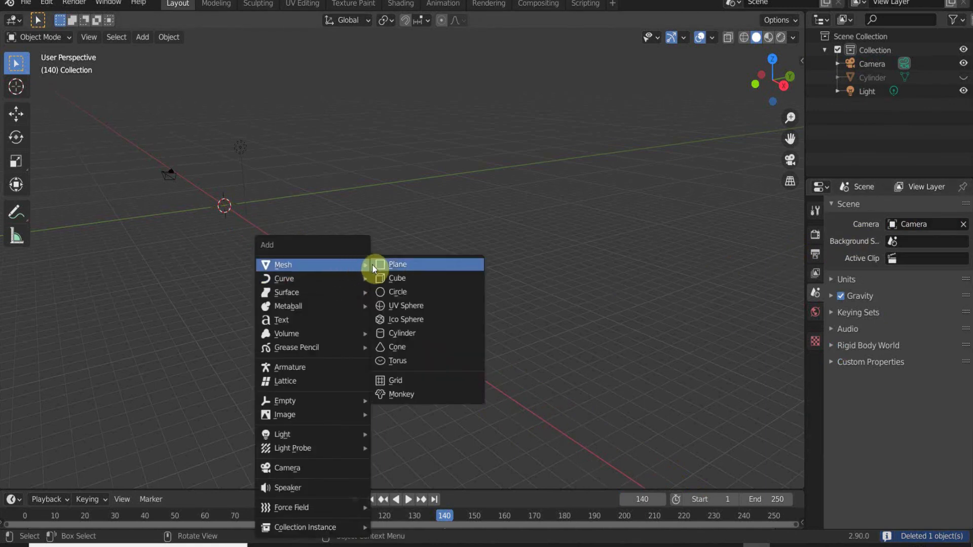
{"action": "left_click", "coordinate": [412, 278]}
{"action": "left_click", "coordinate": [867, 208]}
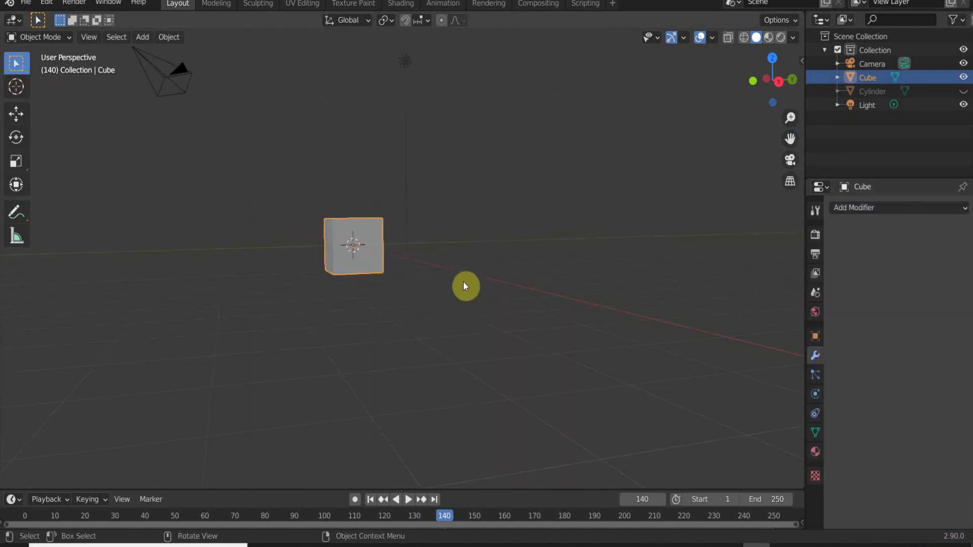
Enter Edit Mode on the cube and merge all its vertices at the center.
{"action": "key", "text": "Tab"}
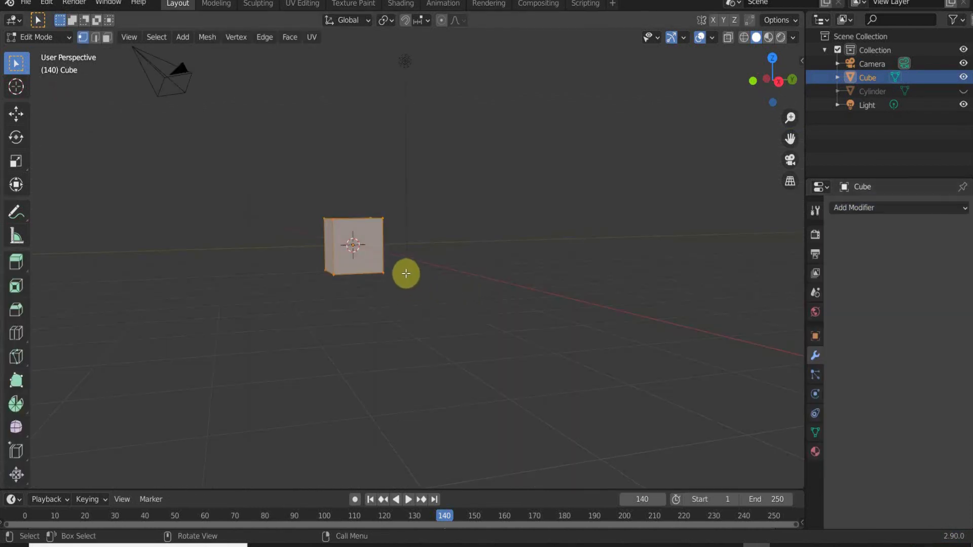
{"action": "middle_click_drag", "start_coordinate": [404, 273], "coordinate": [380, 289]}
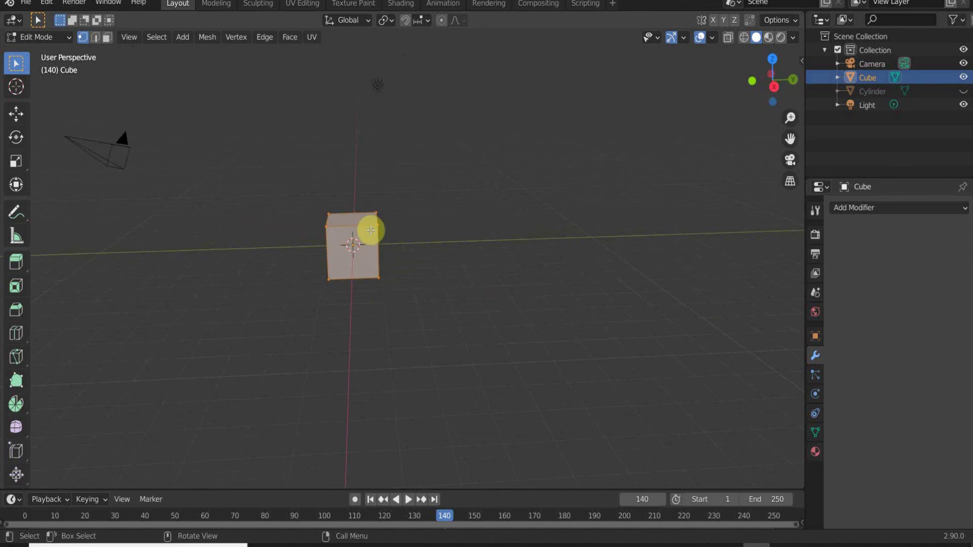
{"action": "middle_click_drag", "start_coordinate": [371, 233], "coordinate": [376, 268]}
{"action": "right_click", "coordinate": [375, 266]}
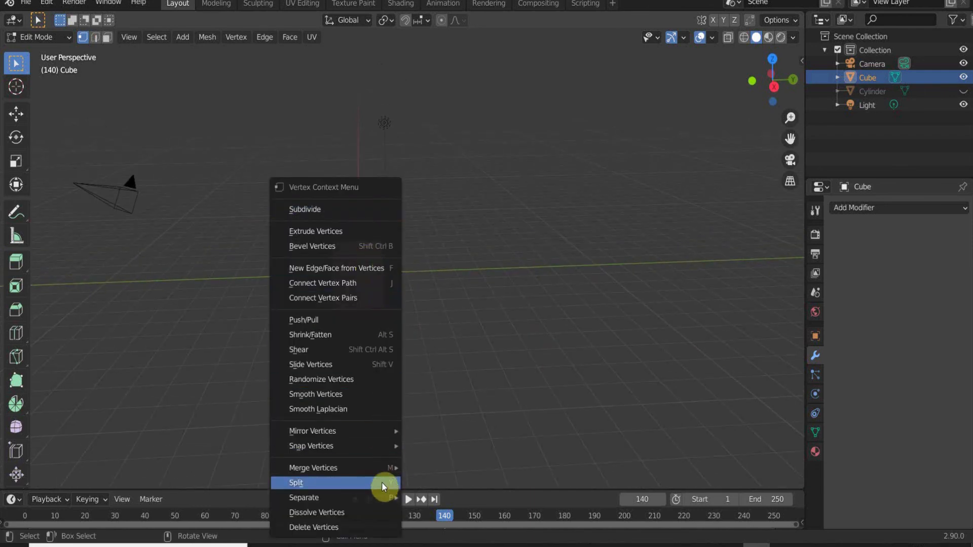
{"action": "mouse_move", "coordinate": [385, 470]}
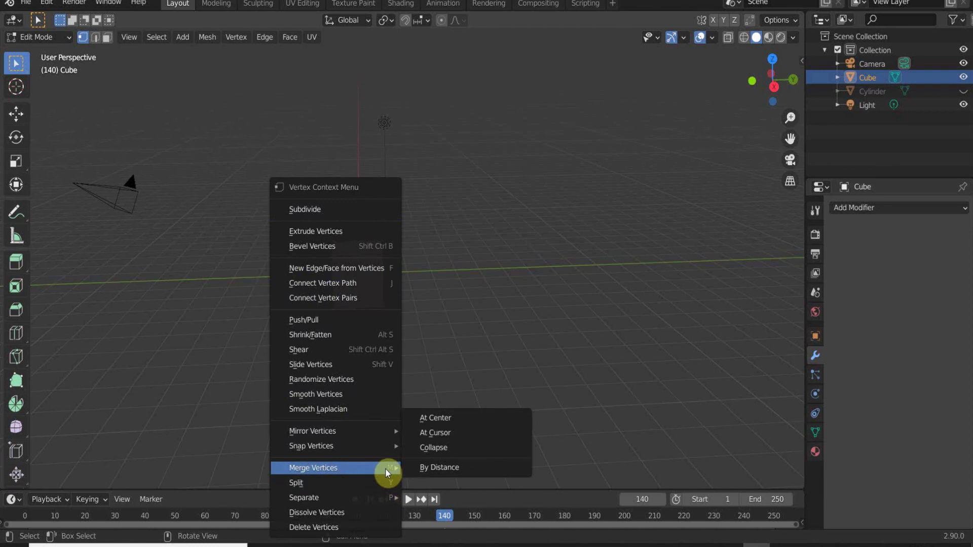
{"action": "left_click", "coordinate": [438, 417]}
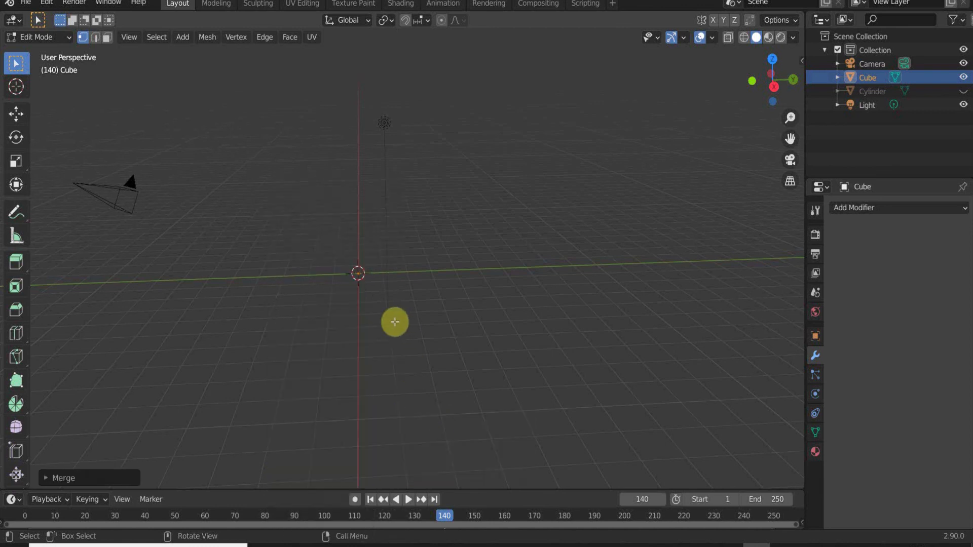
Extrude the merged vertex into three consecutive edges along the X axis, with one diagonal side branch from the second extruded point.
{"action": "middle_click_drag", "start_coordinate": [393, 322], "coordinate": [359, 299]}
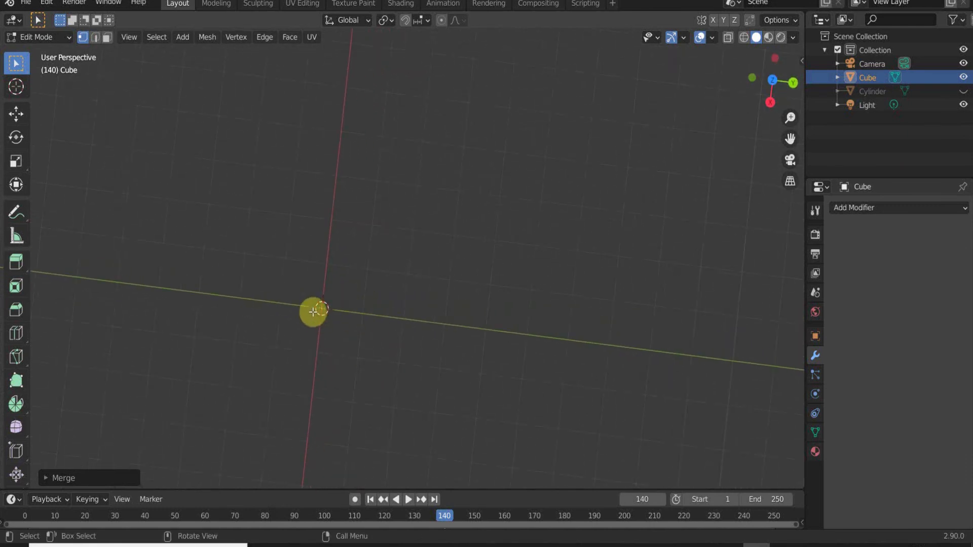
{"action": "left_click_drag", "start_coordinate": [312, 311], "coordinate": [332, 249]}
{"action": "left_click", "coordinate": [330, 248]}
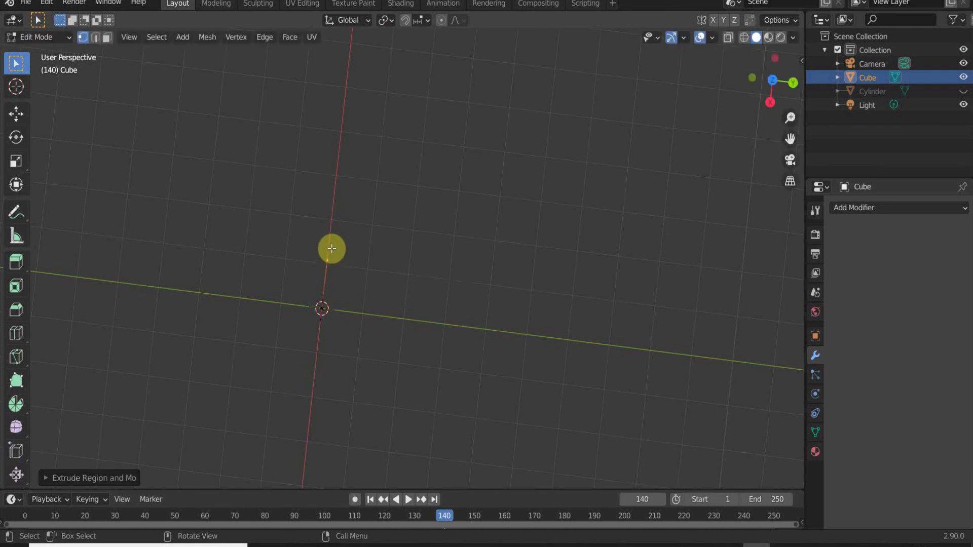
{"action": "key", "text": "e"}
{"action": "left_click", "coordinate": [338, 196]}
{"action": "key", "text": "e"}
{"action": "left_click", "coordinate": [374, 225]}
{"action": "left_click", "coordinate": [330, 208]}
{"action": "key", "text": "e"}
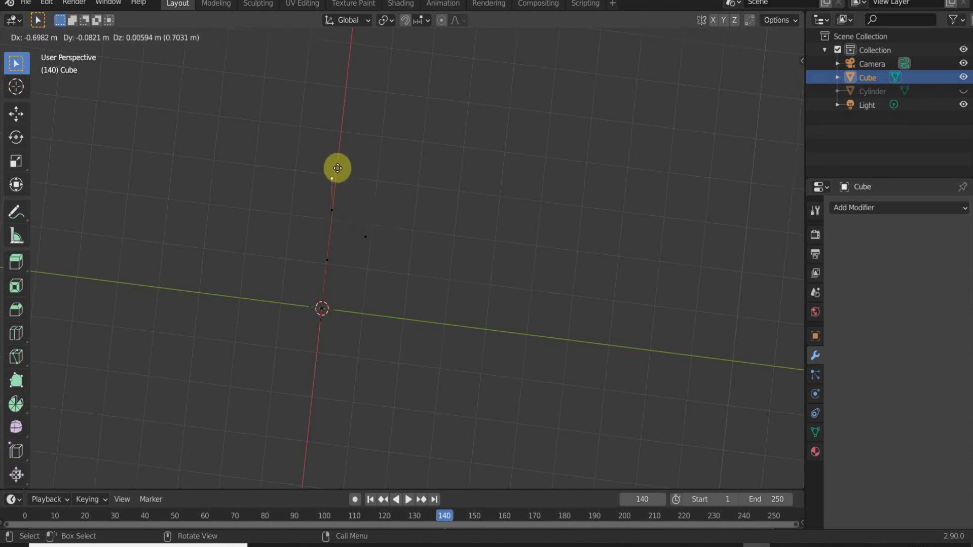
{"action": "left_click", "coordinate": [342, 170]}
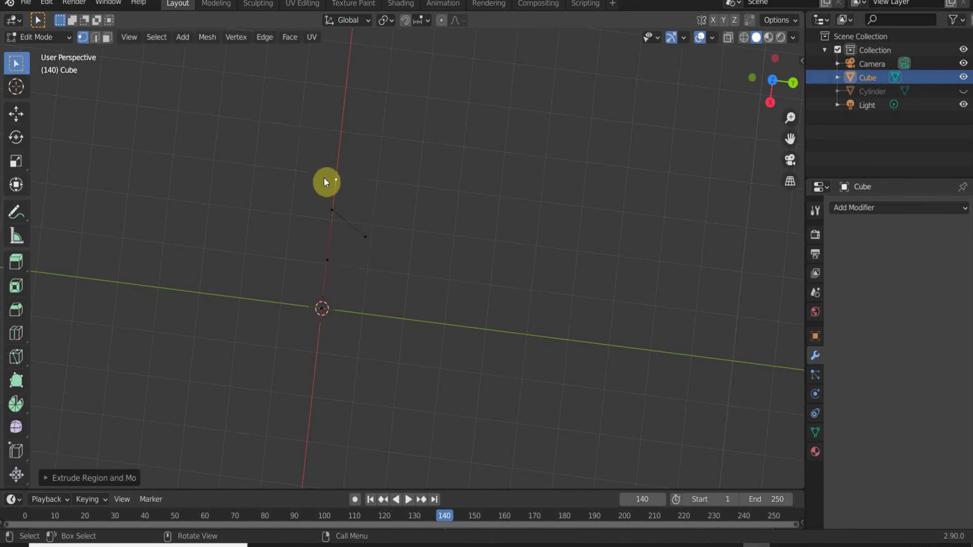
Return to Object Mode and add a Skin modifier to the branched edge skeleton.
{"action": "key", "text": "Tab"}
{"action": "left_click", "coordinate": [854, 207]}
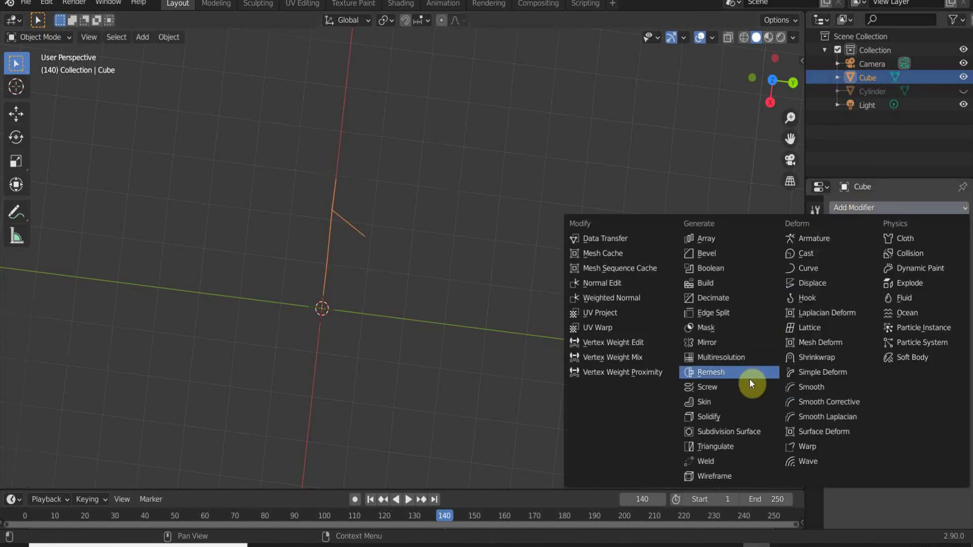
{"action": "left_click", "coordinate": [727, 407]}
{"action": "middle_click_drag", "start_coordinate": [442, 296], "coordinate": [373, 230]}
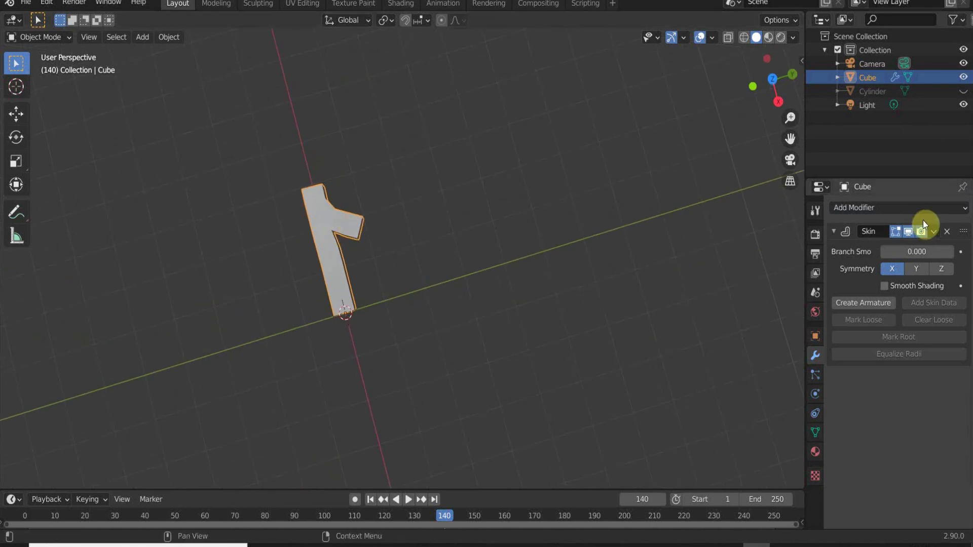
Add a Mirror modifier across the X and Y axes and set the Skin modifier's symmetry to Z.
{"action": "left_click", "coordinate": [903, 207]}
{"action": "left_click", "coordinate": [733, 342]}
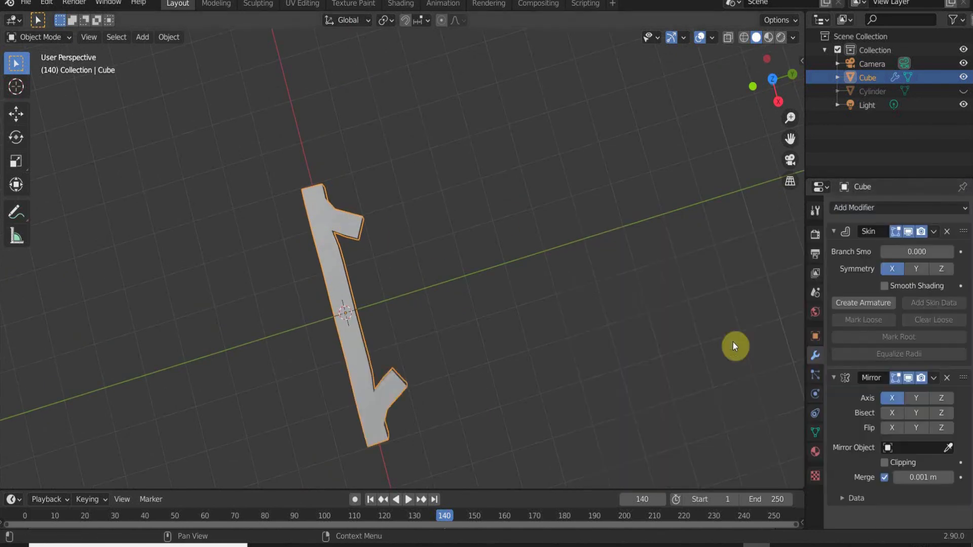
{"action": "left_click", "coordinate": [917, 399]}
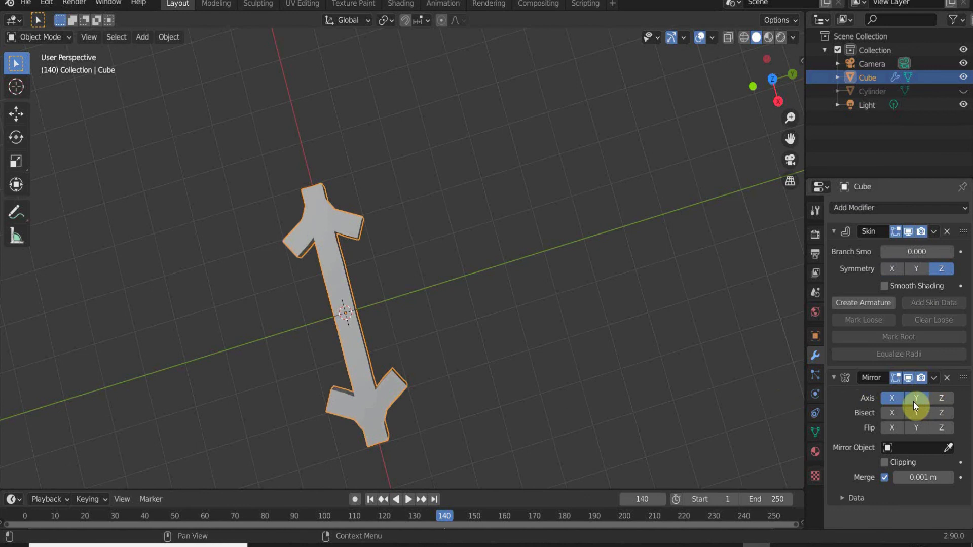
Disable the Mirror modifier's X axis so only Y remains, and enter Edit Mode with X-ray on.
{"action": "left_click", "coordinate": [892, 398]}
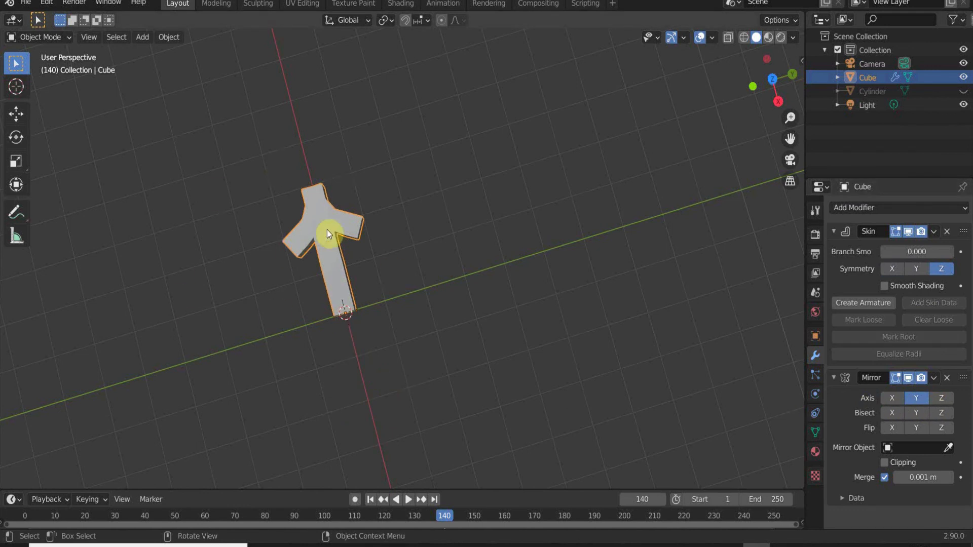
{"action": "middle_click_drag", "start_coordinate": [339, 245], "coordinate": [319, 238]}
{"action": "key", "text": "Tab"}
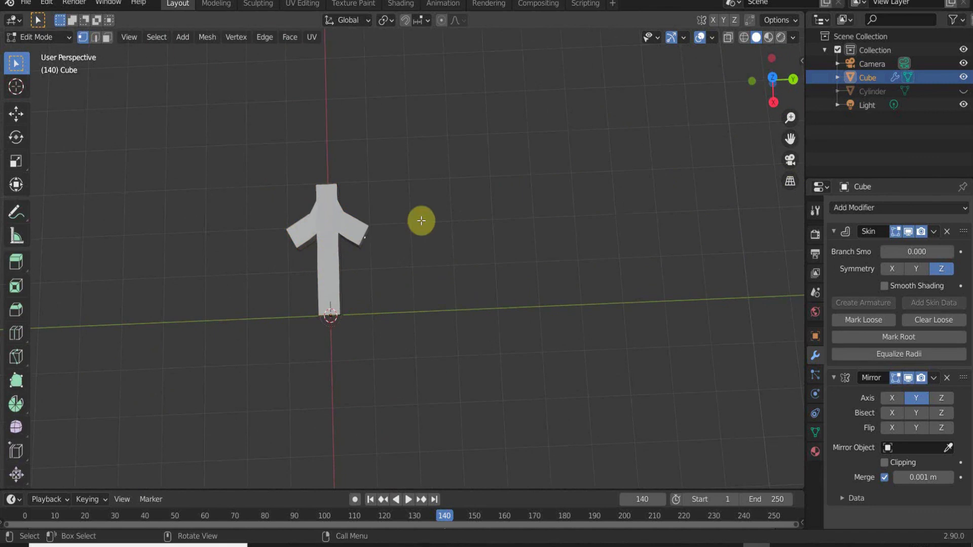
{"action": "left_click", "coordinate": [726, 38]}
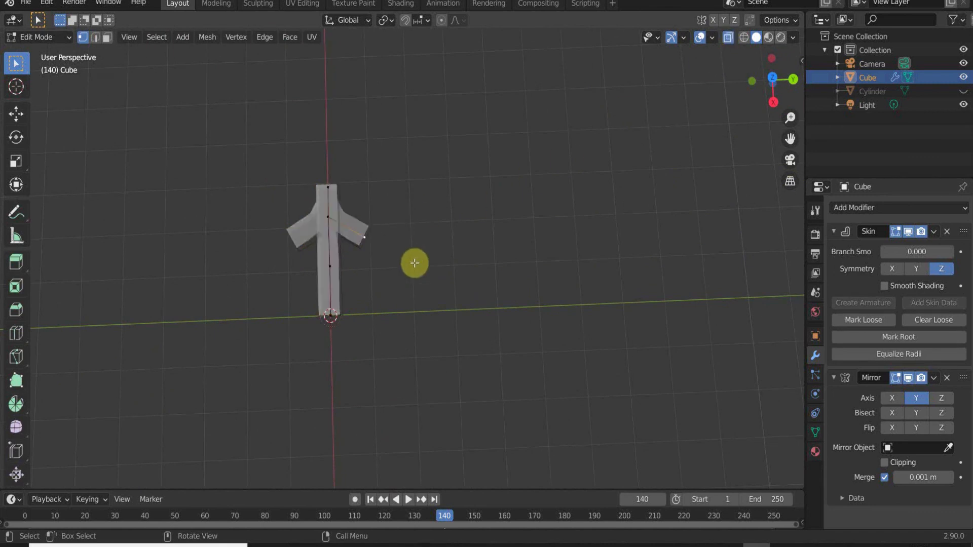
Thin the skin radius at the side branch's tip vertex and at the junction where the branch meets the trunk.
{"action": "key", "text": "ctrl+a"}
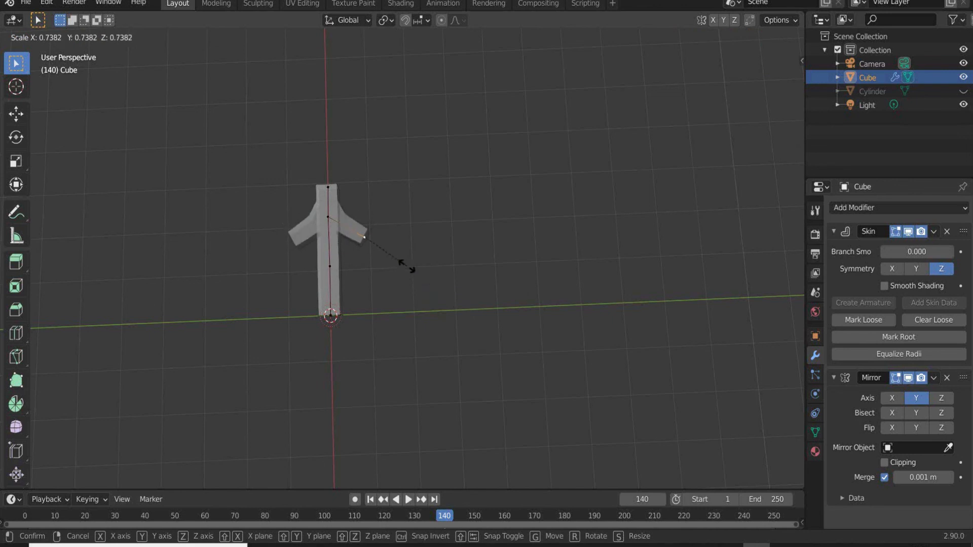
{"action": "left_click", "coordinate": [347, 217]}
{"action": "left_click", "coordinate": [327, 217]}
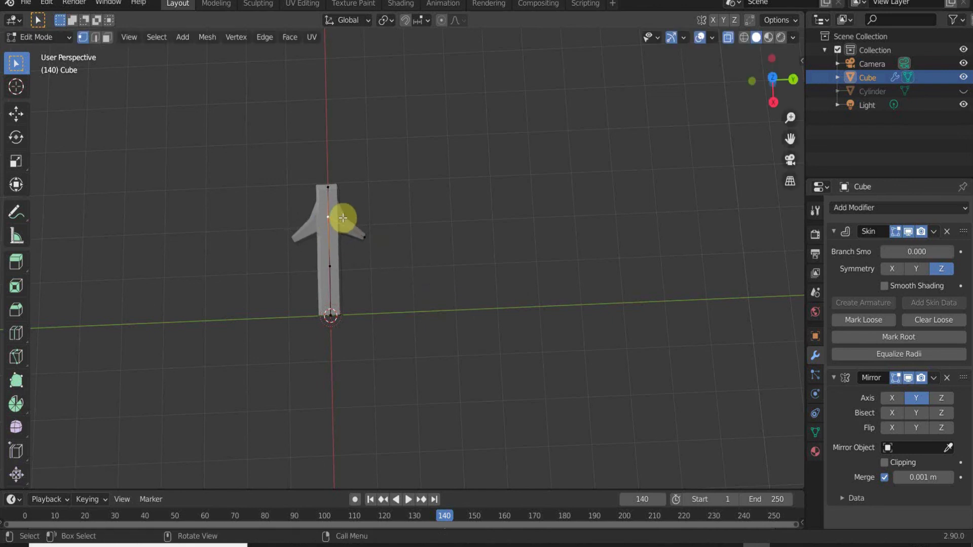
{"action": "key", "text": "ctrl+a"}
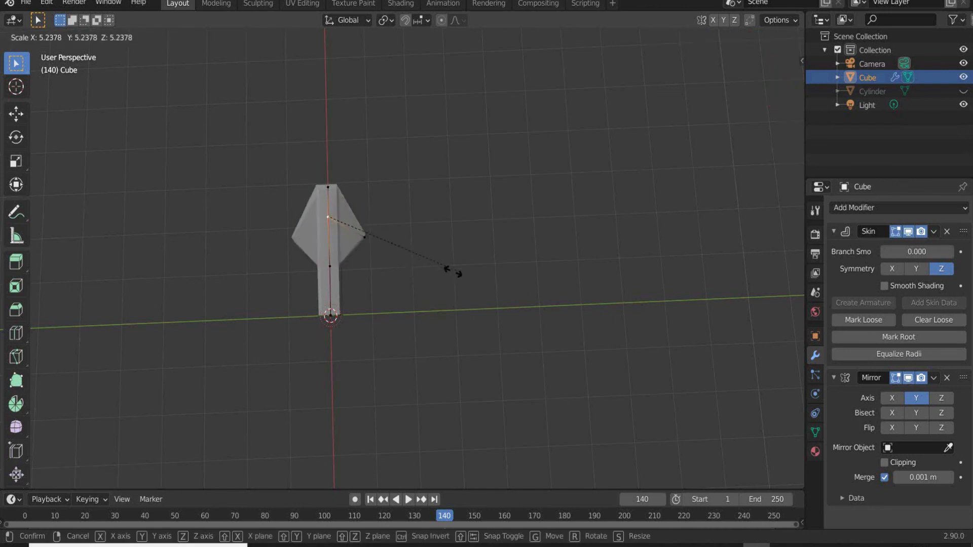
{"action": "left_click", "coordinate": [336, 199]}
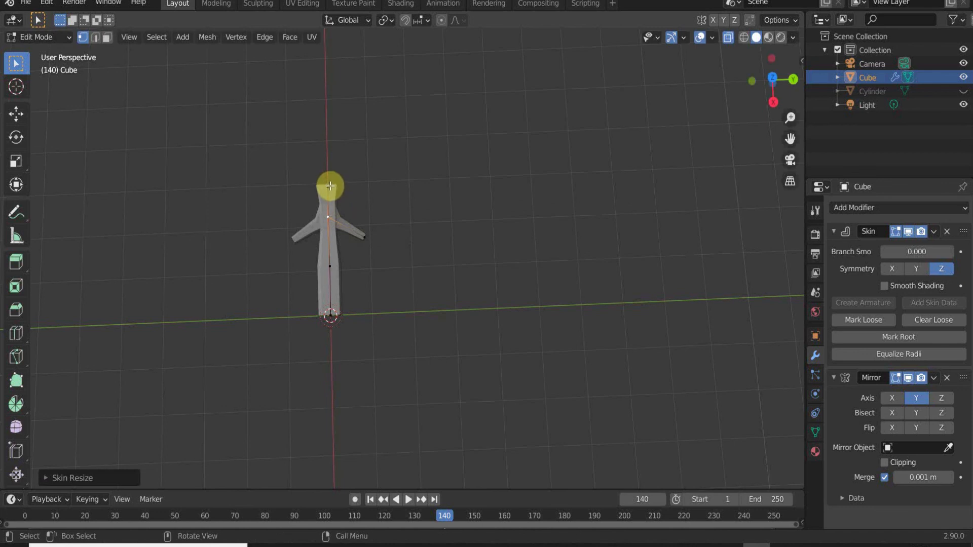
Widen the skin slightly at the trunk's end vertex beyond the branches and extrude one more trunk segment from it.
{"action": "left_click", "coordinate": [330, 186]}
{"action": "key", "text": "ctrl+a"}
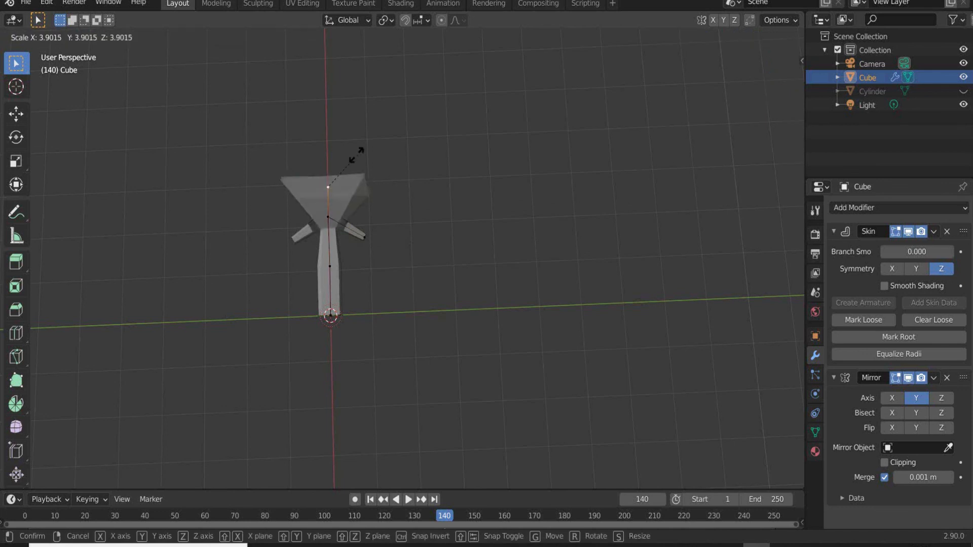
{"action": "left_click", "coordinate": [325, 170]}
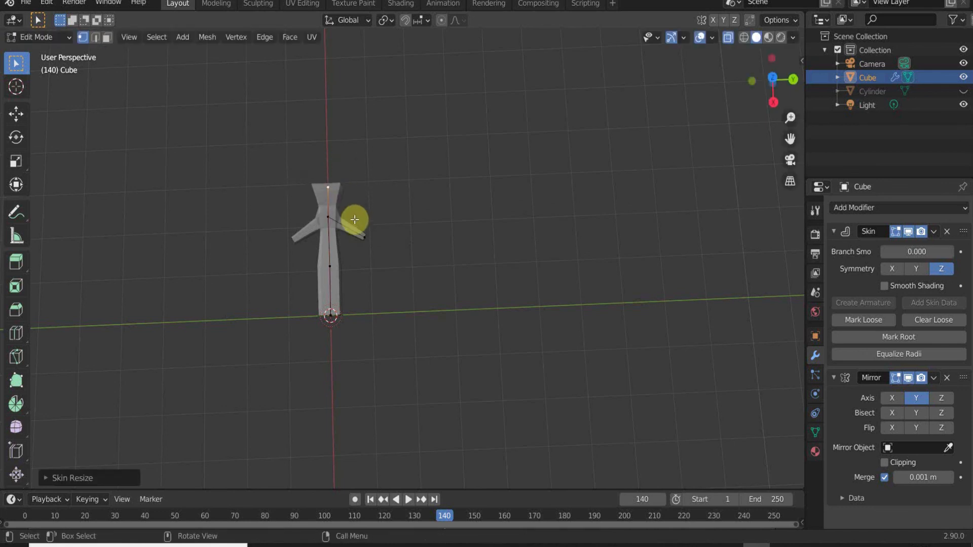
{"action": "key", "text": "e"}
{"action": "left_click", "coordinate": [351, 183]}
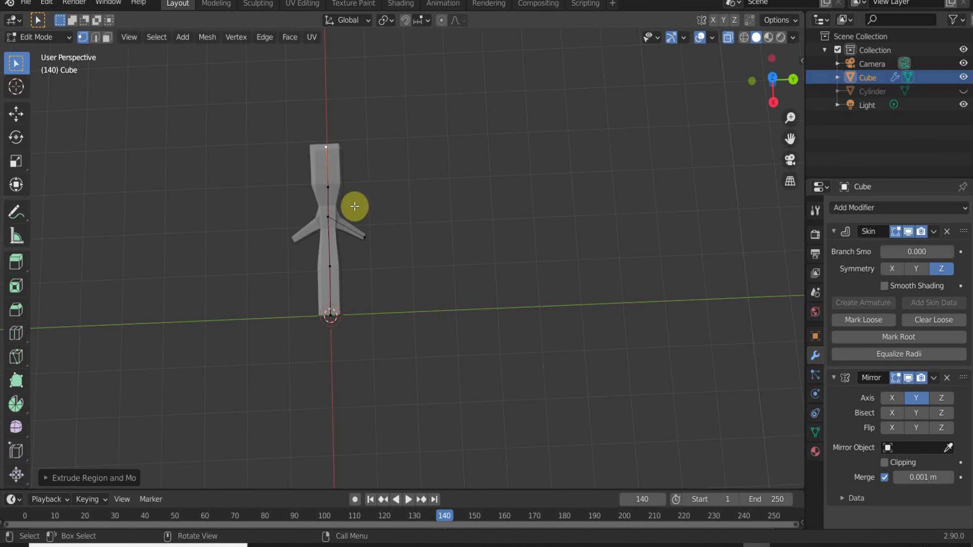
Extrude the side branch's tip diagonally outward as a forearm segment and thin the skin at its end.
{"action": "left_click", "coordinate": [362, 235]}
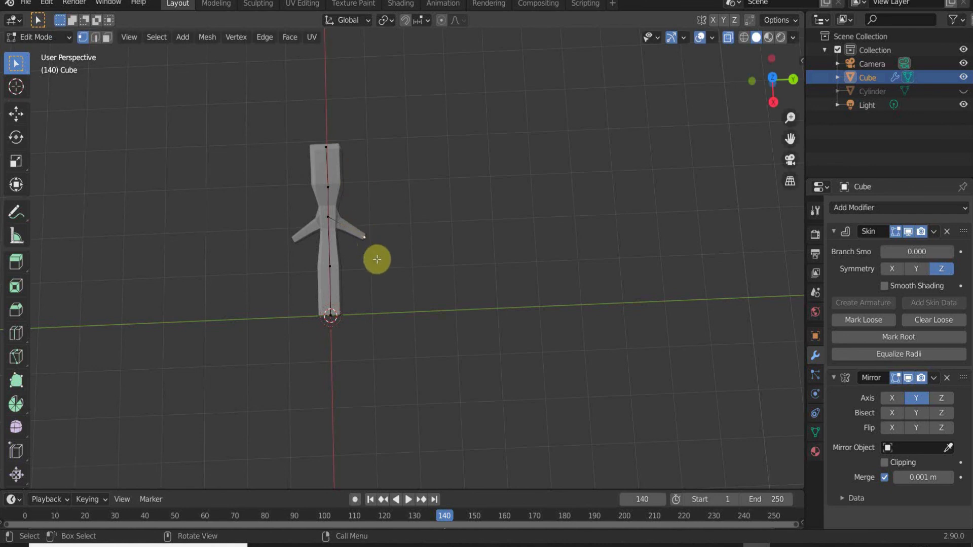
{"action": "key", "text": "e"}
{"action": "left_click", "coordinate": [403, 285]}
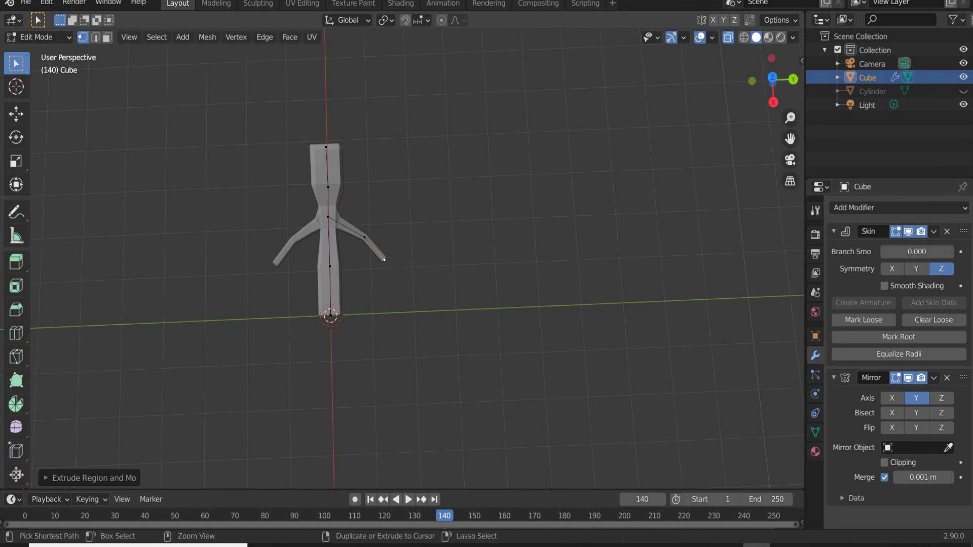
{"action": "key", "text": "ctrl+a"}
{"action": "left_click", "coordinate": [375, 296]}
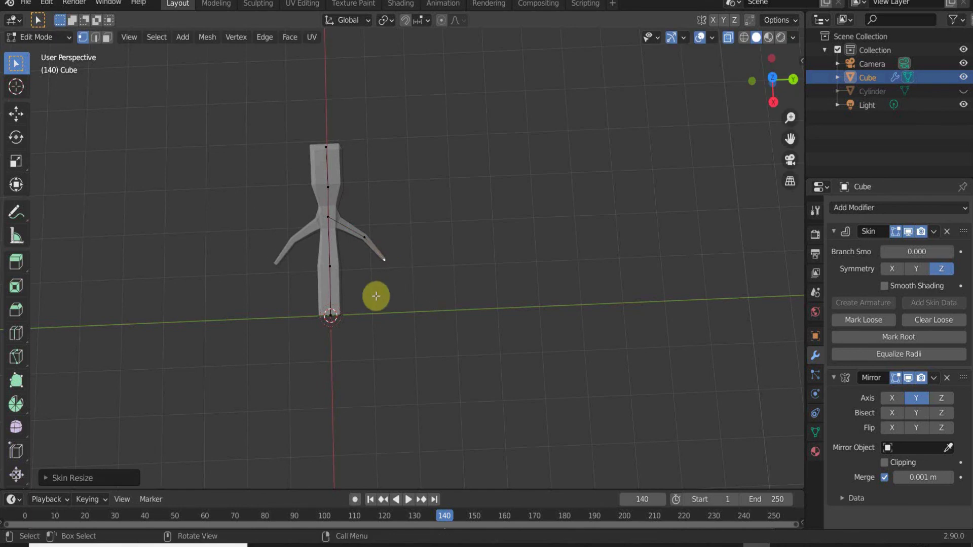
Extrude a diagonal leg from the trunk's vertex at the origin and taper the skin at its tip.
{"action": "left_click", "coordinate": [336, 318]}
{"action": "key", "text": "e"}
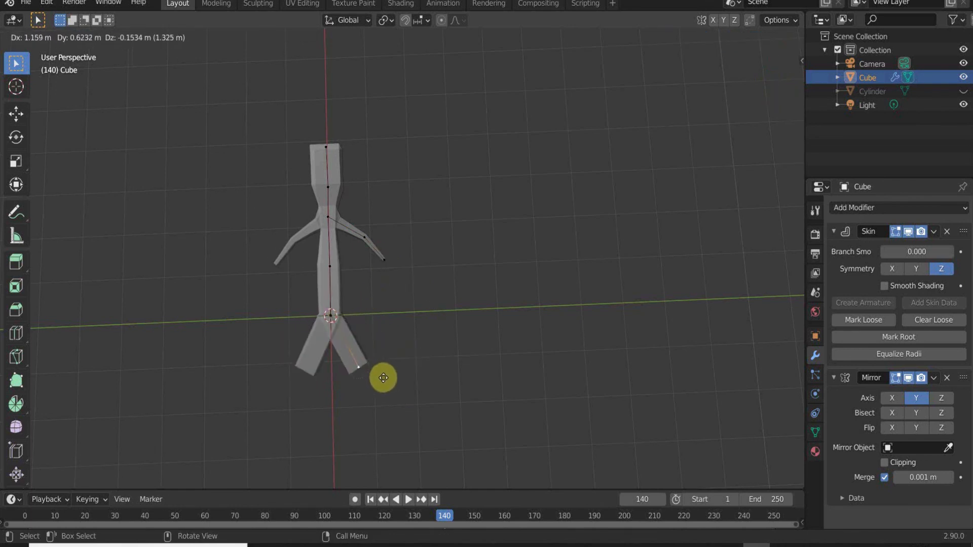
{"action": "left_click", "coordinate": [368, 372]}
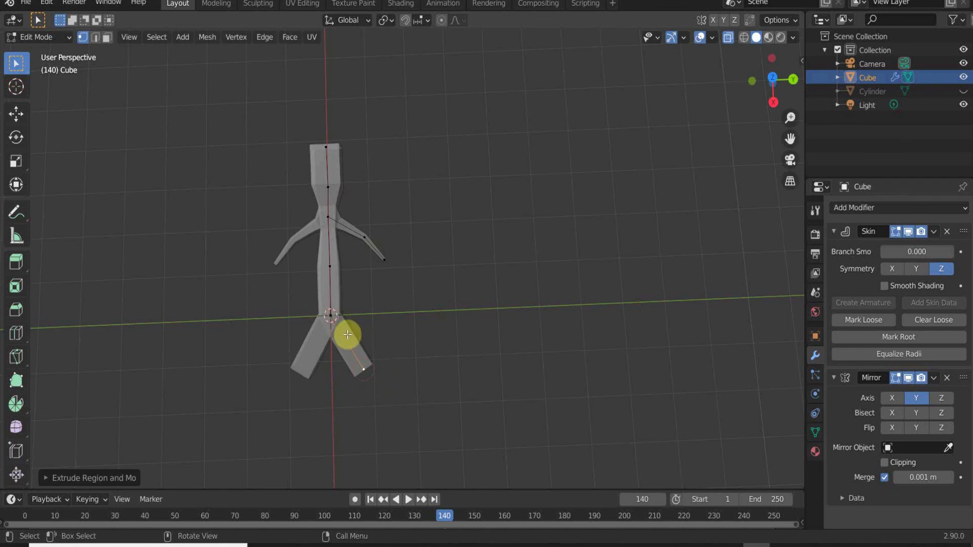
{"action": "key", "text": "ctrl+a"}
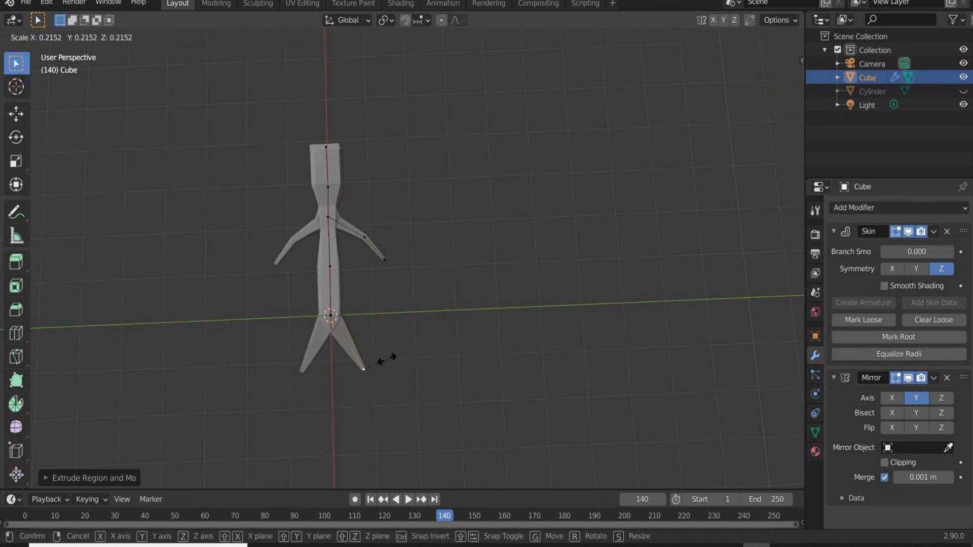
{"action": "left_click", "coordinate": [343, 330]}
Enlarge the skin slightly at the head's end vertex, extrude it about 0.6 m further, and narrow the new tip.
{"action": "middle_click_drag", "start_coordinate": [391, 232], "coordinate": [406, 253]}
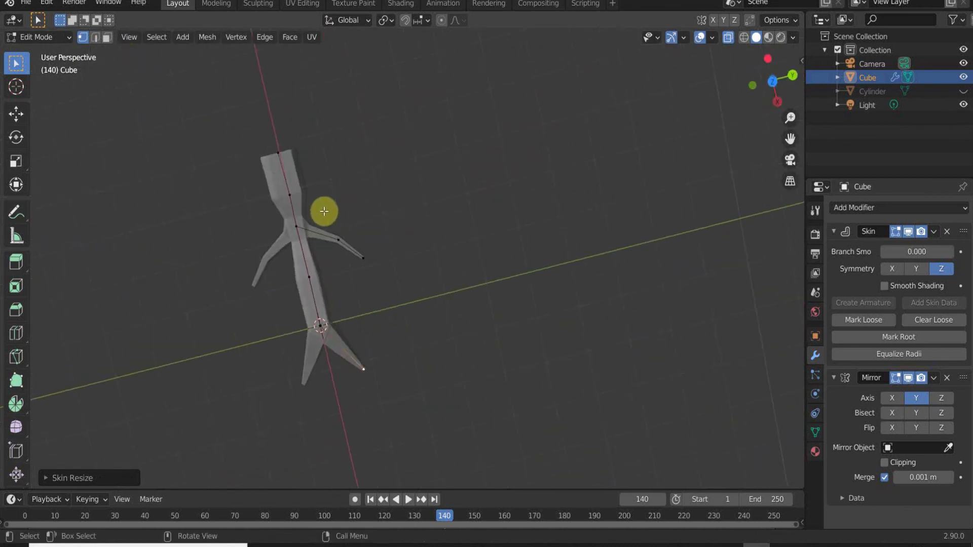
{"action": "left_click", "coordinate": [278, 153]}
{"action": "key", "text": "ctrl+a"}
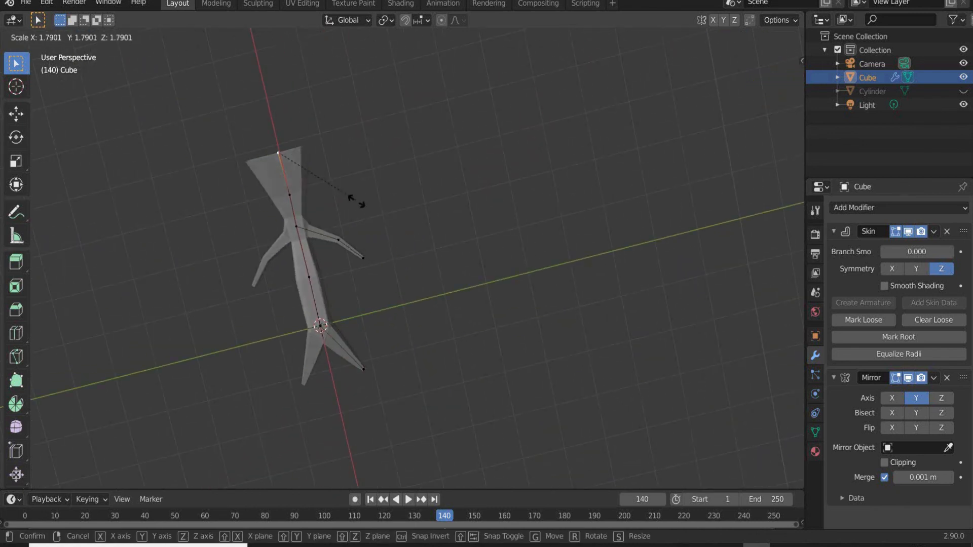
{"action": "left_click", "coordinate": [326, 189]}
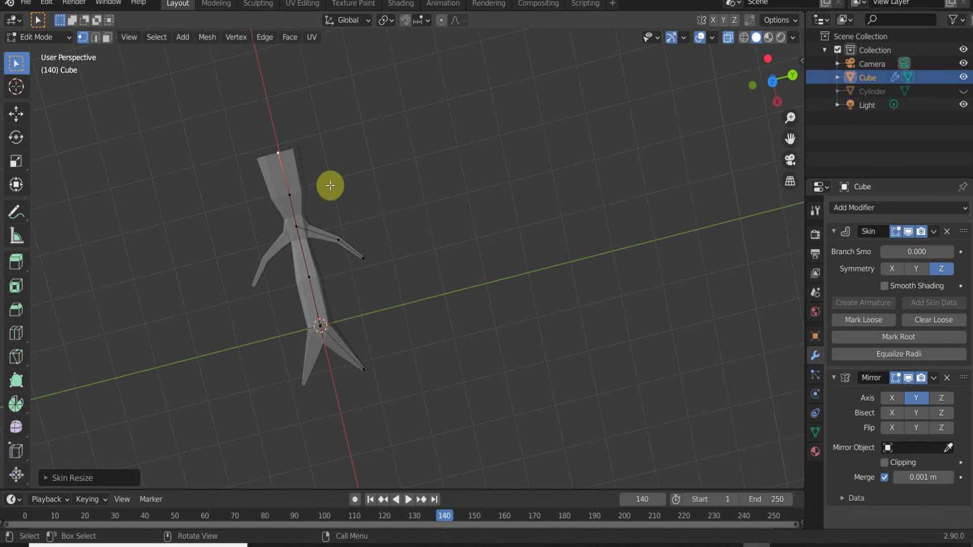
{"action": "key", "text": "e"}
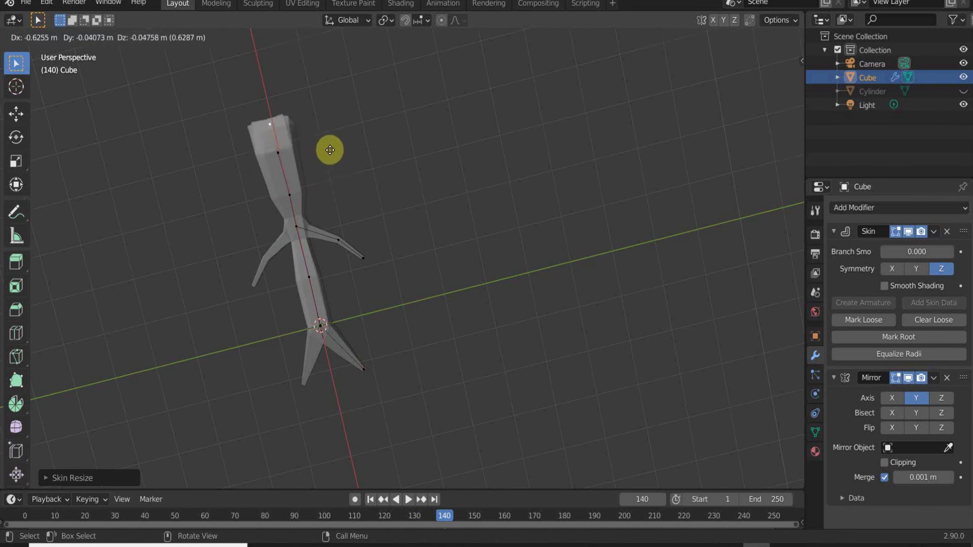
{"action": "left_click", "coordinate": [336, 152]}
{"action": "key", "text": "ctrl+a"}
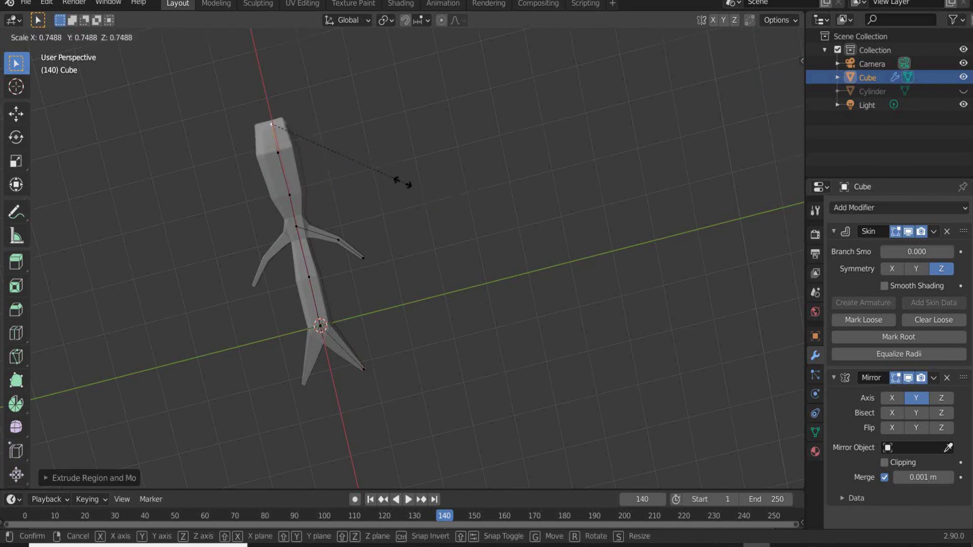
{"action": "left_click", "coordinate": [363, 208]}
Remove the Mirror and Skin modifiers from the figure and return to Object Mode.
{"action": "middle_click_drag", "start_coordinate": [363, 208], "coordinate": [424, 194]}
{"action": "middle_click_drag", "start_coordinate": [378, 244], "coordinate": [362, 213]}
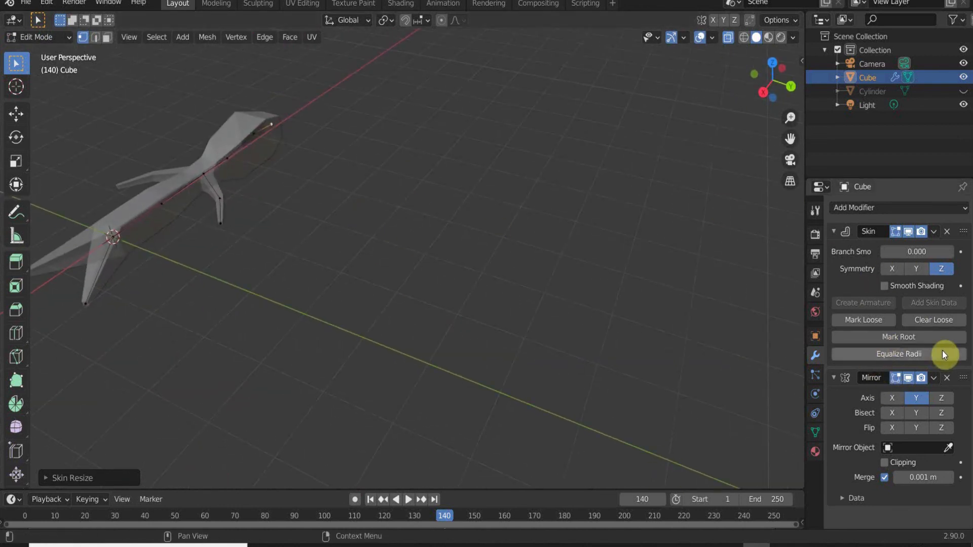
{"action": "left_click", "coordinate": [946, 376]}
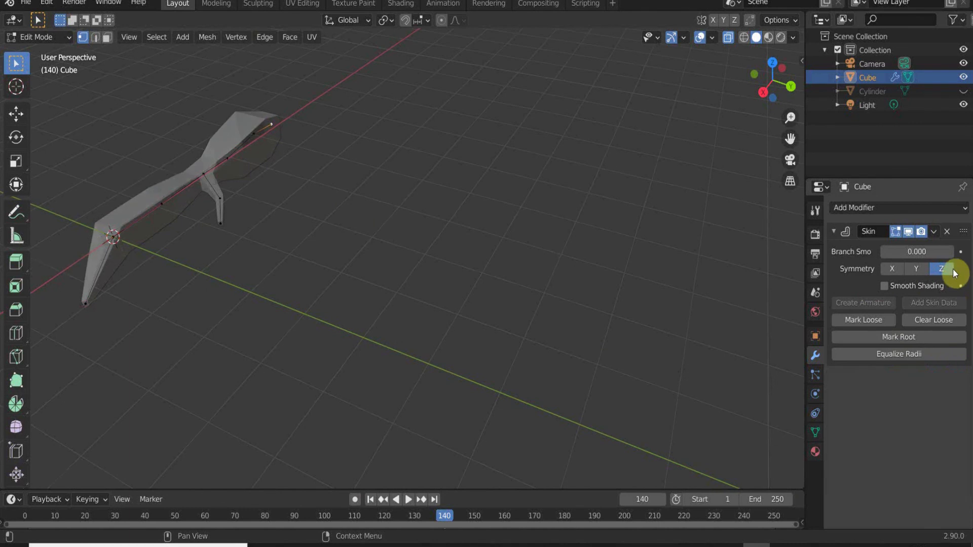
{"action": "left_click", "coordinate": [947, 226]}
{"action": "middle_click_drag", "start_coordinate": [424, 239], "coordinate": [346, 260]}
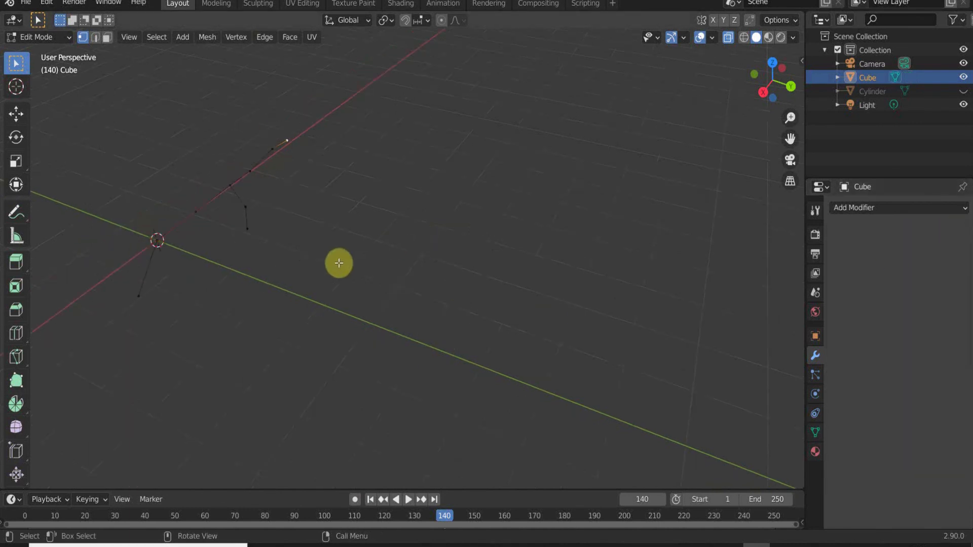
{"action": "key", "text": "Tab"}
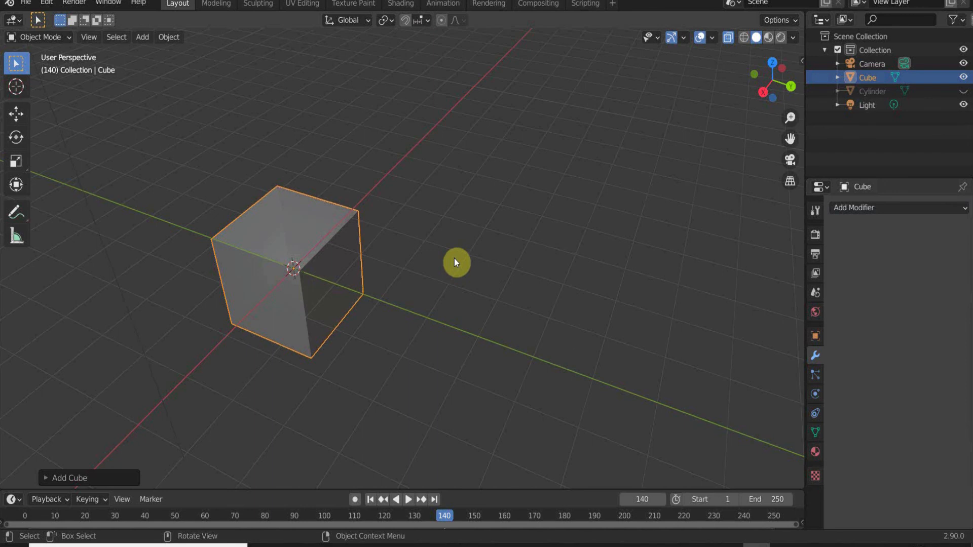
Delete the cube and add a plane mesh at the world origin.
{"action": "left_click", "coordinate": [895, 207]}
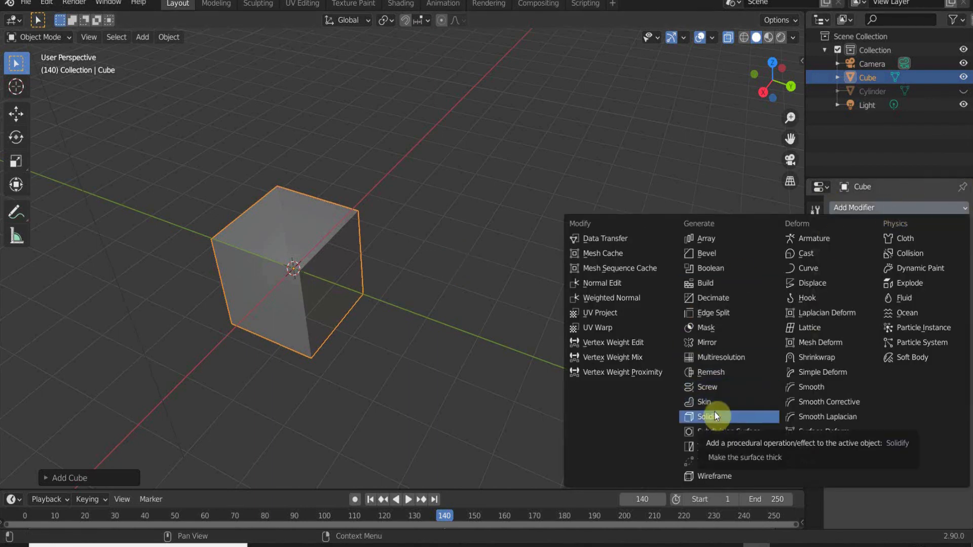
{"action": "key", "text": "x"}
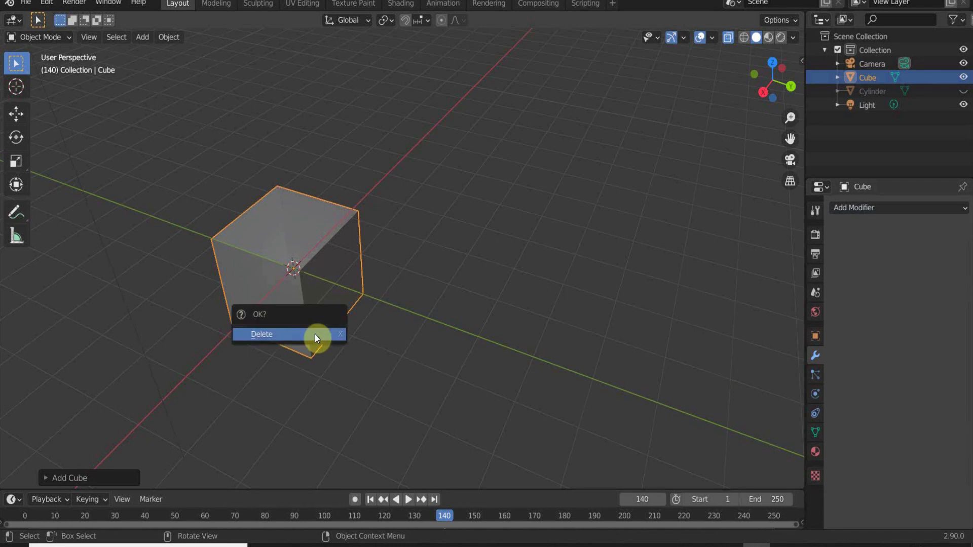
{"action": "left_click", "coordinate": [315, 333]}
{"action": "key", "text": "shift+a"}
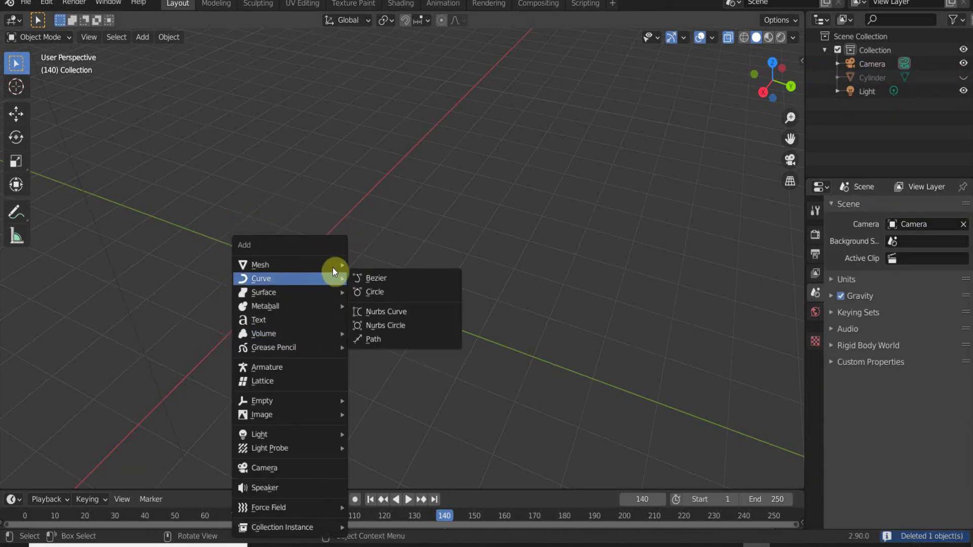
{"action": "mouse_move", "coordinate": [332, 265]}
{"action": "left_click", "coordinate": [362, 265]}
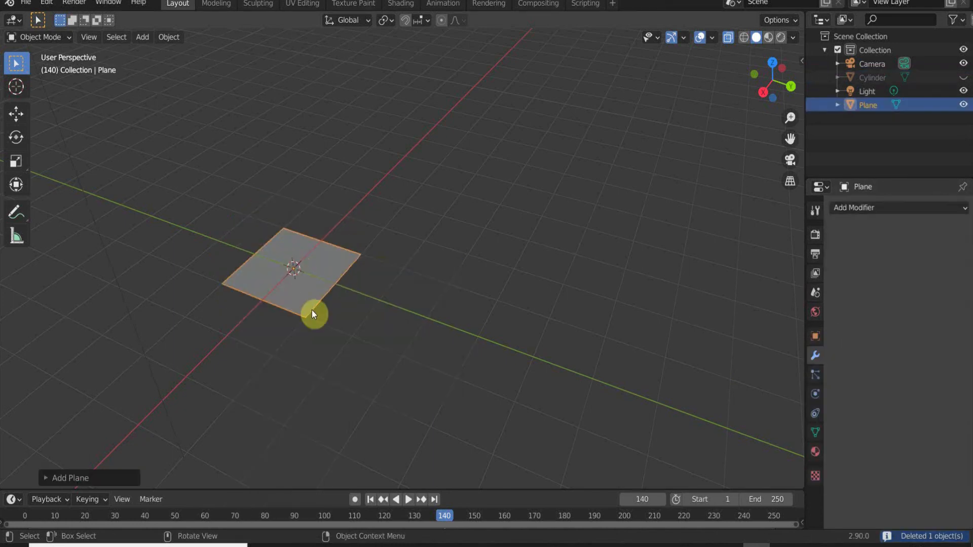
Add a Solidify modifier to the plane with a thickness of about 1.08 m and an offset of about -0.01.
{"action": "middle_click_drag", "start_coordinate": [372, 299], "coordinate": [416, 309]}
{"action": "scroll", "coordinate": [290, 288], "scroll_direction": "up", "scroll_amount": 4}
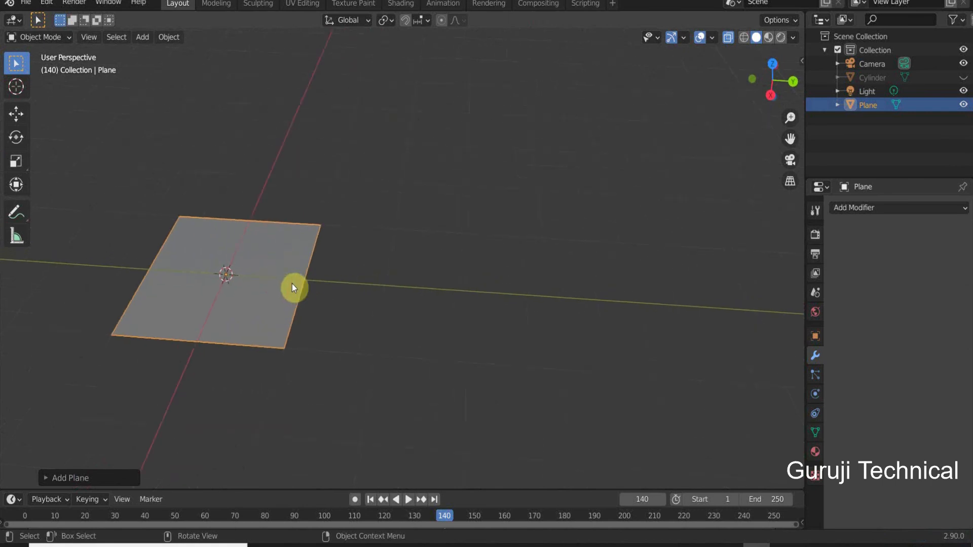
{"action": "middle_click_drag", "start_coordinate": [312, 306], "coordinate": [292, 314]}
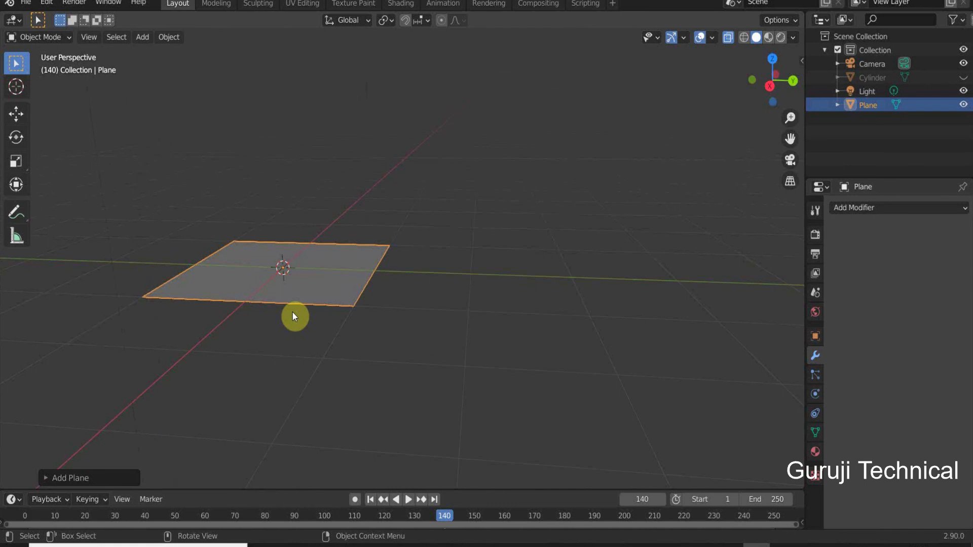
{"action": "left_click", "coordinate": [917, 208]}
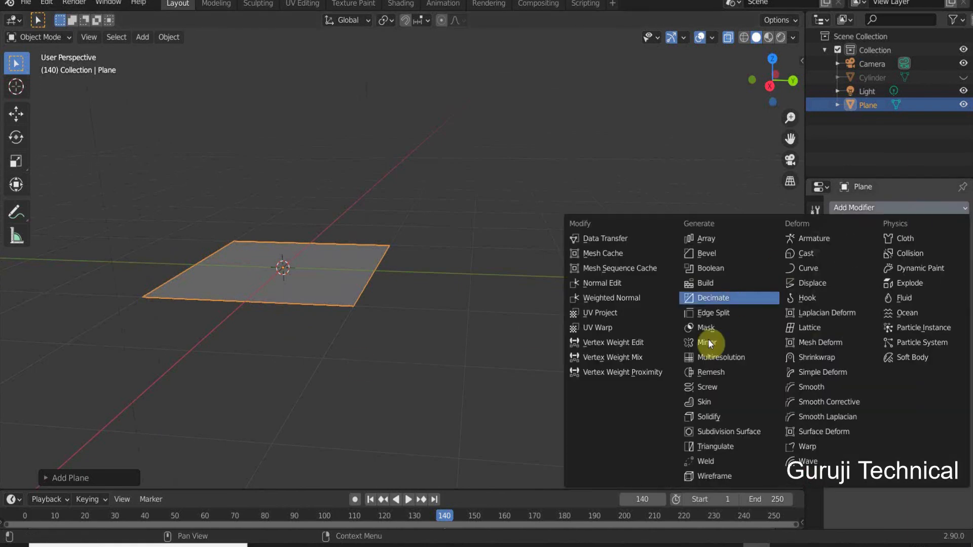
{"action": "left_click", "coordinate": [728, 416]}
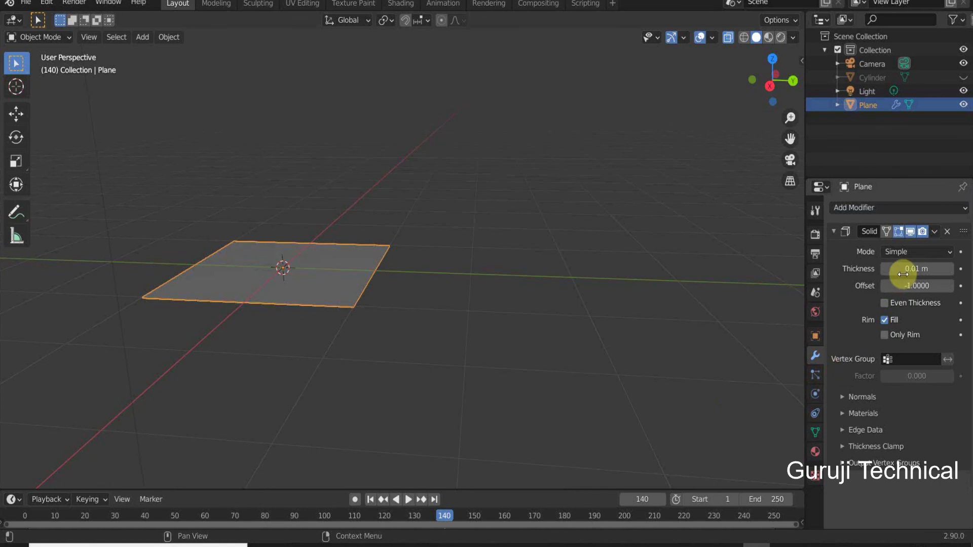
{"action": "left_click_drag", "start_coordinate": [902, 274], "coordinate": [948, 273]}
{"action": "middle_click_drag", "start_coordinate": [335, 382], "coordinate": [355, 348]}
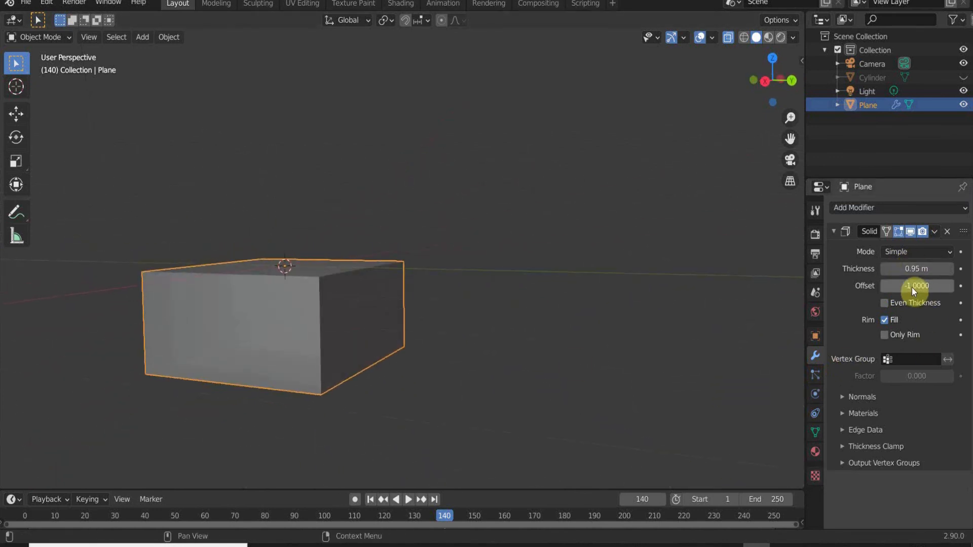
{"action": "mouse_move", "coordinate": [908, 281]}
{"action": "left_mouse_down"}
{"action": "mouse_move", "coordinate": [952, 282]}
{"action": "mouse_move", "coordinate": [908, 282]}
{"action": "mouse_move", "coordinate": [948, 286]}
{"action": "mouse_move", "coordinate": [916, 287]}
{"action": "mouse_move", "coordinate": [908, 269]}
{"action": "mouse_move", "coordinate": [927, 269]}
{"action": "mouse_move", "coordinate": [904, 268]}
{"action": "left_mouse_up"}
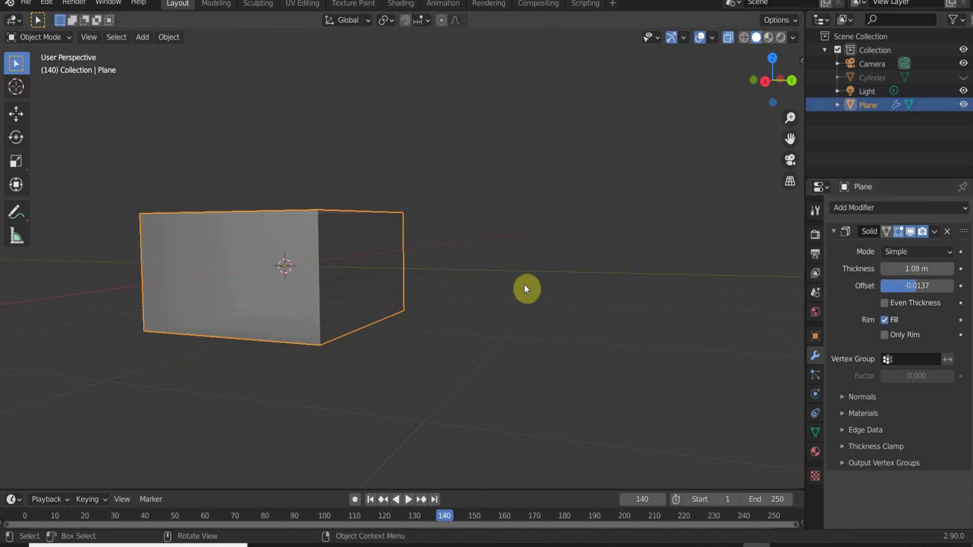
Remove the Solidify modifier from the plane and delete the plane from the scene.
{"action": "middle_click_drag", "start_coordinate": [526, 289], "coordinate": [579, 315]}
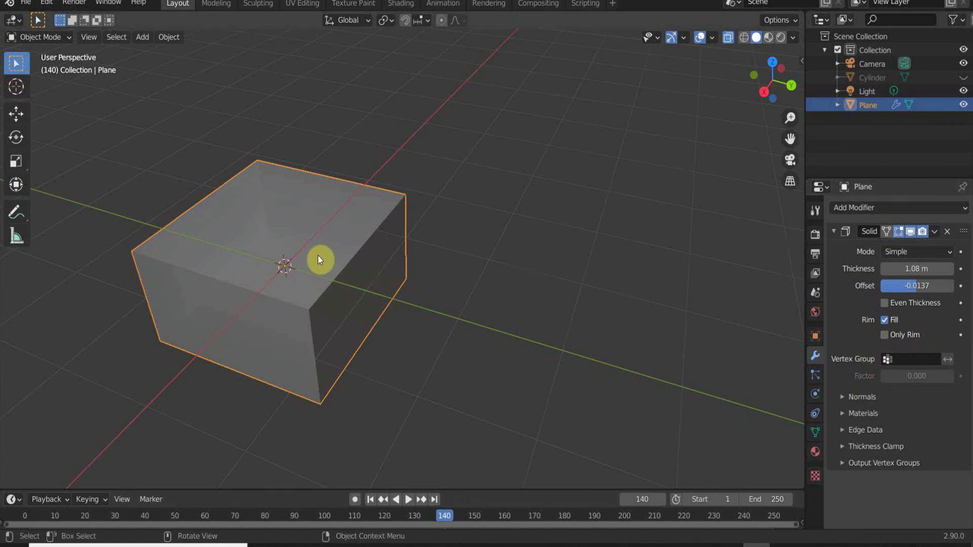
{"action": "middle_click_drag", "start_coordinate": [318, 255], "coordinate": [394, 257]}
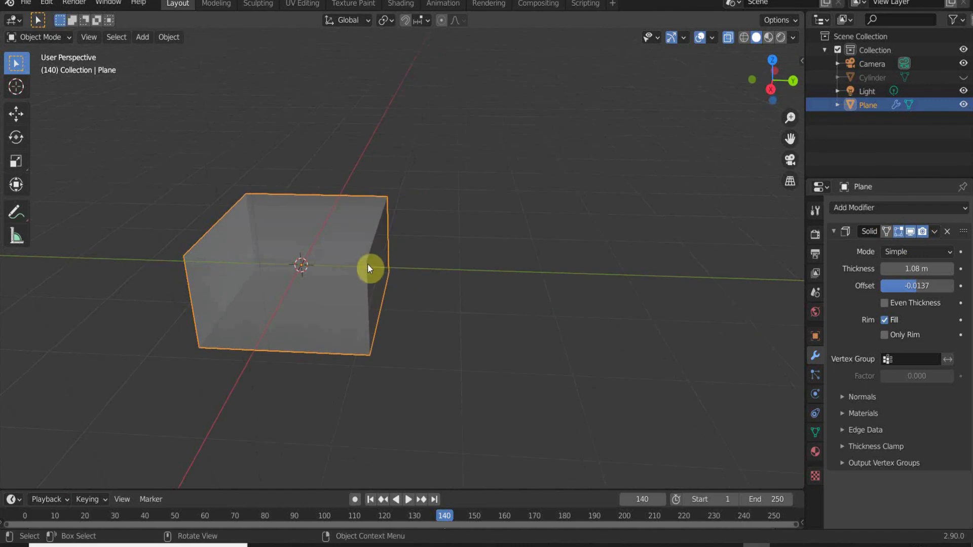
{"action": "left_click", "coordinate": [947, 232]}
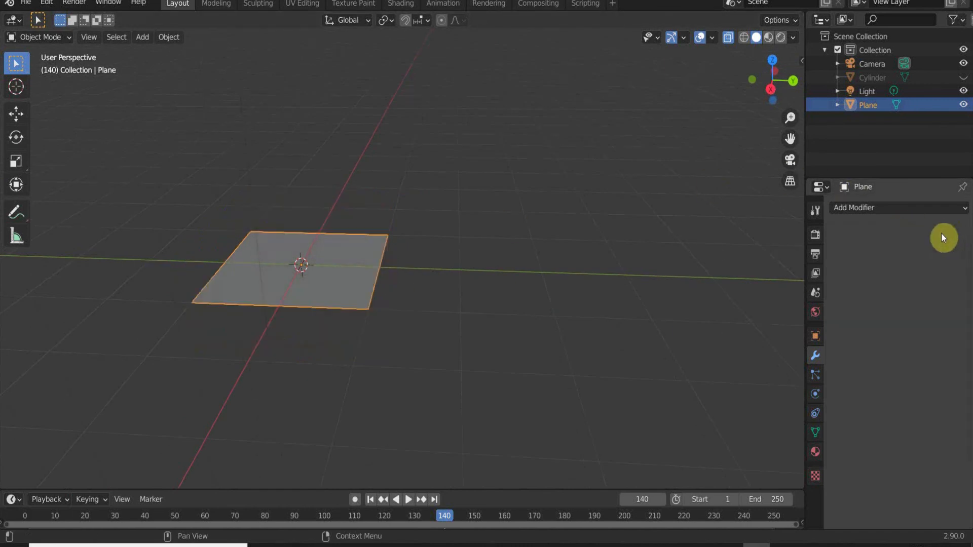
{"action": "key", "text": "x"}
{"action": "left_click", "coordinate": [357, 287]}
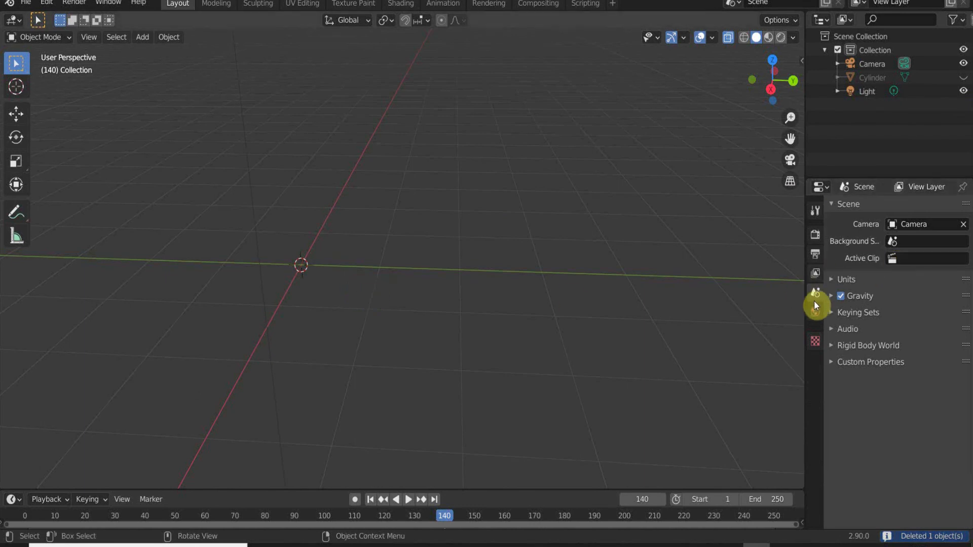
Add a cube at the world origin and give it a Subdivision Surface modifier with 3 viewport levels.
{"action": "key", "text": "shift+a"}
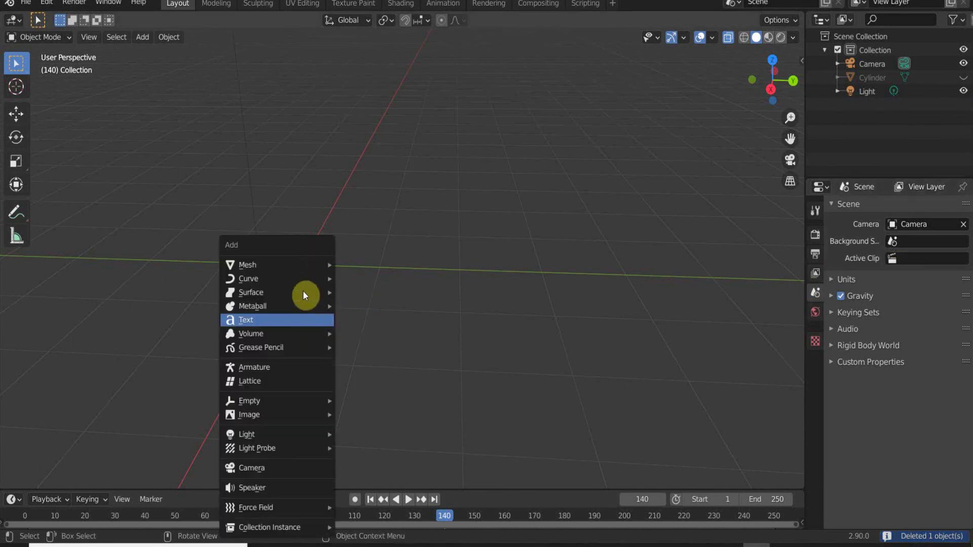
{"action": "mouse_move", "coordinate": [306, 263]}
{"action": "left_click", "coordinate": [376, 278]}
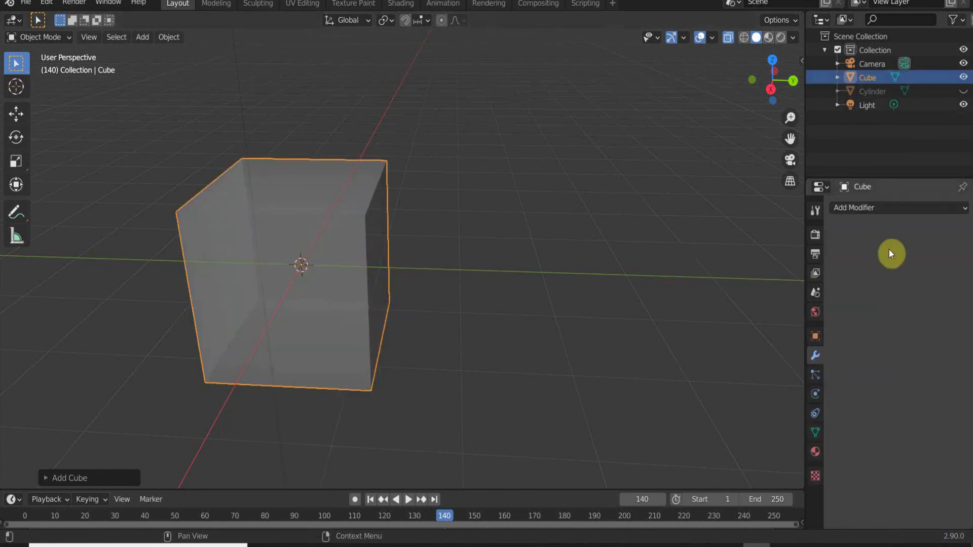
{"action": "left_click", "coordinate": [913, 209]}
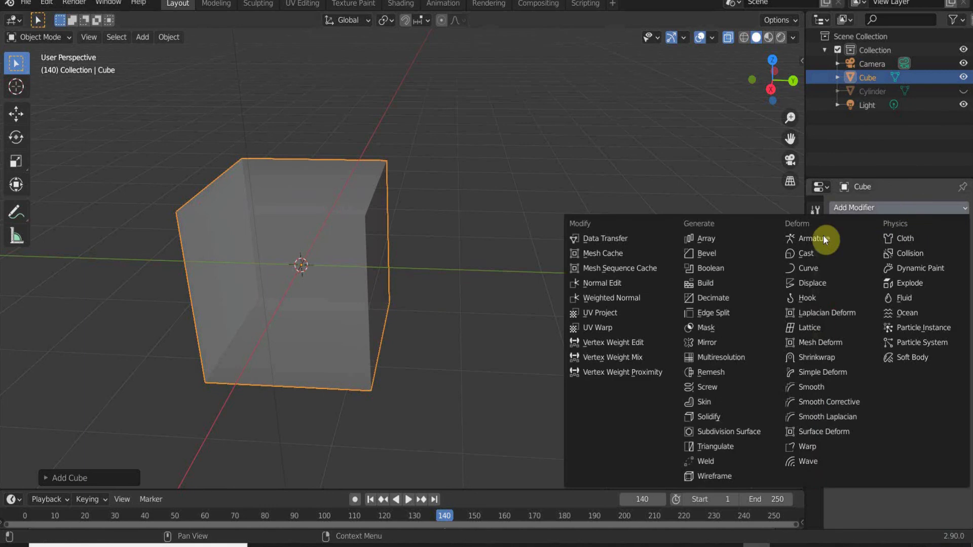
{"action": "left_click", "coordinate": [751, 431]}
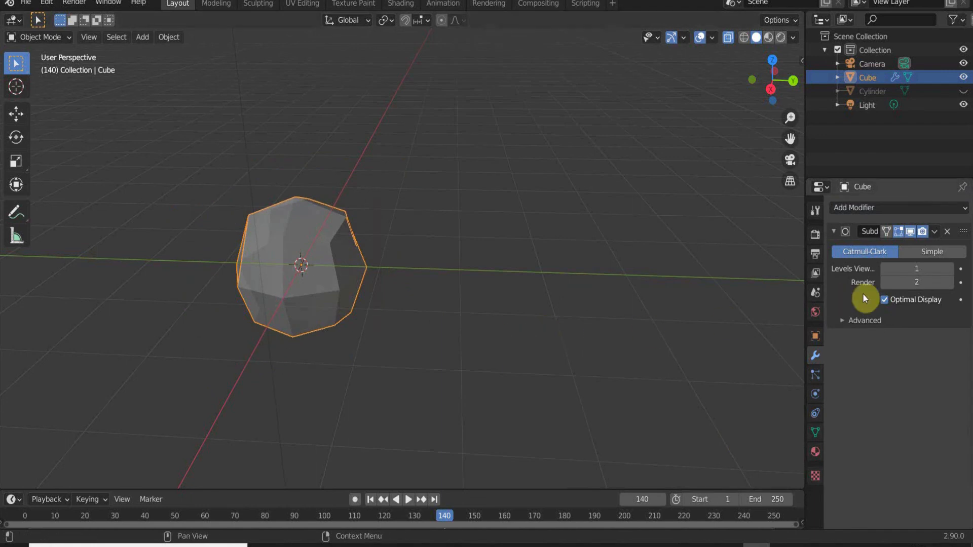
{"action": "left_click", "coordinate": [949, 268]}
{"action": "left_click", "coordinate": [950, 269]}
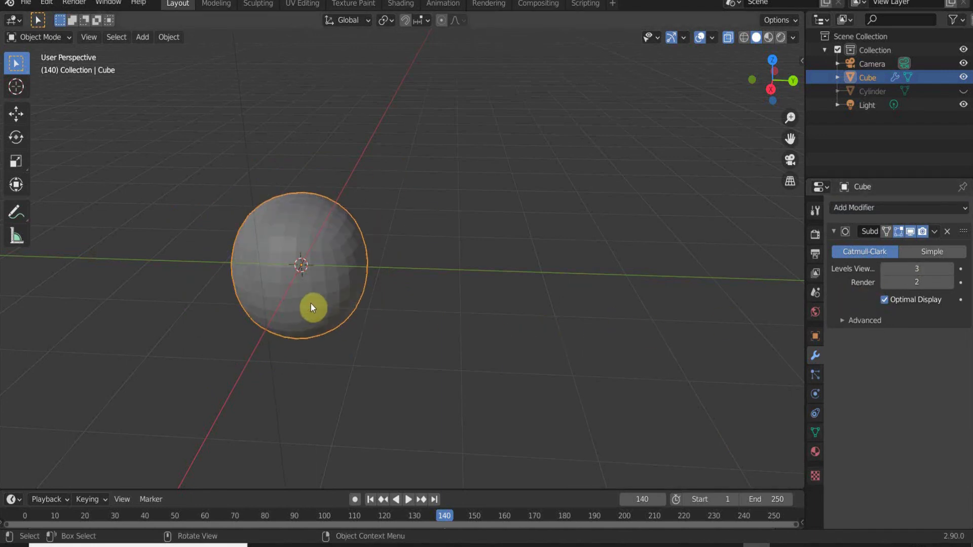
Compare the original cube cage with its subdivided surface and apply the Subdivision Surface modifier.
{"action": "key", "text": "Tab"}
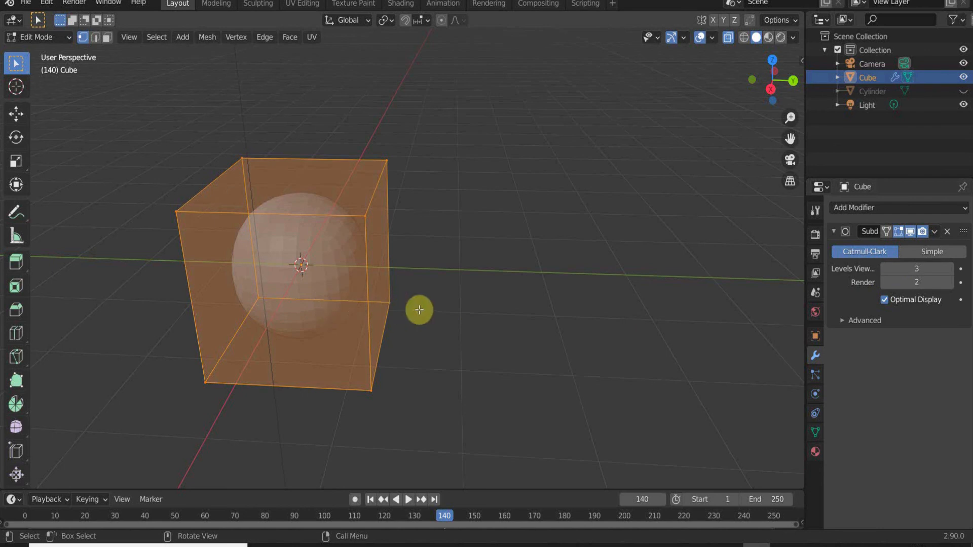
{"action": "key", "text": "Tab"}
{"action": "middle_click_drag", "start_coordinate": [456, 299], "coordinate": [476, 296]}
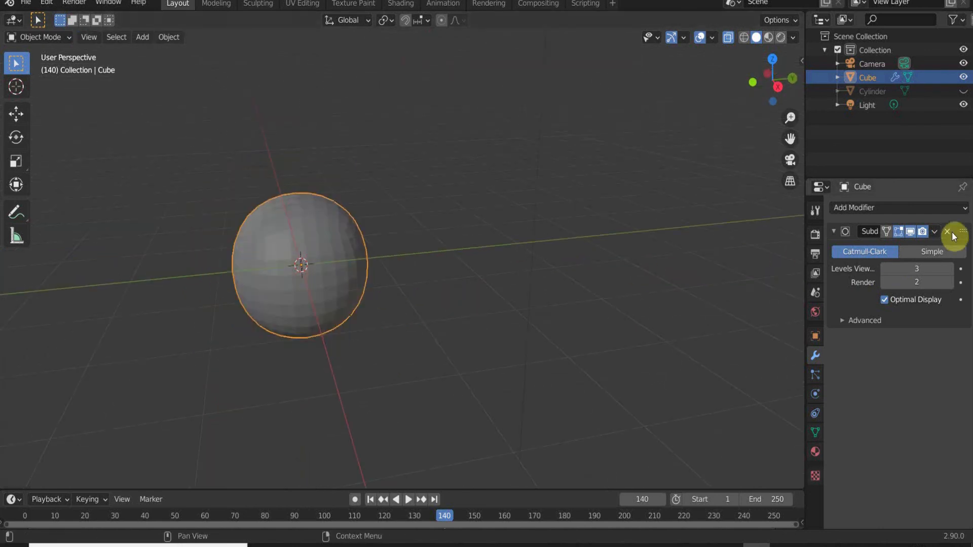
{"action": "left_click", "coordinate": [934, 231]}
{"action": "left_click", "coordinate": [906, 246]}
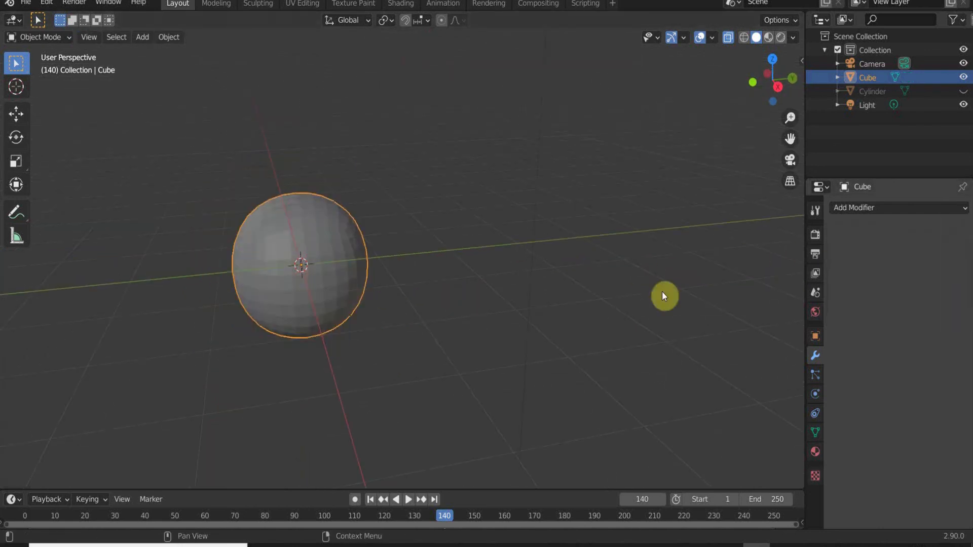
Examine the subdivided sphere's mesh topology up close in Edit Mode.
{"action": "key", "text": "Tab"}
{"action": "middle_click_drag", "start_coordinate": [265, 258], "coordinate": [183, 246]}
{"action": "scroll", "coordinate": [283, 266], "scroll_direction": "up", "scroll_amount": 5}
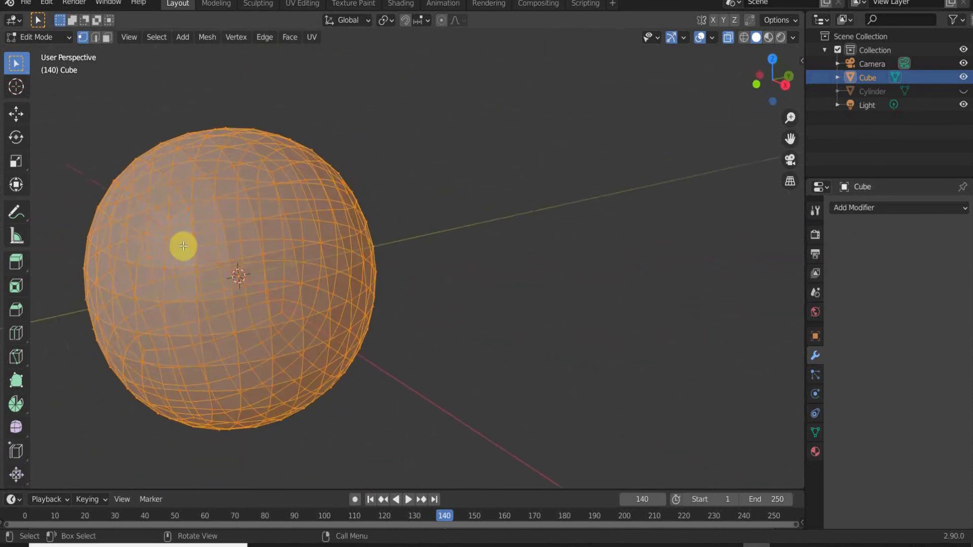
{"action": "left_click", "coordinate": [898, 212]}
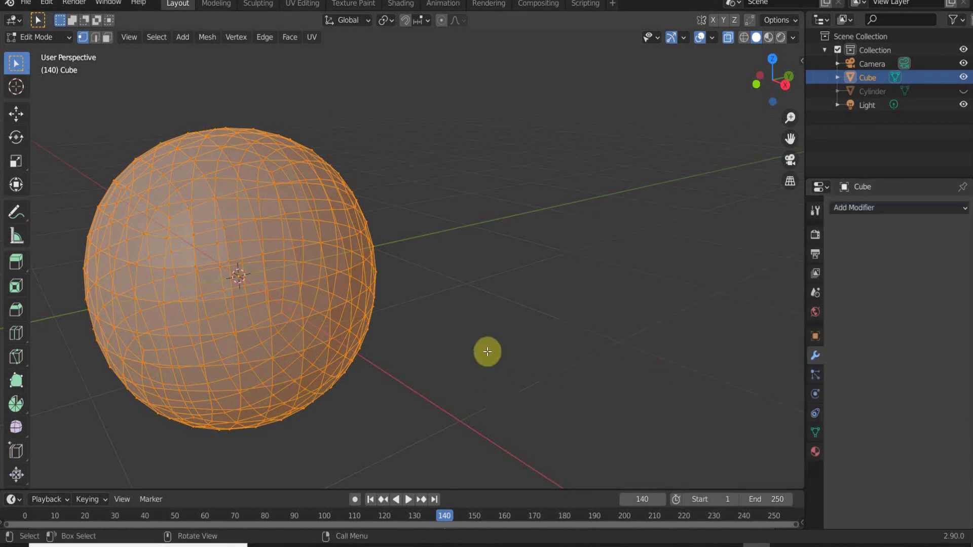
{"action": "key", "text": "Tab"}
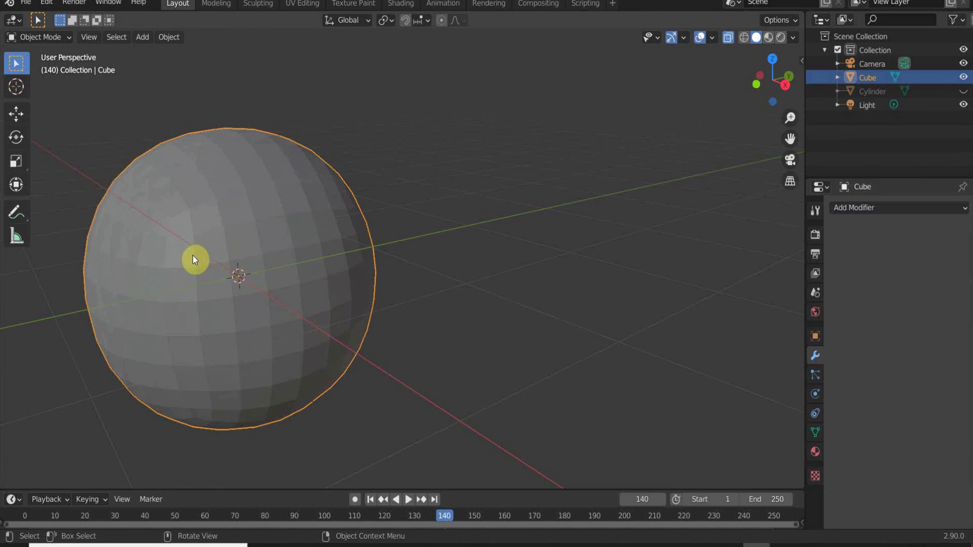
{"action": "middle_click_drag", "start_coordinate": [272, 297], "coordinate": [400, 318], "text": "shift"}
{"action": "key", "text": "Tab"}
{"action": "scroll", "coordinate": [284, 296], "scroll_direction": "up", "scroll_amount": 5}
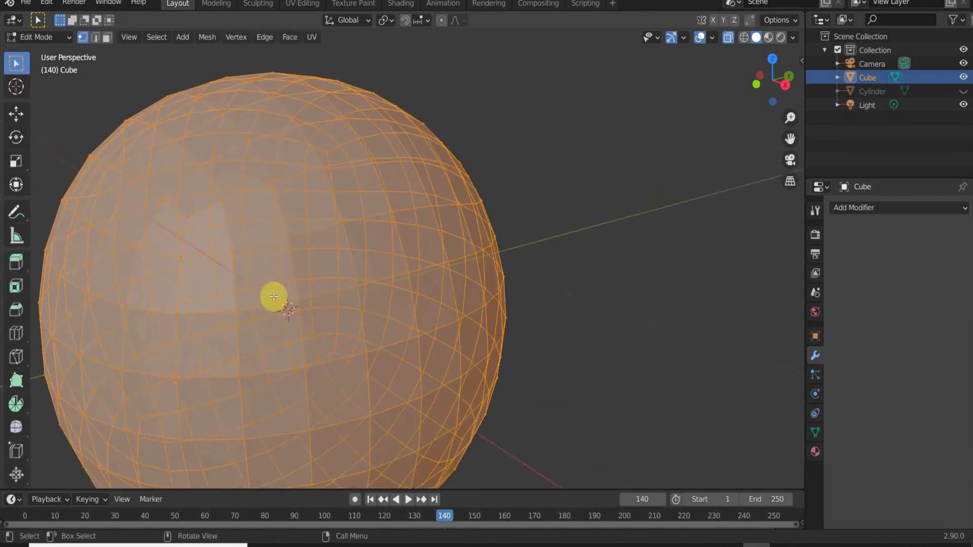
{"action": "middle_click_drag", "start_coordinate": [328, 295], "coordinate": [304, 310]}
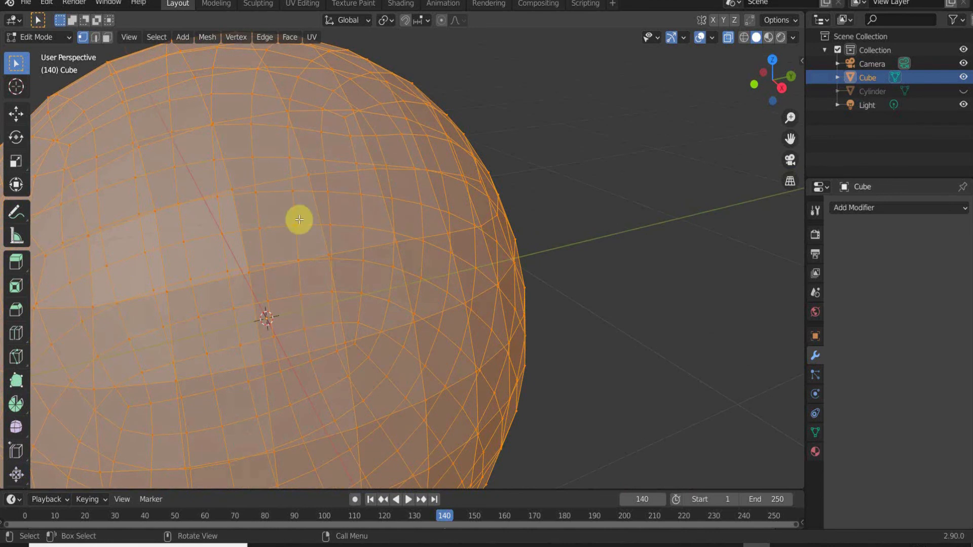
{"action": "middle_click_drag", "start_coordinate": [314, 221], "coordinate": [331, 235]}
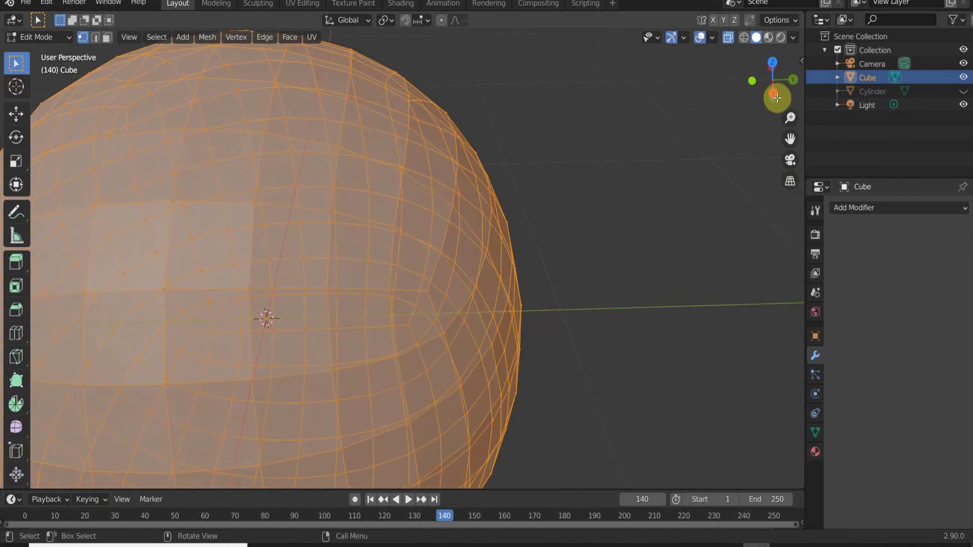
Turn off X-ray display to check the sphere's front faces, and return to Object Mode.
{"action": "left_click", "coordinate": [729, 45]}
{"action": "middle_click_drag", "start_coordinate": [378, 191], "coordinate": [389, 206]}
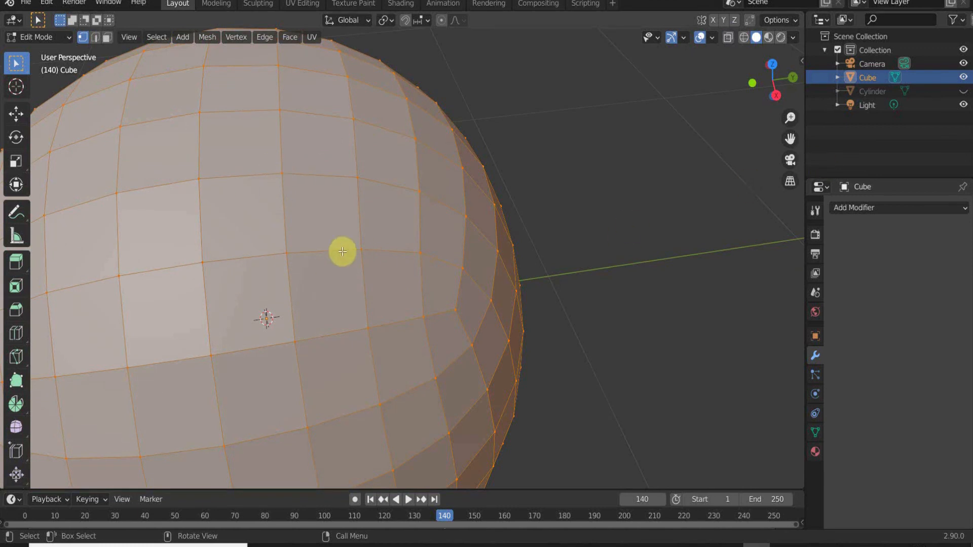
{"action": "key", "text": "Tab"}
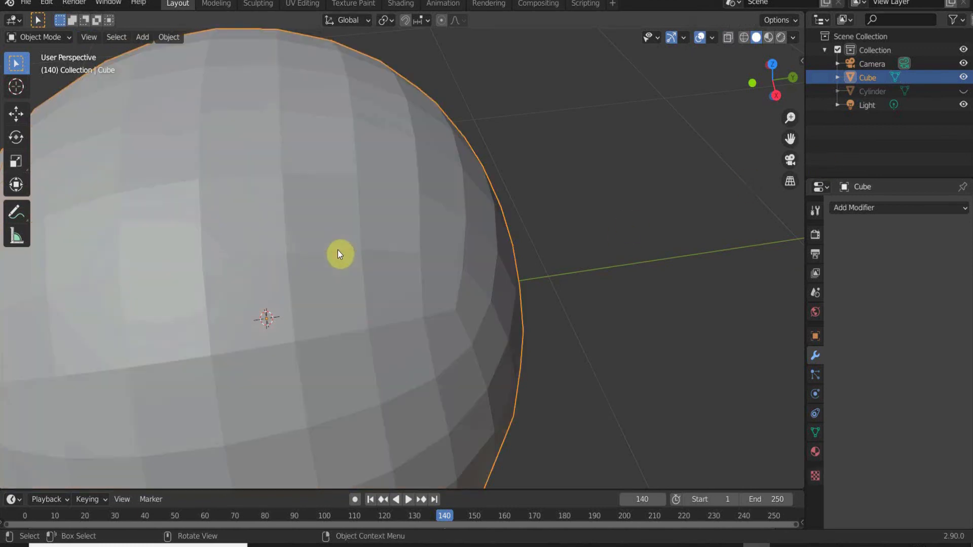
Add a Triangulate modifier to the sphere with default settings, apply it, and check the resulting faces in Edit Mode.
{"action": "left_click", "coordinate": [909, 207]}
{"action": "left_click", "coordinate": [715, 446]}
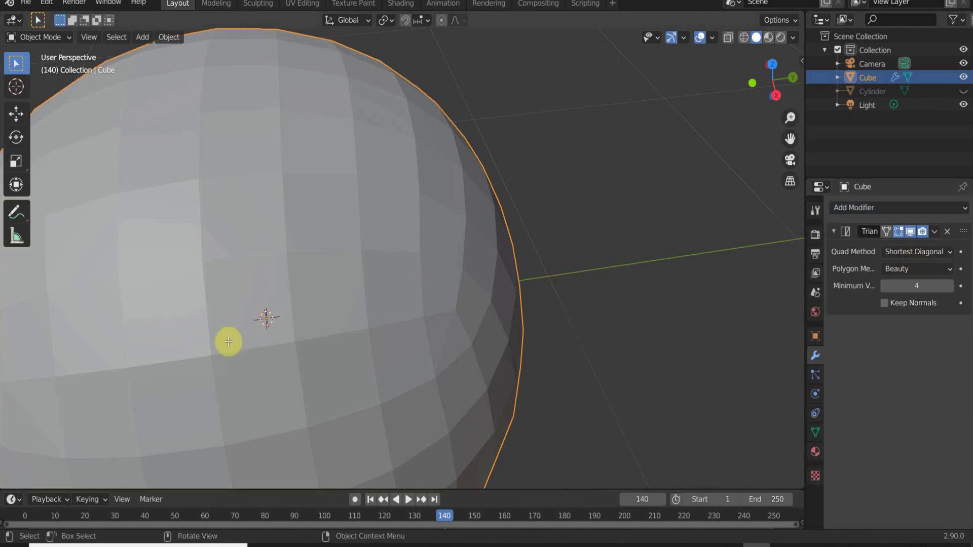
{"action": "key", "text": "Tab"}
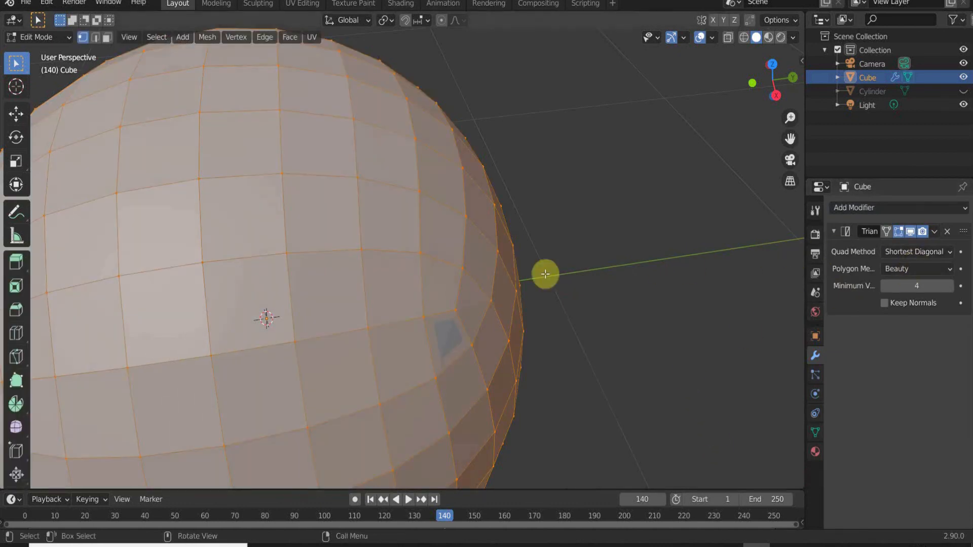
{"action": "key", "text": "Tab"}
{"action": "left_click", "coordinate": [934, 232]}
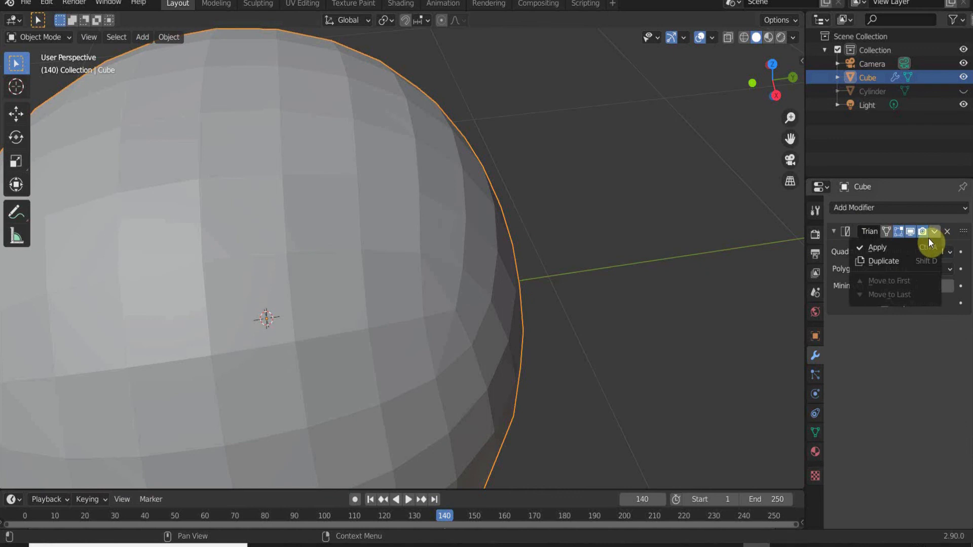
{"action": "left_click", "coordinate": [909, 251]}
{"action": "key", "text": "Tab"}
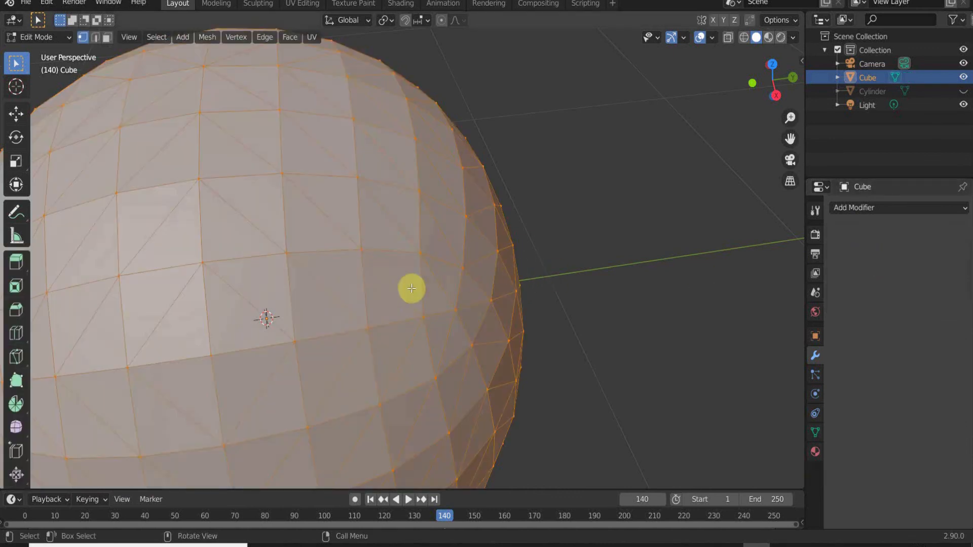
{"action": "middle_click_drag", "start_coordinate": [169, 178], "coordinate": [200, 193]}
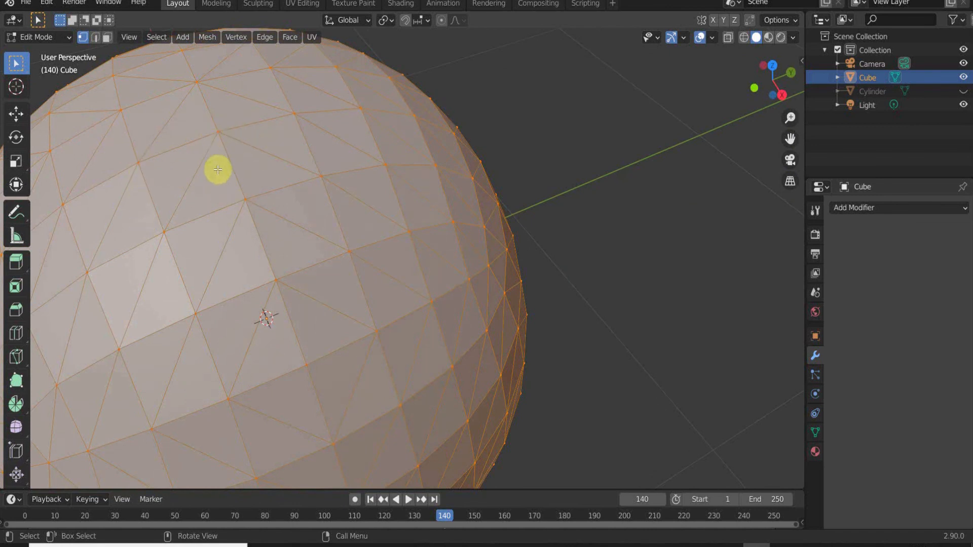
{"action": "scroll", "coordinate": [224, 157], "scroll_direction": "down", "scroll_amount": 2}
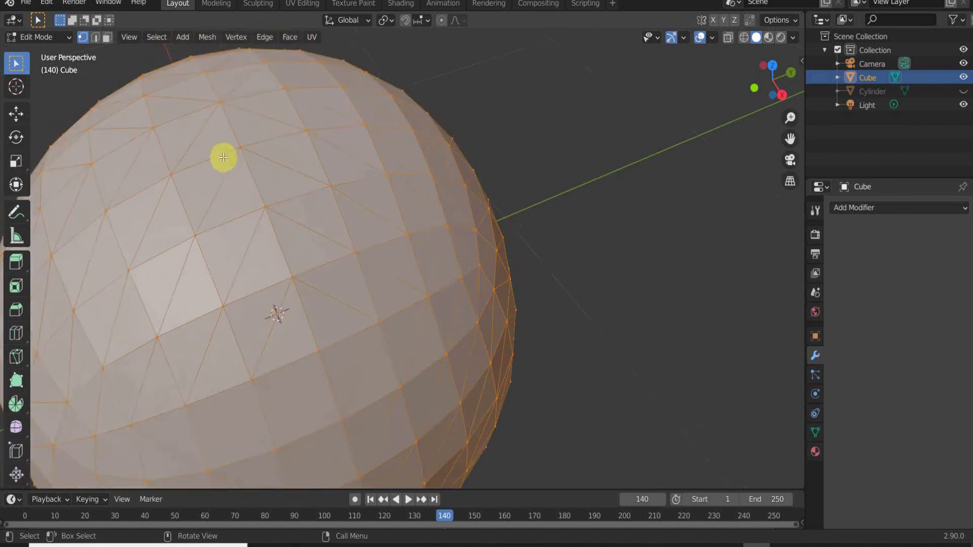
{"action": "middle_click_drag", "start_coordinate": [258, 208], "coordinate": [300, 209], "text": "shift"}
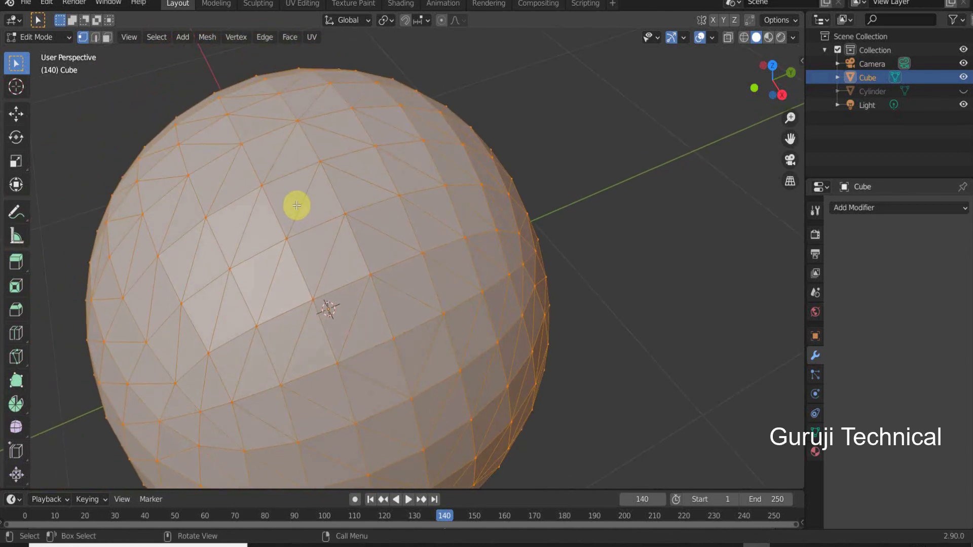
{"action": "key", "text": "Tab"}
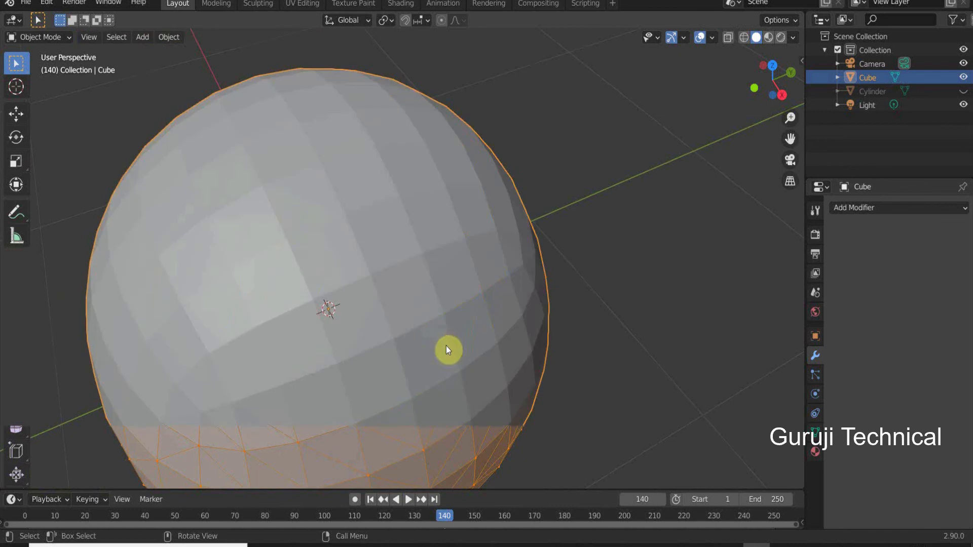
Delete the triangulated sphere and add a new cube at the world origin.
{"action": "left_click", "coordinate": [892, 208]}
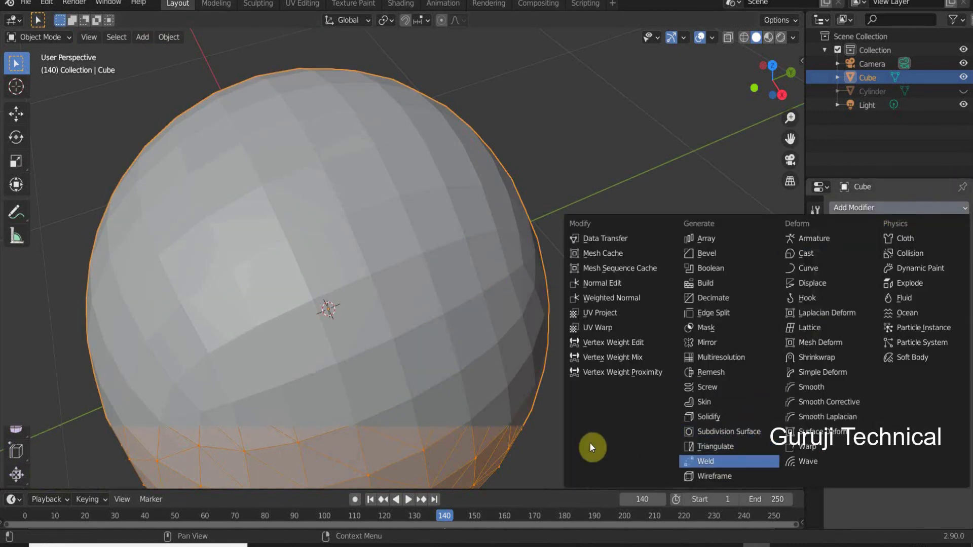
{"action": "scroll", "coordinate": [365, 252], "scroll_direction": "down", "scroll_amount": 1}
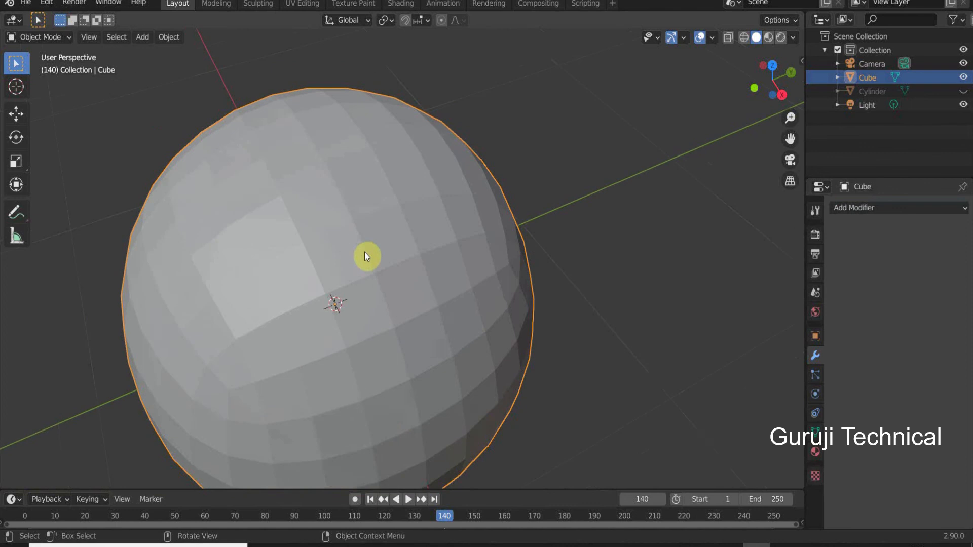
{"action": "middle_click_drag", "start_coordinate": [375, 296], "coordinate": [384, 265], "text": "shift"}
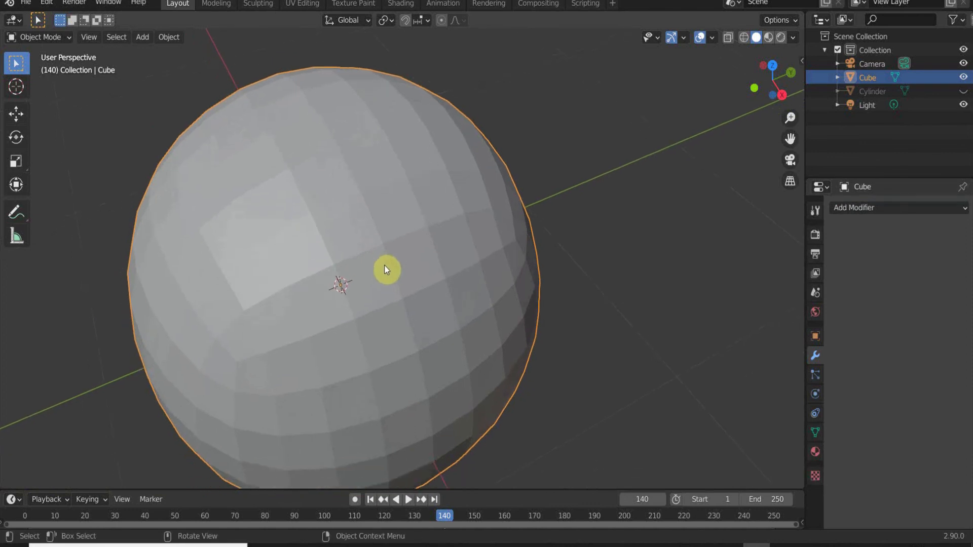
{"action": "key", "text": "x"}
{"action": "left_click", "coordinate": [384, 265]}
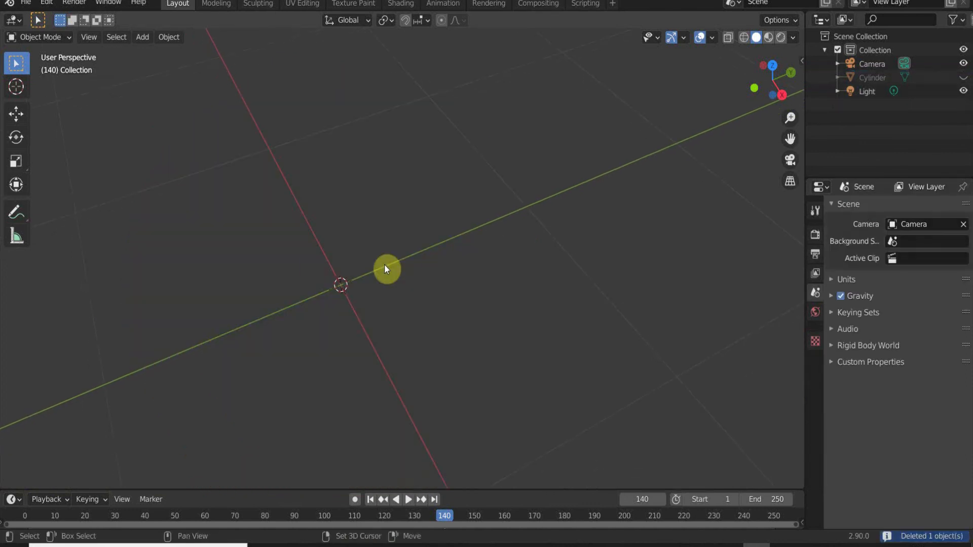
{"action": "key", "text": "shift+a"}
{"action": "mouse_move", "coordinate": [405, 264]}
{"action": "left_click", "coordinate": [446, 278]}
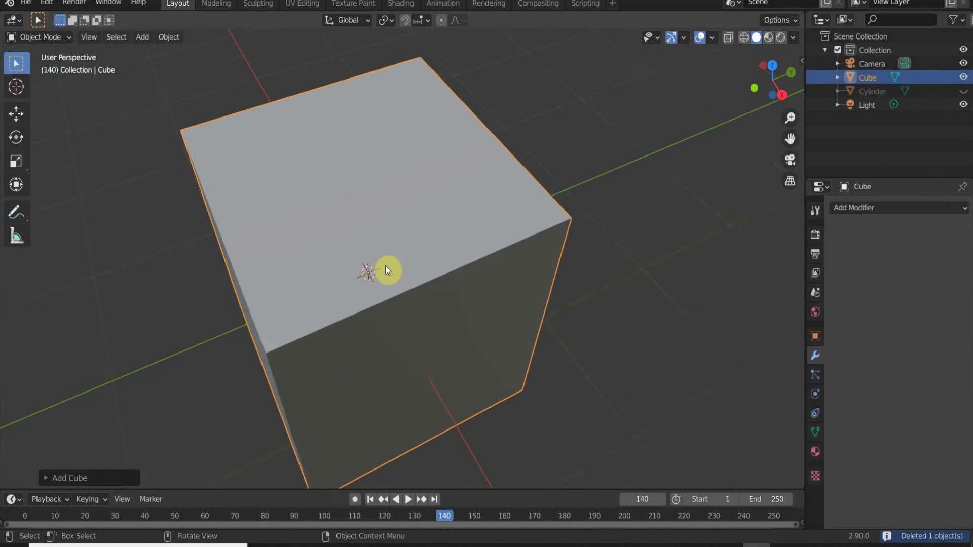
Add a second cube at the world origin, in the same place as the first.
{"action": "middle_click_drag", "start_coordinate": [385, 266], "coordinate": [461, 266]}
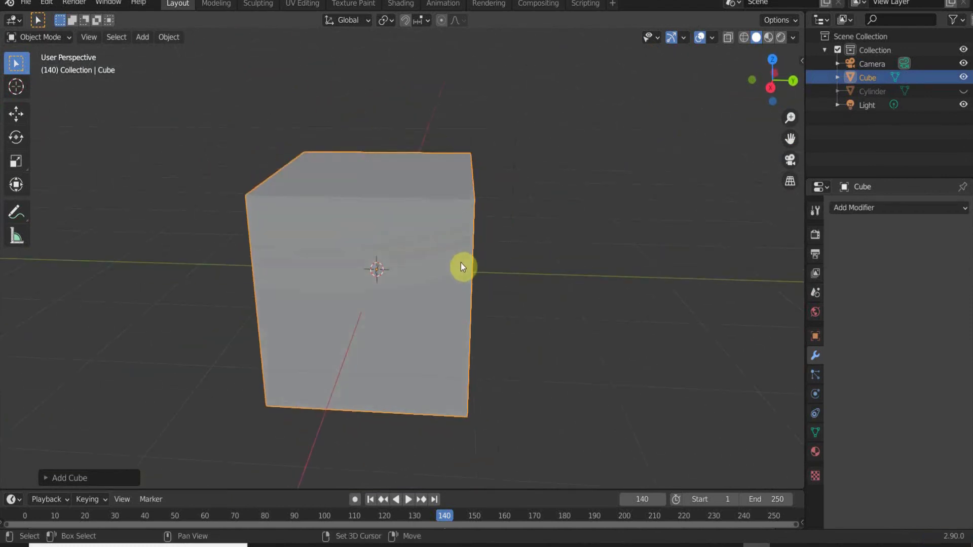
{"action": "key", "text": "shift+a"}
{"action": "mouse_move", "coordinate": [460, 263]}
{"action": "left_click", "coordinate": [509, 275]}
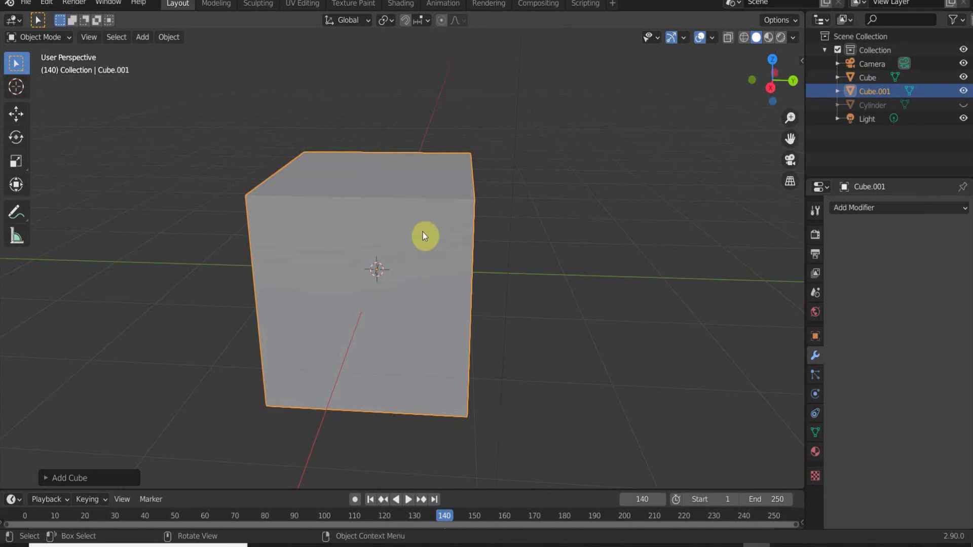
In Edit Mode with wireframe display, move the second cube's near upper corner vertex slightly away from the first cube's matching corner.
{"action": "left_click", "coordinate": [875, 210]}
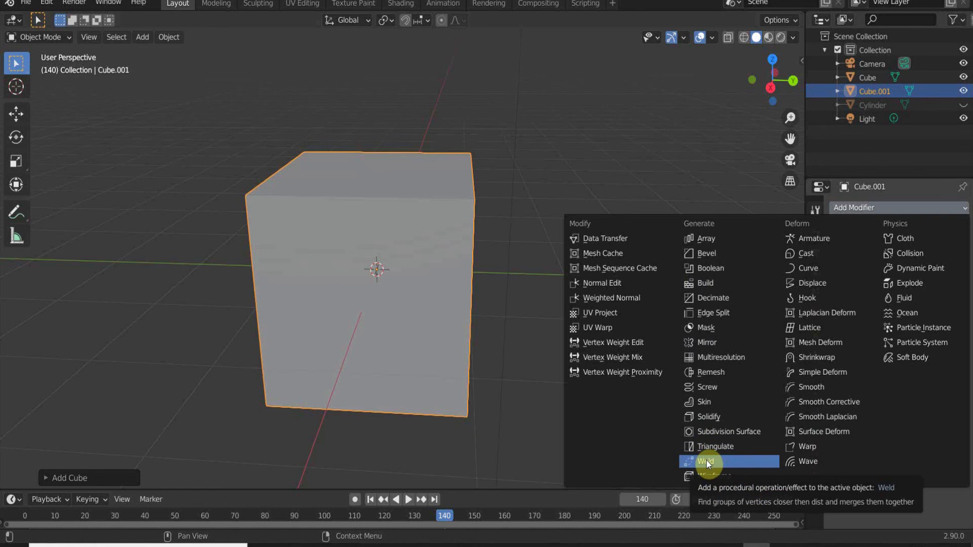
{"action": "key", "text": "Tab"}
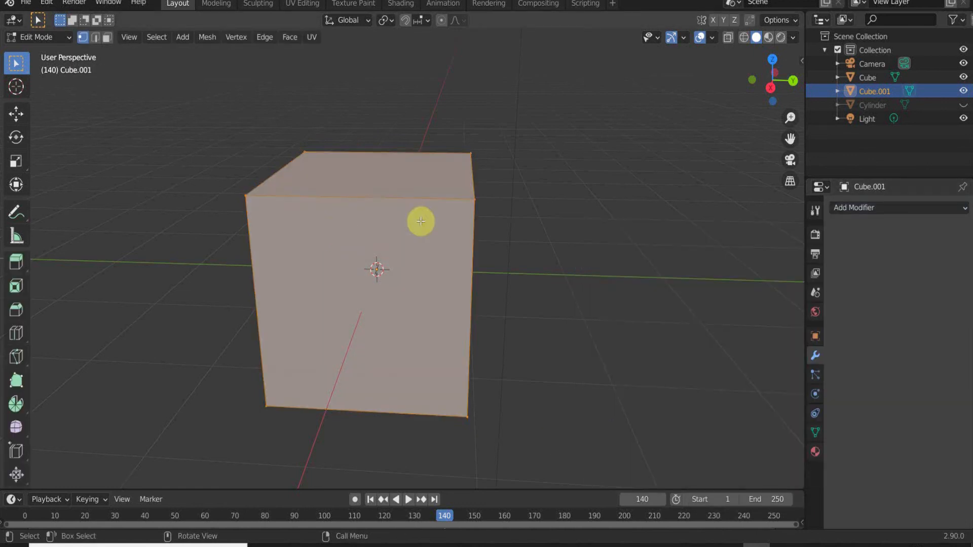
{"action": "left_click", "coordinate": [730, 38]}
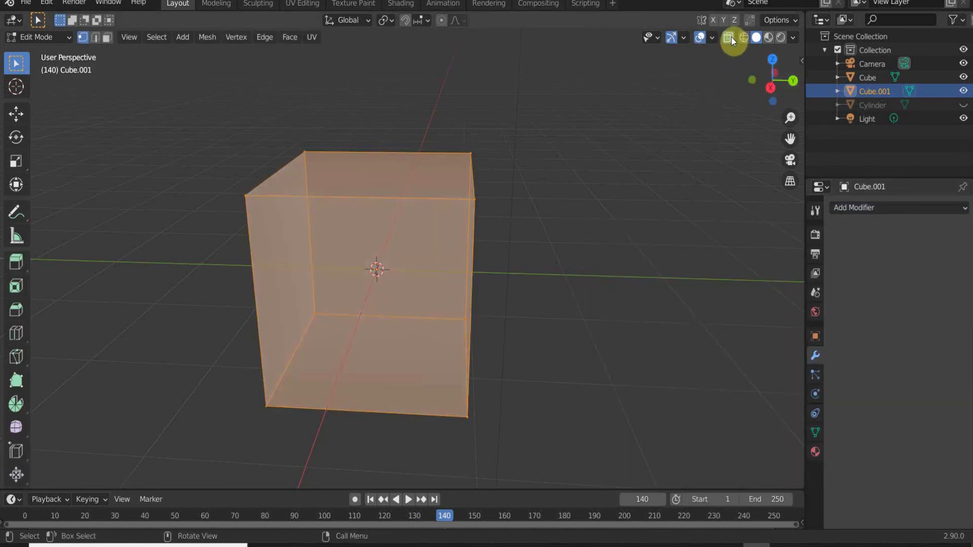
{"action": "left_click", "coordinate": [741, 38]}
{"action": "mouse_move", "coordinate": [527, 230]}
{"action": "middle_mouse_down"}
{"action": "mouse_move", "coordinate": [474, 246]}
{"action": "mouse_move", "coordinate": [393, 230]}
{"action": "middle_mouse_up"}
{"action": "scroll", "coordinate": [369, 228], "scroll_direction": "up", "scroll_amount": 6}
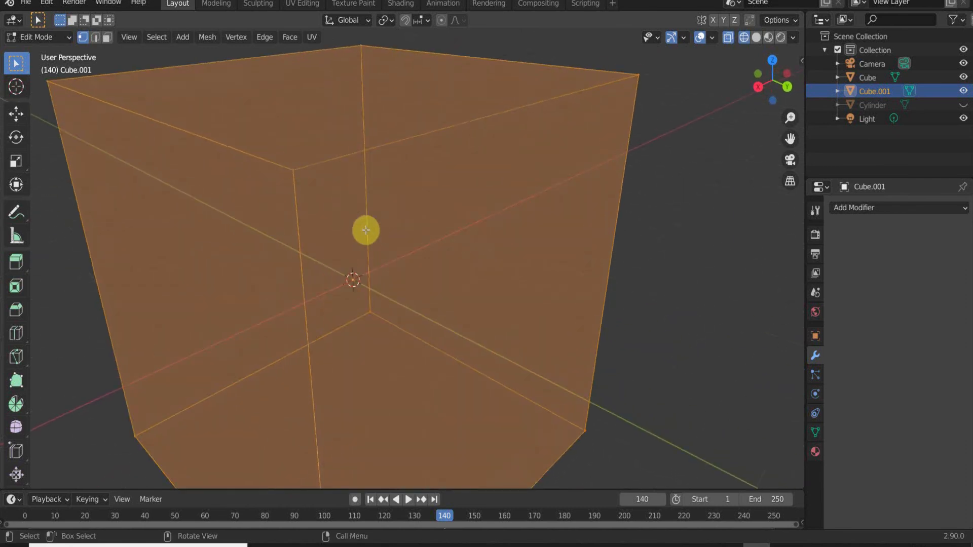
{"action": "left_click", "coordinate": [291, 164]}
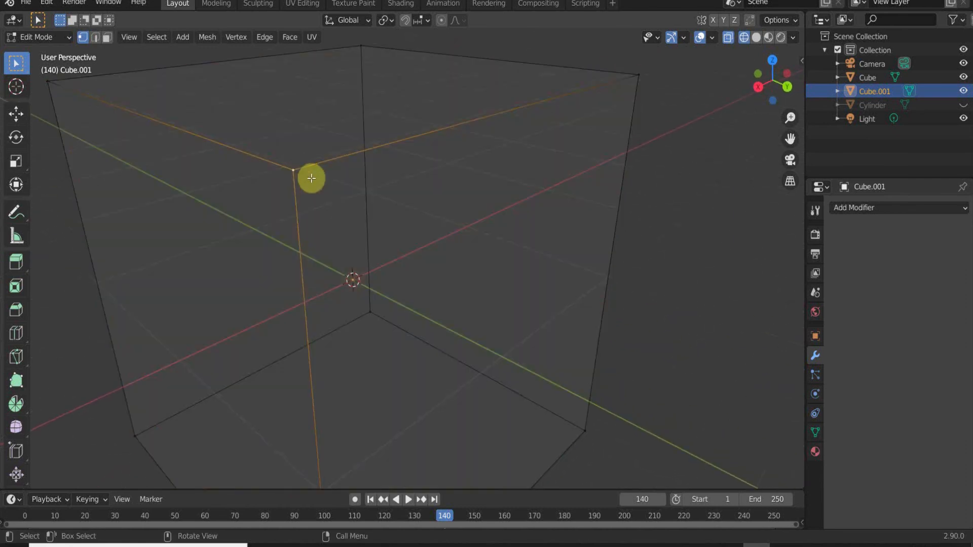
{"action": "key", "text": "g"}
{"action": "left_click", "coordinate": [278, 210]}
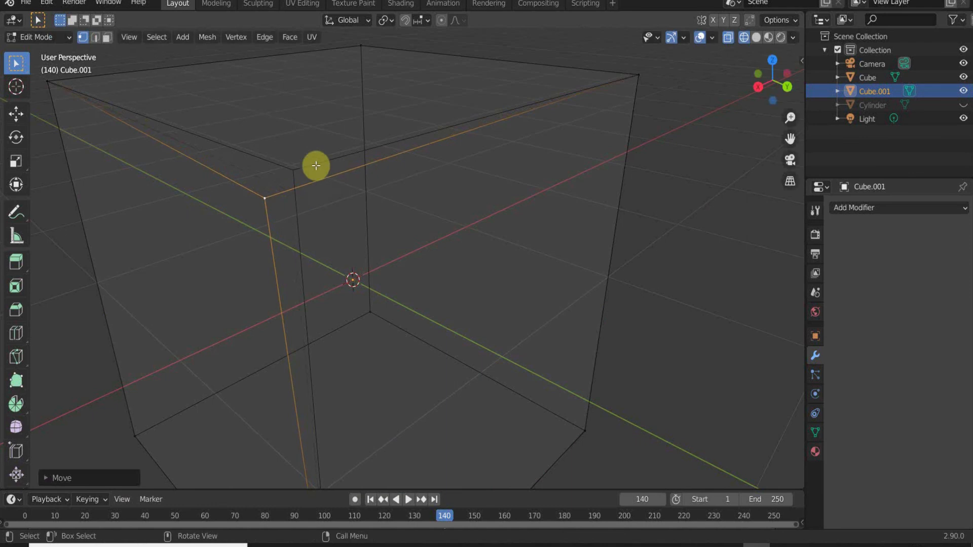
{"action": "left_click", "coordinate": [297, 172]}
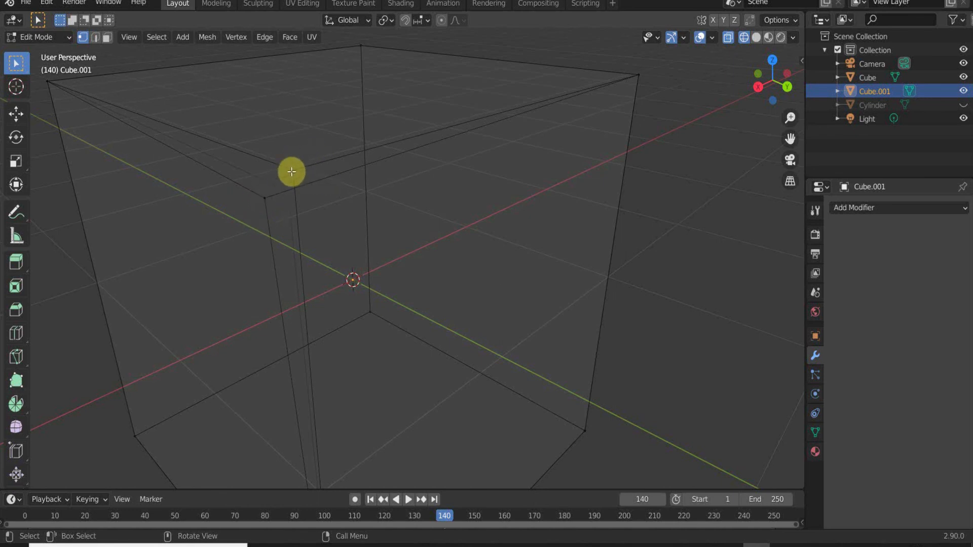
Return to Object Mode, restore solid display with X-ray off, and select both cubes.
{"action": "key", "text": "Tab"}
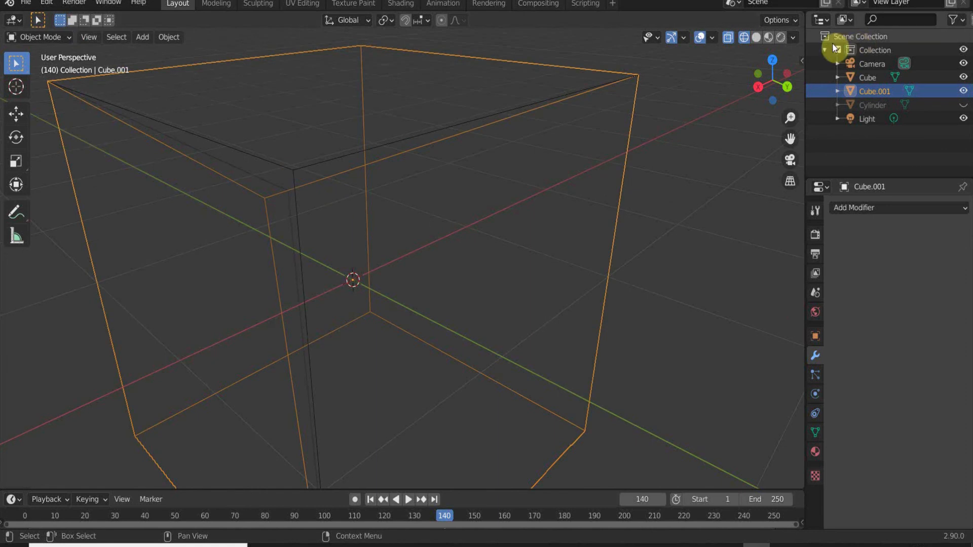
{"action": "left_click", "coordinate": [754, 37]}
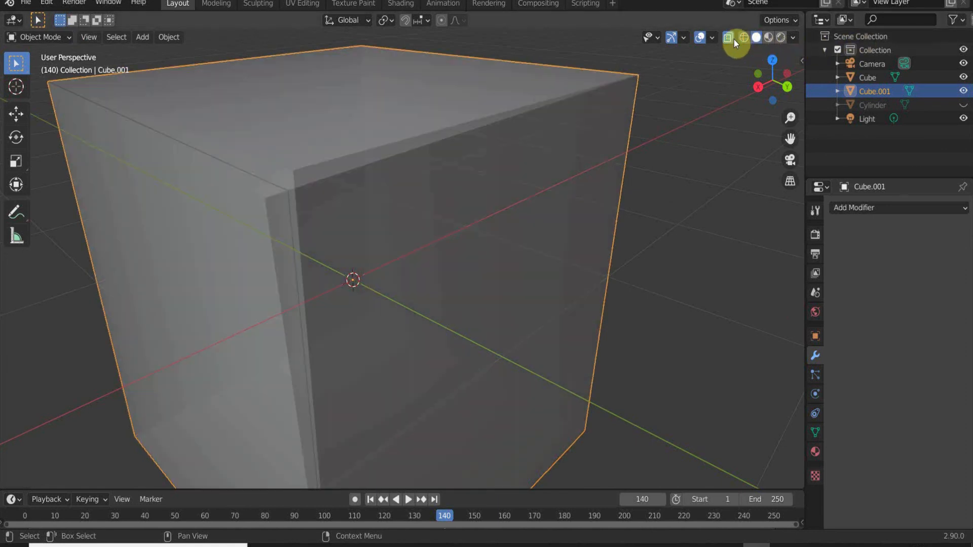
{"action": "left_click", "coordinate": [732, 38]}
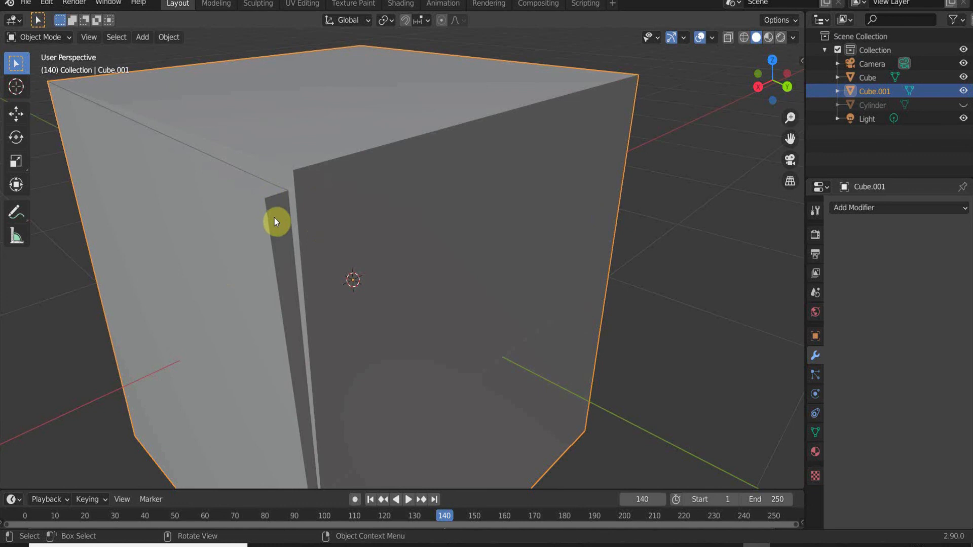
{"action": "left_click", "coordinate": [259, 224]}
{"action": "left_click", "coordinate": [318, 226], "text": "shift"}
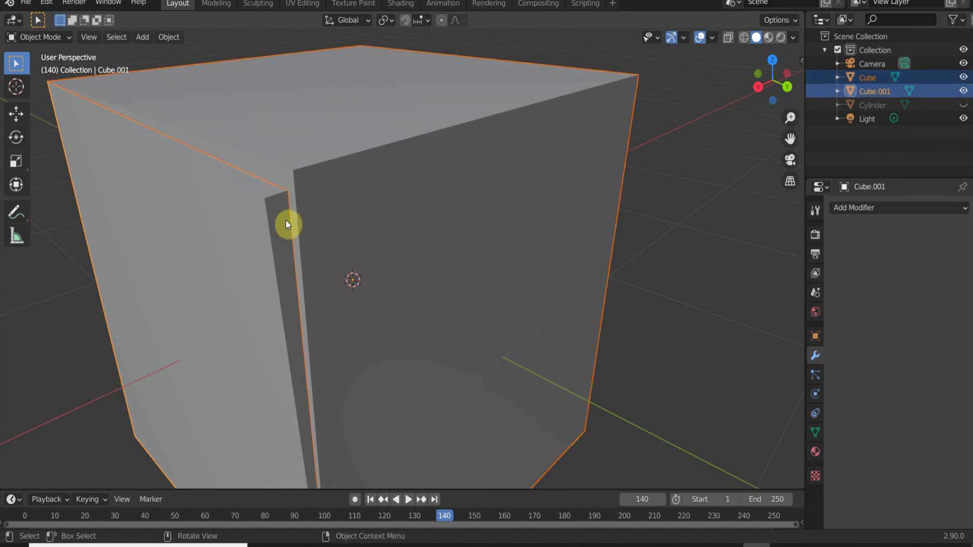
Edit both cubes together and move one of the overlapping vertices at another upper corner downward along the vertical edge.
{"action": "key", "text": "Tab"}
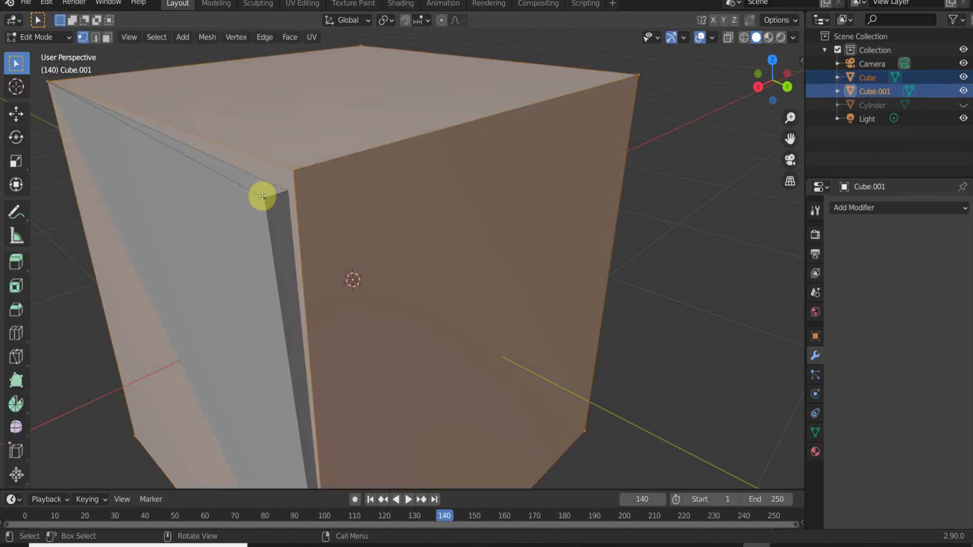
{"action": "key", "text": "alt+a"}
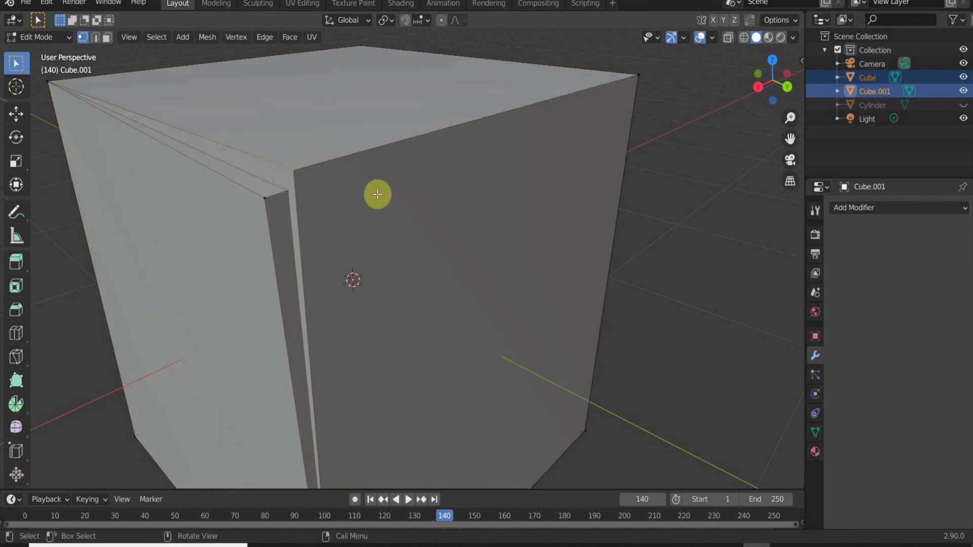
{"action": "mouse_move", "coordinate": [274, 224]}
{"action": "middle_mouse_down"}
{"action": "mouse_move", "coordinate": [361, 228]}
{"action": "mouse_move", "coordinate": [423, 186]}
{"action": "mouse_move", "coordinate": [734, 97]}
{"action": "middle_mouse_up"}
{"action": "middle_click_drag", "start_coordinate": [560, 121], "coordinate": [621, 98], "text": "shift"}
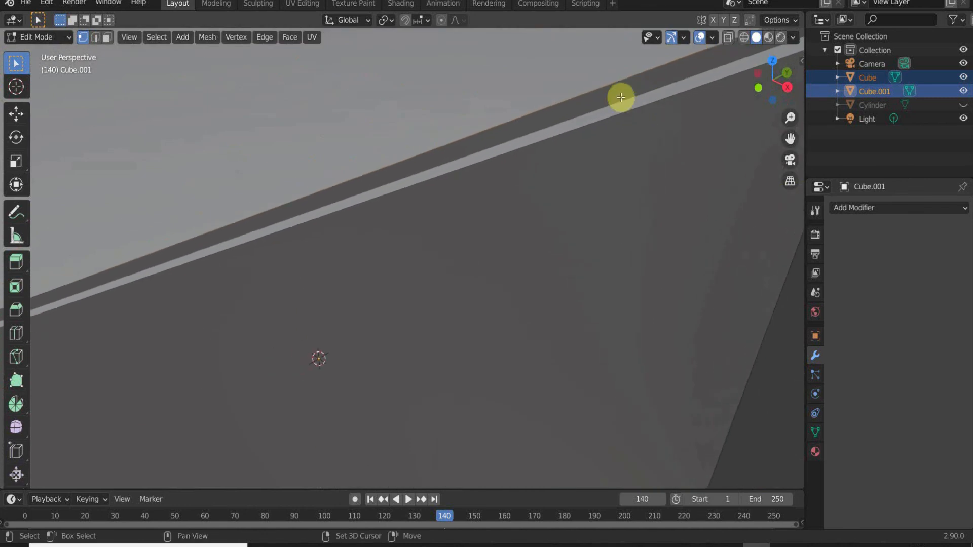
{"action": "scroll", "coordinate": [549, 124], "scroll_direction": "down", "scroll_amount": 3}
{"action": "middle_click_drag", "start_coordinate": [428, 214], "coordinate": [447, 185]}
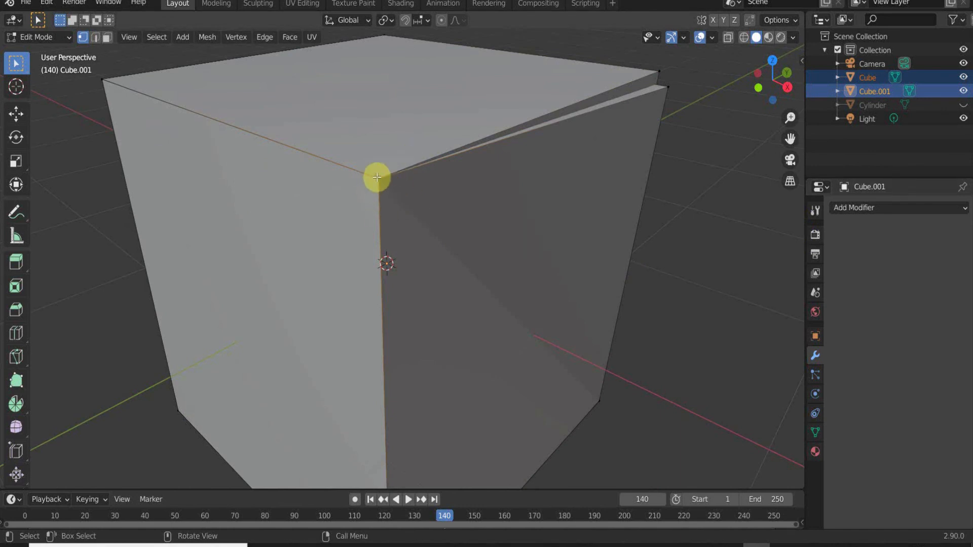
{"action": "left_click_drag", "start_coordinate": [378, 177], "coordinate": [400, 341]}
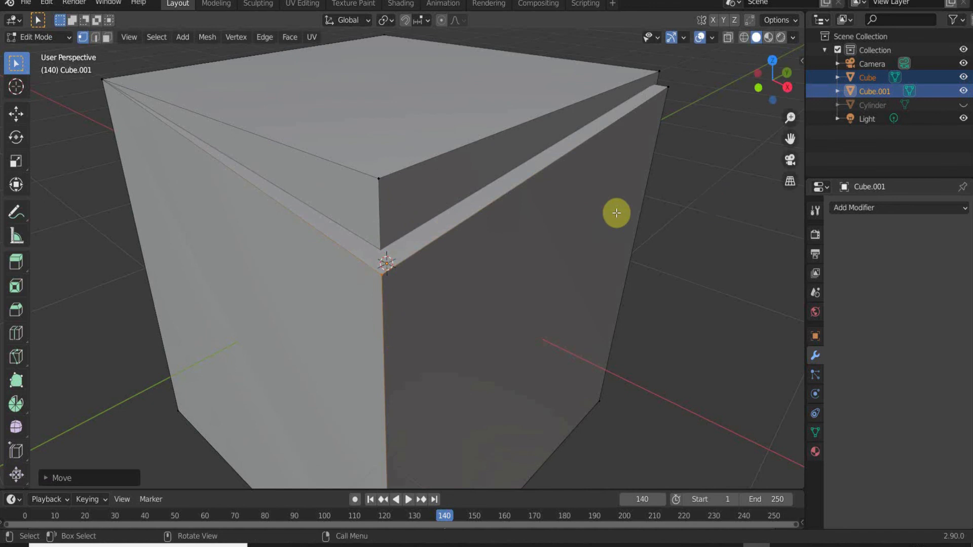
Return to Object Mode and delete both overlapping cubes.
{"action": "scroll", "coordinate": [740, 289], "scroll_direction": "down", "scroll_amount": 2}
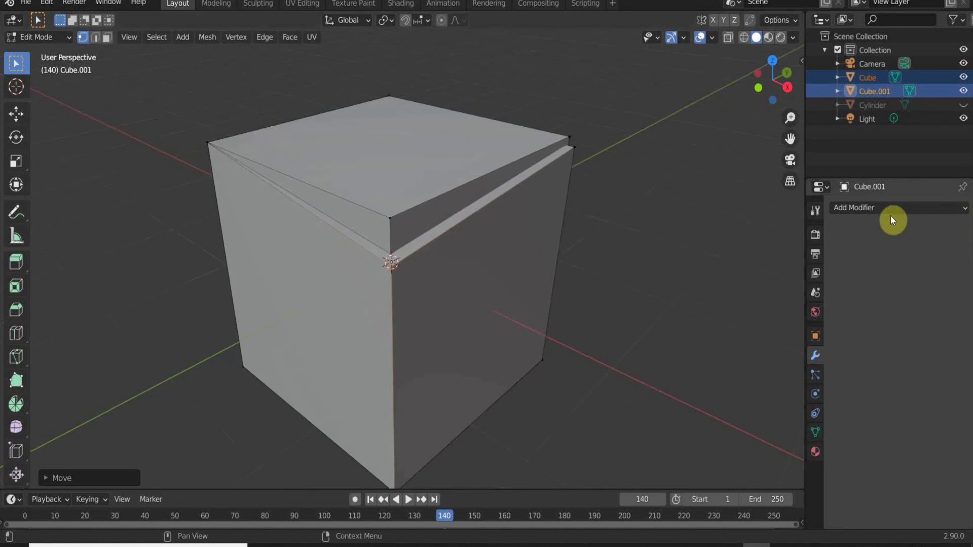
{"action": "key", "text": "Tab"}
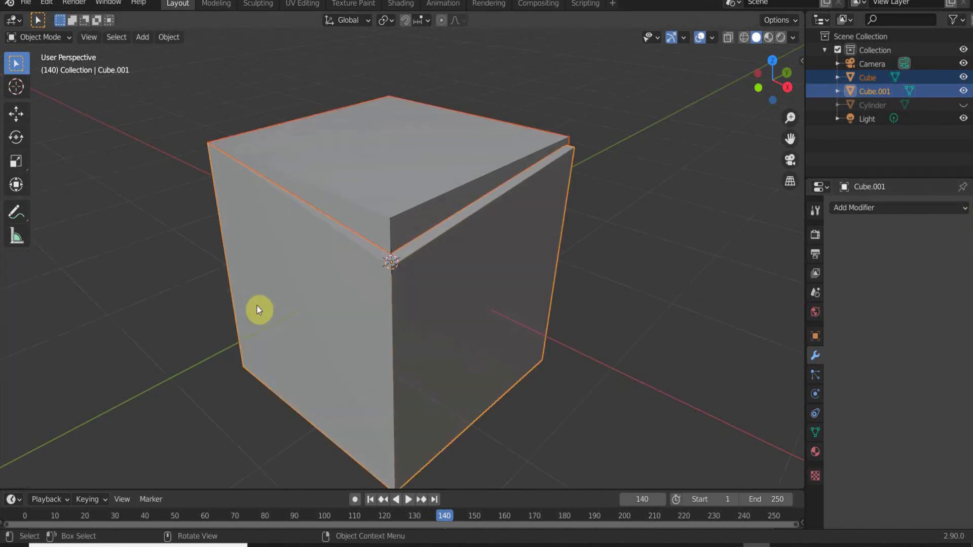
{"action": "key", "text": "Delete"}
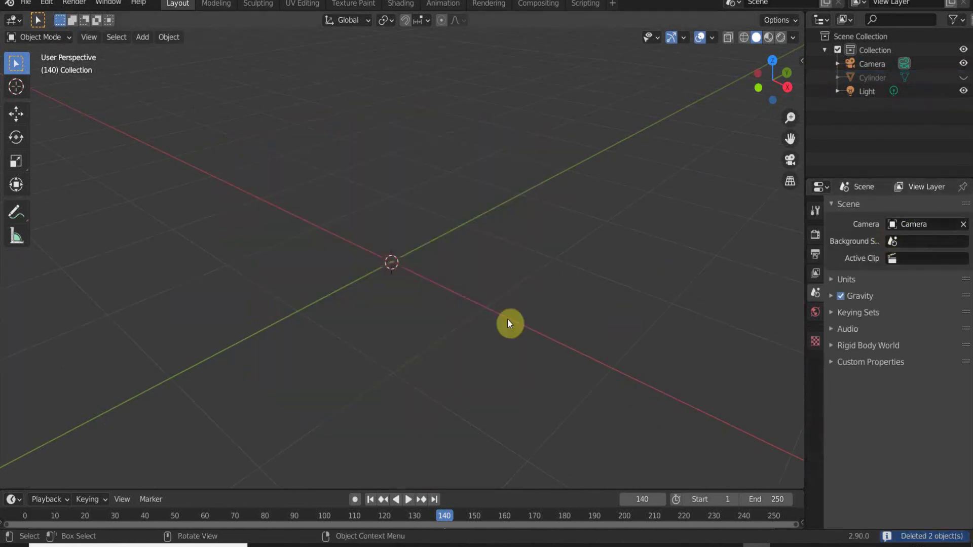
{"action": "key", "text": "shift+a"}
{"action": "mouse_move", "coordinate": [491, 261]}
{"action": "left_click", "coordinate": [527, 265]}
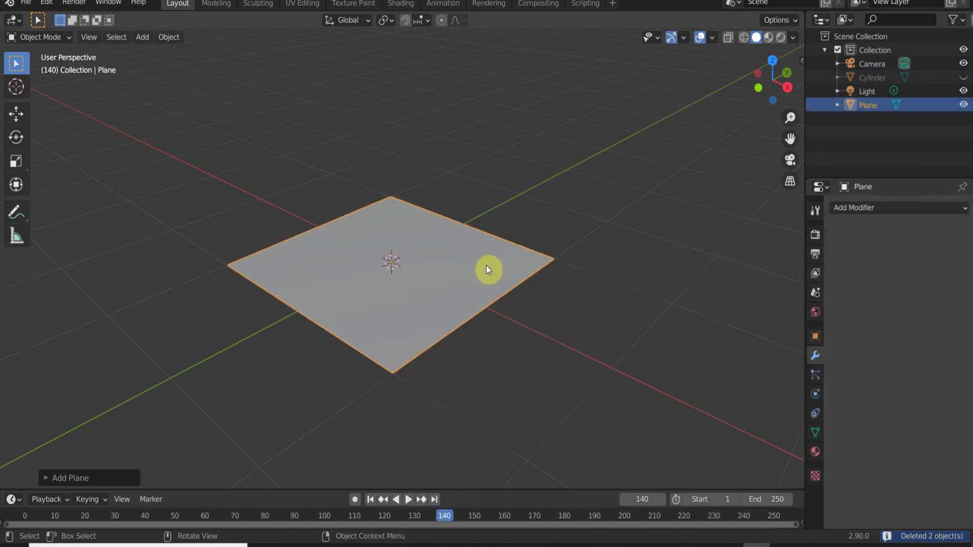
{"action": "key", "text": "x"}
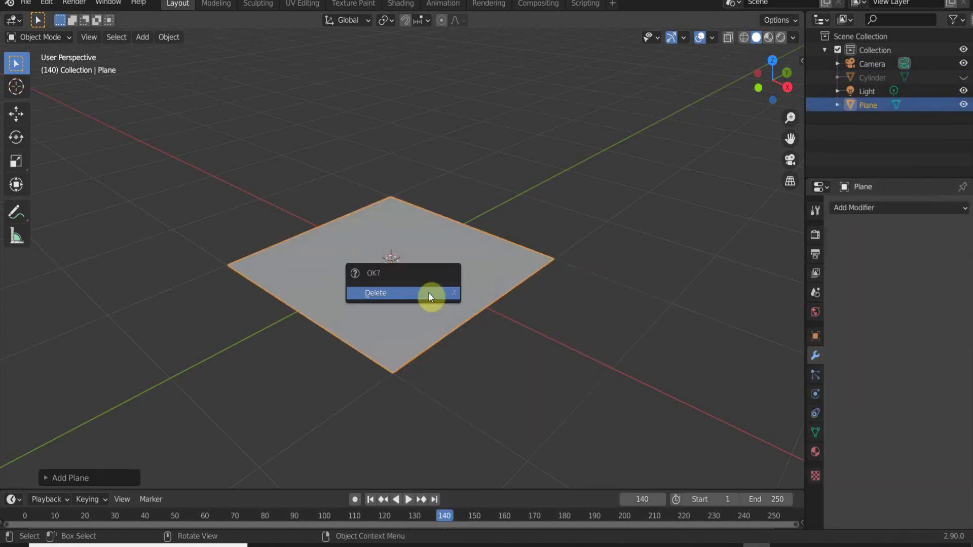
{"action": "left_click", "coordinate": [429, 293]}
Add a new cube mesh at the world origin.
{"action": "key", "text": "shift+a"}
{"action": "mouse_move", "coordinate": [433, 270]}
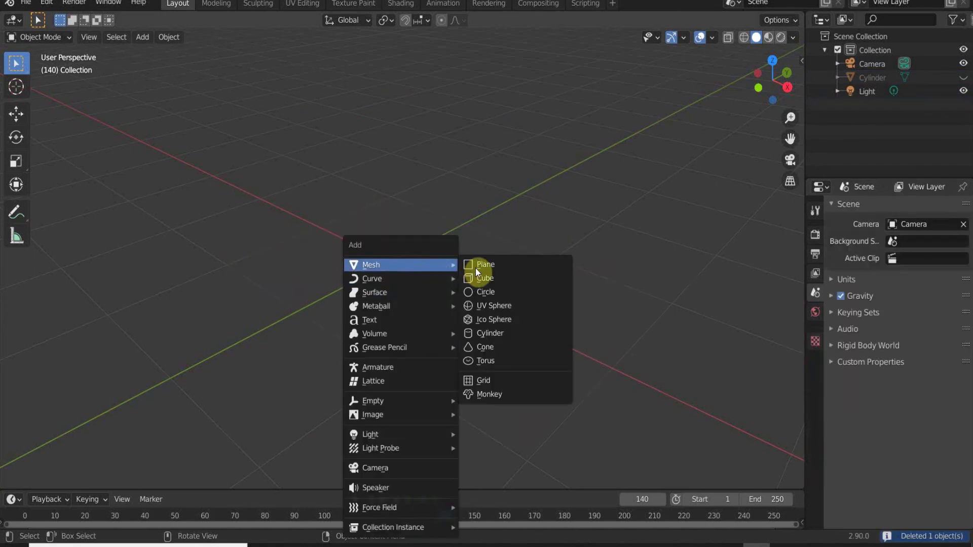
{"action": "left_click", "coordinate": [487, 278]}
{"action": "left_click", "coordinate": [929, 207]}
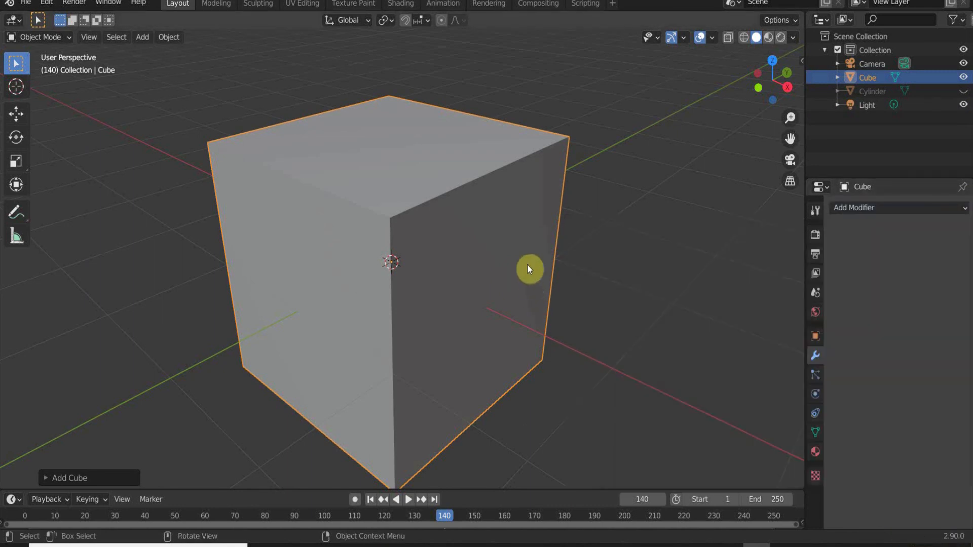
Enter Edit Mode on the cube and examine its edges and faces, comparing the display with overlays and X-ray on and off.
{"action": "key", "text": "Tab"}
{"action": "middle_click_drag", "start_coordinate": [456, 208], "coordinate": [341, 213]}
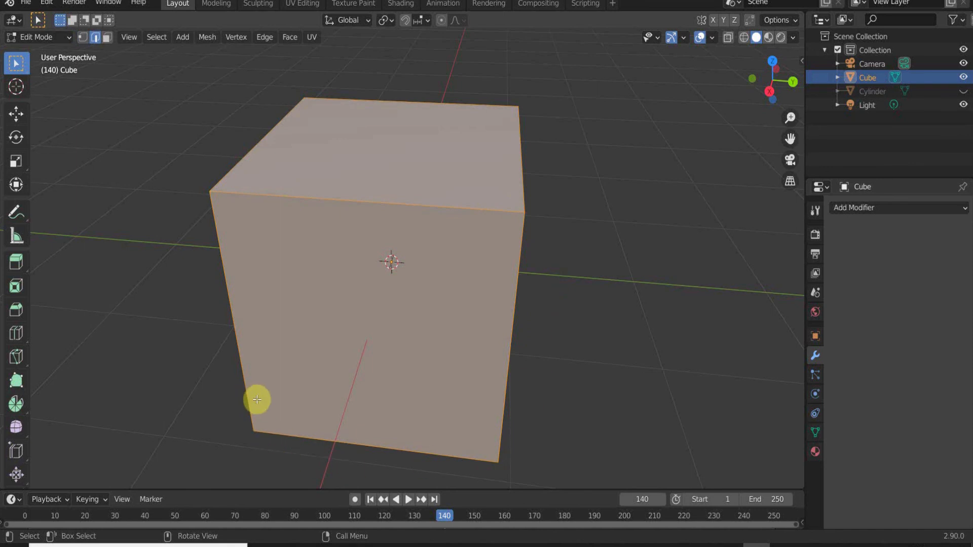
{"action": "left_click", "coordinate": [728, 37]}
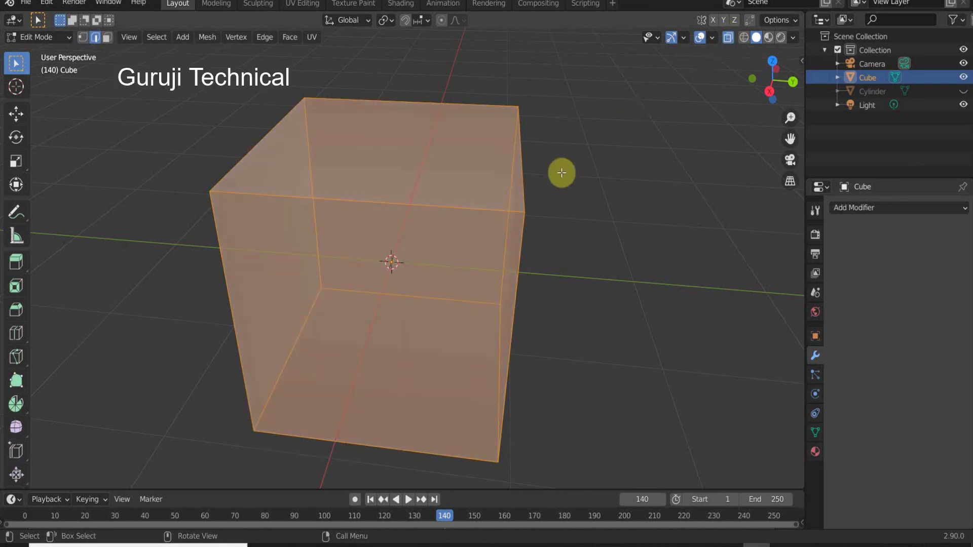
{"action": "middle_click_drag", "start_coordinate": [561, 172], "coordinate": [493, 147]}
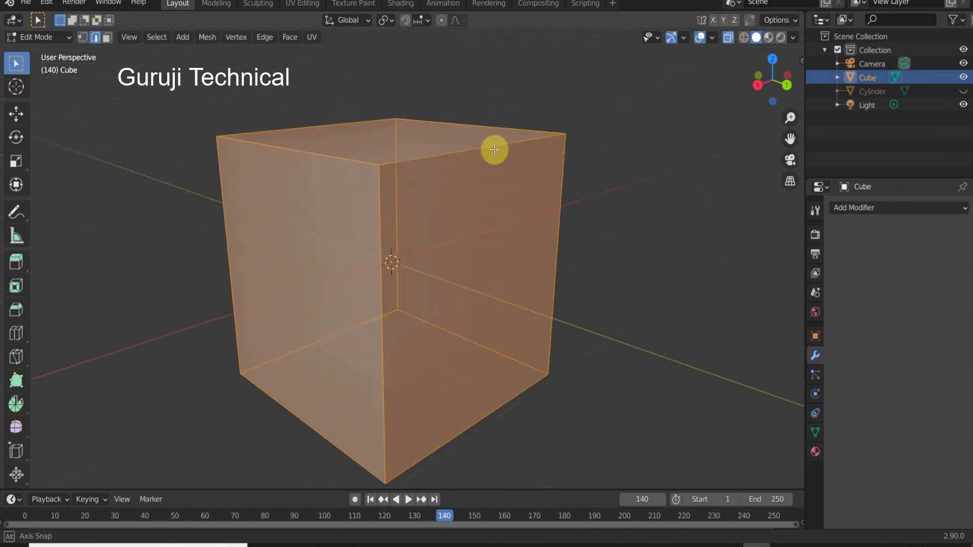
{"action": "left_click", "coordinate": [702, 38]}
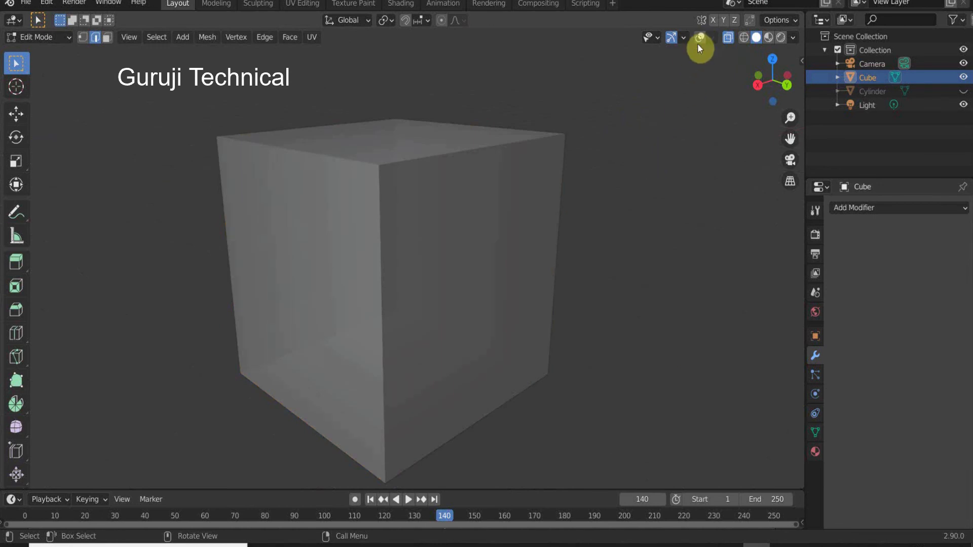
{"action": "left_click", "coordinate": [699, 38]}
{"action": "left_click", "coordinate": [728, 37]}
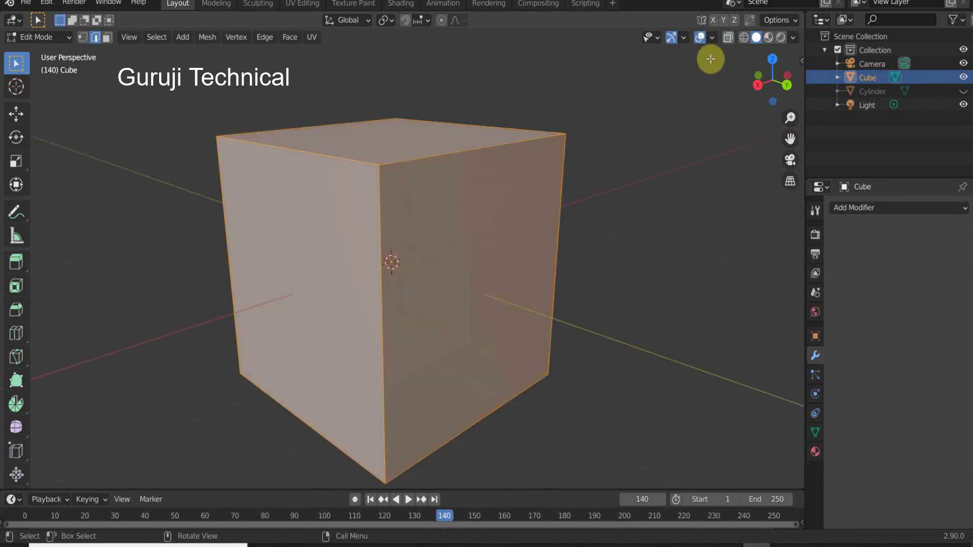
{"action": "left_click", "coordinate": [729, 37]}
{"action": "middle_click_drag", "start_coordinate": [623, 149], "coordinate": [584, 152]}
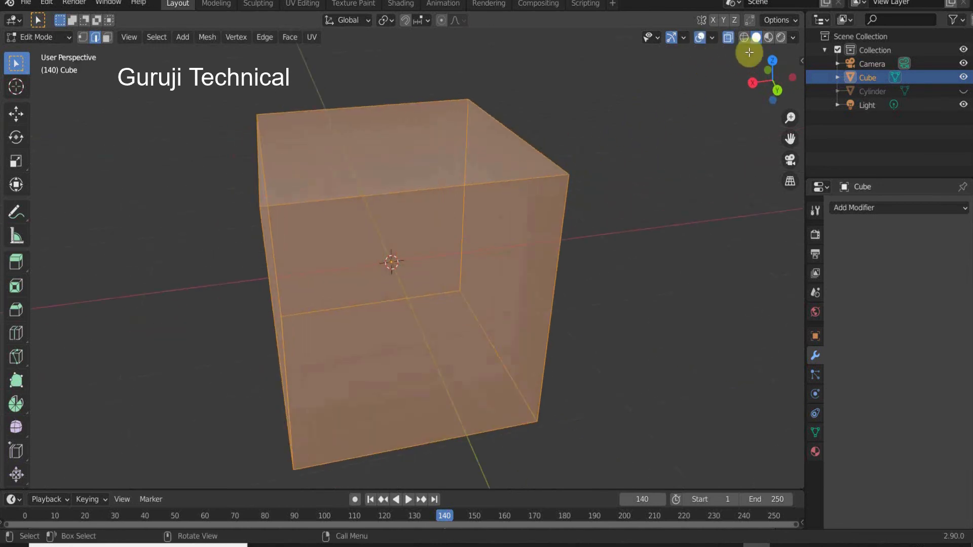
Examine the cube's deselected edges in wireframe display, and restore solid display with X-ray off.
{"action": "left_click", "coordinate": [741, 39]}
{"action": "left_click", "coordinate": [623, 117]}
{"action": "mouse_move", "coordinate": [623, 117]}
{"action": "middle_mouse_down"}
{"action": "mouse_move", "coordinate": [647, 134]}
{"action": "mouse_move", "coordinate": [488, 139]}
{"action": "middle_mouse_up"}
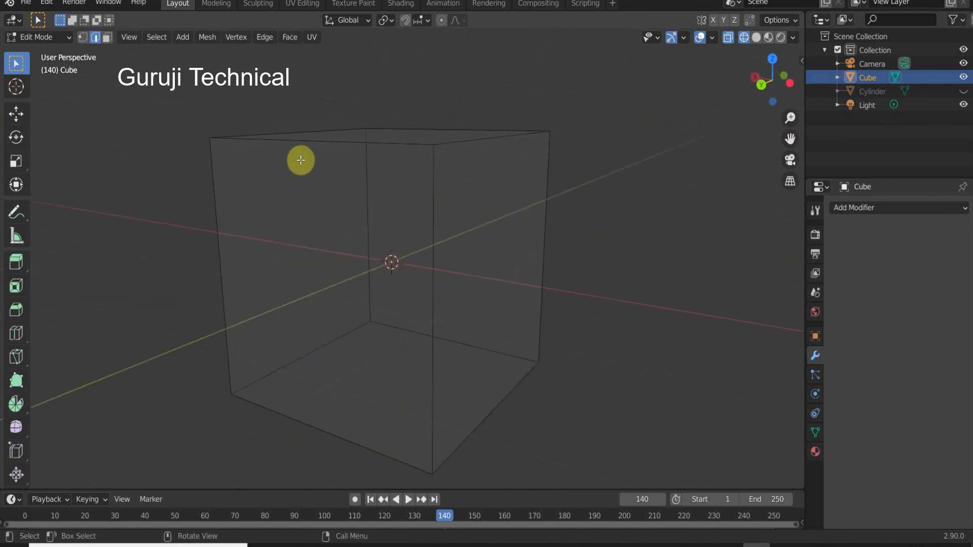
{"action": "middle_click_drag", "start_coordinate": [299, 159], "coordinate": [303, 182]}
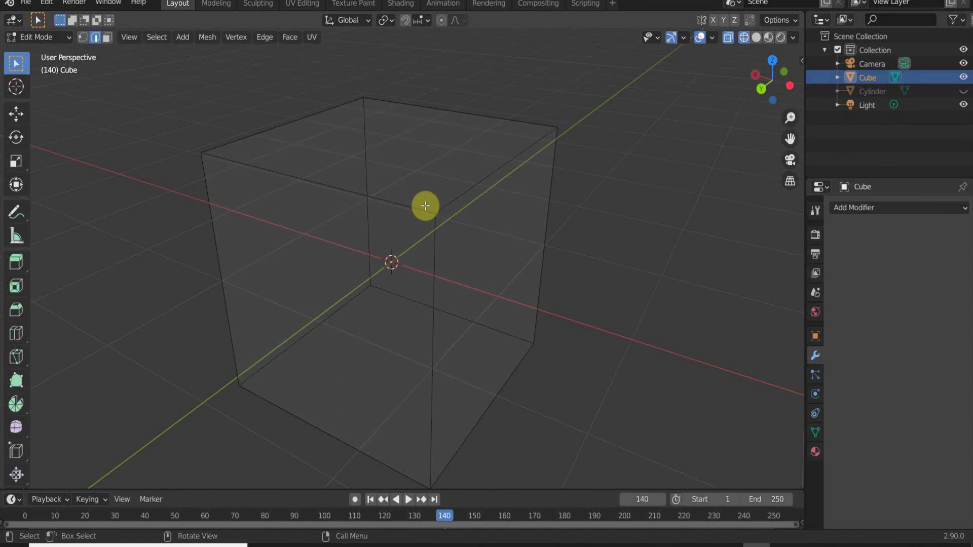
{"action": "left_click", "coordinate": [756, 37]}
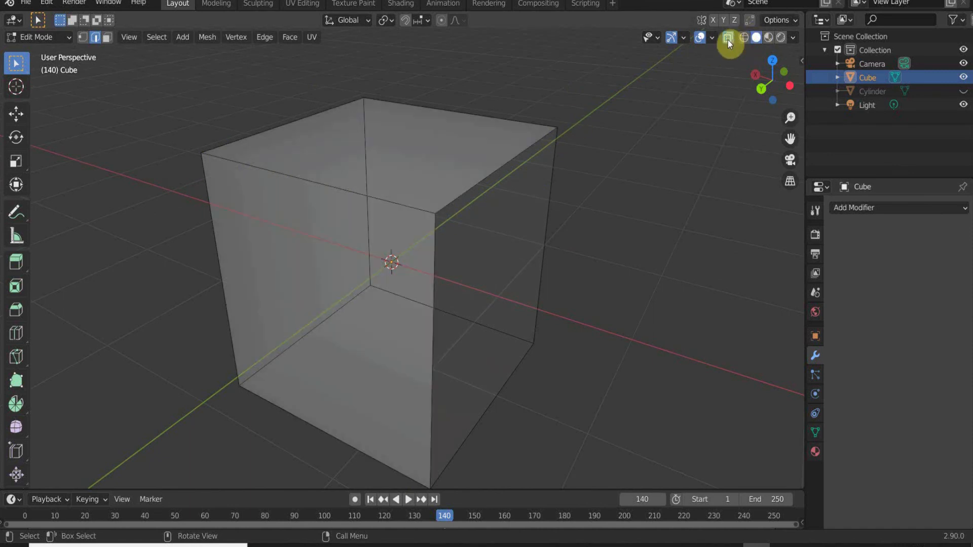
{"action": "left_click", "coordinate": [731, 36]}
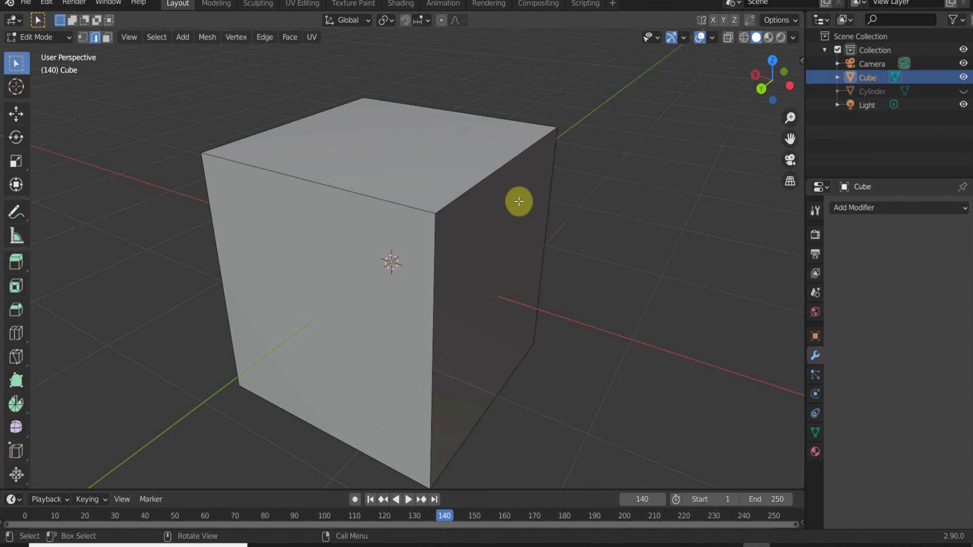
Return to Object Mode and add a Wireframe modifier to the cube.
{"action": "key", "text": "Tab"}
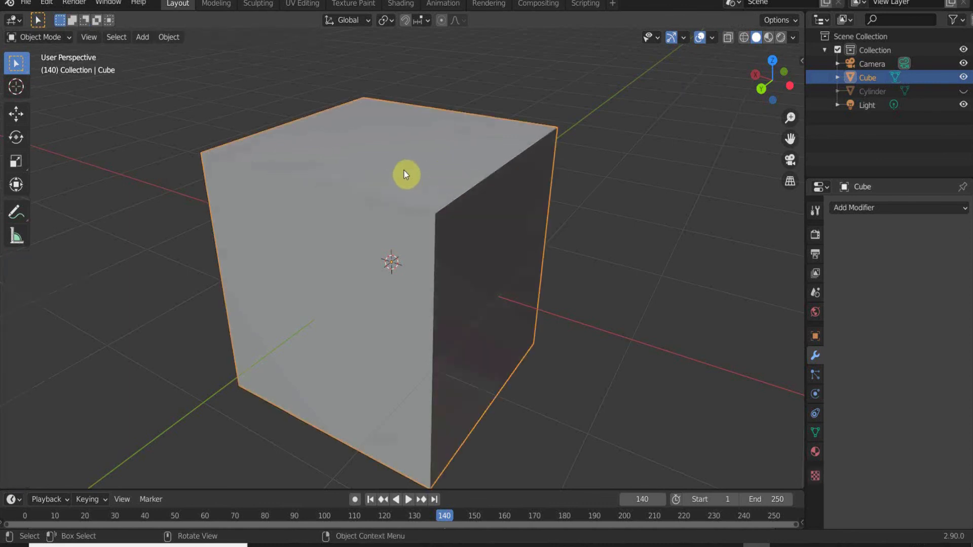
{"action": "left_click", "coordinate": [883, 209]}
{"action": "left_click", "coordinate": [708, 480]}
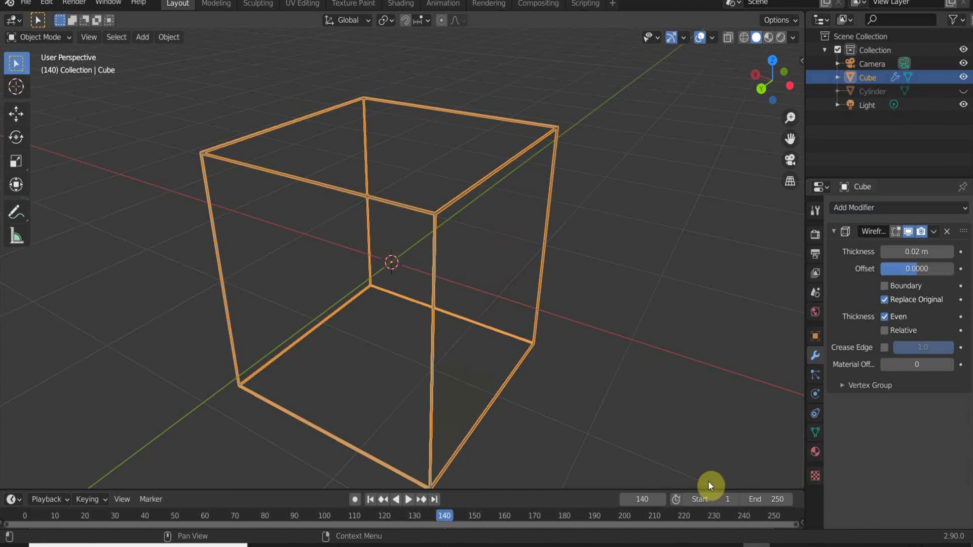
Set the Wireframe modifier's thickness to 0.05 m and apply the modifier to the cube.
{"action": "middle_click_drag", "start_coordinate": [427, 259], "coordinate": [497, 251]}
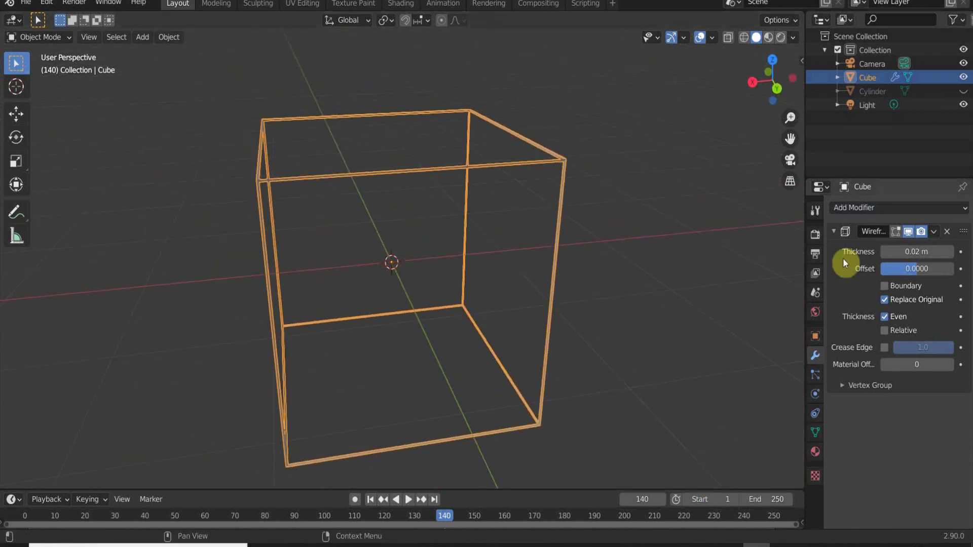
{"action": "mouse_move", "coordinate": [908, 250]}
{"action": "left_mouse_down"}
{"action": "mouse_move", "coordinate": [932, 251]}
{"action": "mouse_move", "coordinate": [923, 251]}
{"action": "left_mouse_up"}
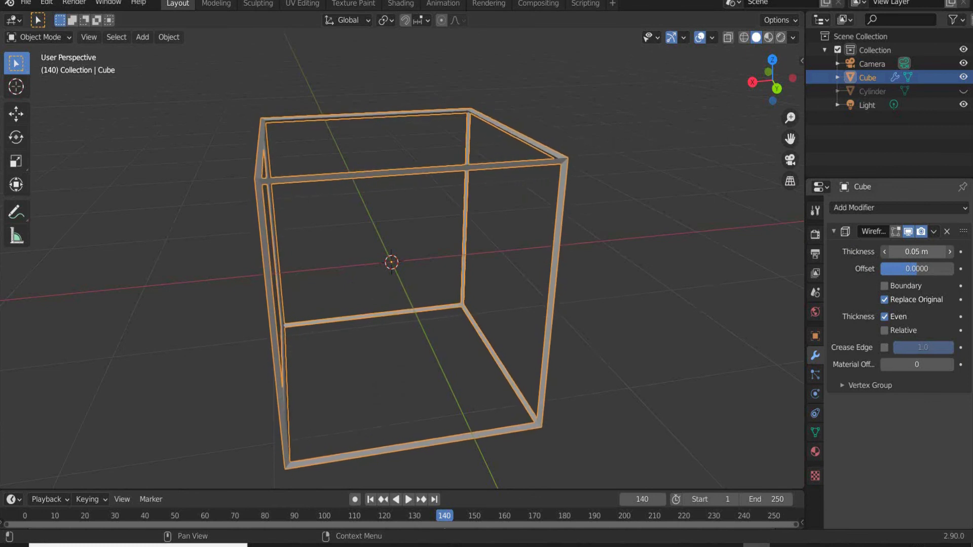
{"action": "middle_click_drag", "start_coordinate": [623, 245], "coordinate": [664, 170]}
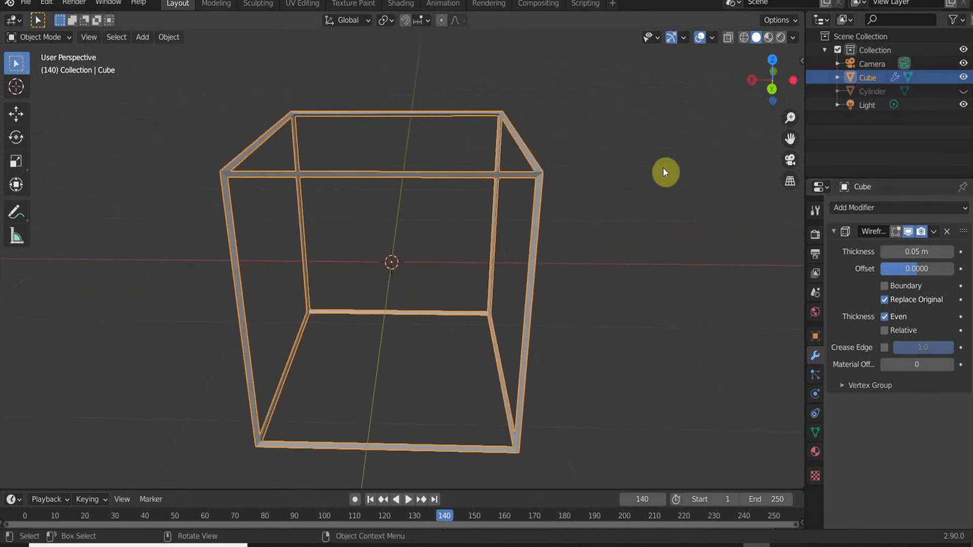
{"action": "left_click", "coordinate": [934, 232]}
{"action": "left_click", "coordinate": [898, 248]}
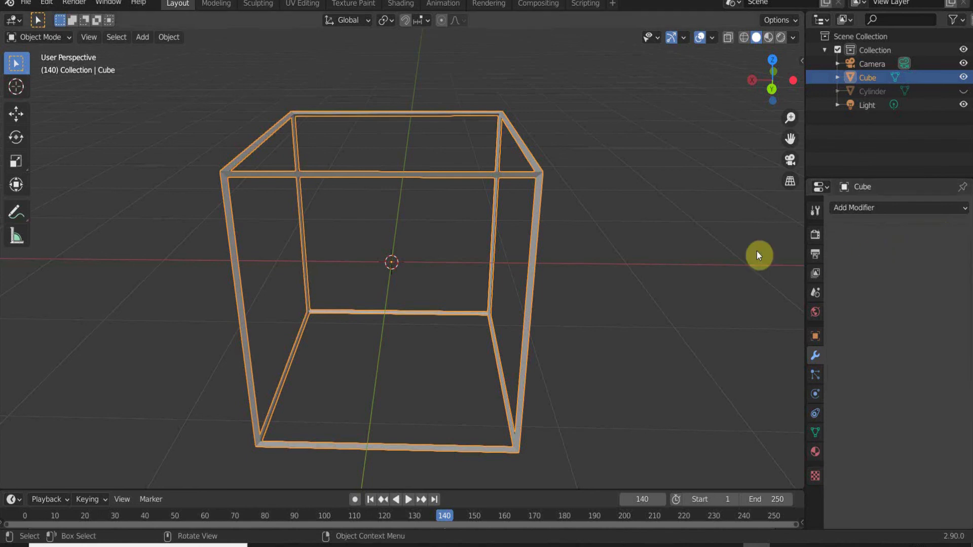
Enter Edit Mode on the wireframe cube and examine the geometry of its bars and corner joints.
{"action": "left_click", "coordinate": [592, 202]}
{"action": "left_click", "coordinate": [493, 173]}
{"action": "key", "text": "Tab"}
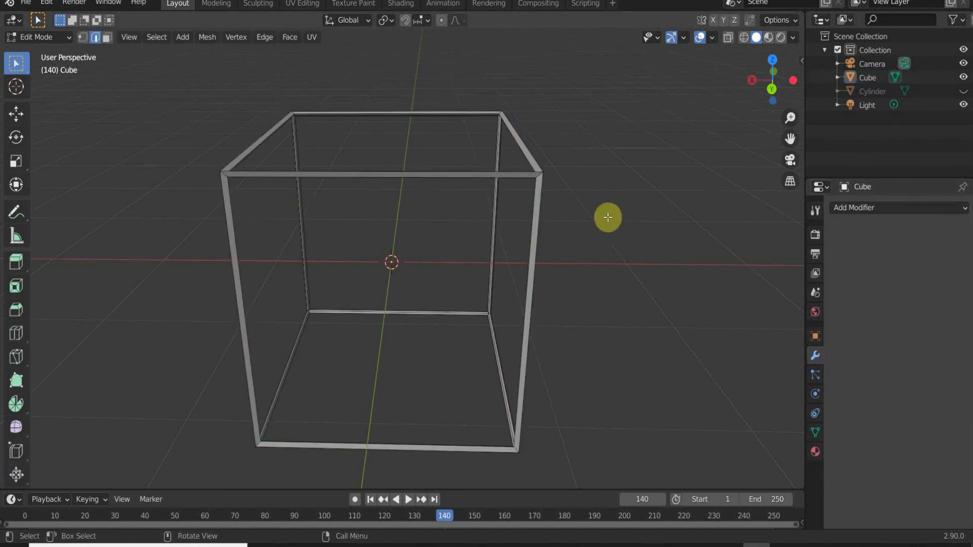
{"action": "middle_click_drag", "start_coordinate": [608, 217], "coordinate": [537, 238]}
{"action": "scroll", "coordinate": [479, 236], "scroll_direction": "up", "scroll_amount": 10}
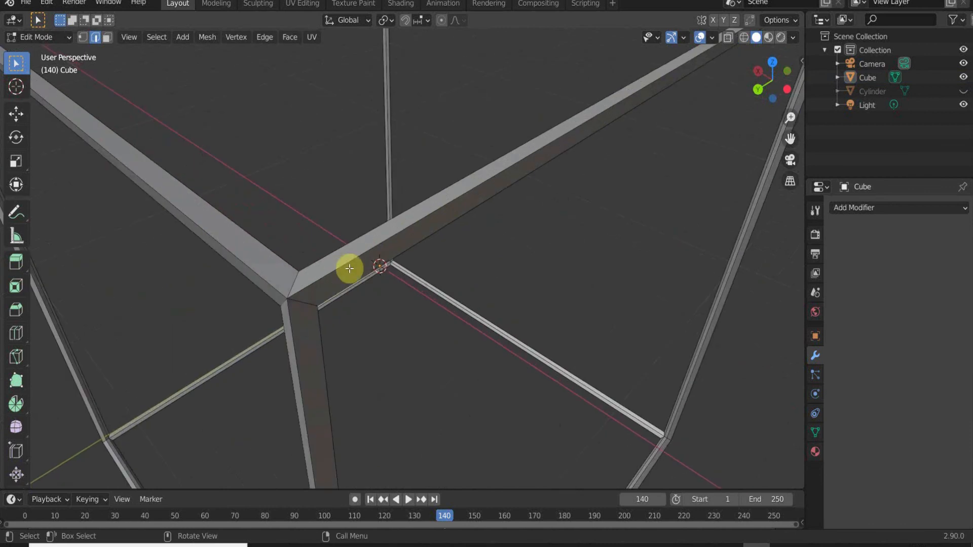
{"action": "scroll", "coordinate": [288, 282], "scroll_direction": "down", "scroll_amount": 10}
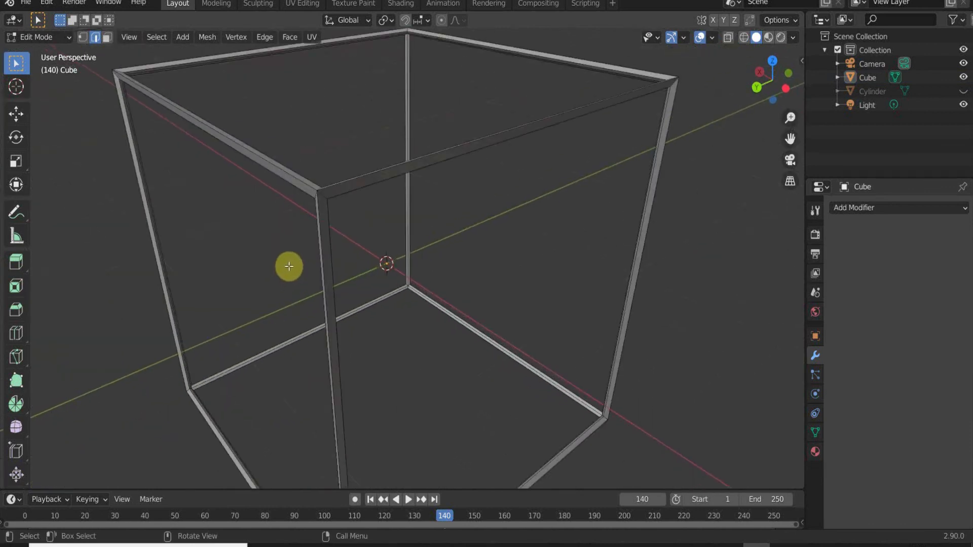
{"action": "middle_click_drag", "start_coordinate": [337, 218], "coordinate": [394, 226]}
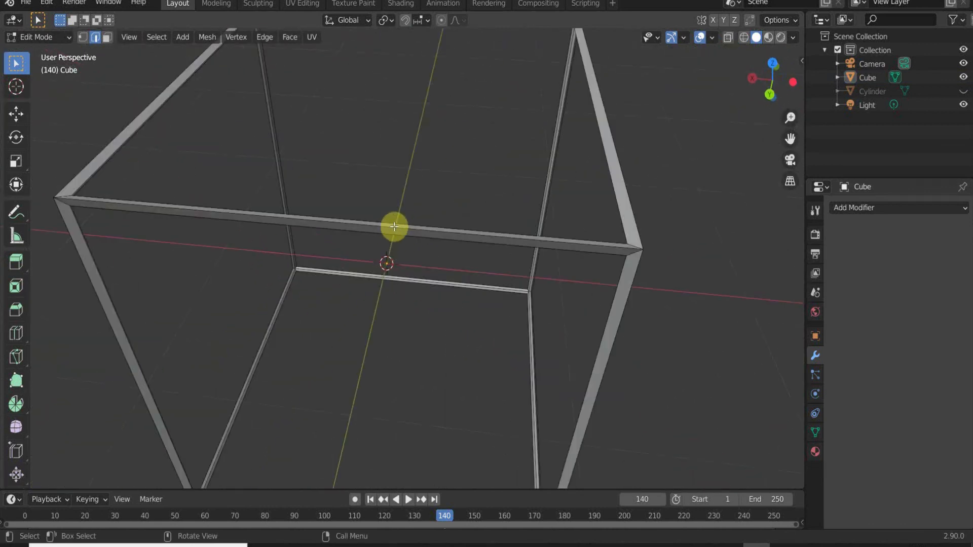
{"action": "middle_click_drag", "start_coordinate": [192, 216], "coordinate": [252, 221], "text": "shift"}
{"action": "scroll", "coordinate": [139, 218], "scroll_direction": "up", "scroll_amount": 1}
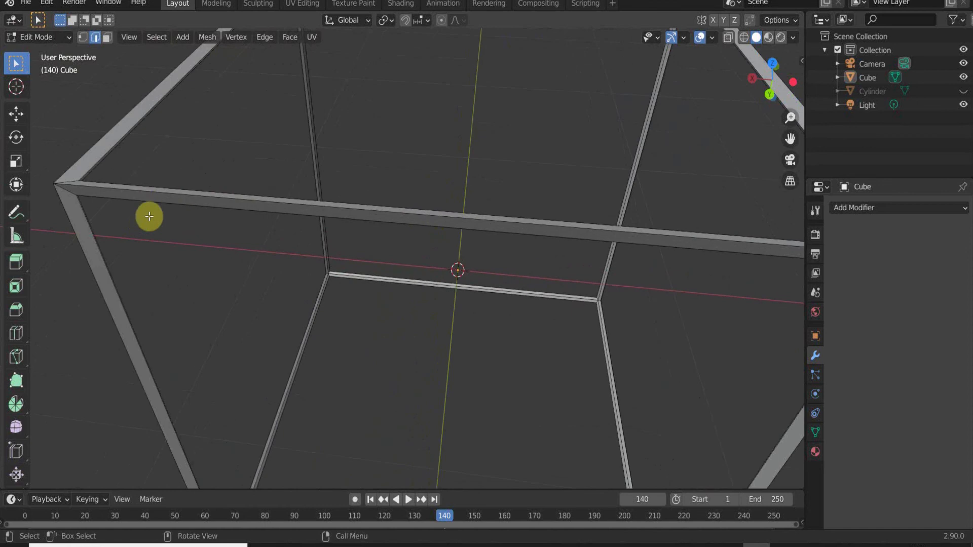
In vertex selection mode, move a vertex at one upper front corner of the frame about 0.23 m inward and down.
{"action": "key", "text": "1"}
{"action": "middle_click_drag", "start_coordinate": [163, 222], "coordinate": [226, 255]}
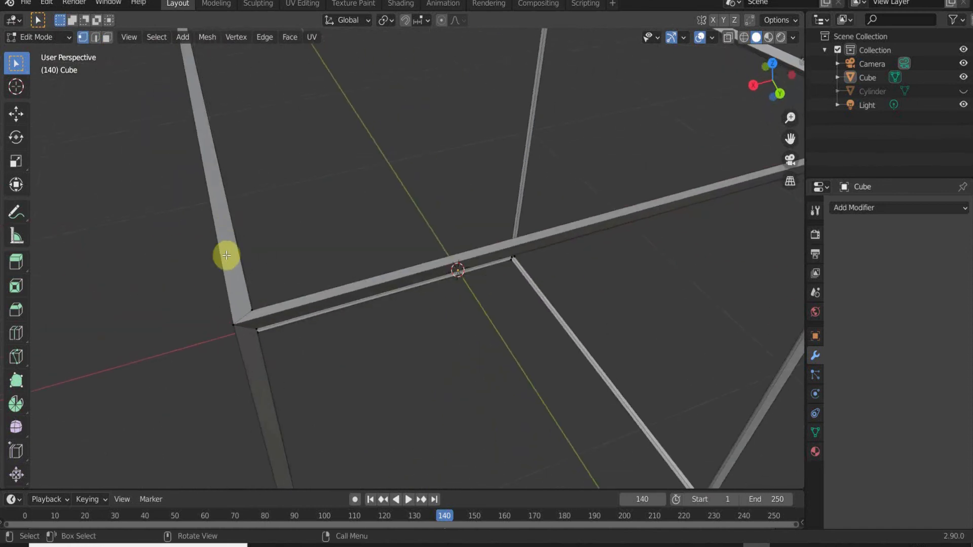
{"action": "left_click", "coordinate": [237, 324]}
{"action": "middle_click_drag", "start_coordinate": [286, 326], "coordinate": [265, 247]}
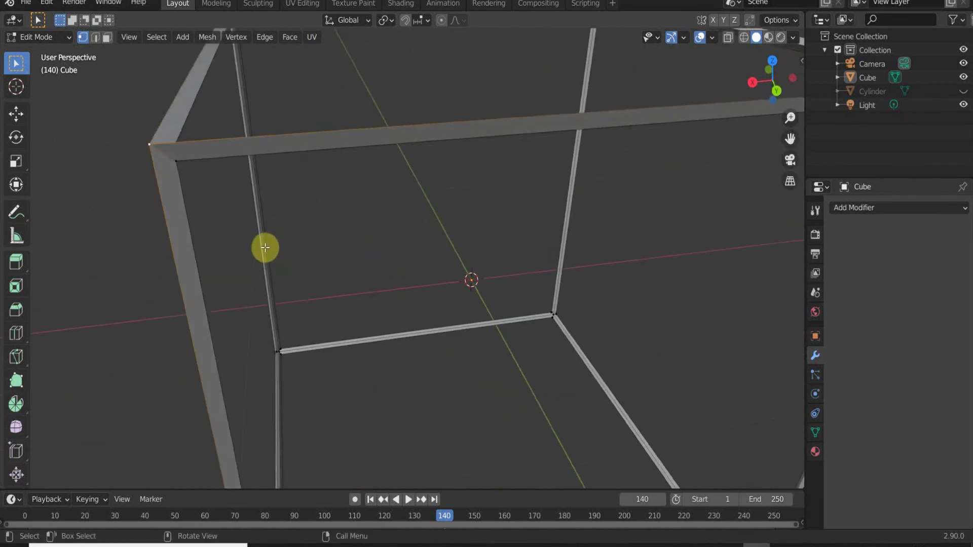
{"action": "middle_click_drag", "start_coordinate": [382, 226], "coordinate": [324, 232]}
{"action": "scroll", "coordinate": [323, 233], "scroll_direction": "down", "scroll_amount": 4}
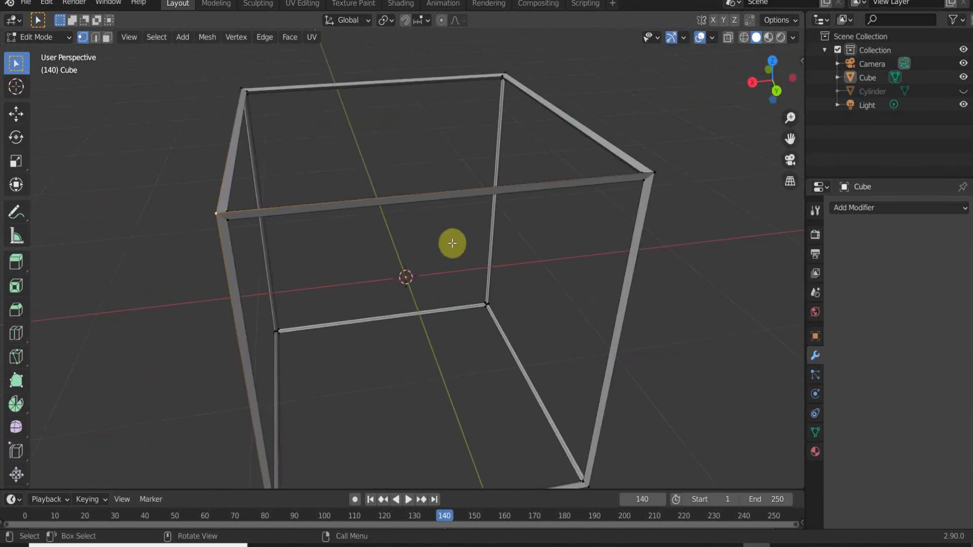
{"action": "middle_click_drag", "start_coordinate": [452, 243], "coordinate": [324, 208], "text": "shift"}
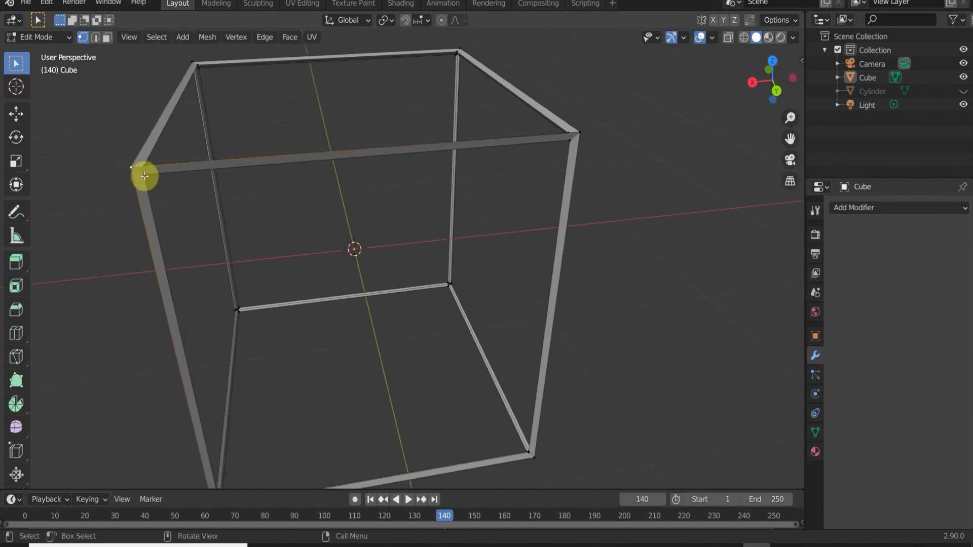
{"action": "key", "text": "g"}
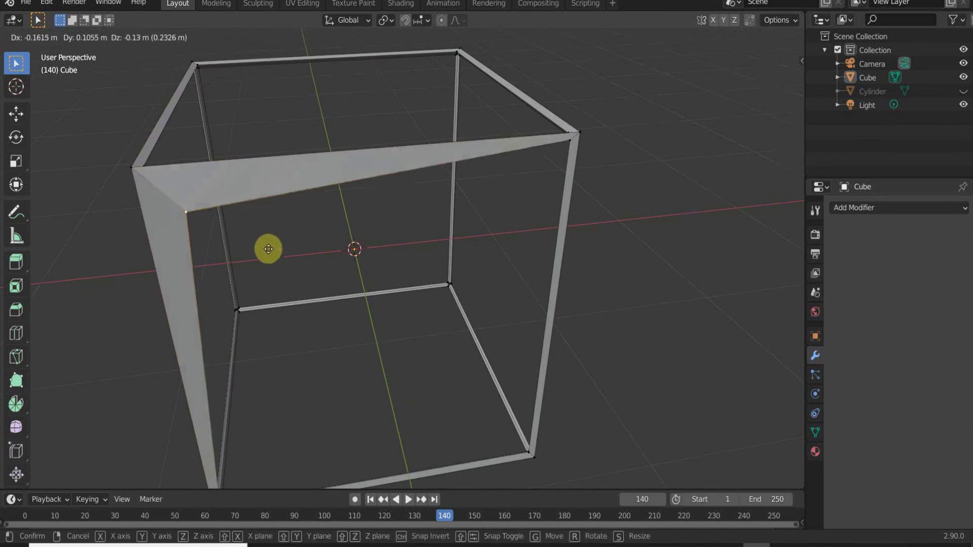
{"action": "left_click", "coordinate": [271, 255]}
Move the vertex at the front face's other upper corner inward and down, and inspect the widened bars from the side.
{"action": "mouse_move", "coordinate": [562, 167]}
{"action": "middle_mouse_down"}
{"action": "mouse_move", "coordinate": [545, 152]}
{"action": "mouse_move", "coordinate": [568, 157]}
{"action": "middle_mouse_up"}
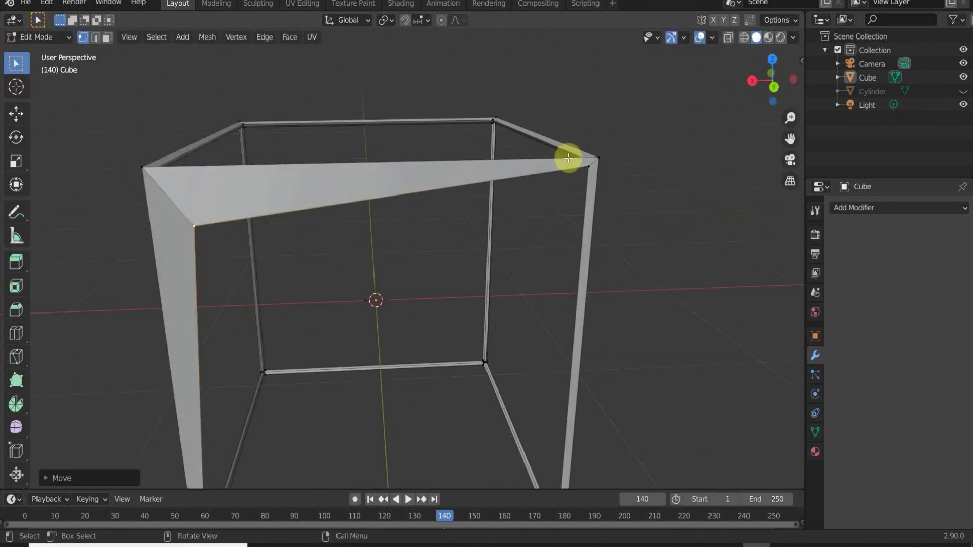
{"action": "key", "text": "g"}
{"action": "left_click", "coordinate": [515, 239]}
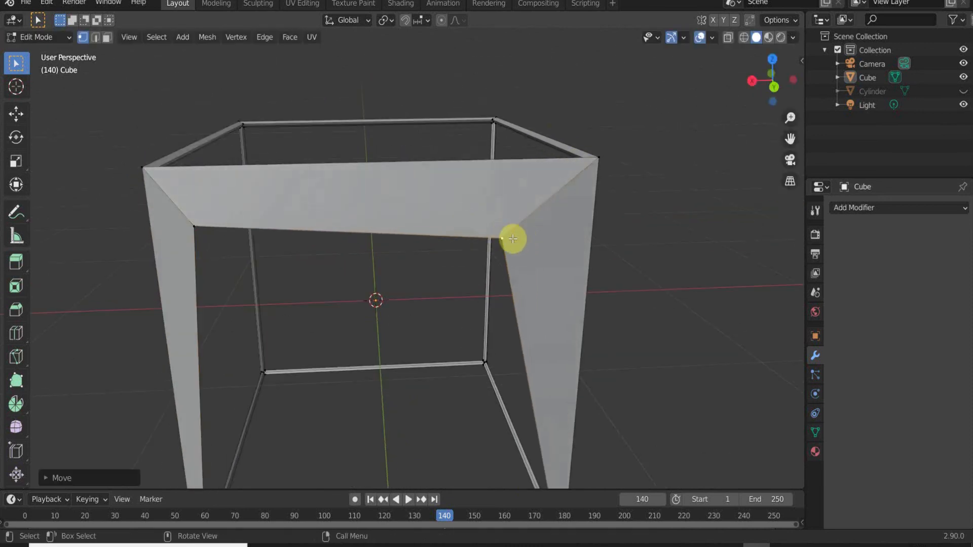
{"action": "middle_click_drag", "start_coordinate": [515, 238], "coordinate": [451, 219]}
{"action": "middle_click_drag", "start_coordinate": [582, 252], "coordinate": [528, 209]}
{"action": "middle_click_drag", "start_coordinate": [601, 289], "coordinate": [514, 257]}
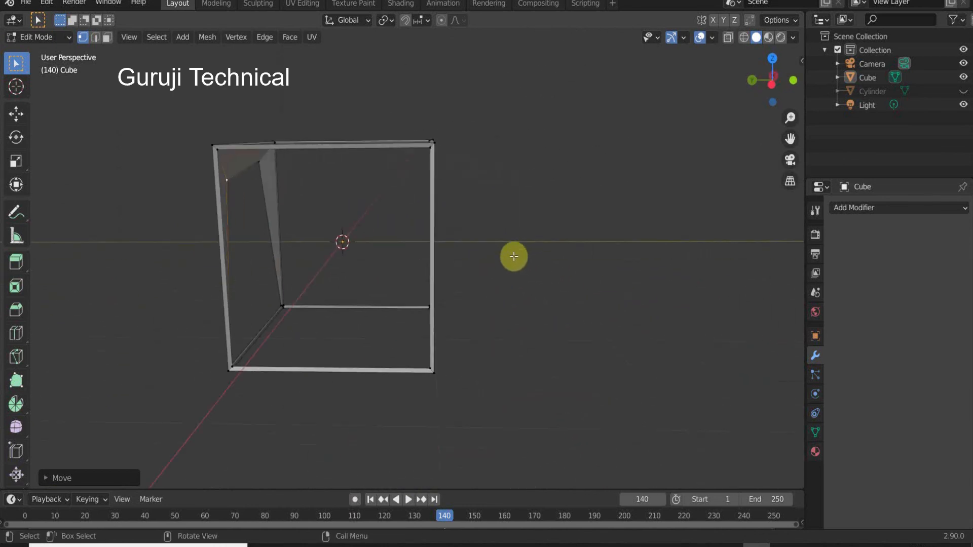
{"action": "left_click", "coordinate": [938, 208]}
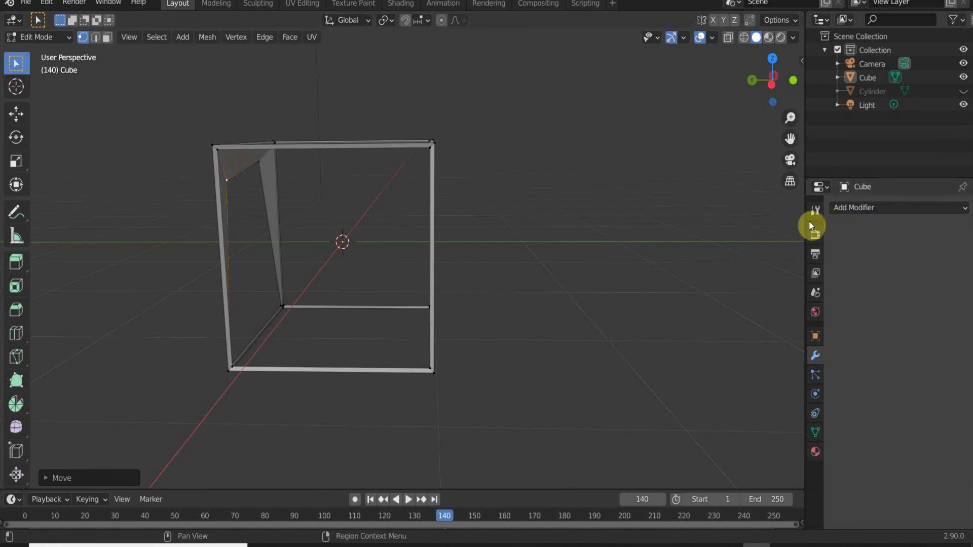
{"action": "left_click", "coordinate": [874, 209]}
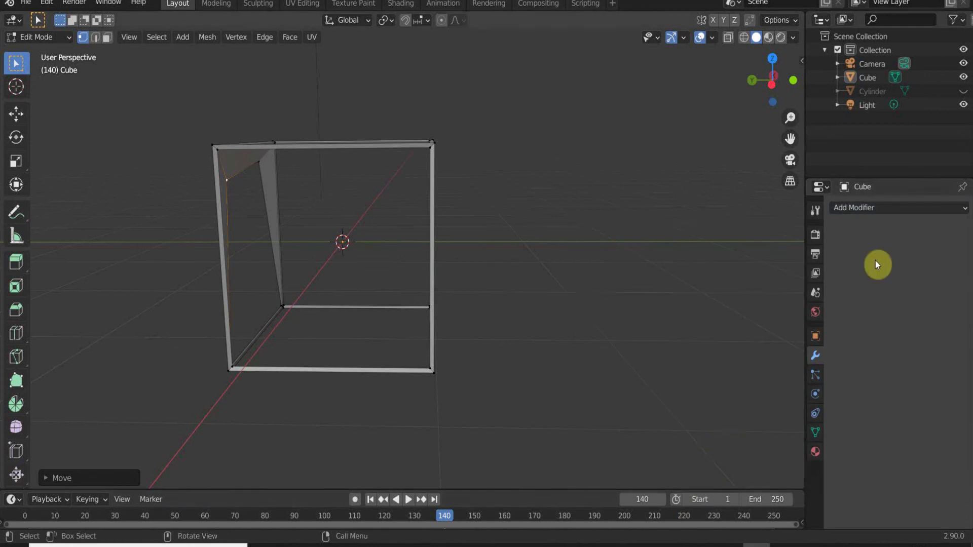
{"action": "left_click", "coordinate": [900, 209]}
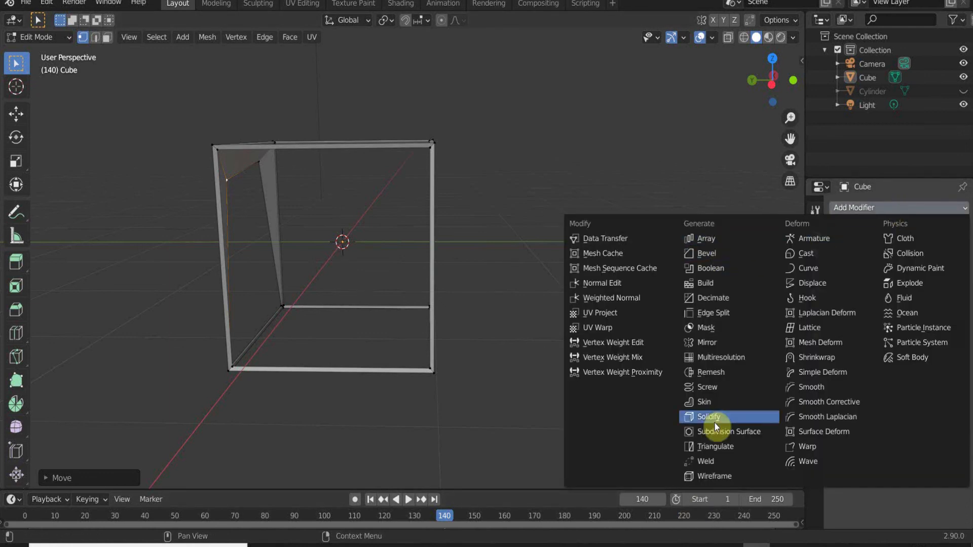